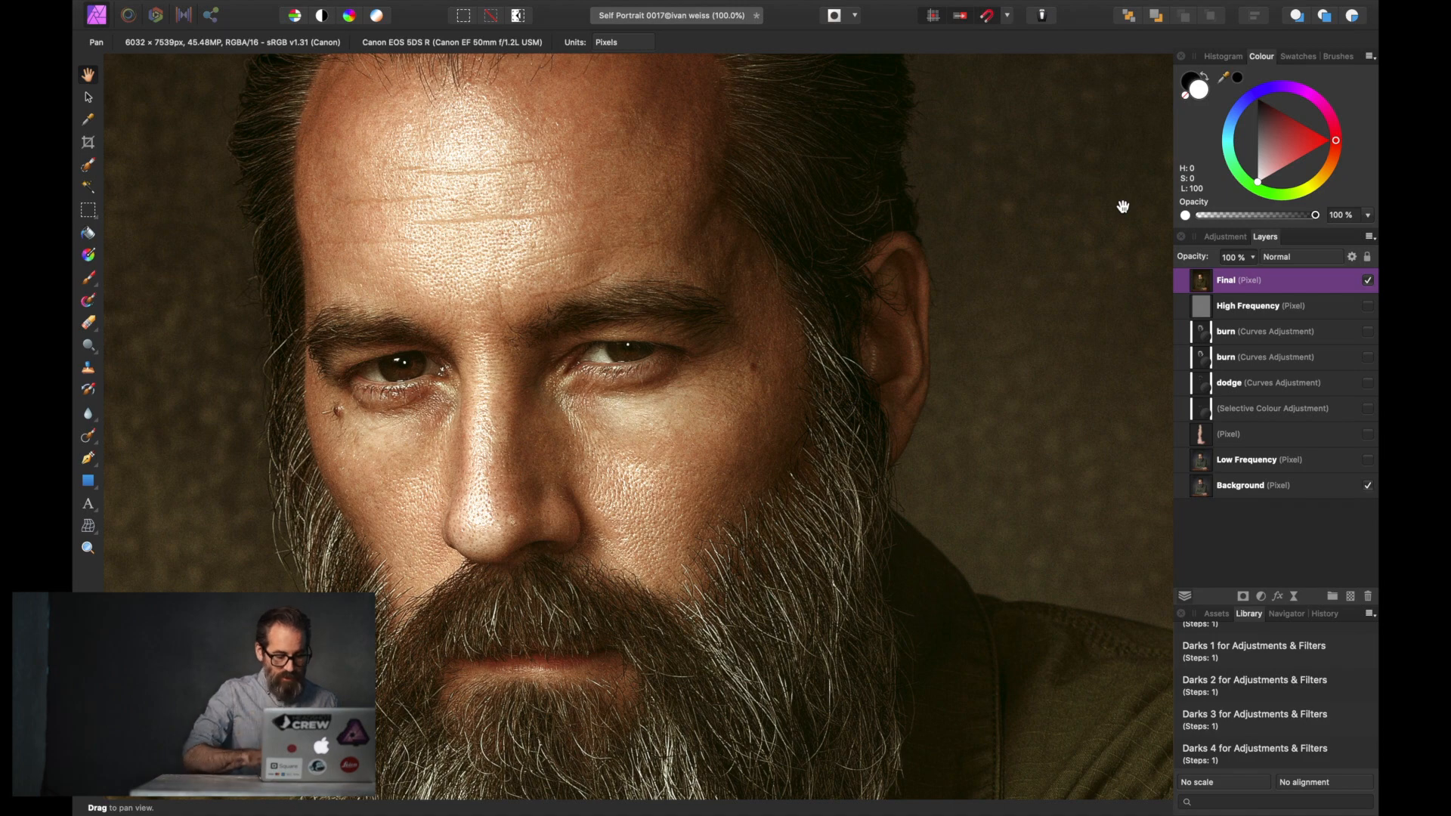
Step: Hide the Final layer so the unedited Background portrait shows, and select the Background layer
{"action": "key", "text": "super+0"}
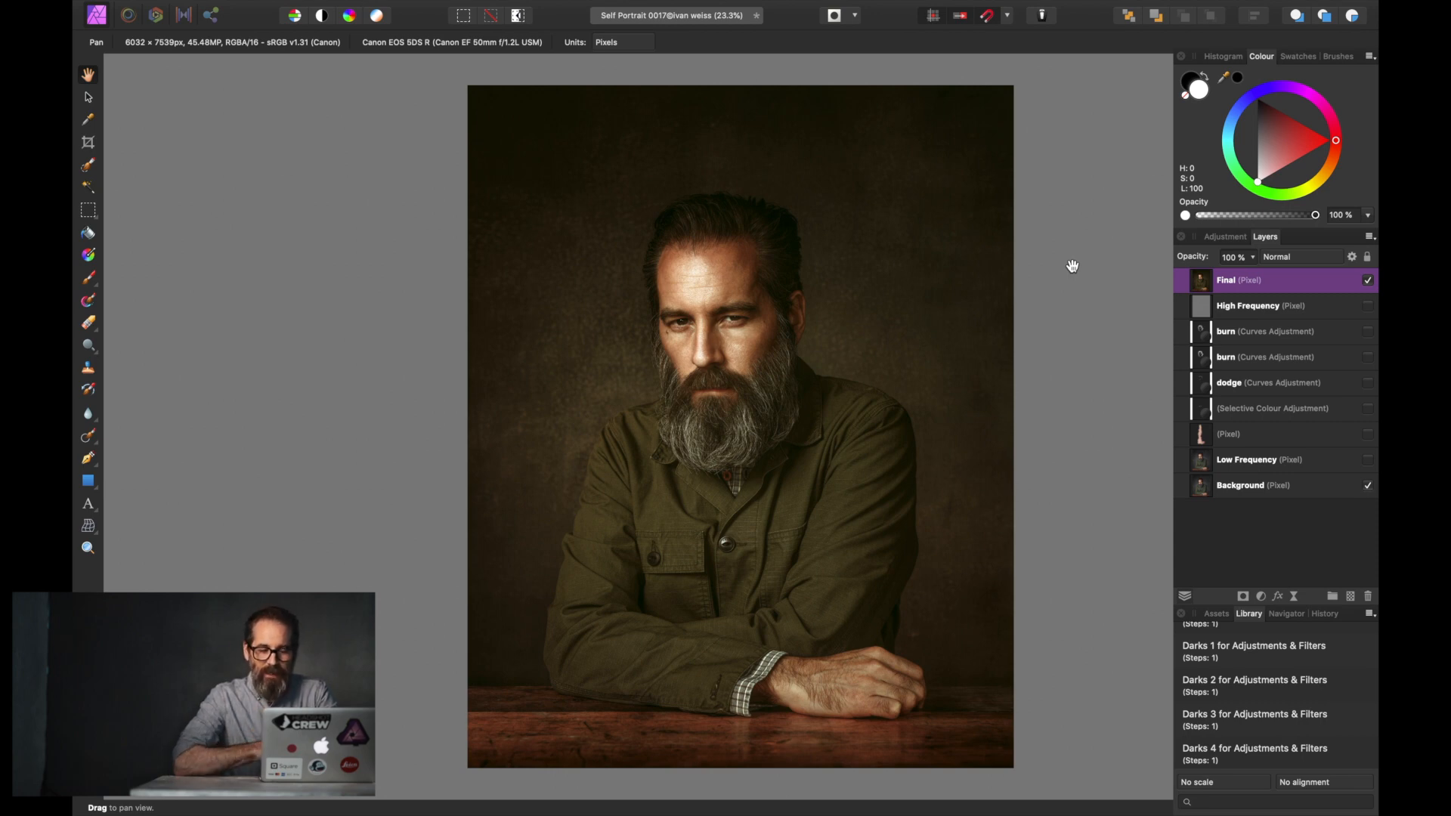
{"action": "left_click", "coordinate": [1367, 281]}
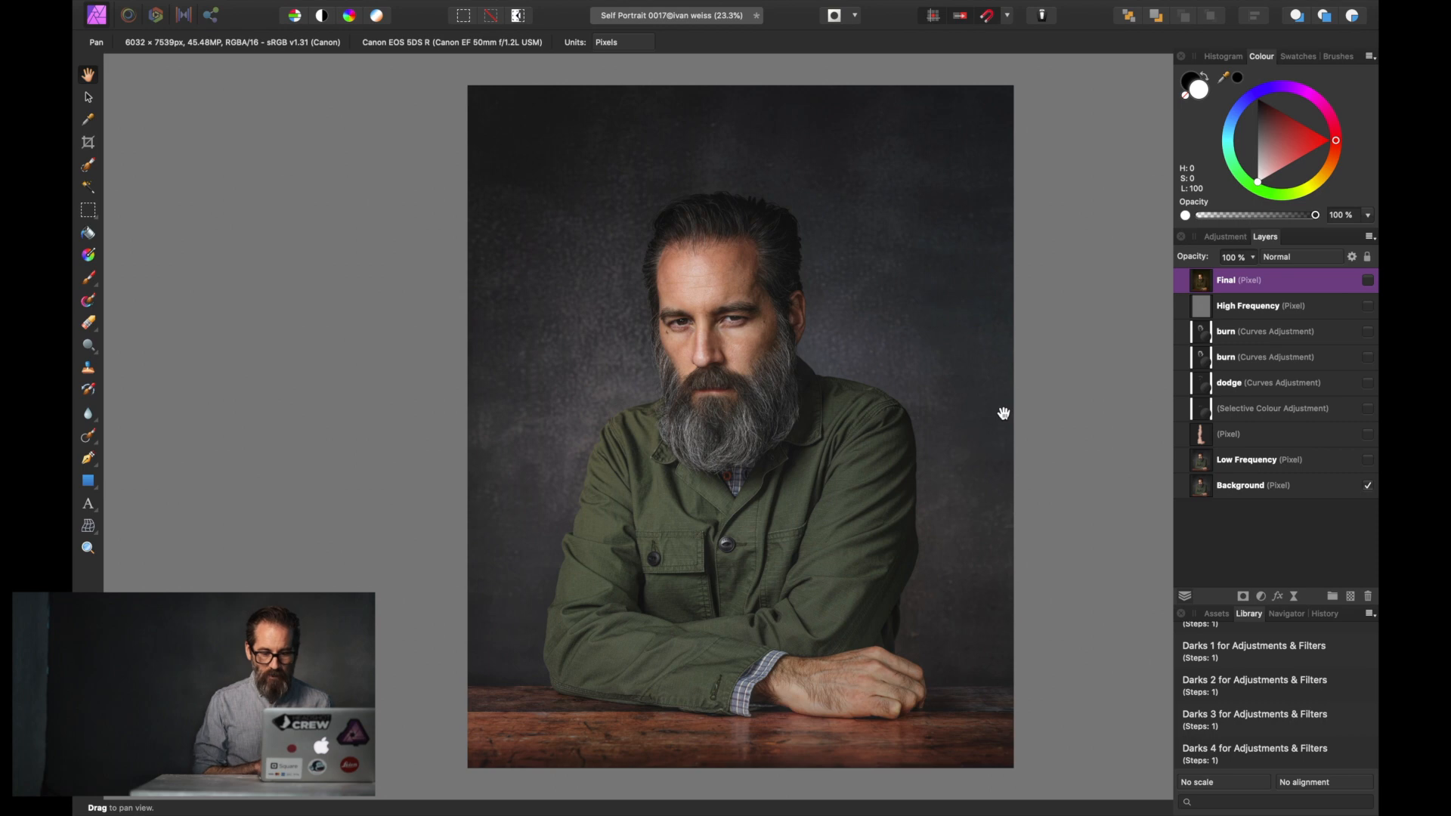
{"action": "left_click", "coordinate": [1281, 491]}
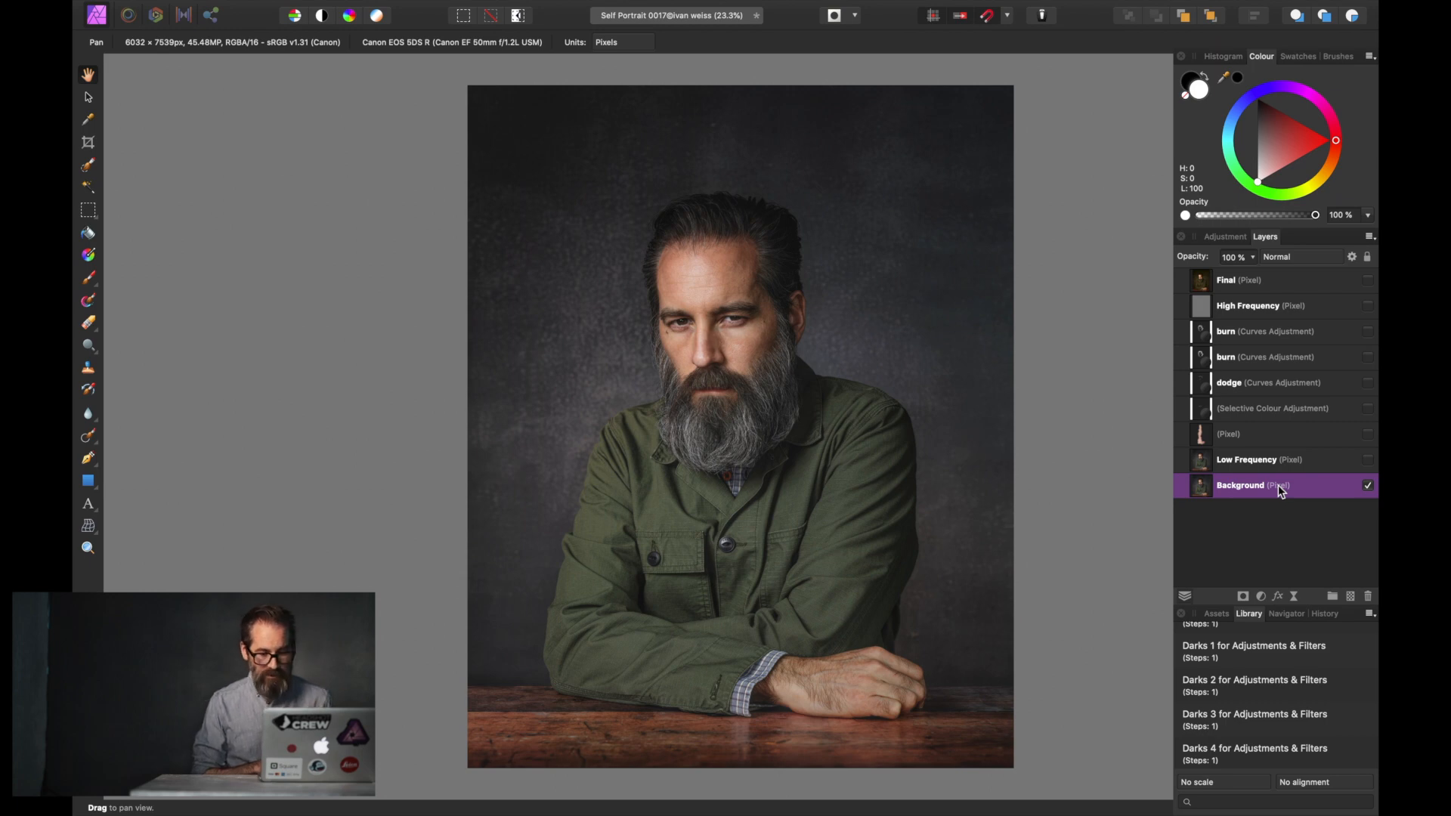
Step: Make the Low Frequency and High Frequency layers visible together
{"action": "left_click", "coordinate": [1287, 462]}
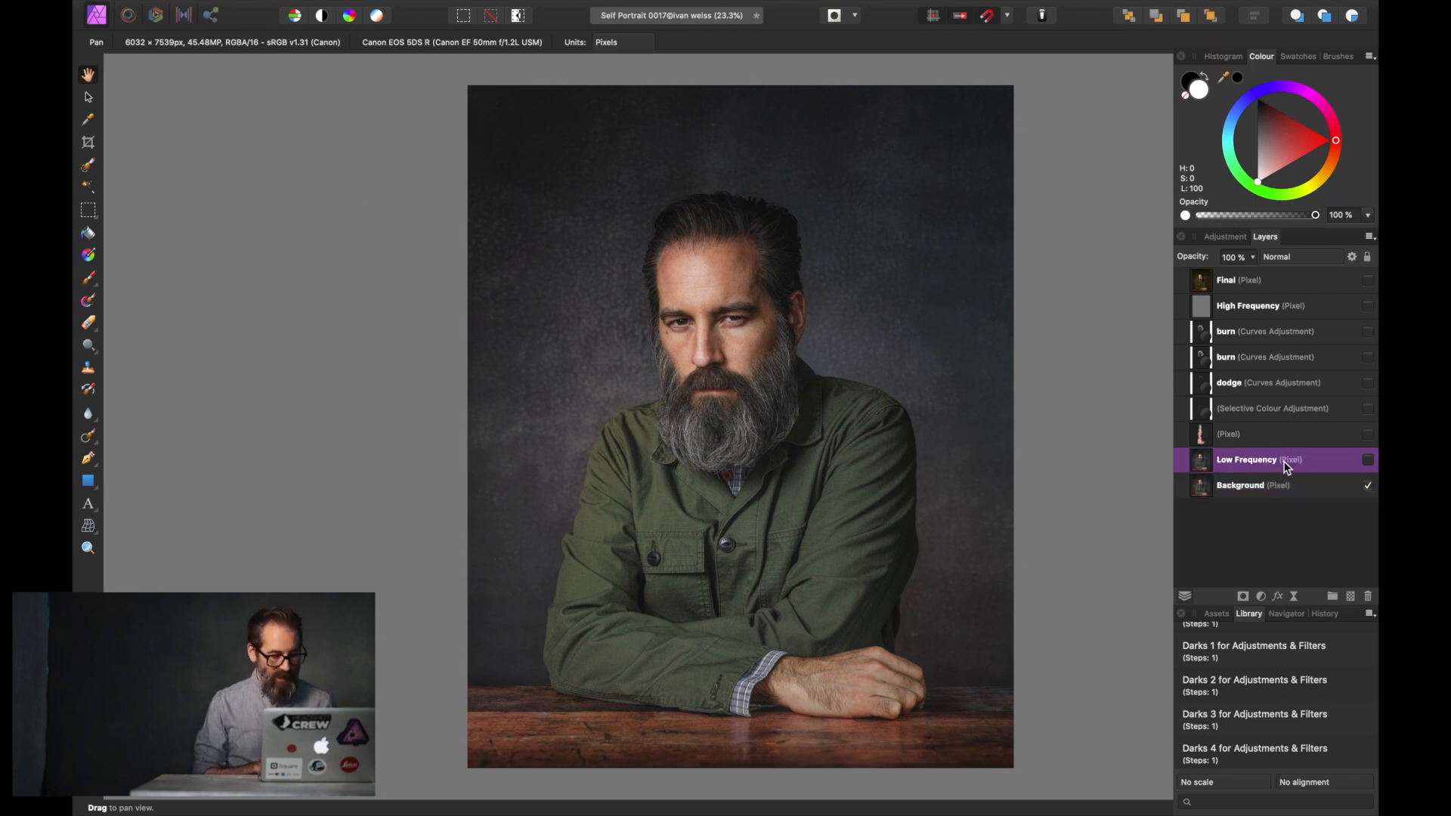
{"action": "left_click", "coordinate": [1322, 313], "text": "super"}
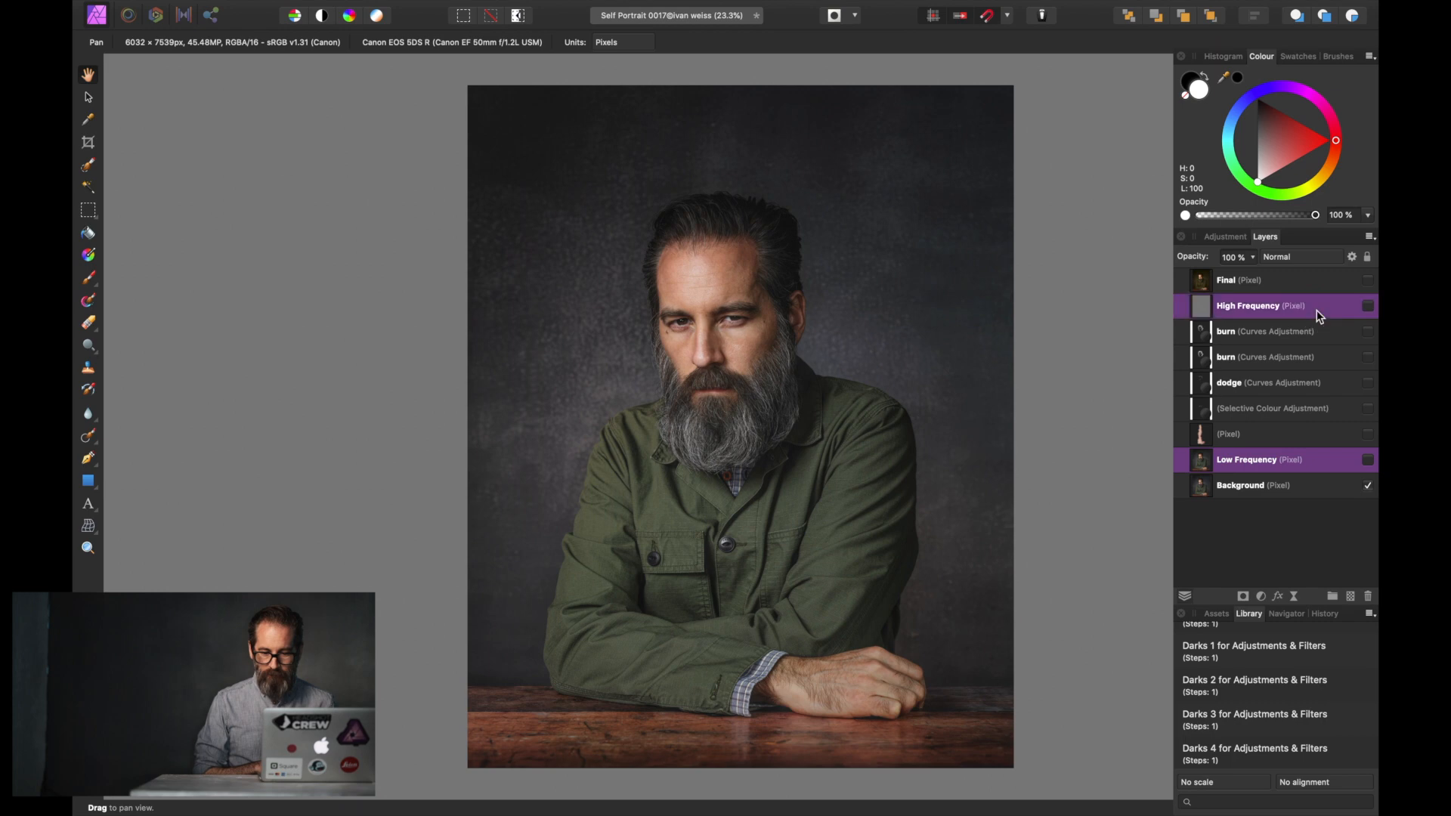
{"action": "left_click", "coordinate": [1367, 308]}
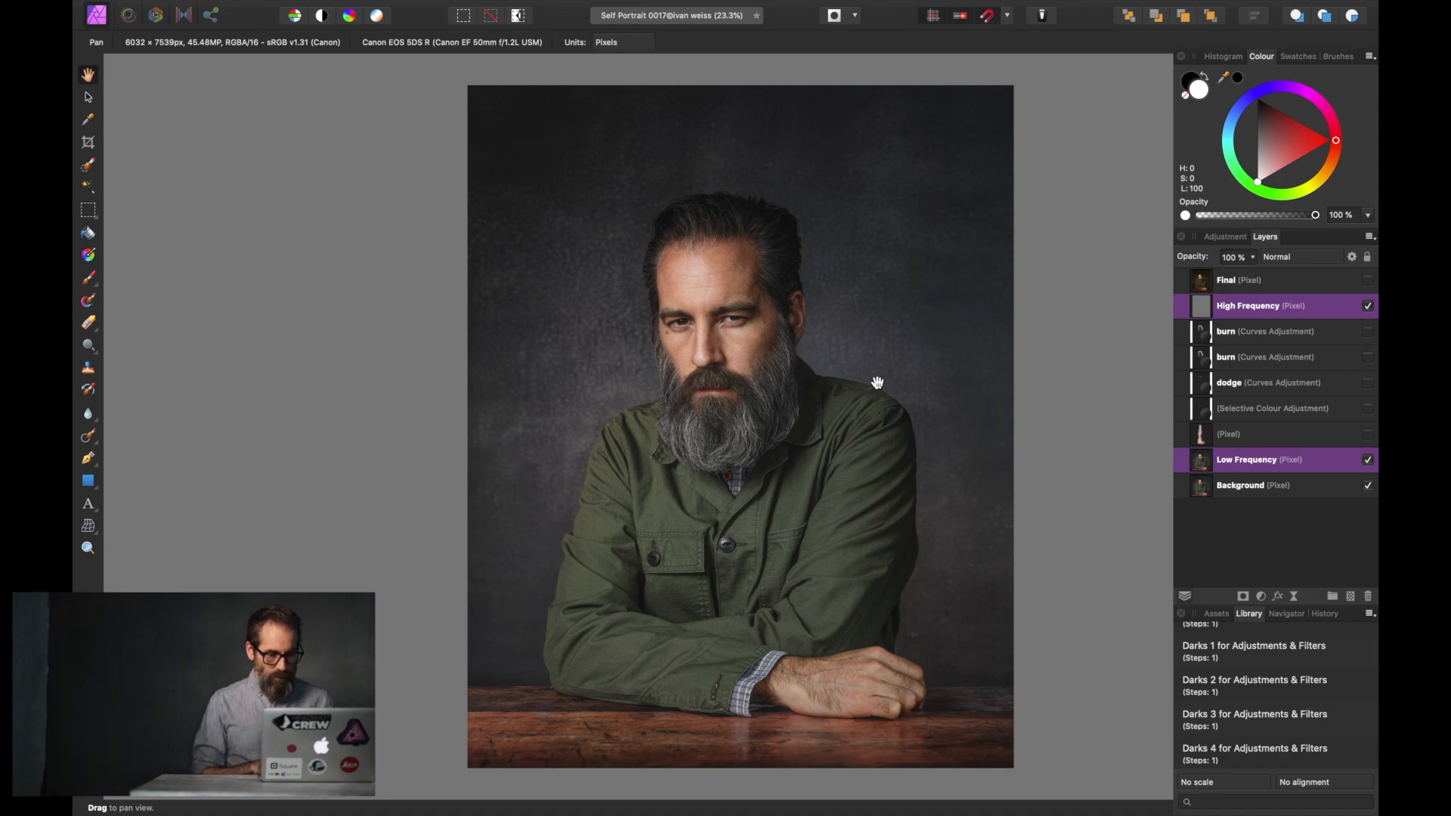
Step: Inspect the face at 100% and make the unnamed pixel layer above Low Frequency visible
{"action": "key", "text": "super+1"}
{"action": "scroll", "coordinate": [763, 345], "scroll_direction": "up", "scroll_amount": 10}
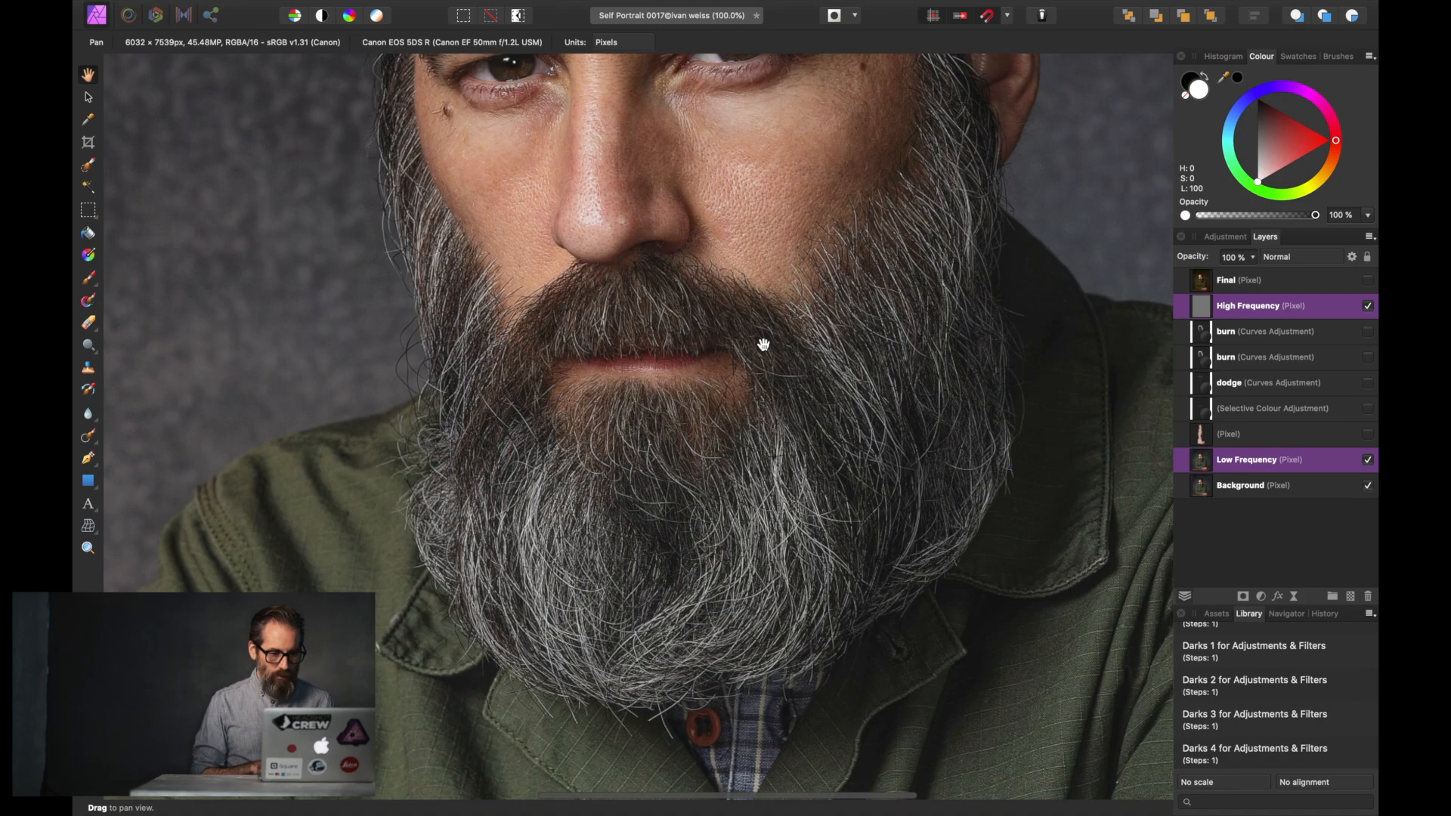
{"action": "scroll", "coordinate": [763, 345], "scroll_direction": "up", "scroll_amount": 8}
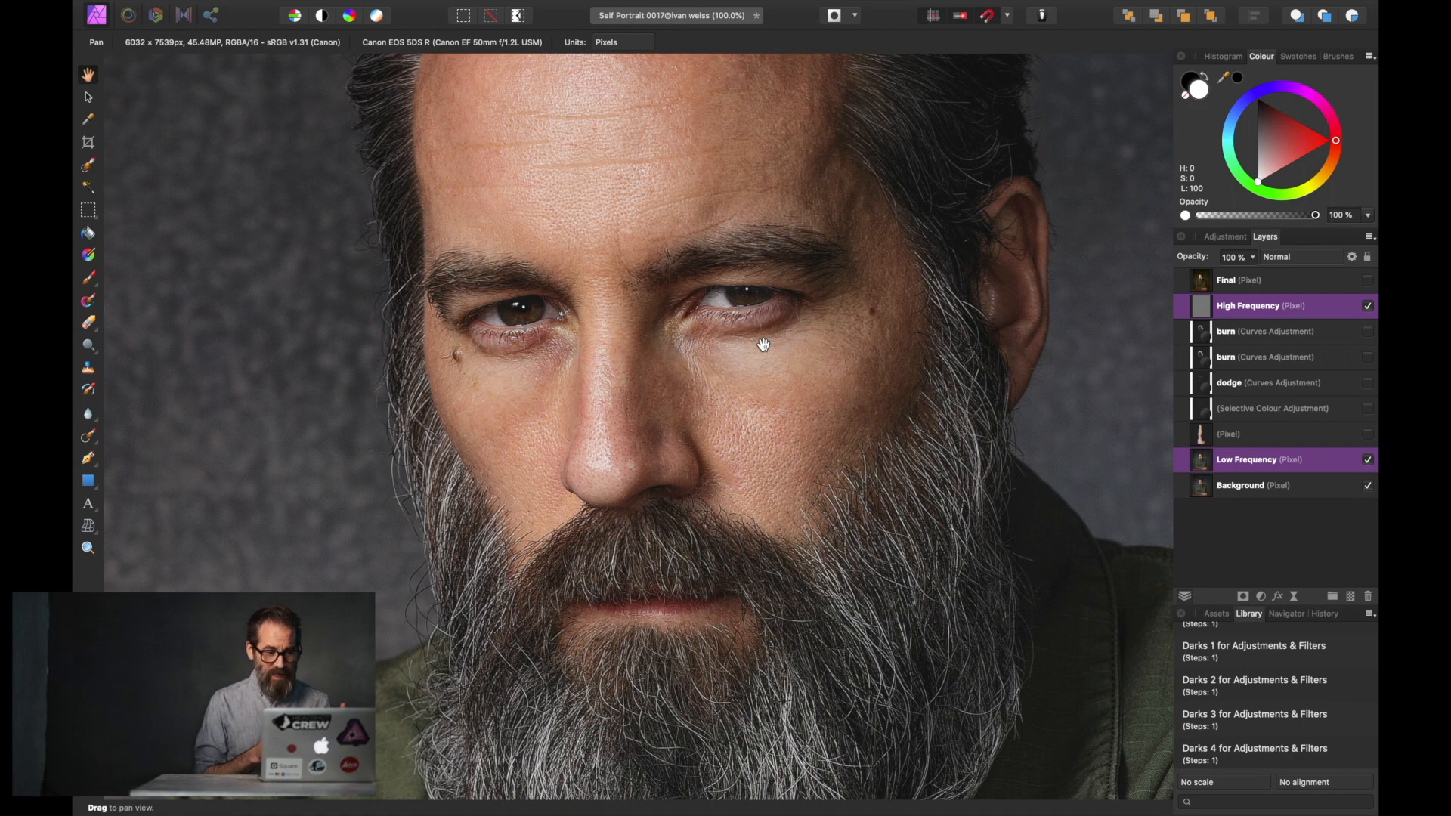
{"action": "scroll", "coordinate": [763, 345], "scroll_direction": "up", "scroll_amount": 3}
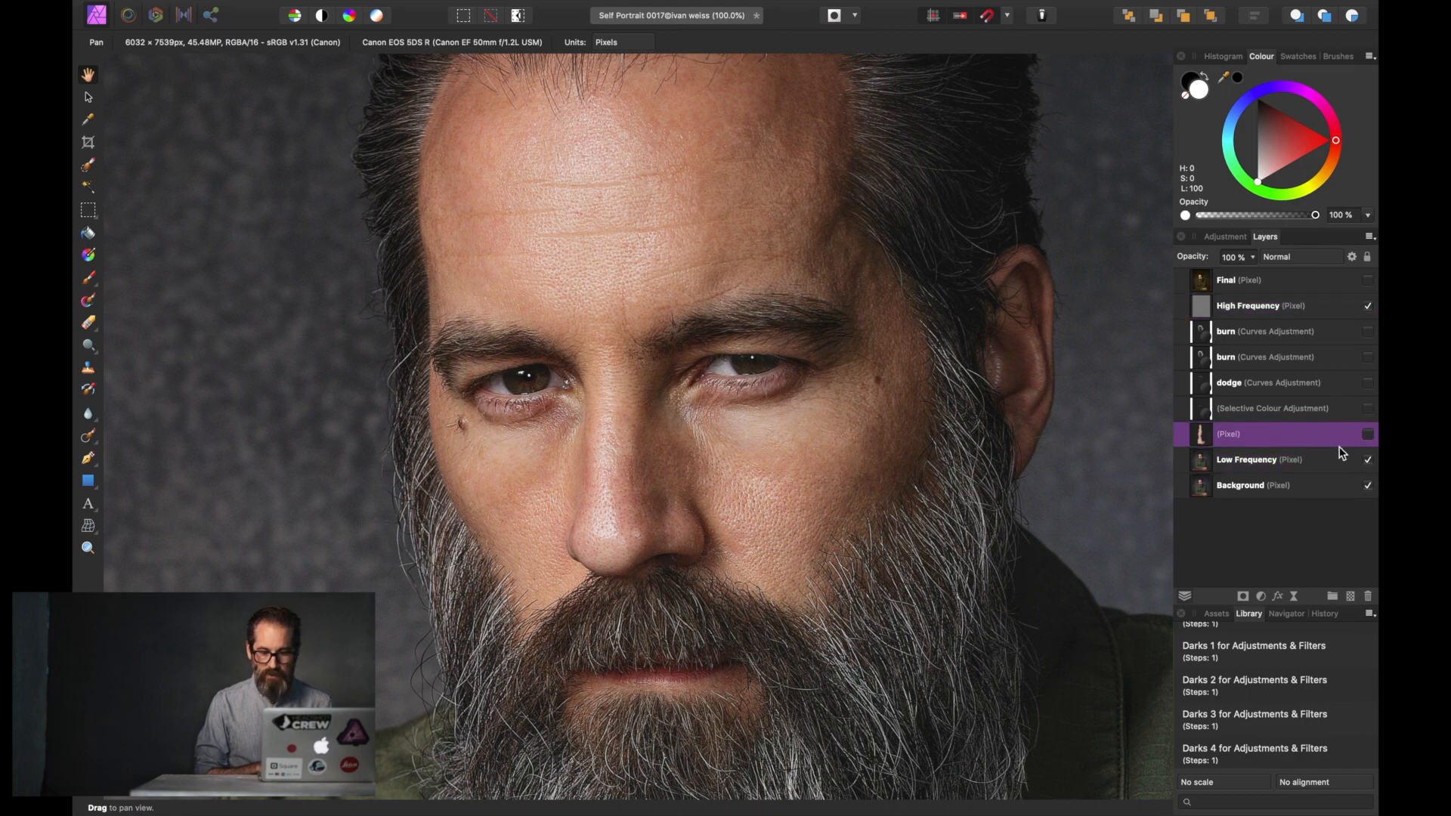
{"action": "left_click", "coordinate": [1367, 435]}
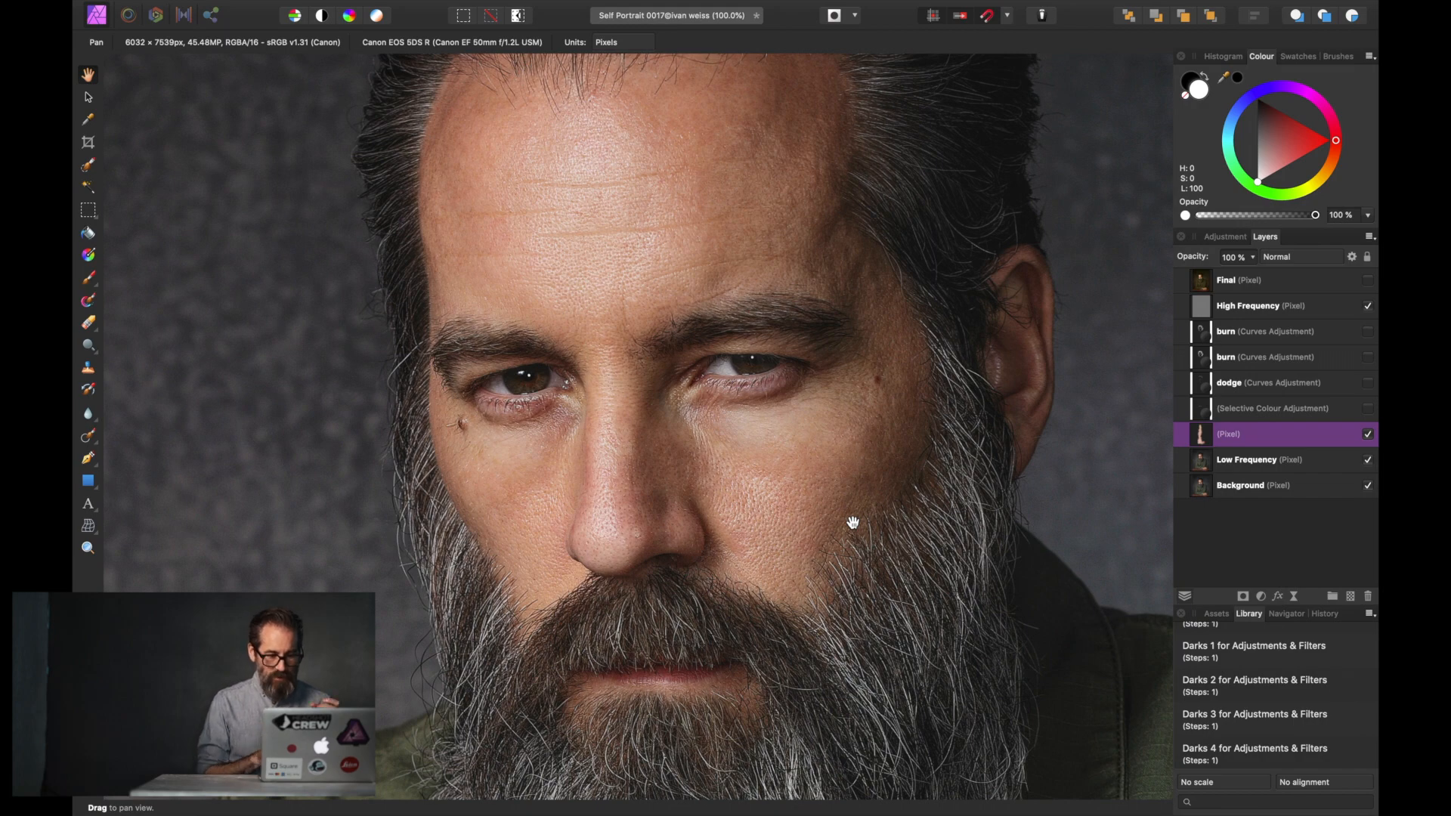
Step: Turn on the Selective Colour Adjustment layer, toggling its visibility to compare the skin before and after
{"action": "left_click", "coordinate": [1258, 416]}
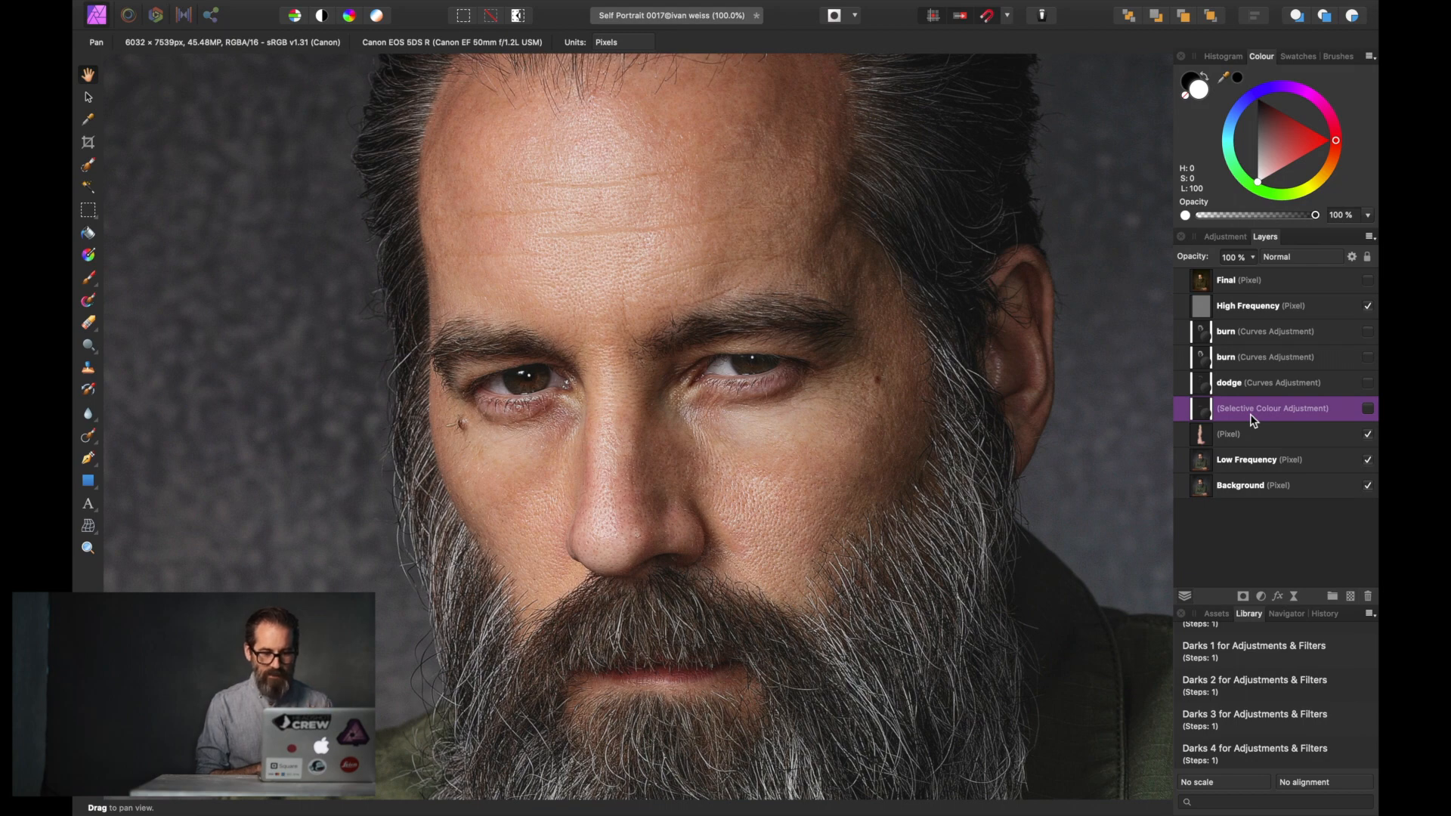
{"action": "left_click", "coordinate": [1367, 408]}
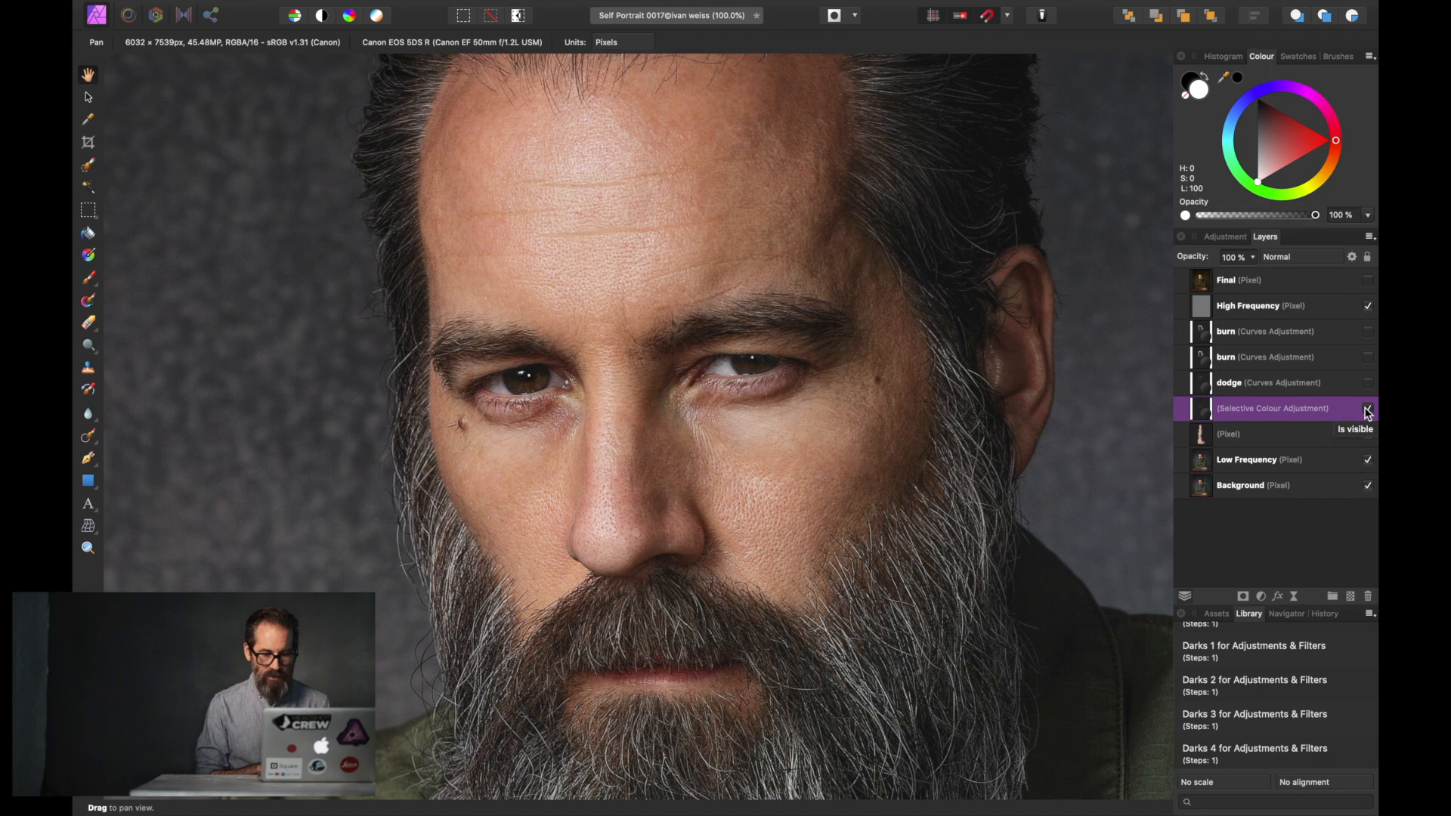
{"action": "left_click", "coordinate": [1365, 409]}
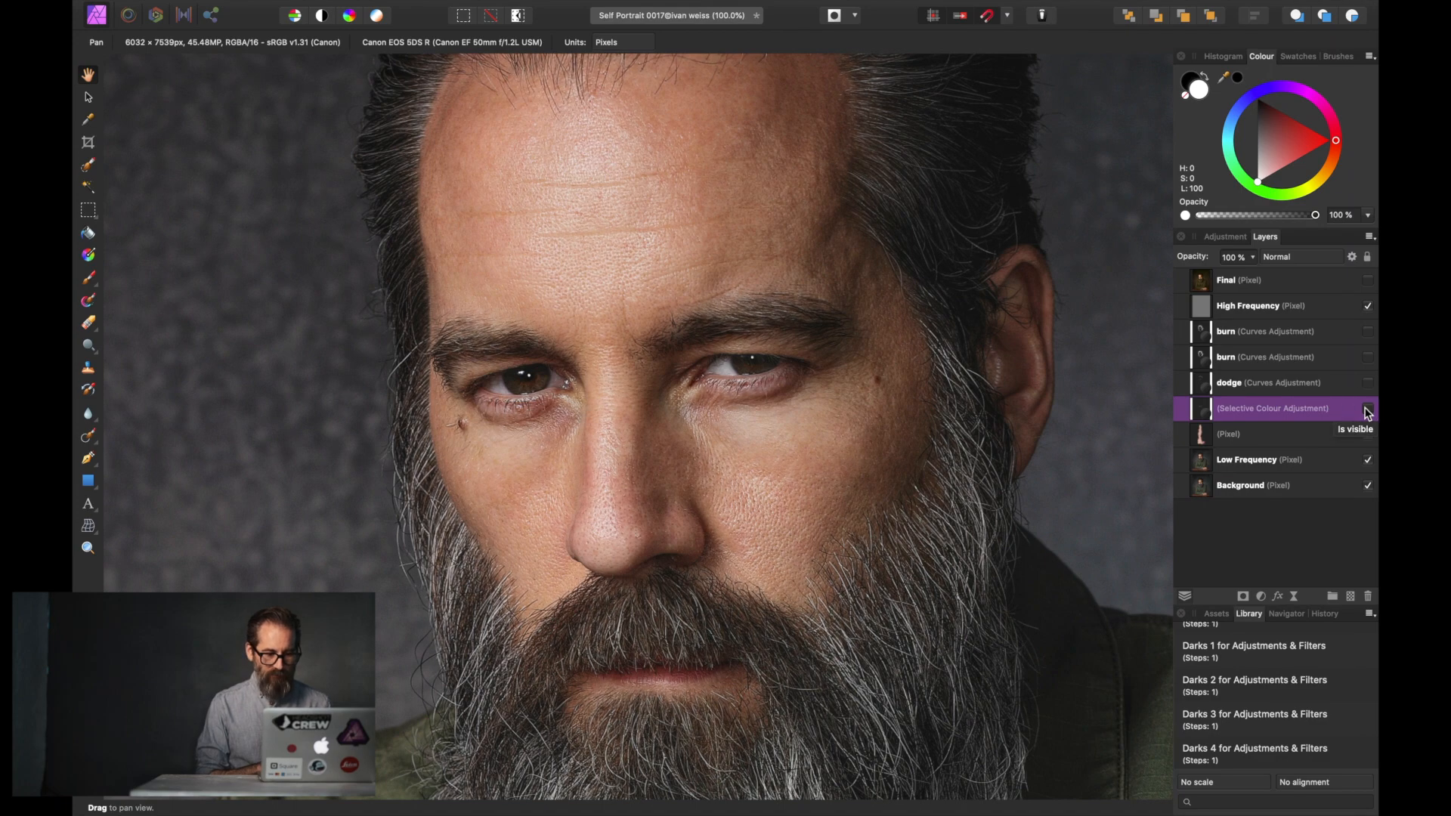
{"action": "left_click", "coordinate": [1365, 409]}
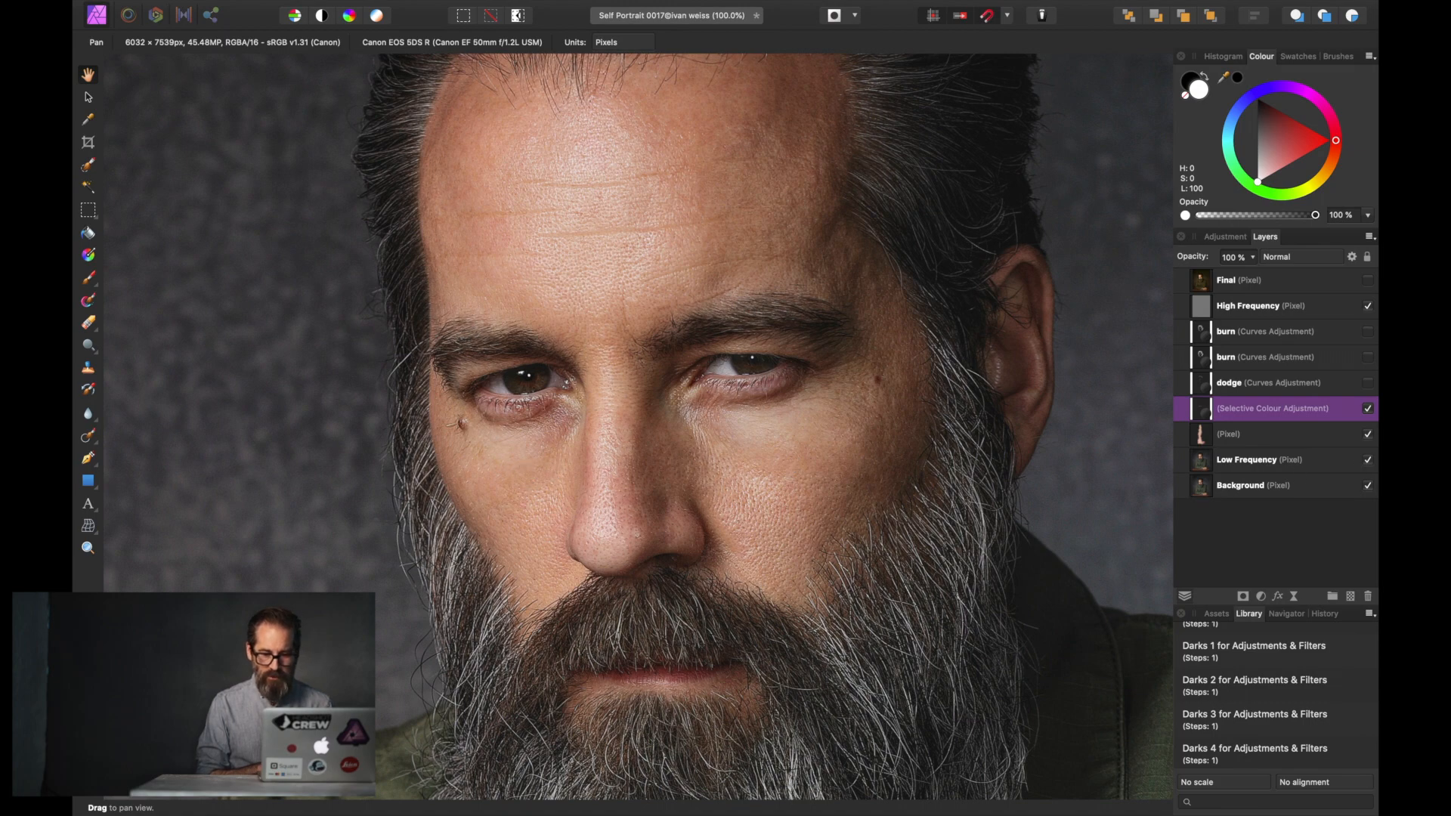
{"action": "left_click", "coordinate": [1368, 409]}
{"action": "left_click", "coordinate": [1367, 408]}
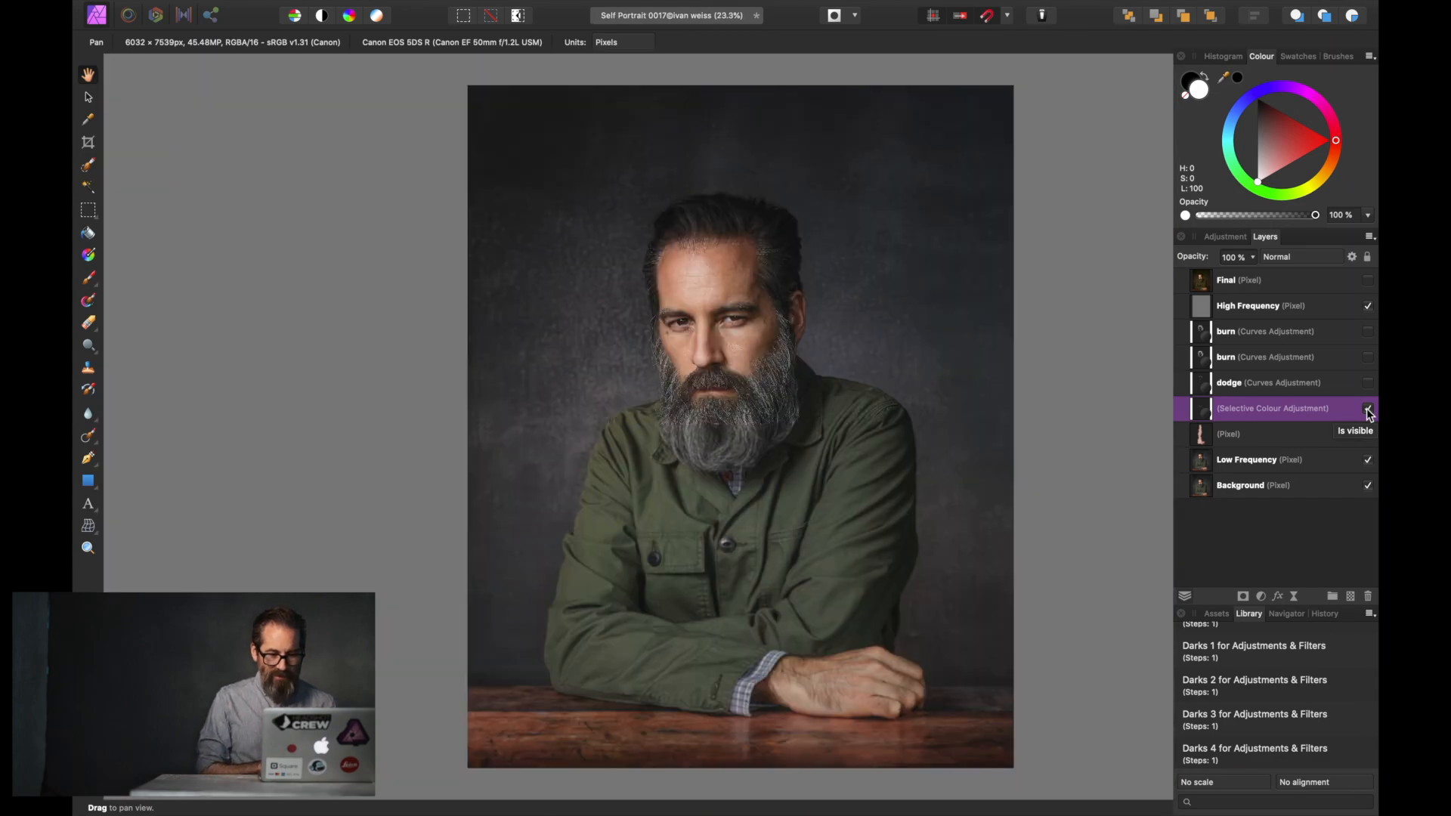
Step: Make the dodge curves layer and both burn curves layers visible together
{"action": "key", "text": "super+0"}
{"action": "left_click", "coordinate": [1289, 383]}
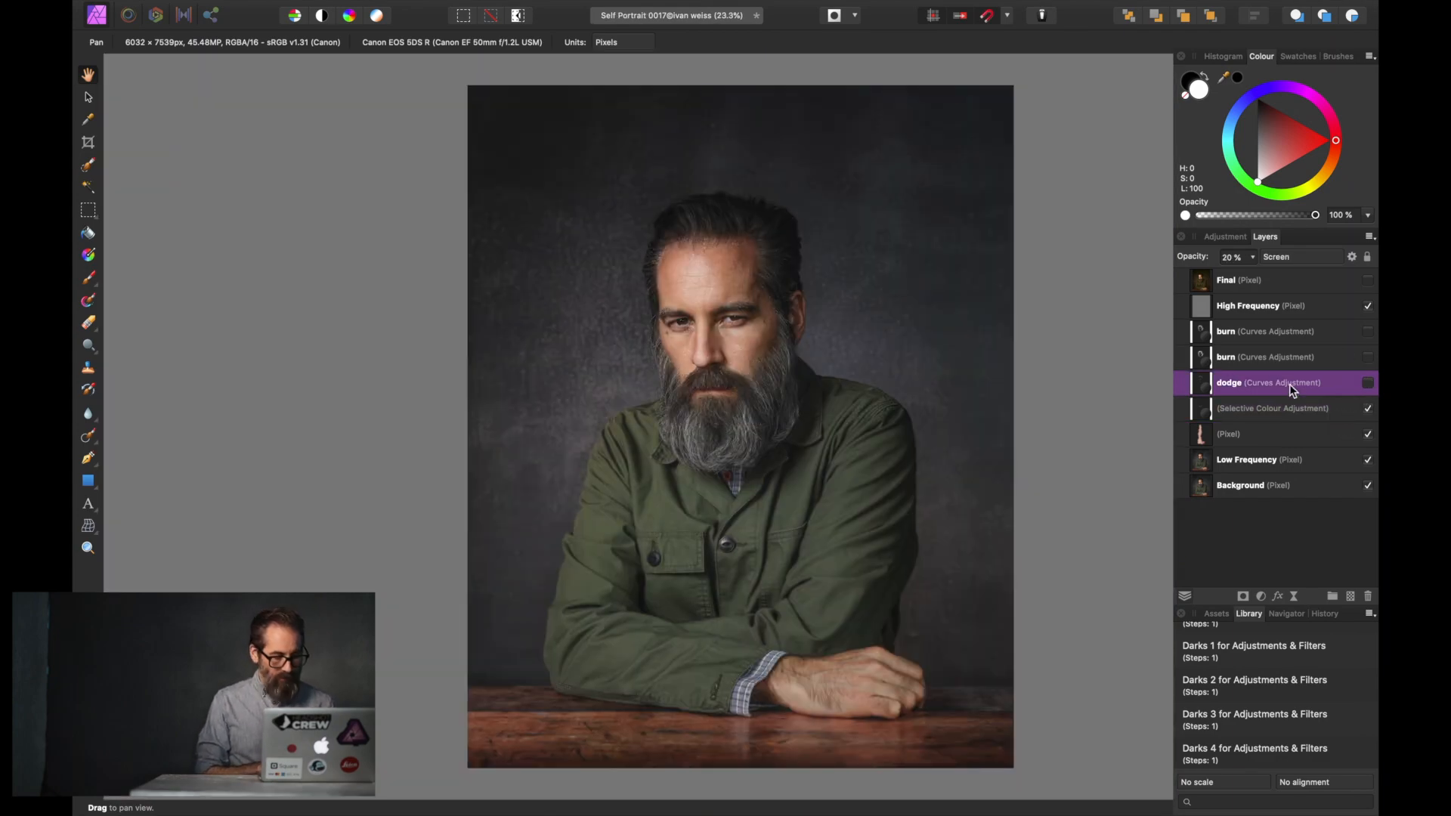
{"action": "left_click", "coordinate": [1311, 339], "text": "shift"}
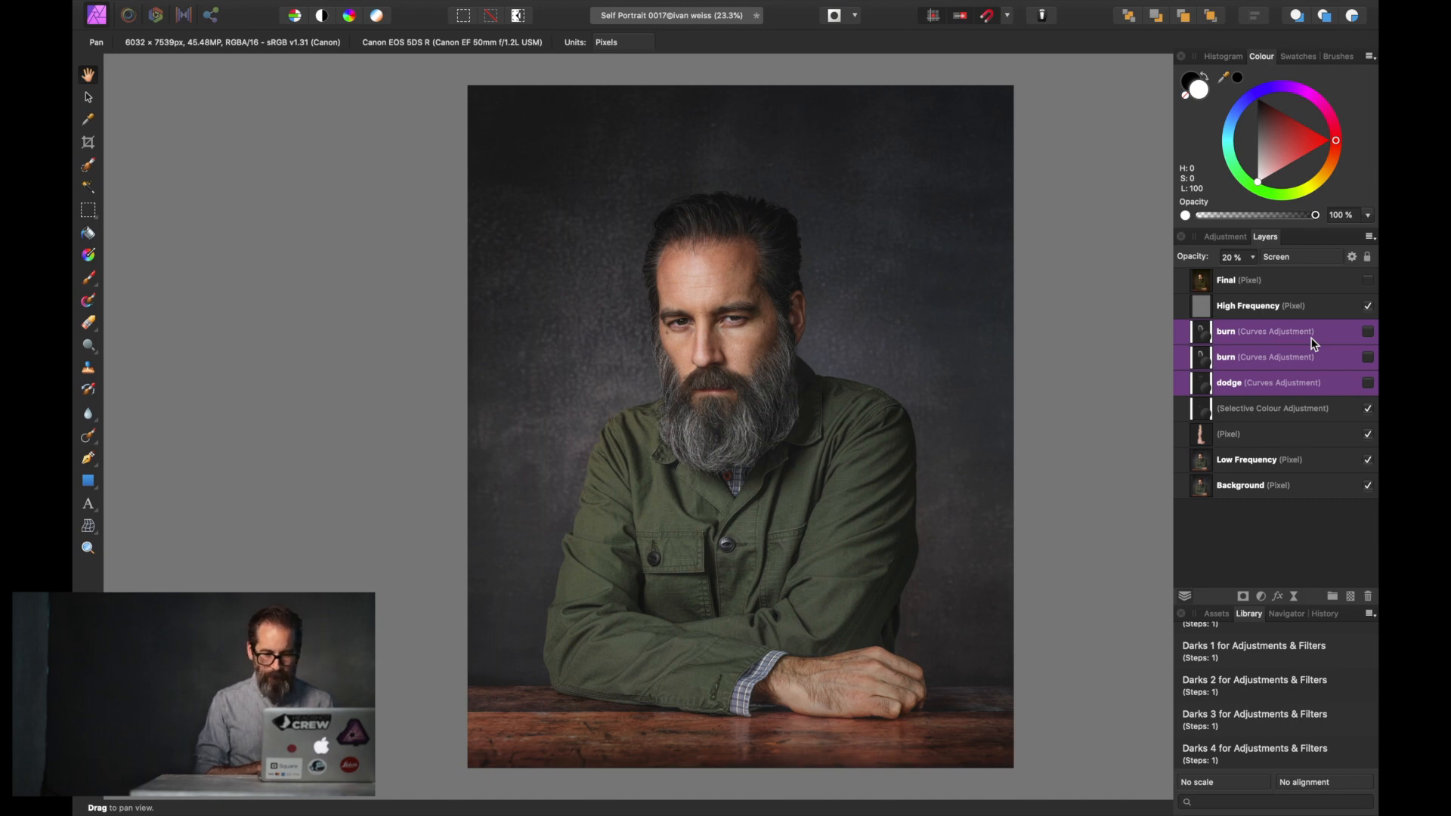
{"action": "left_click", "coordinate": [1367, 332]}
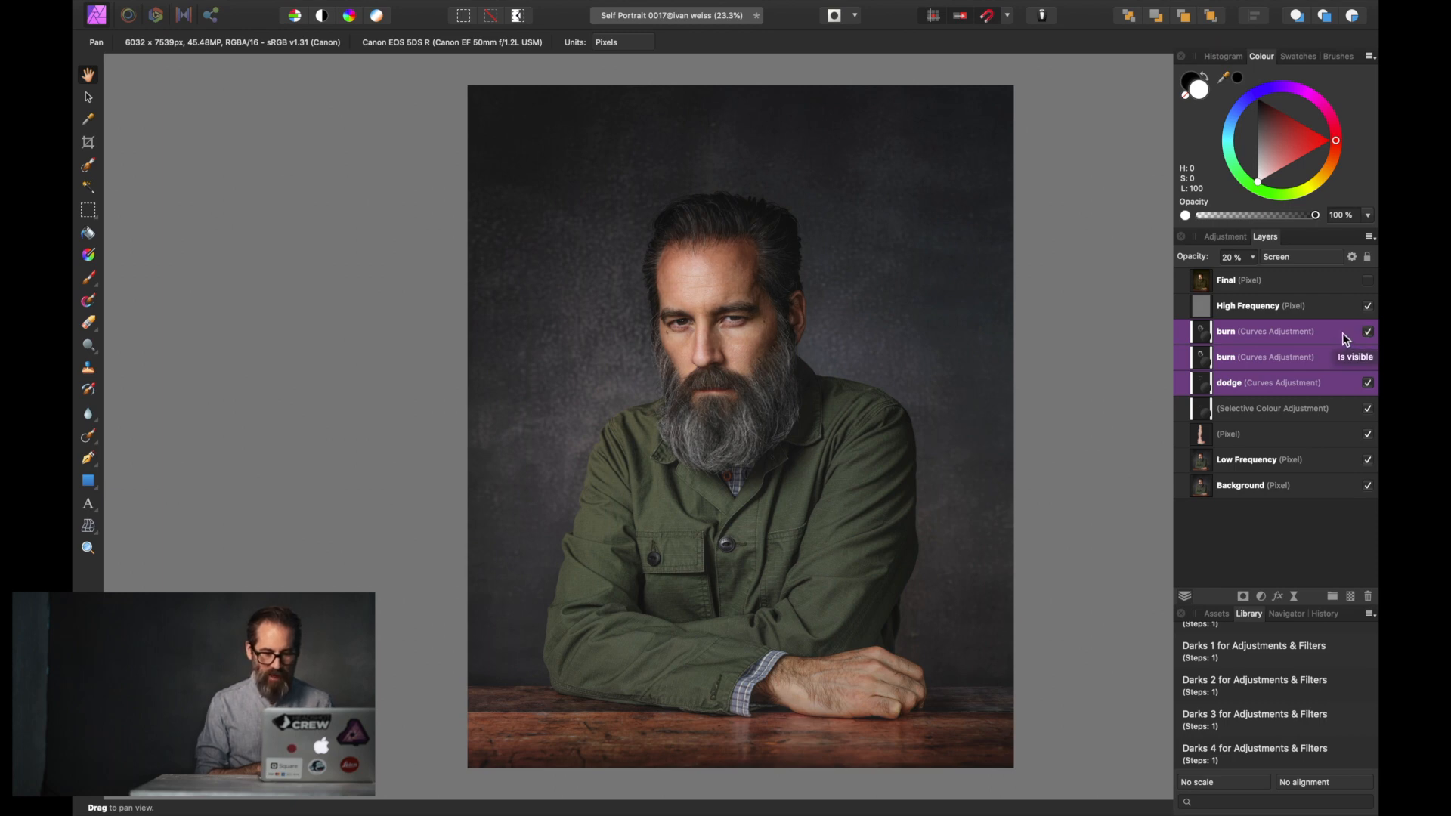
Step: Add a LUT adjustment above the High Frequency layer and load WinterGreens.cube into it
{"action": "left_click", "coordinate": [1298, 307]}
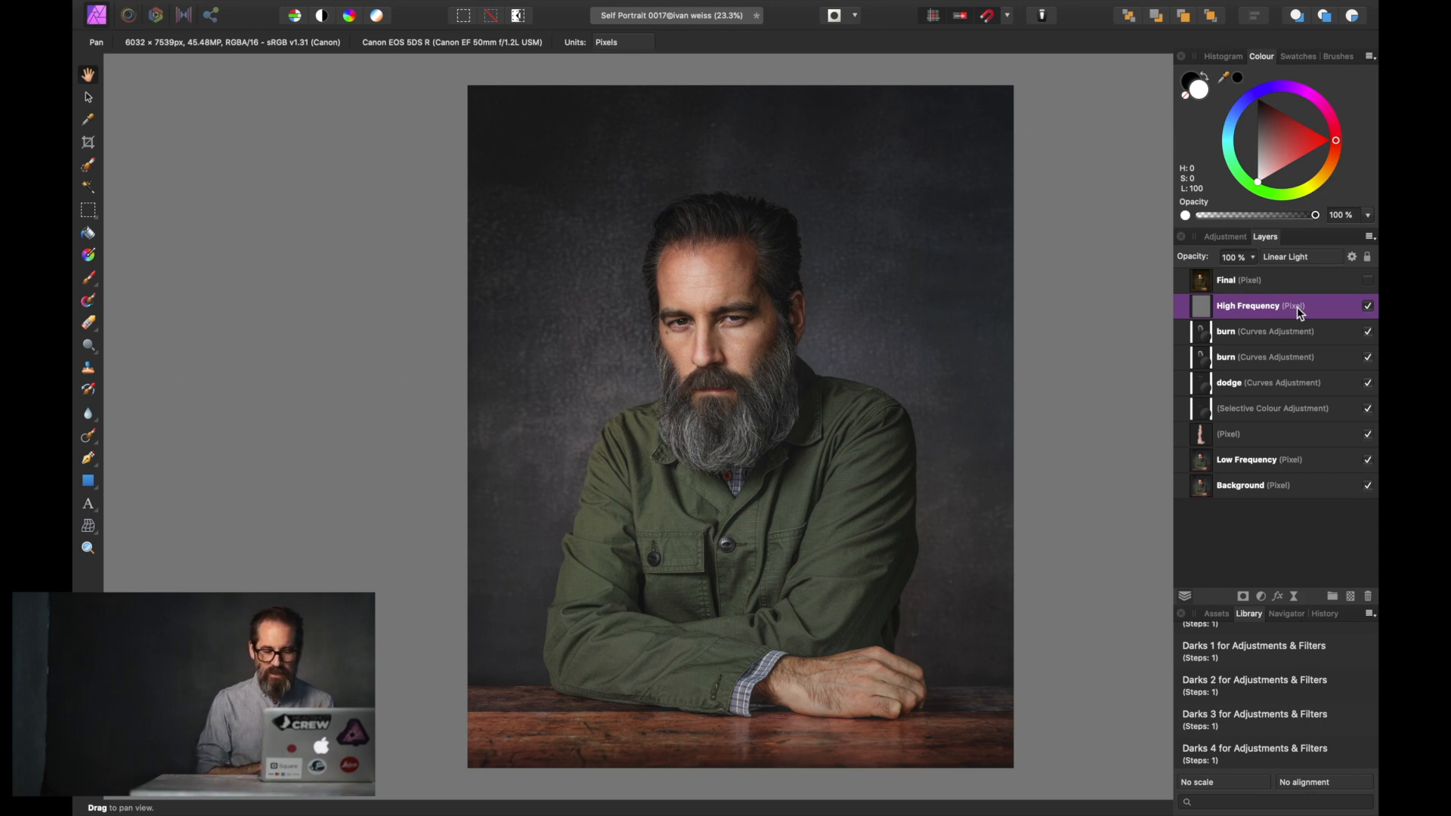
{"action": "left_click", "coordinate": [1262, 596]}
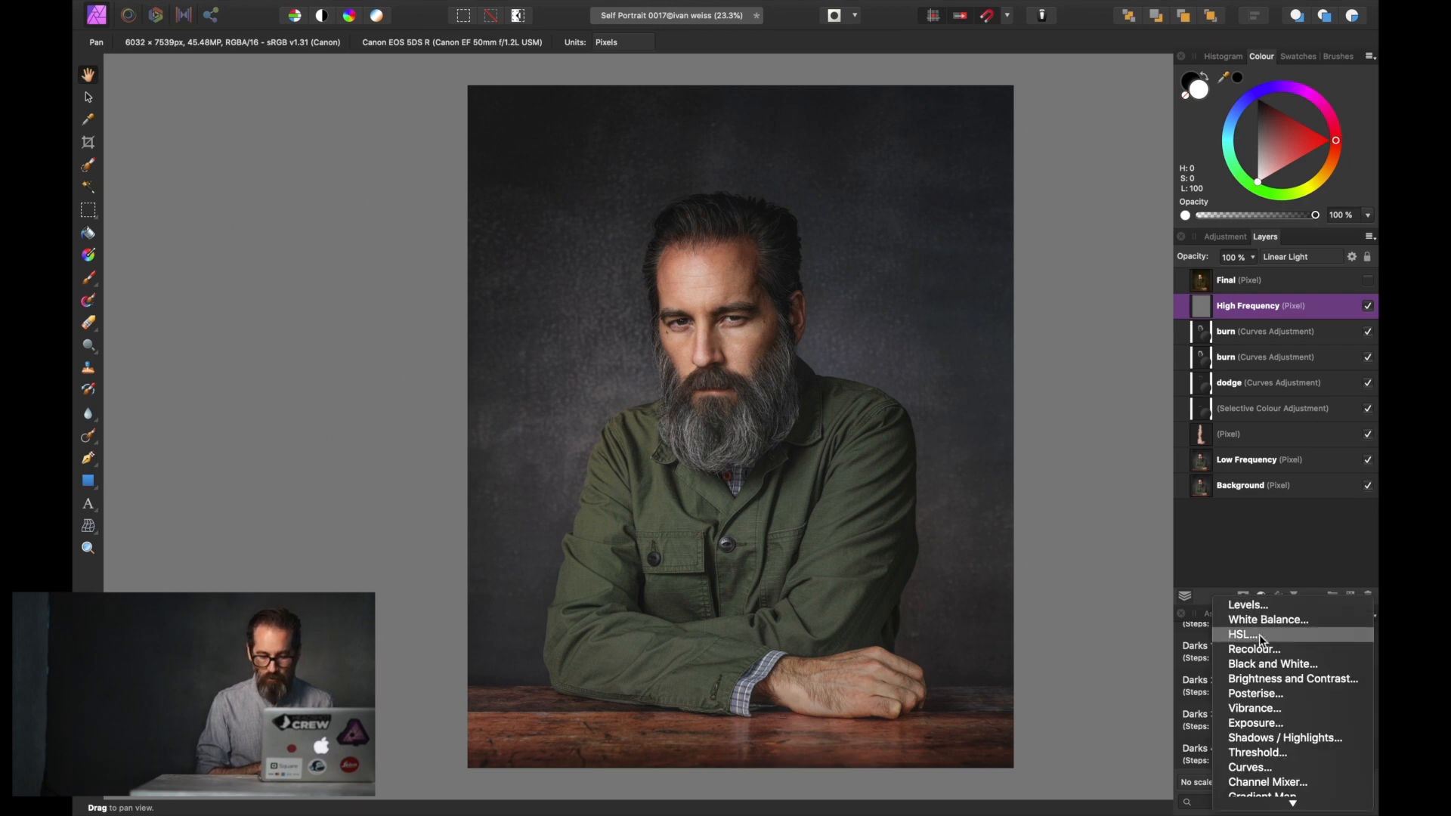
{"action": "scroll", "coordinate": [1259, 695], "scroll_direction": "down", "scroll_amount": 4}
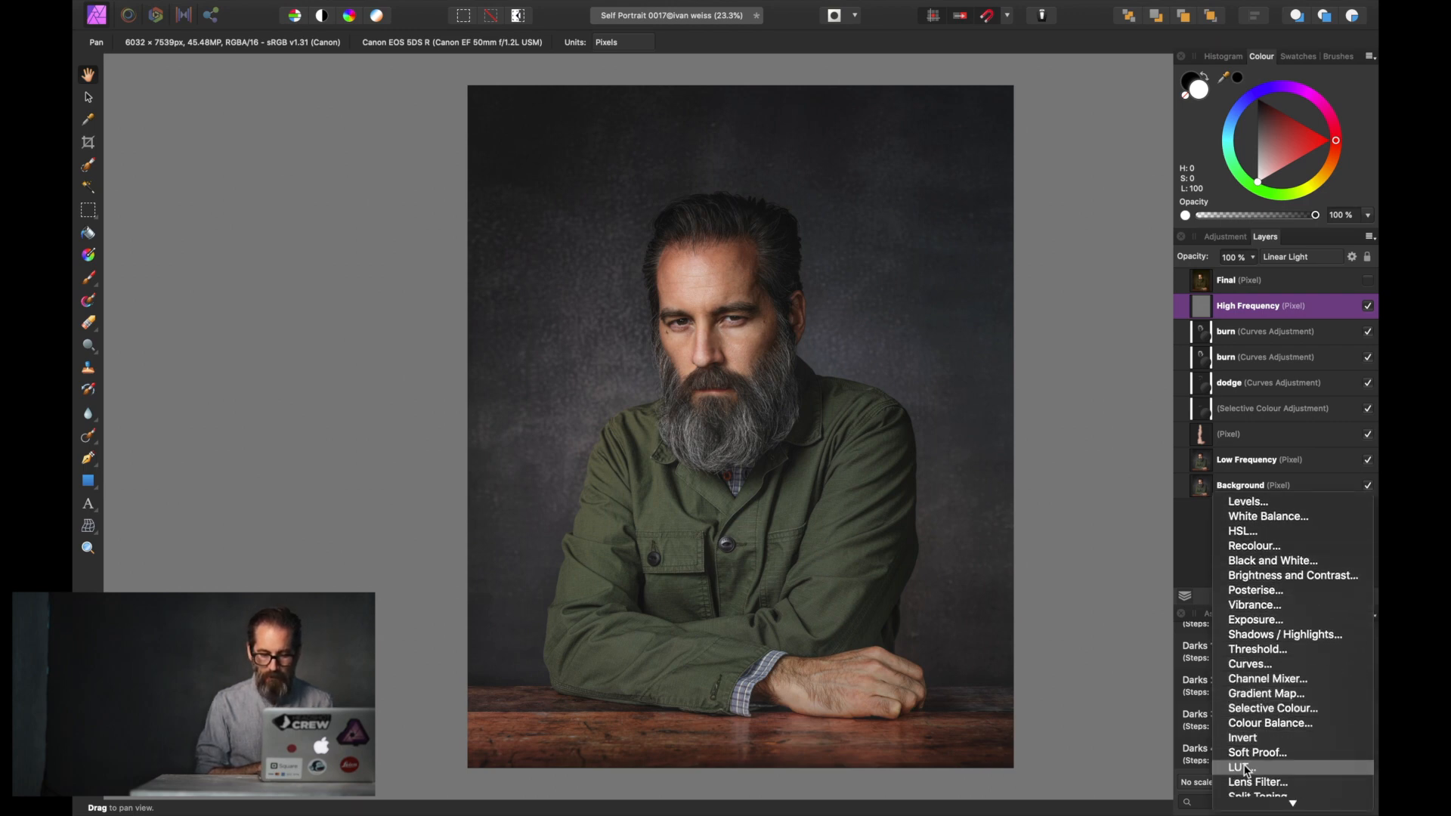
{"action": "left_click", "coordinate": [1243, 767]}
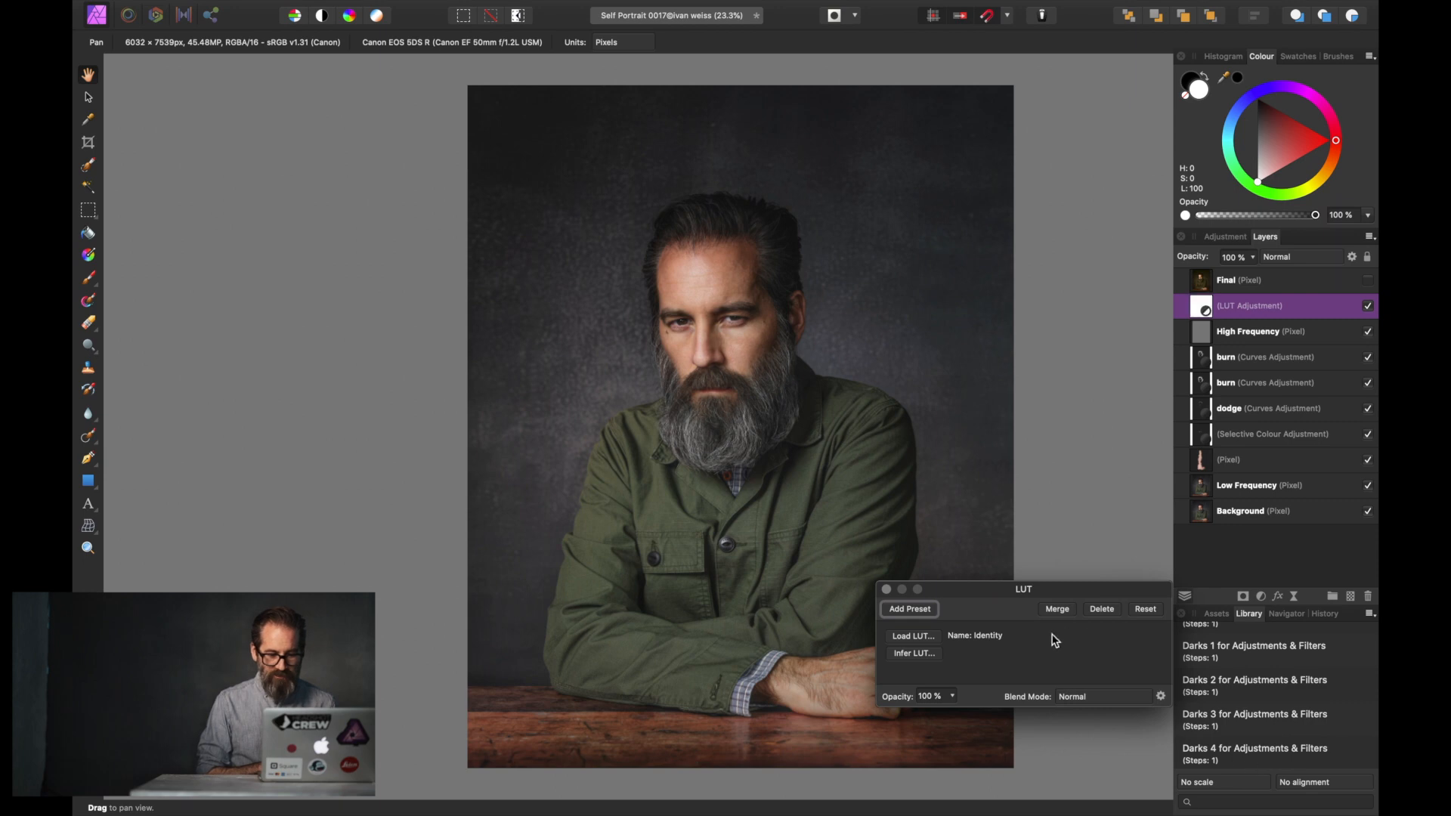
{"action": "left_click", "coordinate": [920, 636]}
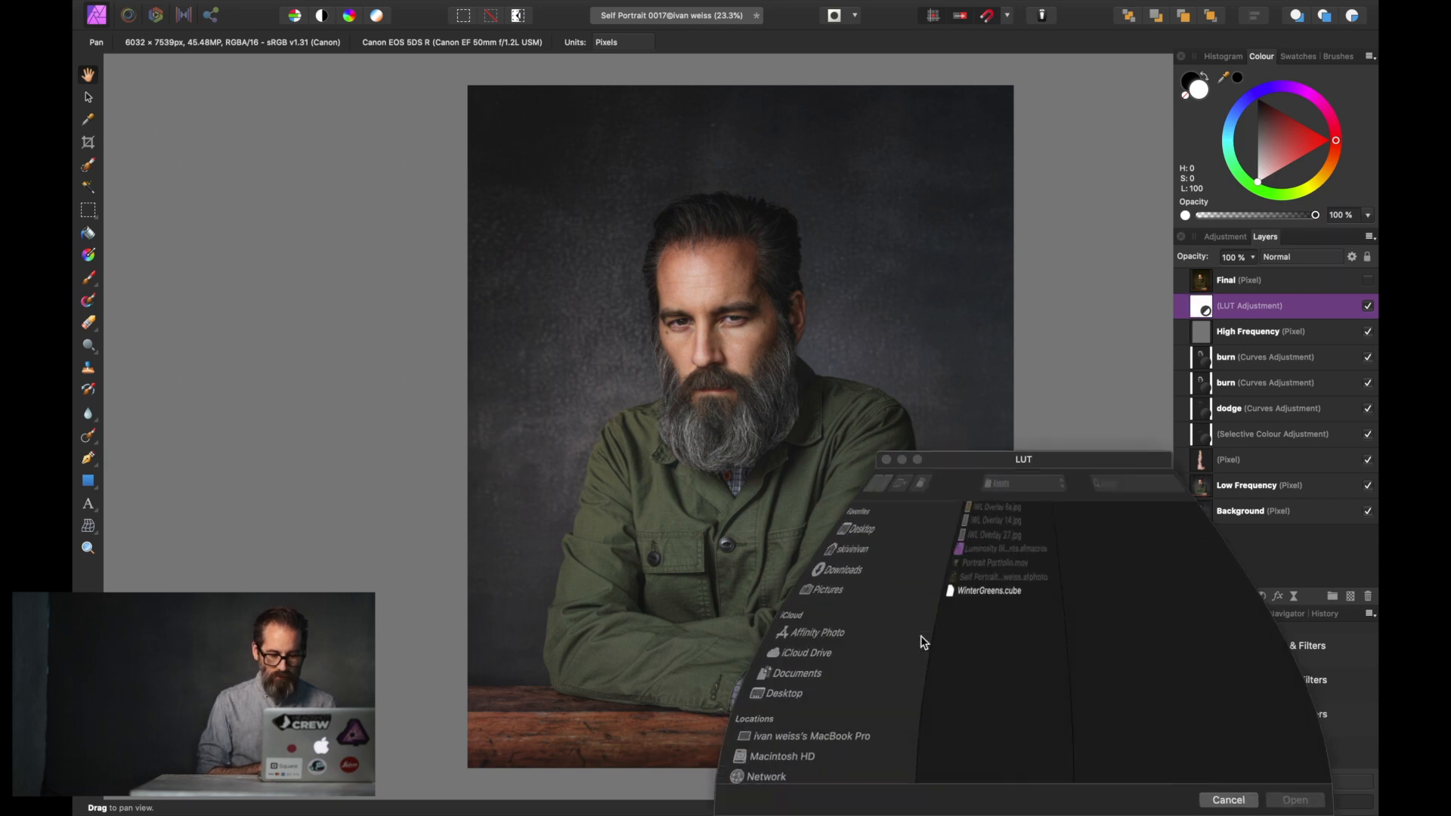
{"action": "left_click", "coordinate": [972, 593]}
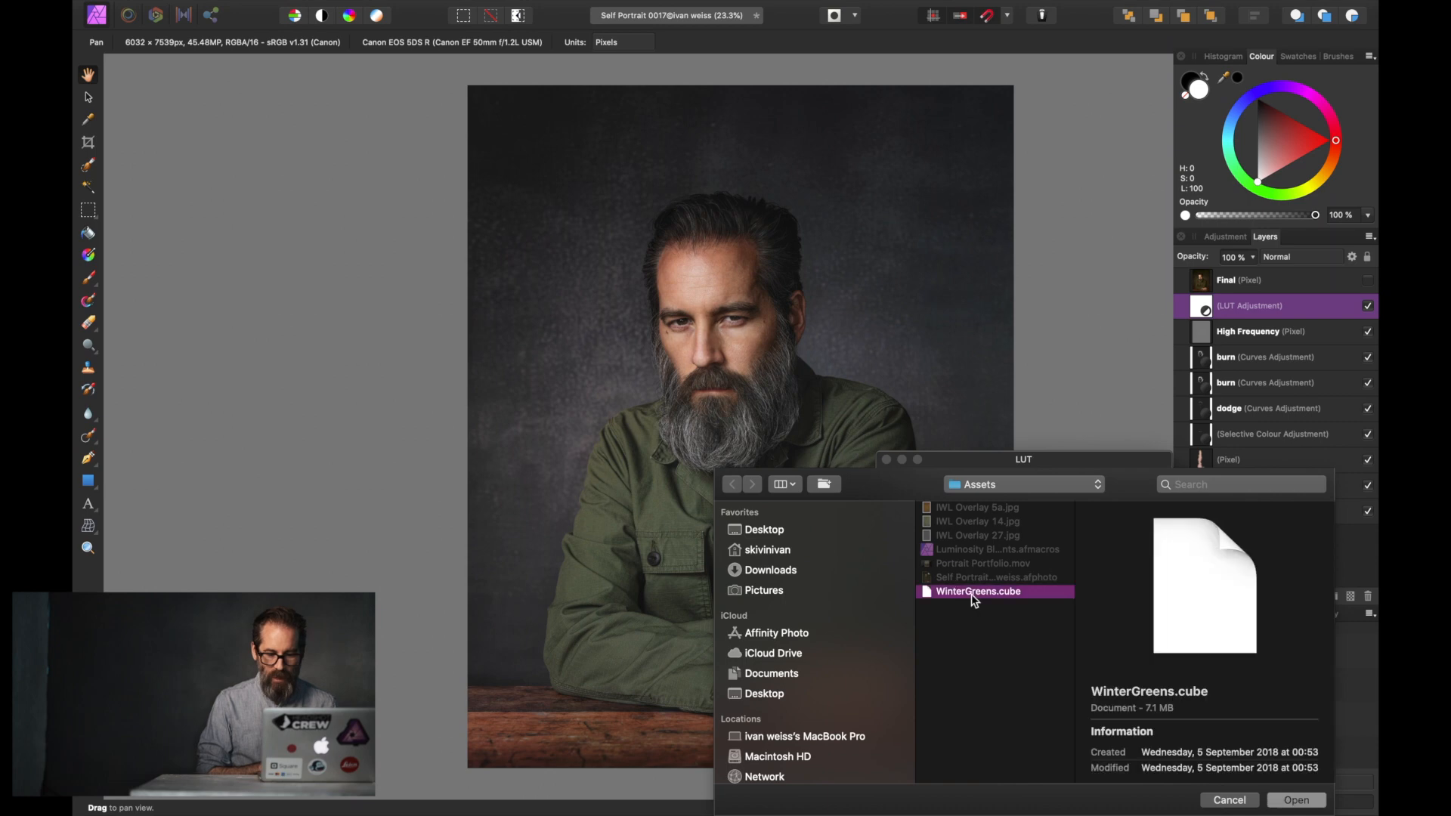
{"action": "left_click", "coordinate": [1295, 799]}
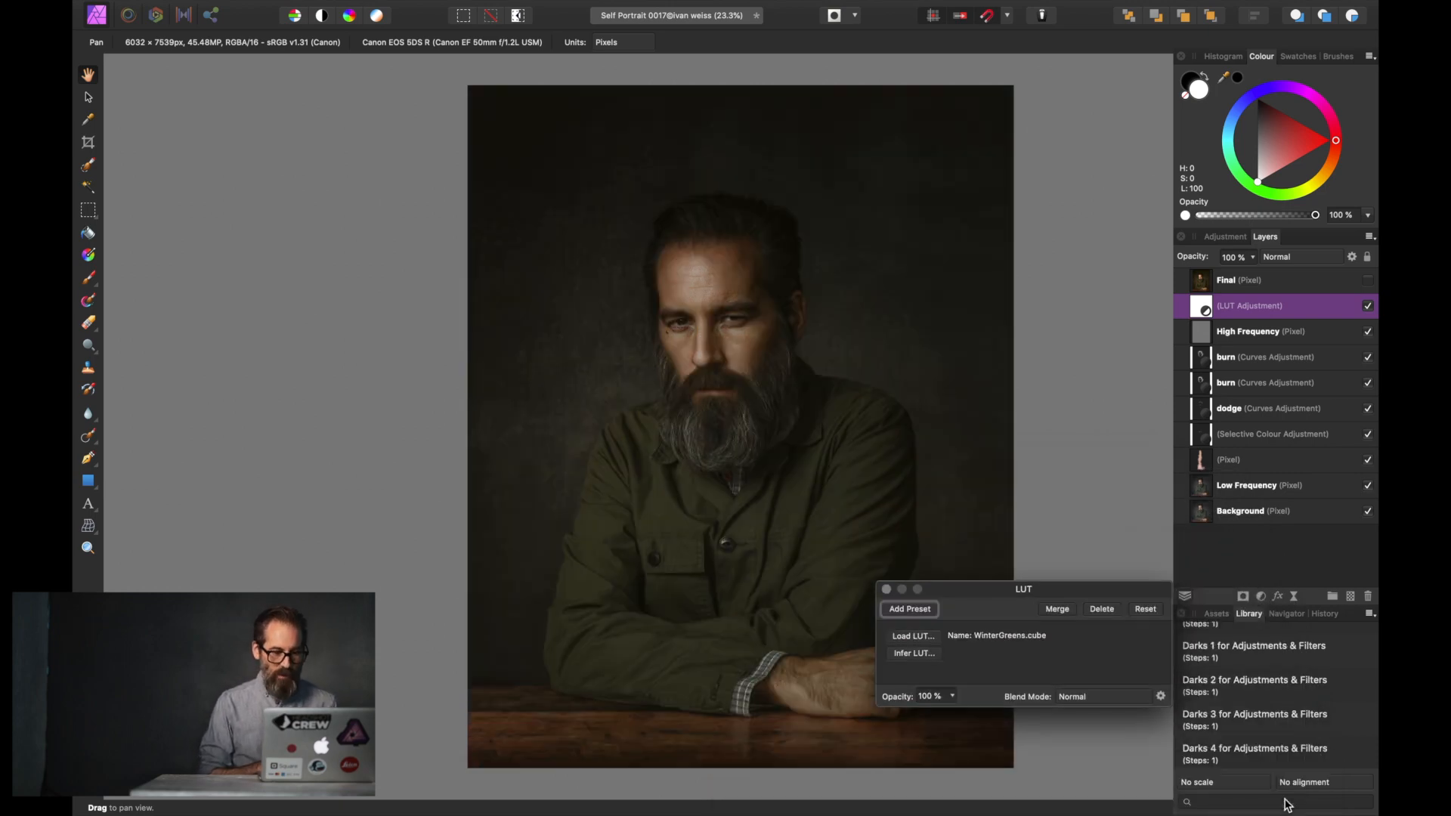
{"action": "left_click", "coordinate": [886, 590]}
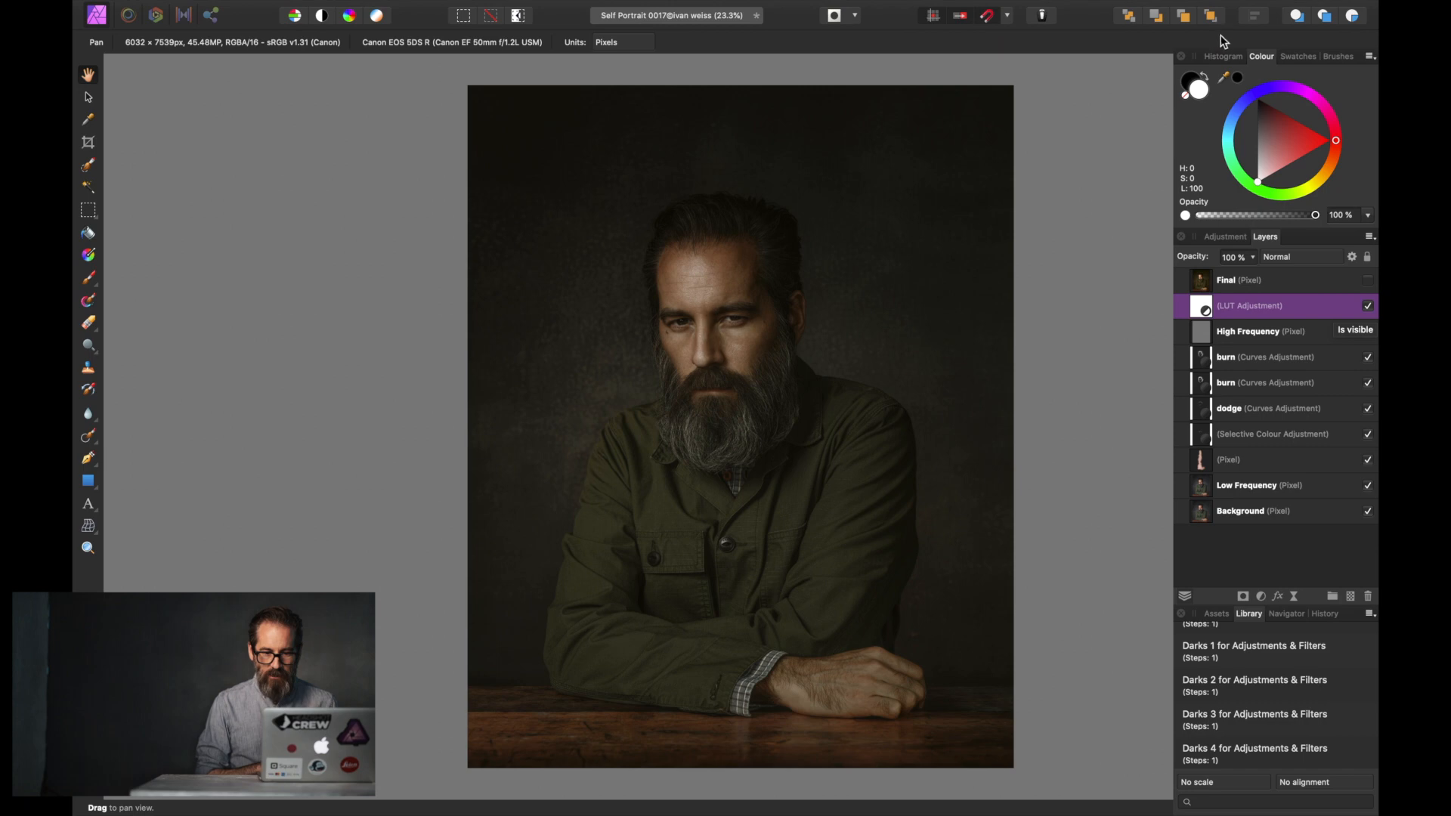
Step: Compare the image histogram with the LUT adjustment hidden and shown
{"action": "left_click", "coordinate": [1218, 56]}
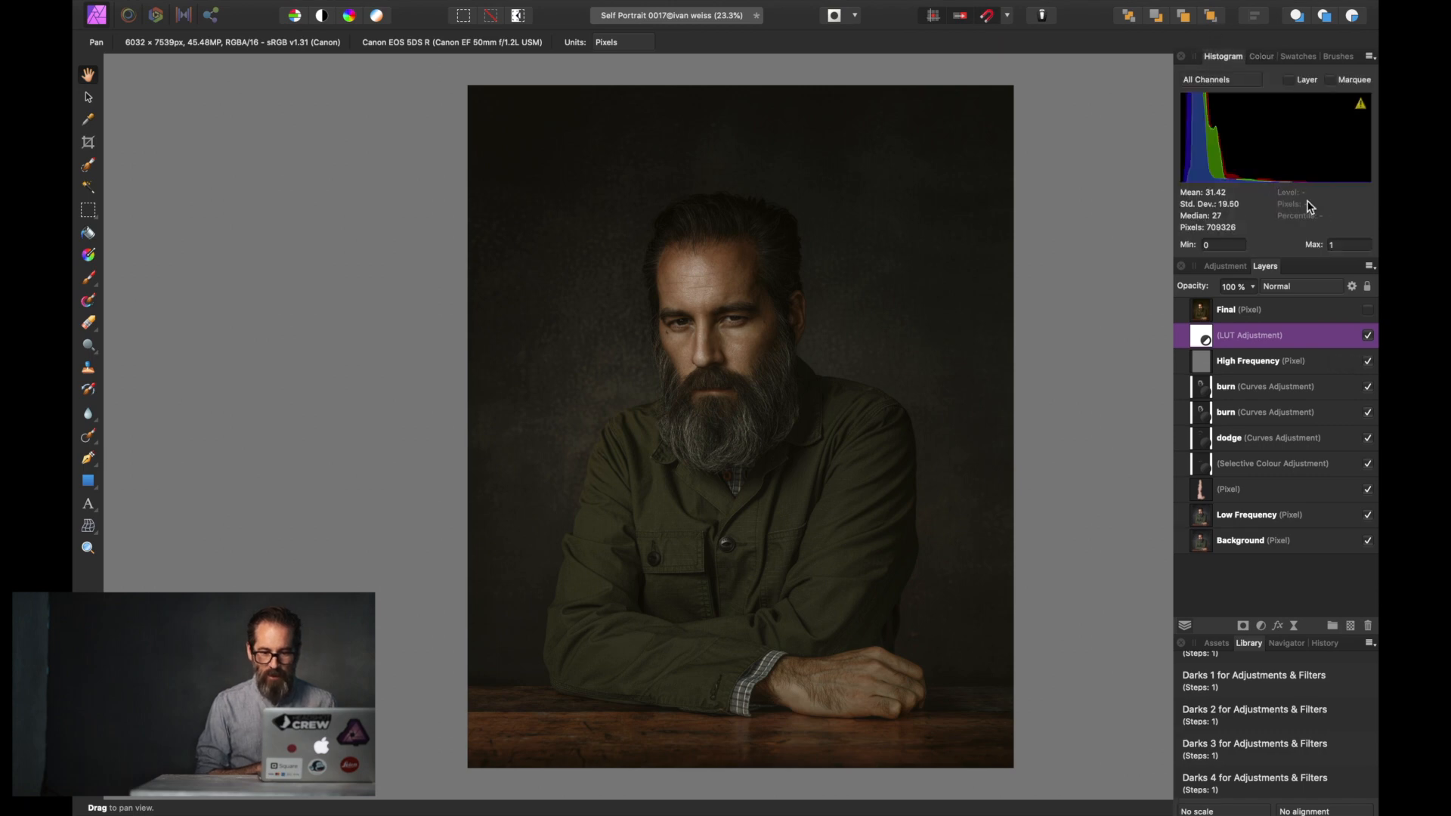
{"action": "left_click", "coordinate": [1368, 335]}
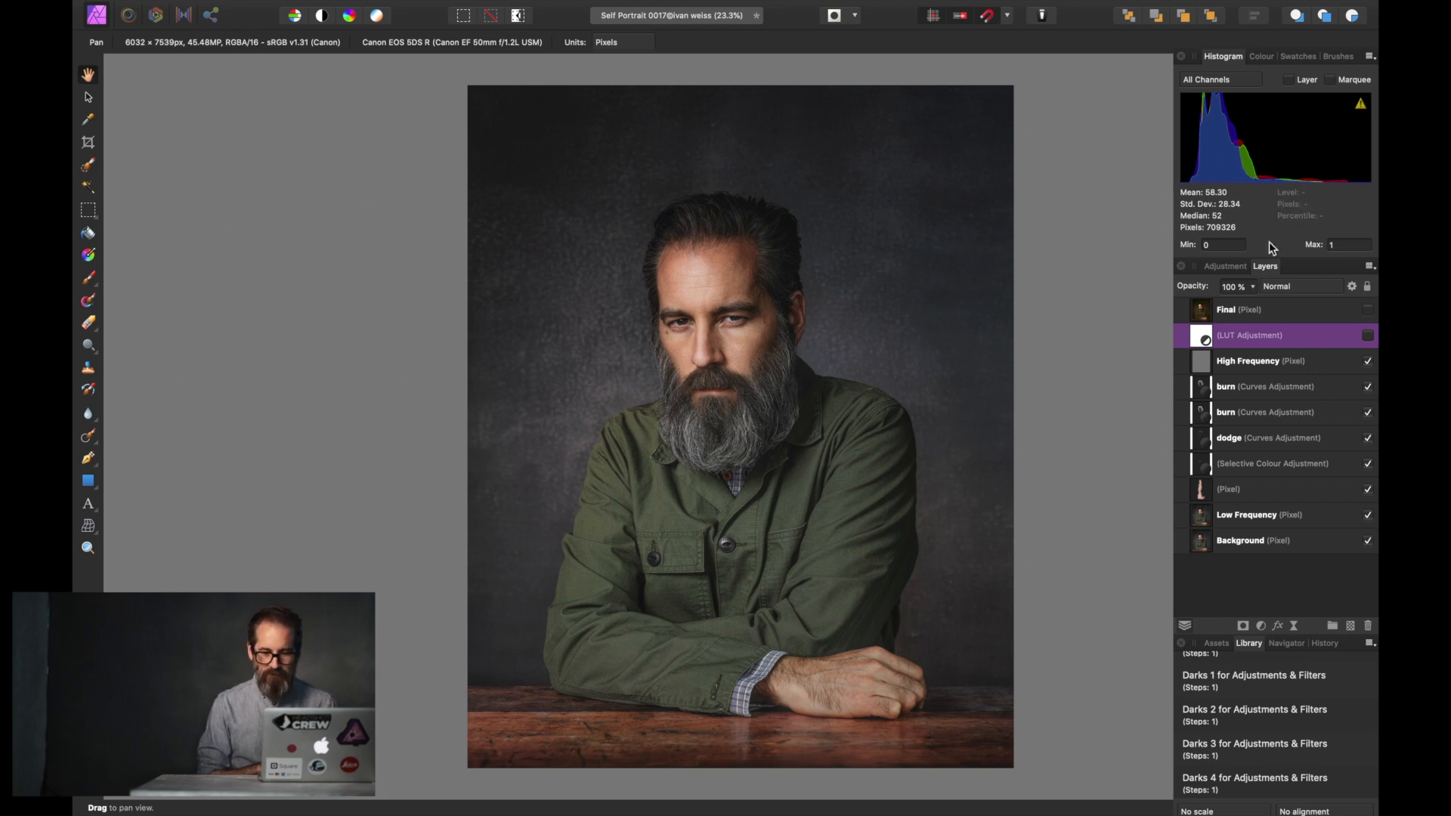
{"action": "left_click", "coordinate": [1368, 337]}
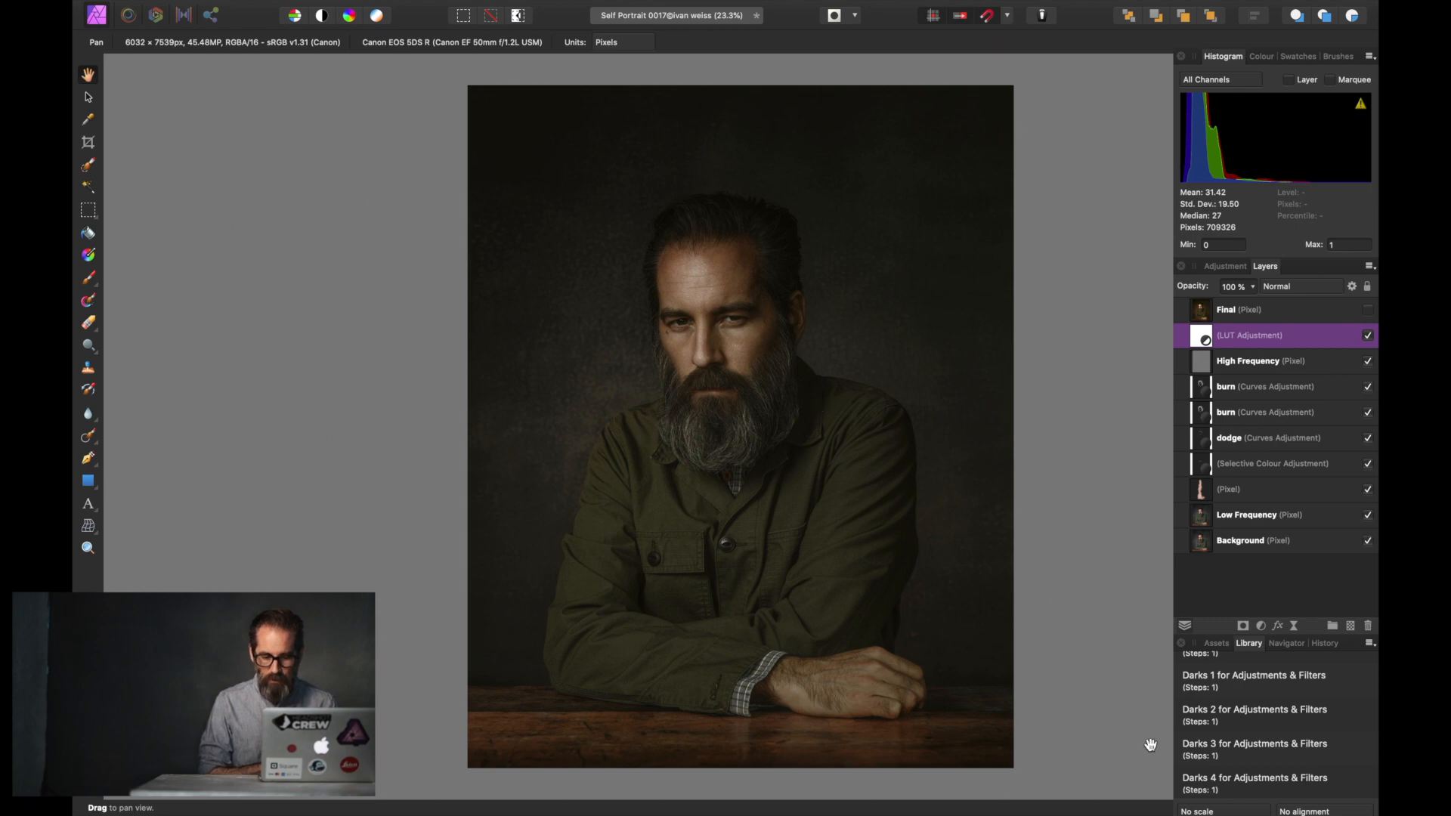
Step: Add a Curves adjustment above the LUT adjustment and raise the highlights of its master curve
{"action": "left_click", "coordinate": [1262, 628]}
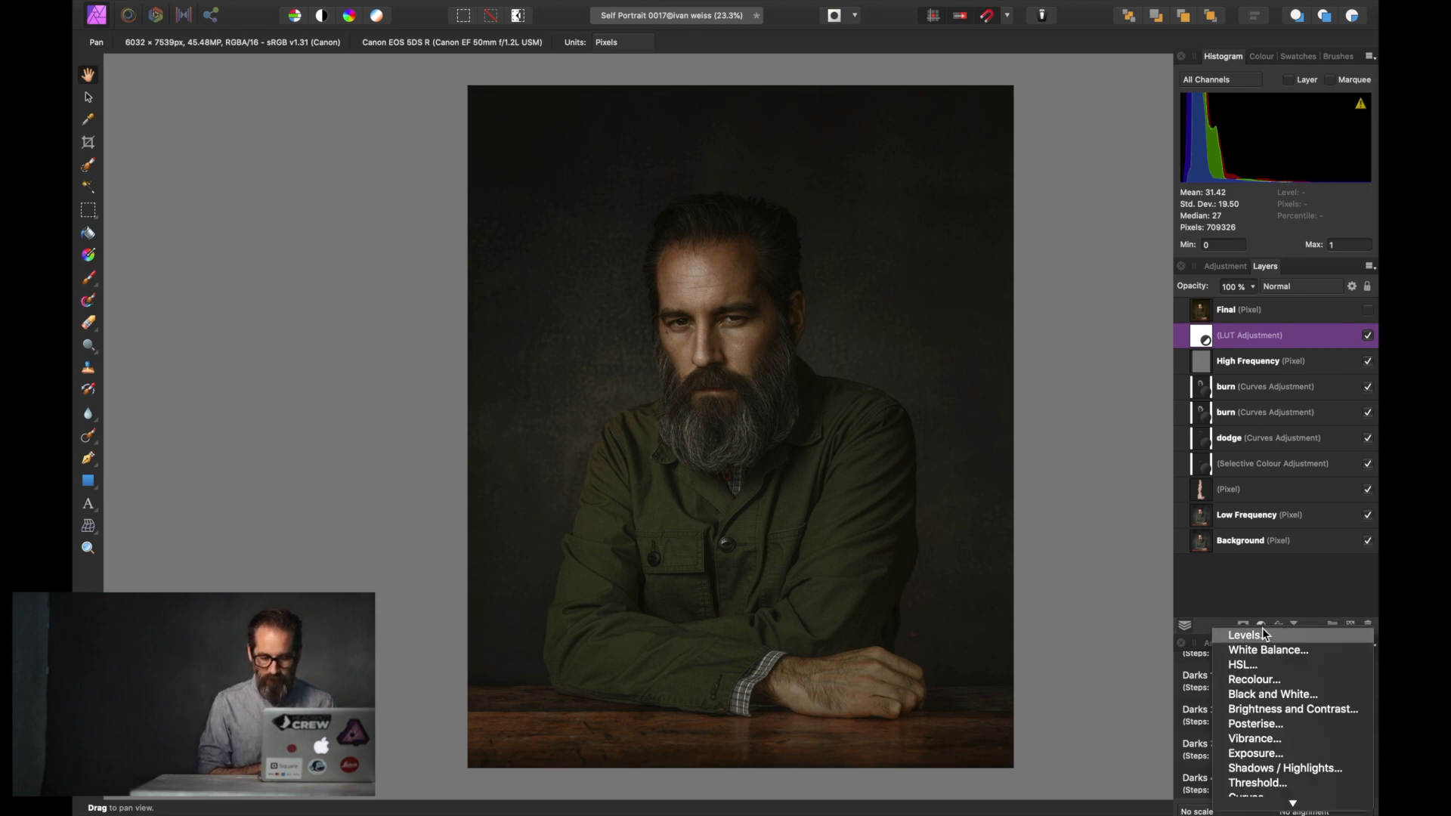
{"action": "scroll", "coordinate": [1268, 716], "scroll_direction": "down", "scroll_amount": 4}
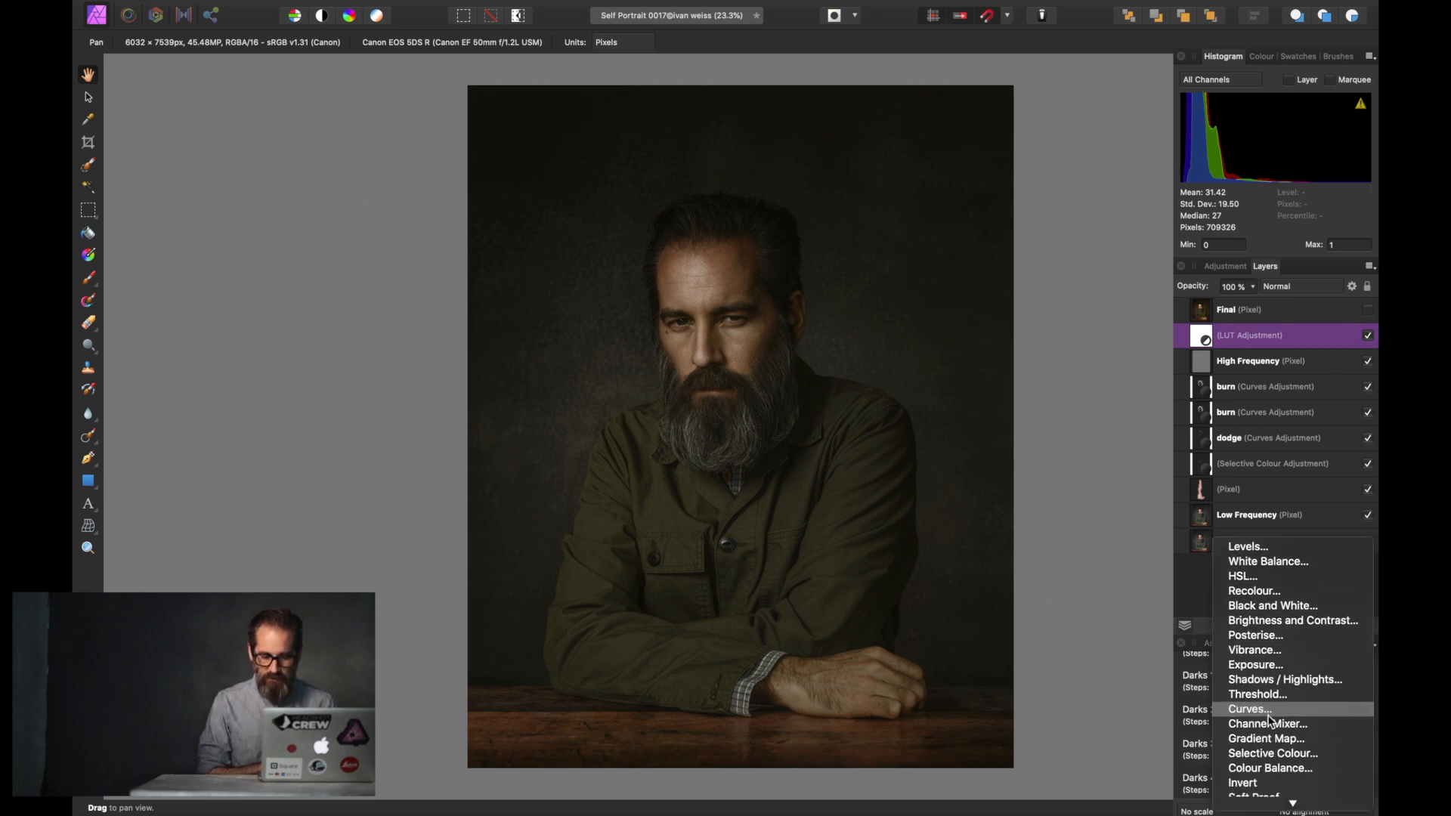
{"action": "left_click", "coordinate": [1268, 709]}
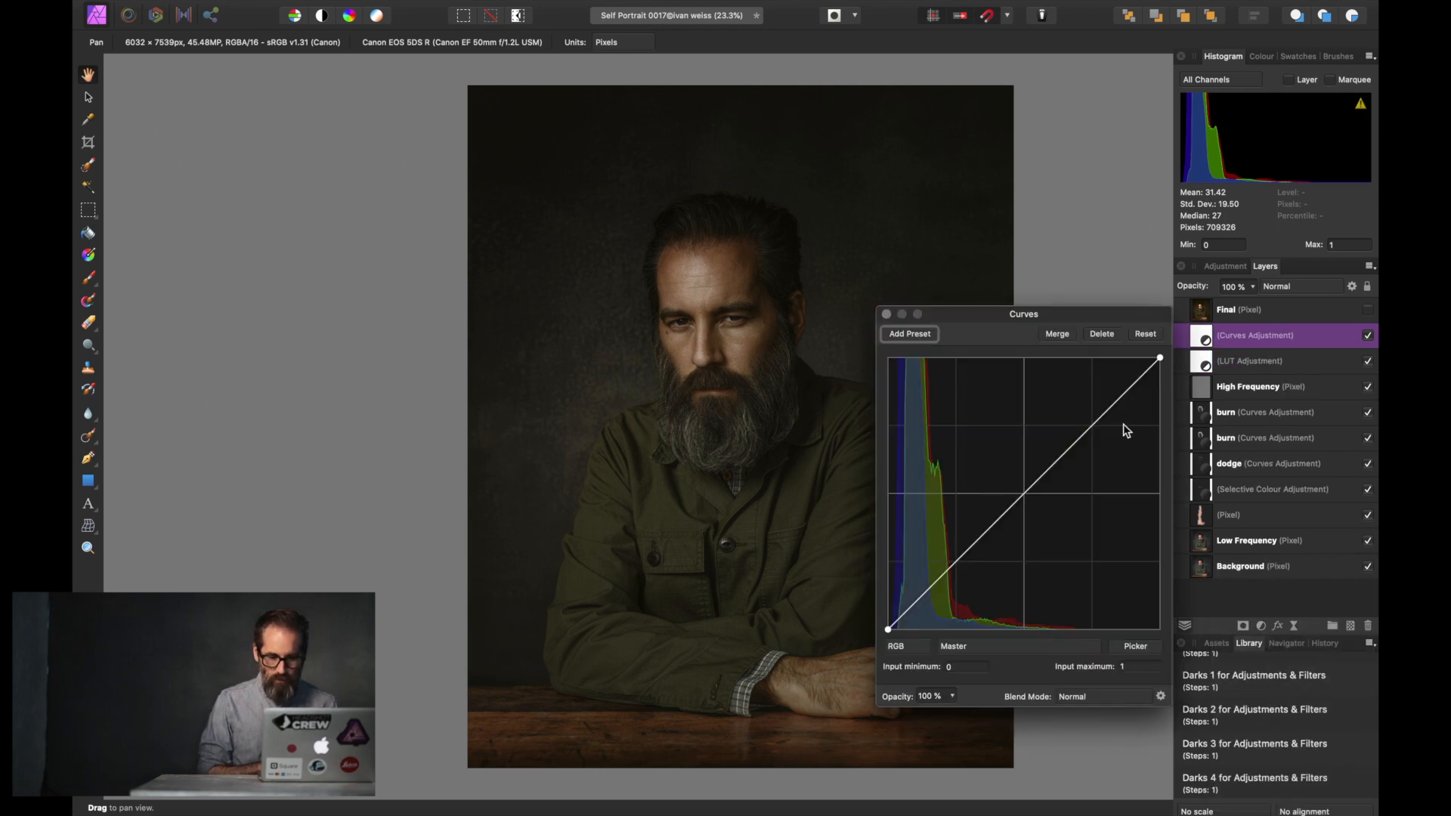
{"action": "left_click_drag", "start_coordinate": [1130, 387], "coordinate": [1119, 369]}
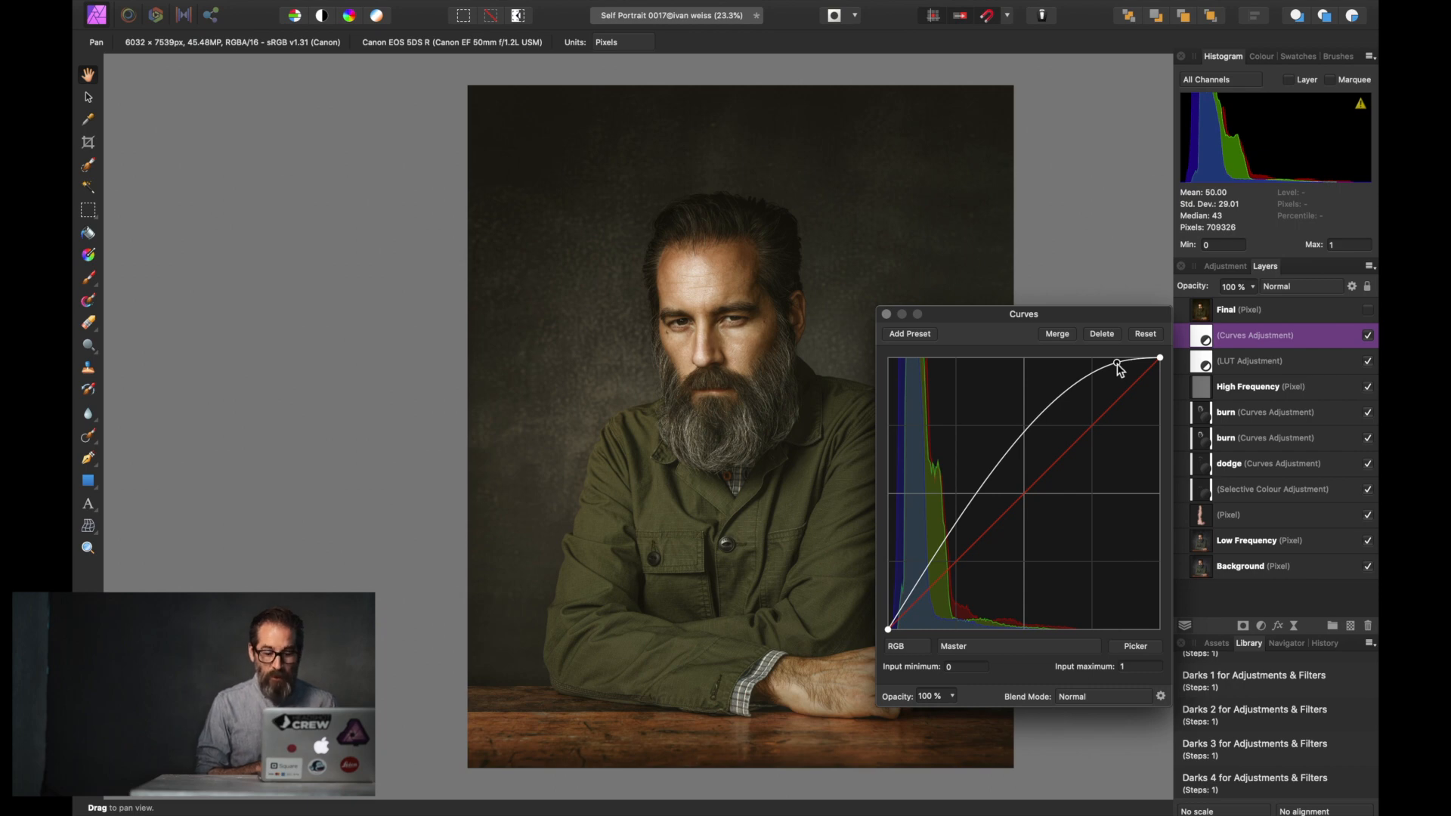
Step: Add a lower-midtone point to the master curve and pull it down to restore the dark tones, then save the document
{"action": "left_click", "coordinate": [975, 499]}
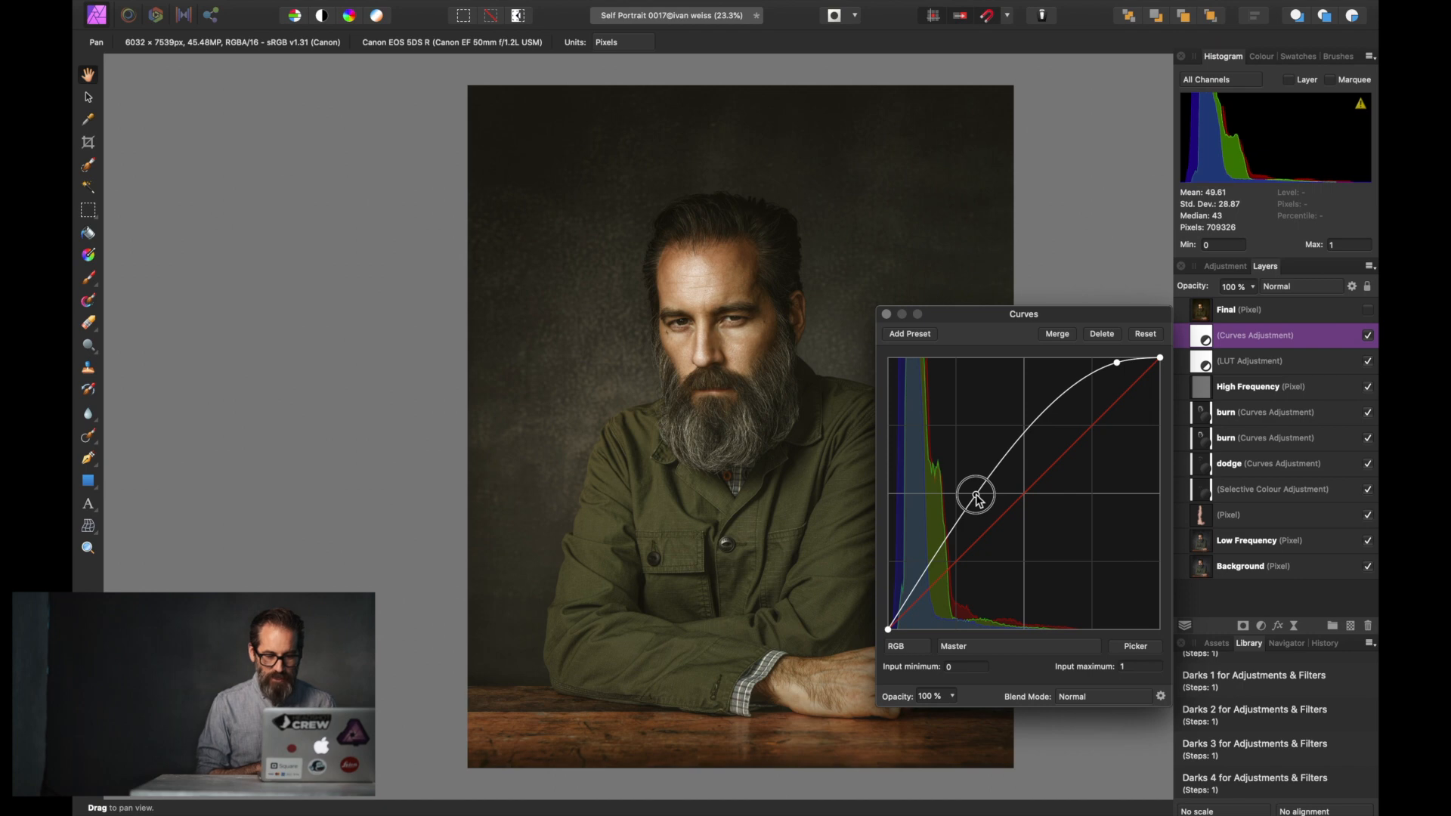
{"action": "left_click_drag", "start_coordinate": [979, 502], "coordinate": [994, 516]}
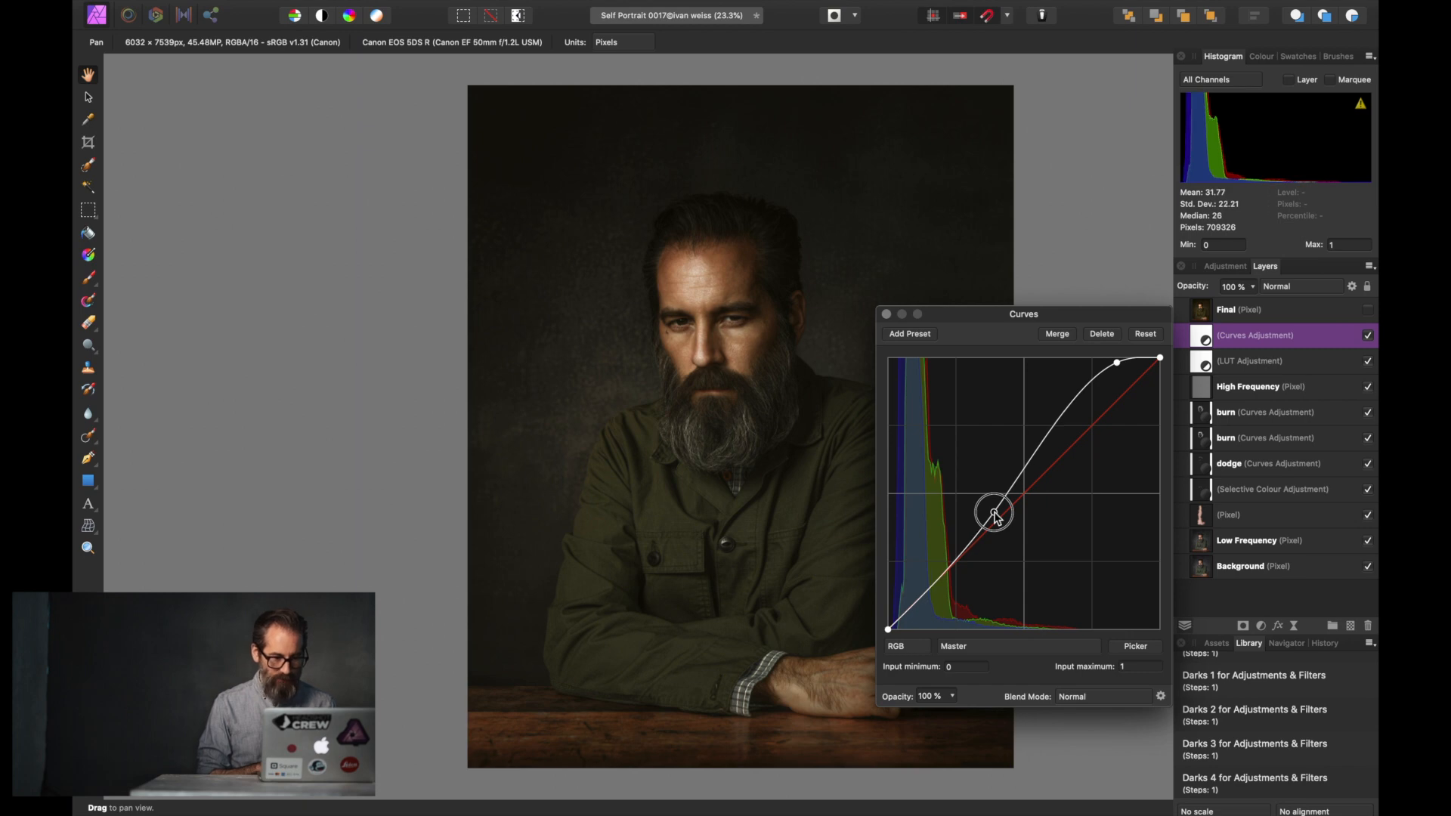
{"action": "left_click_drag", "start_coordinate": [995, 514], "coordinate": [994, 514]}
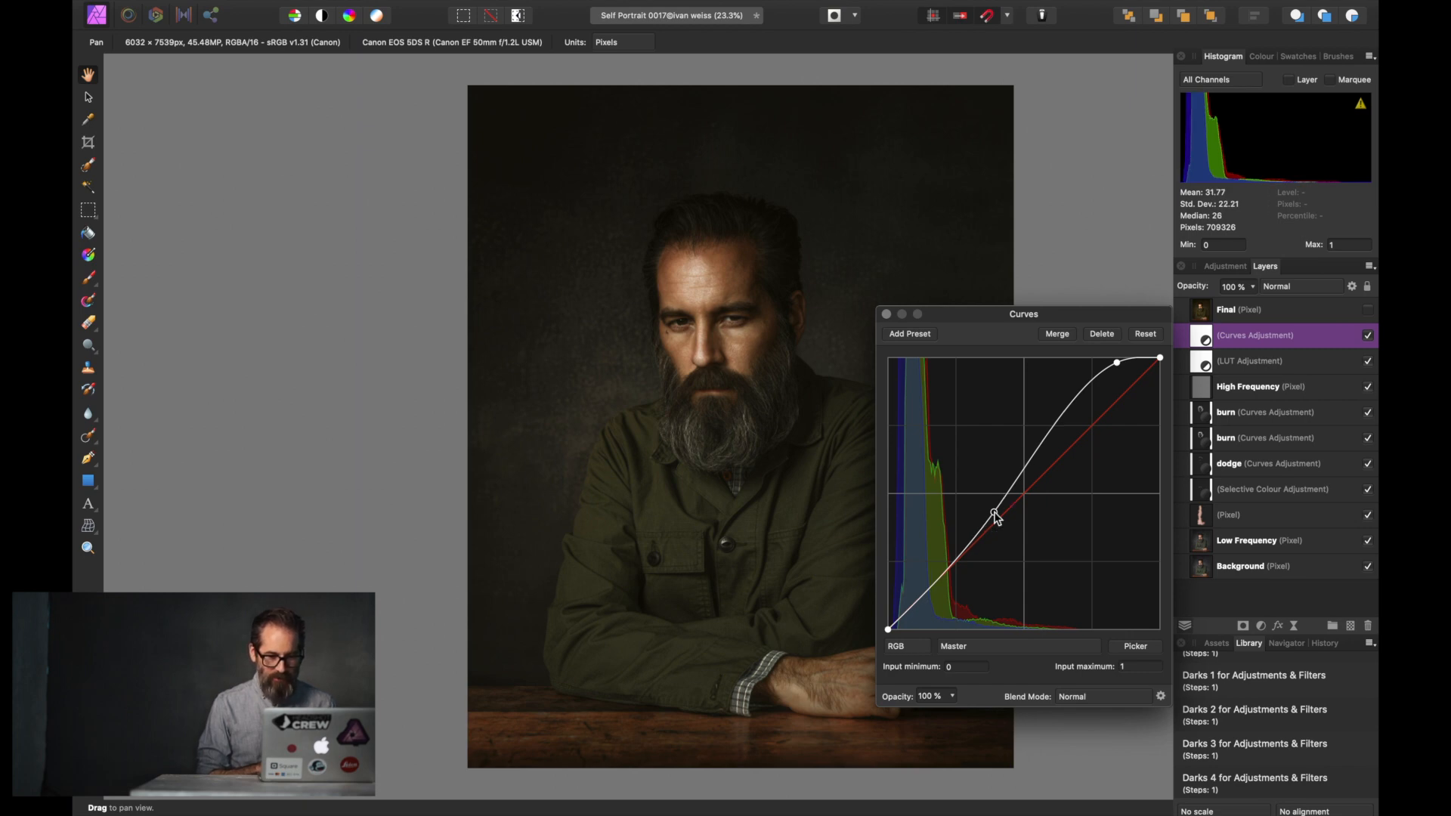
{"action": "left_click", "coordinate": [886, 313]}
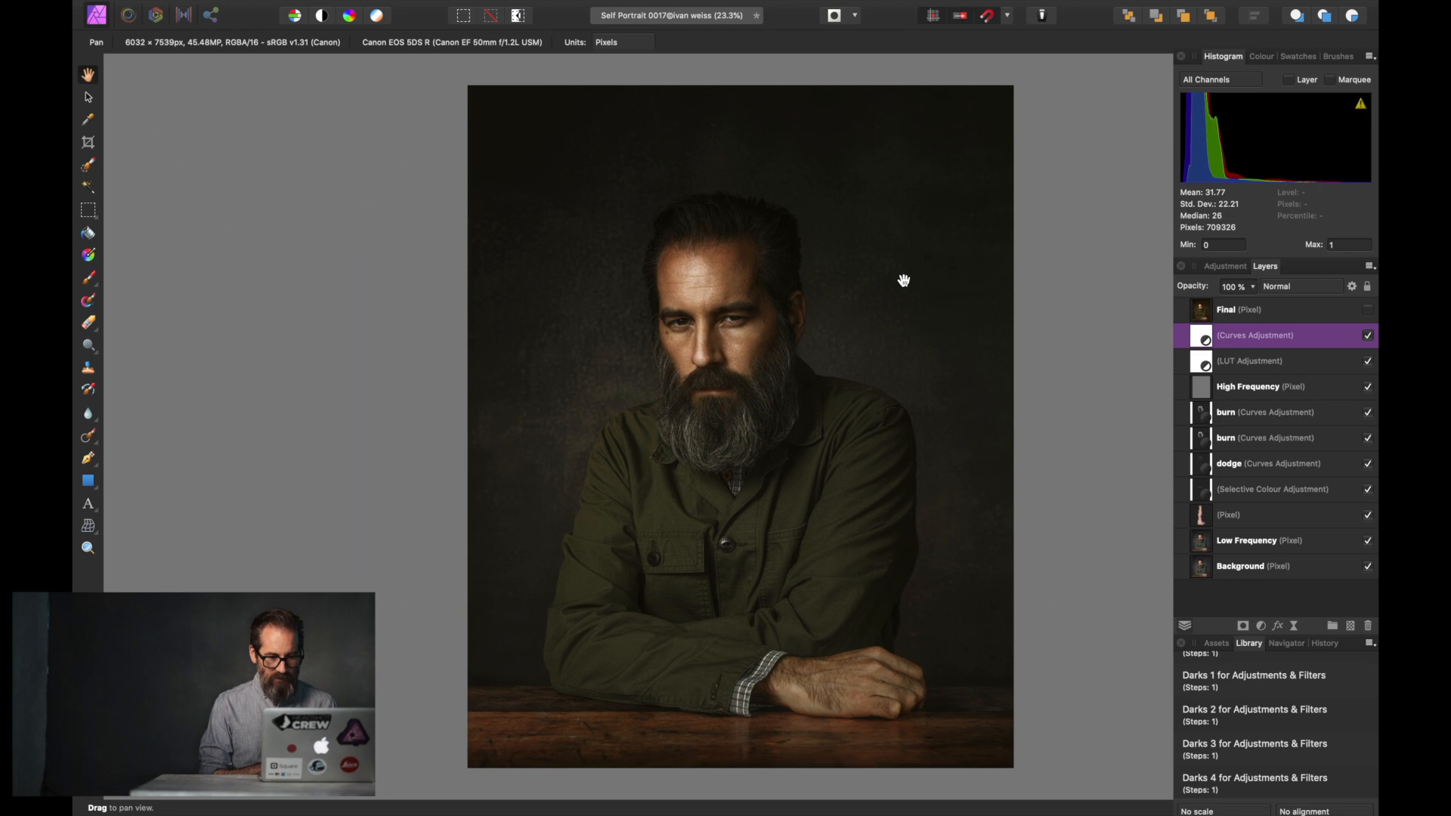
{"action": "key", "text": "super+s"}
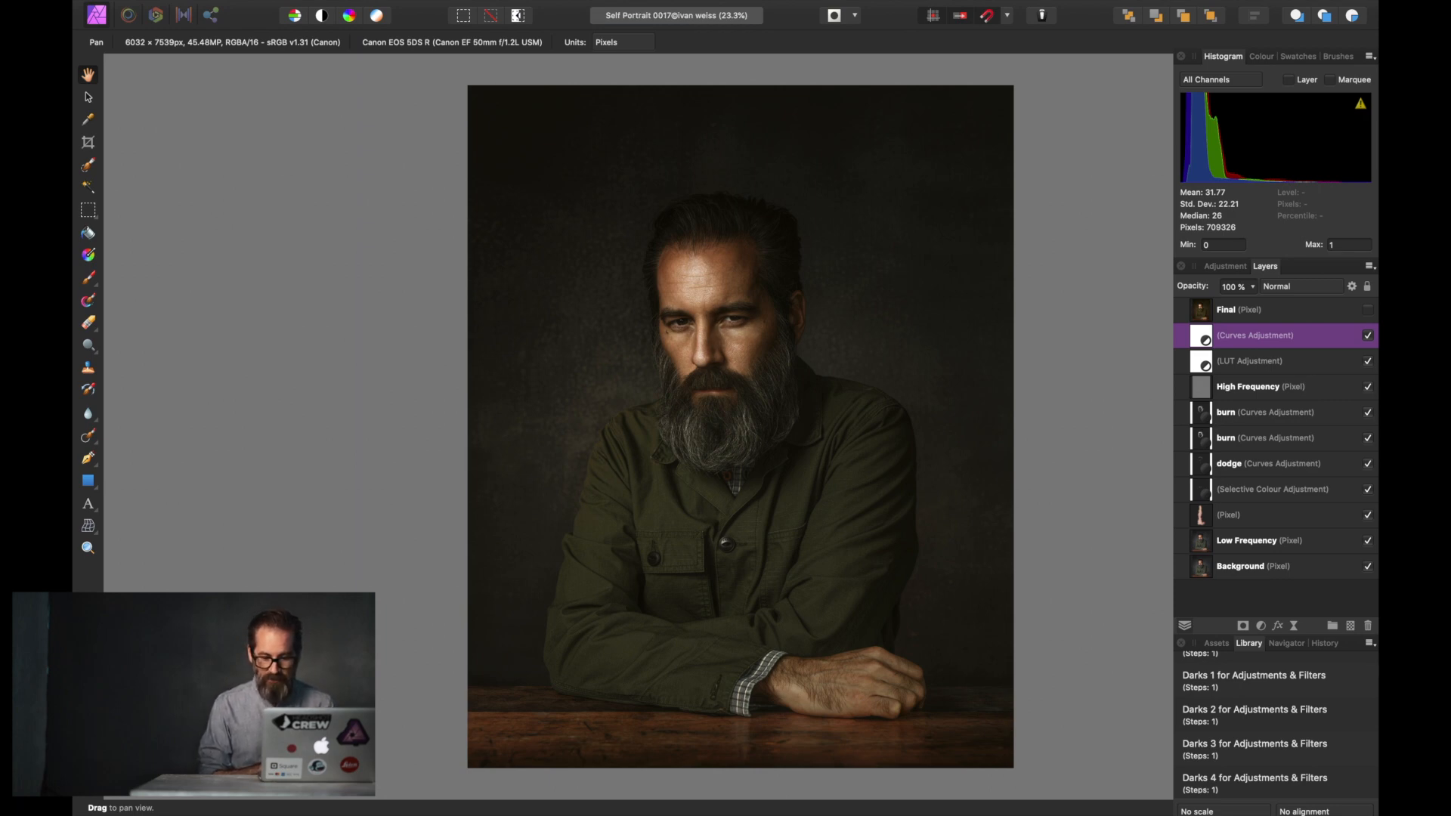
Step: Place the IWL Overlay 5a asset over the whole portrait and delete the duplicate overlay layer
{"action": "left_click", "coordinate": [1217, 644]}
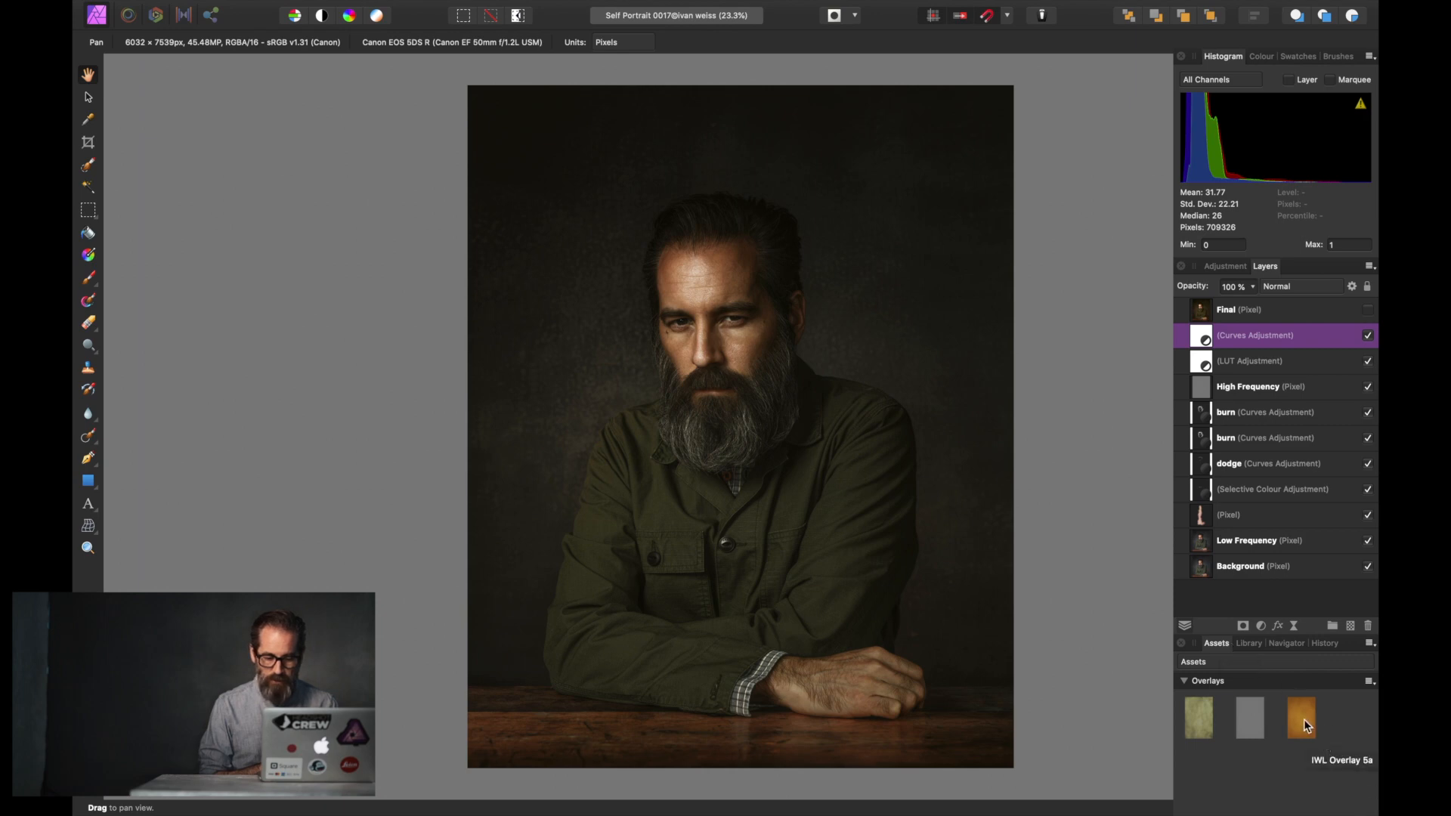
{"action": "left_click_drag", "start_coordinate": [1303, 722], "coordinate": [737, 402]}
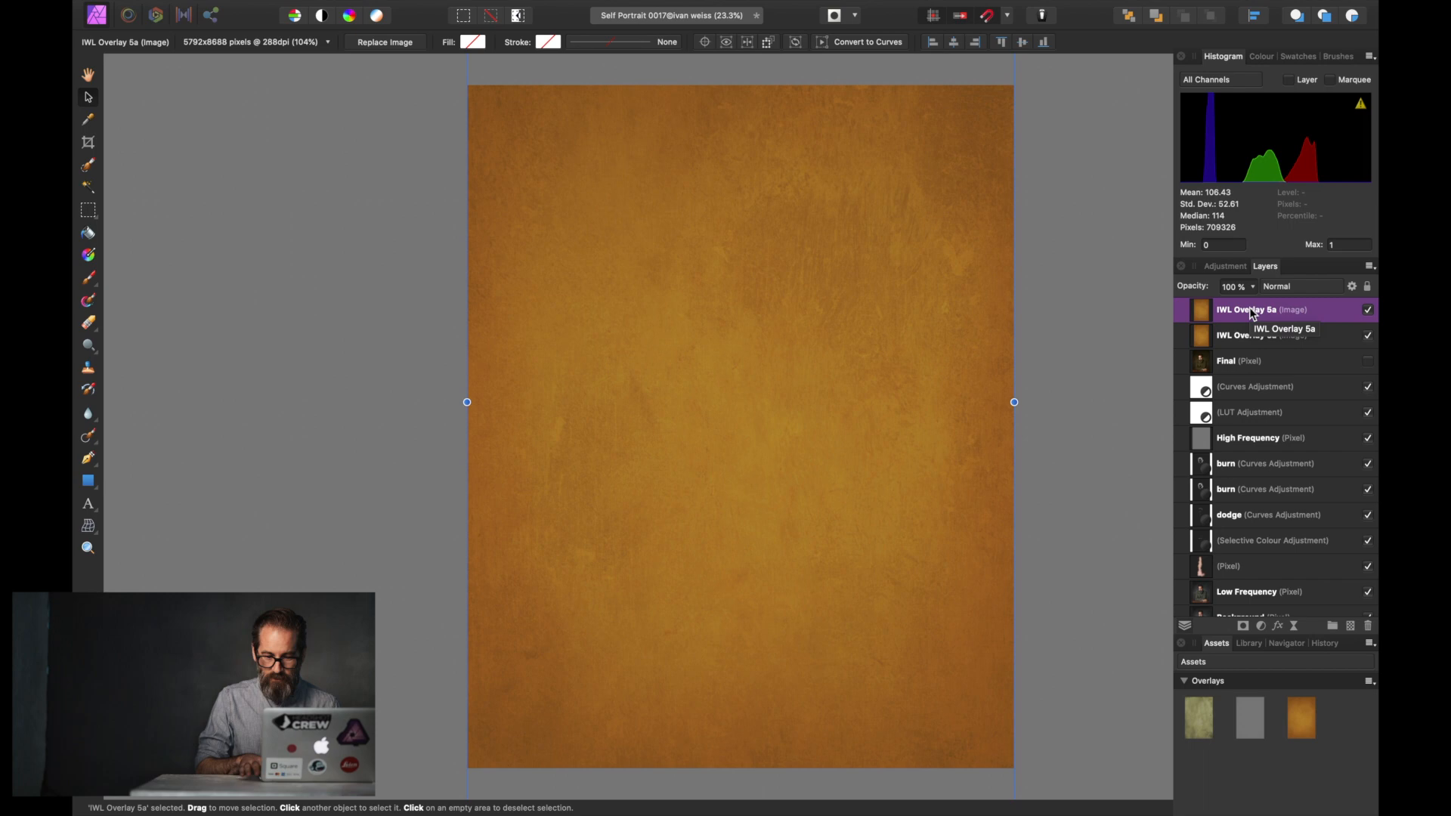
{"action": "key", "text": "Delete"}
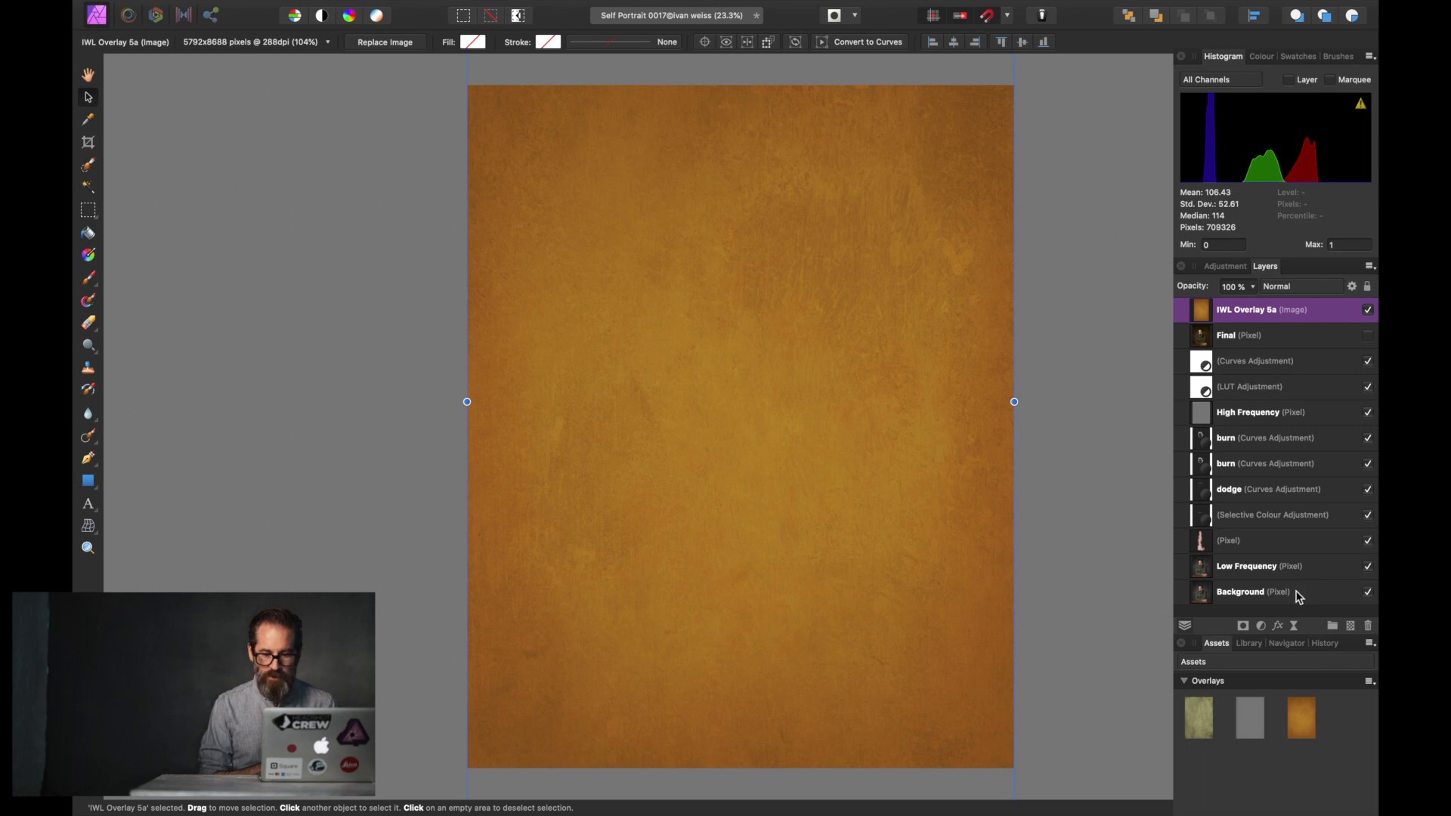
Step: Hide the IWL Overlay 5a layer and apply the Darks 3 for Adjustments & Filters macro to it with its Blend Options open
{"action": "left_click", "coordinate": [1369, 312]}
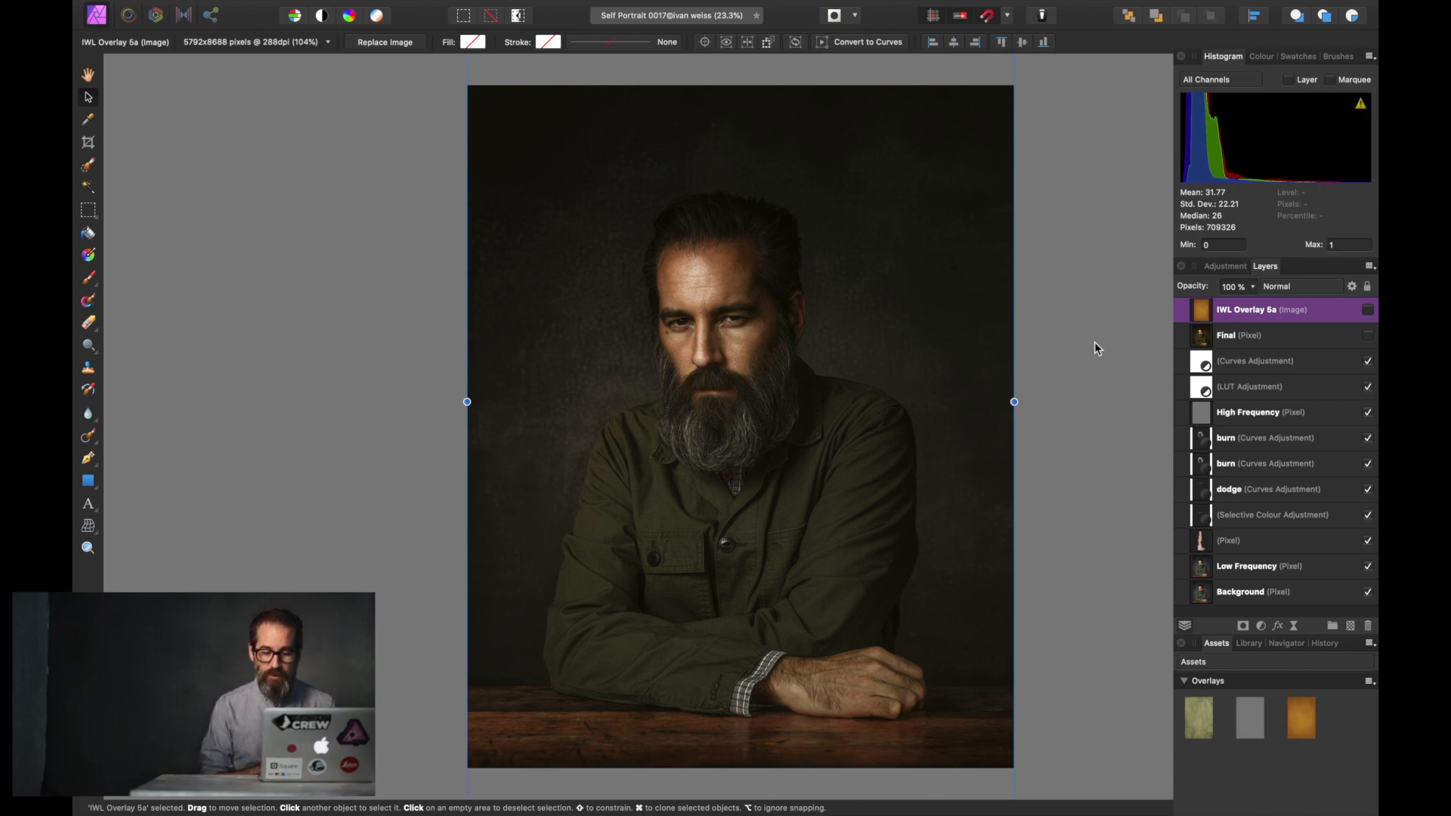
{"action": "left_click", "coordinate": [1352, 288]}
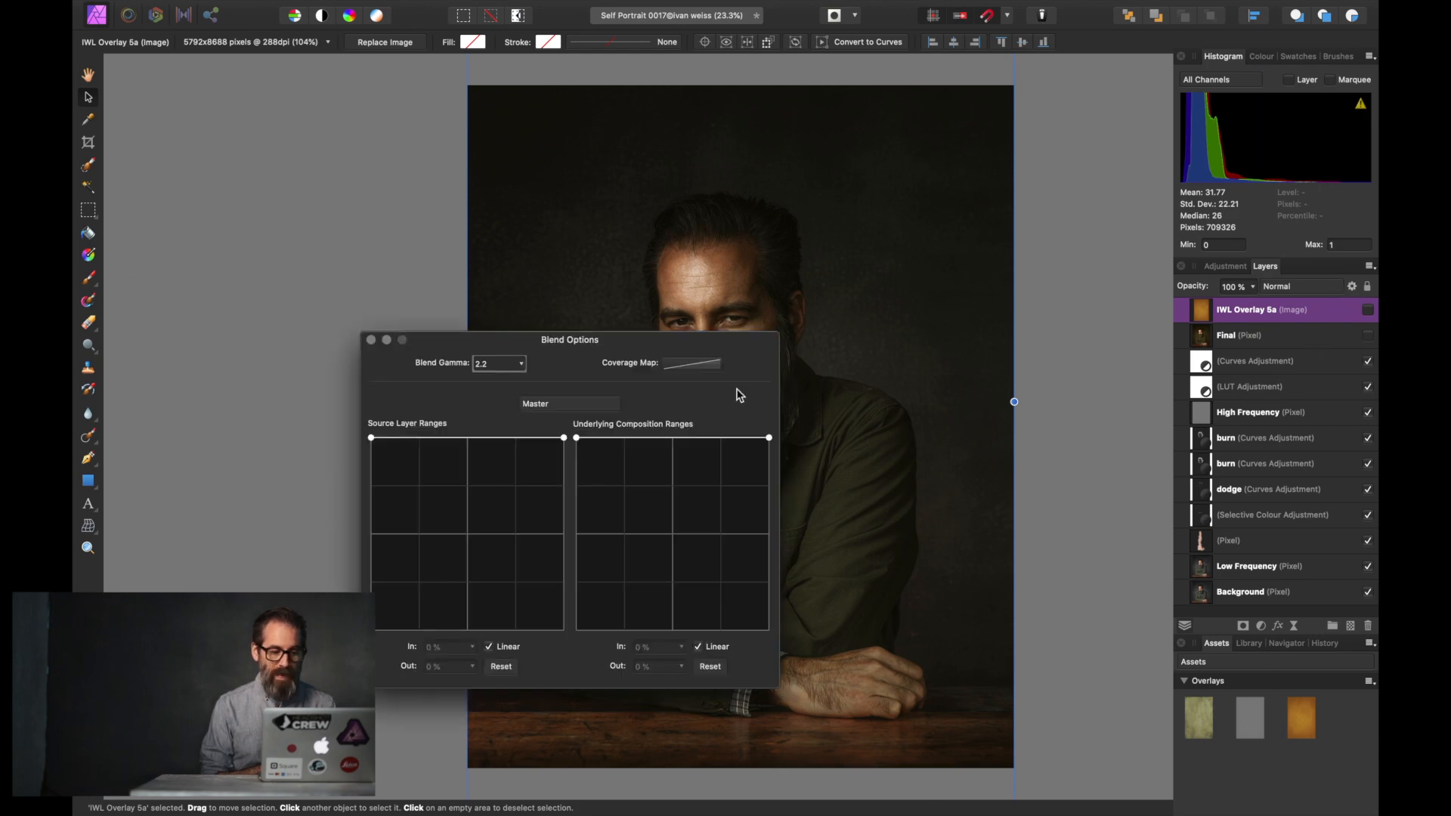
{"action": "left_click_drag", "start_coordinate": [667, 342], "coordinate": [382, 322]}
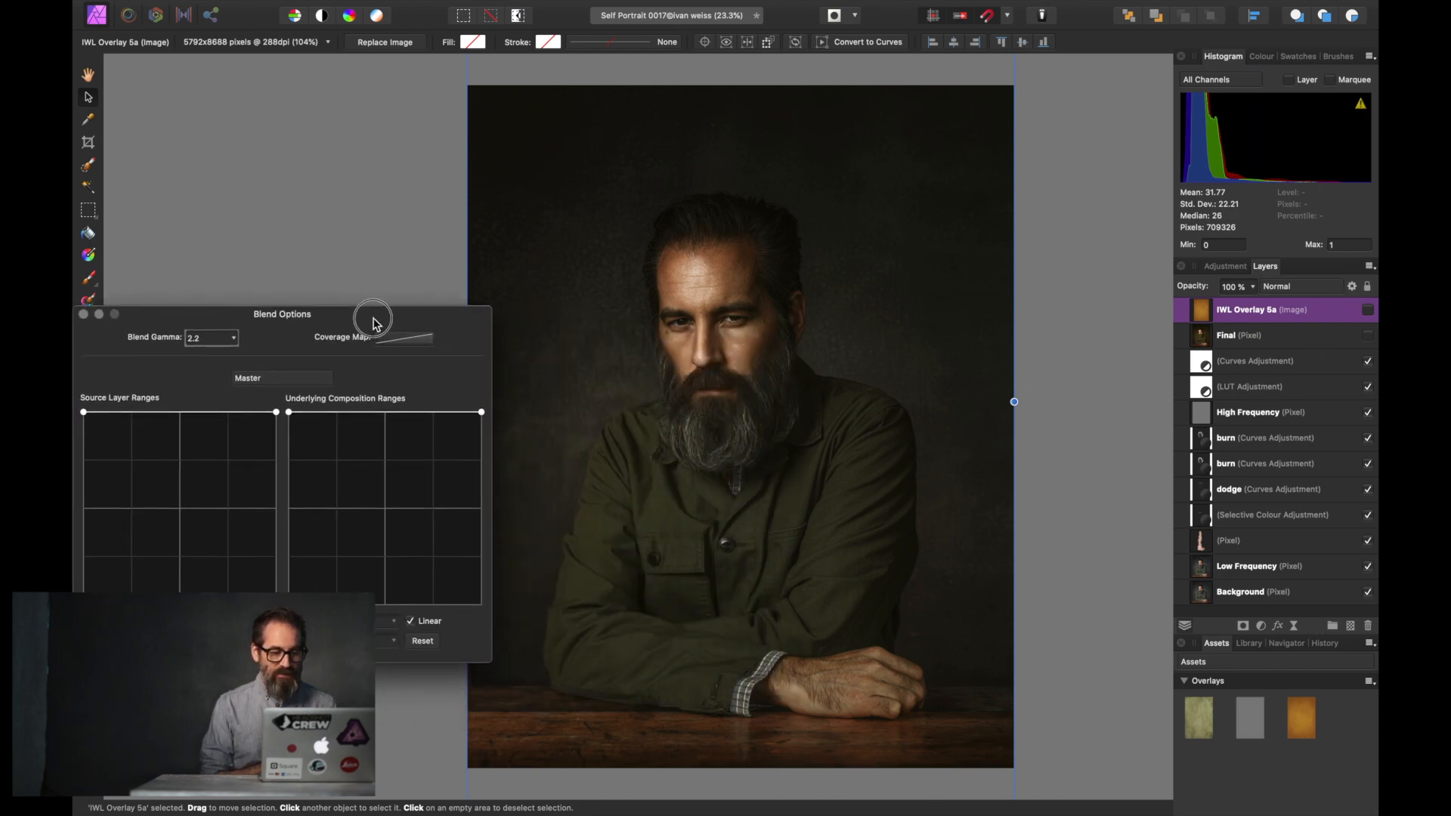
{"action": "scroll", "coordinate": [677, 349], "scroll_direction": "left", "scroll_amount": 5}
{"action": "scroll", "coordinate": [677, 349], "scroll_direction": "down", "scroll_amount": 1}
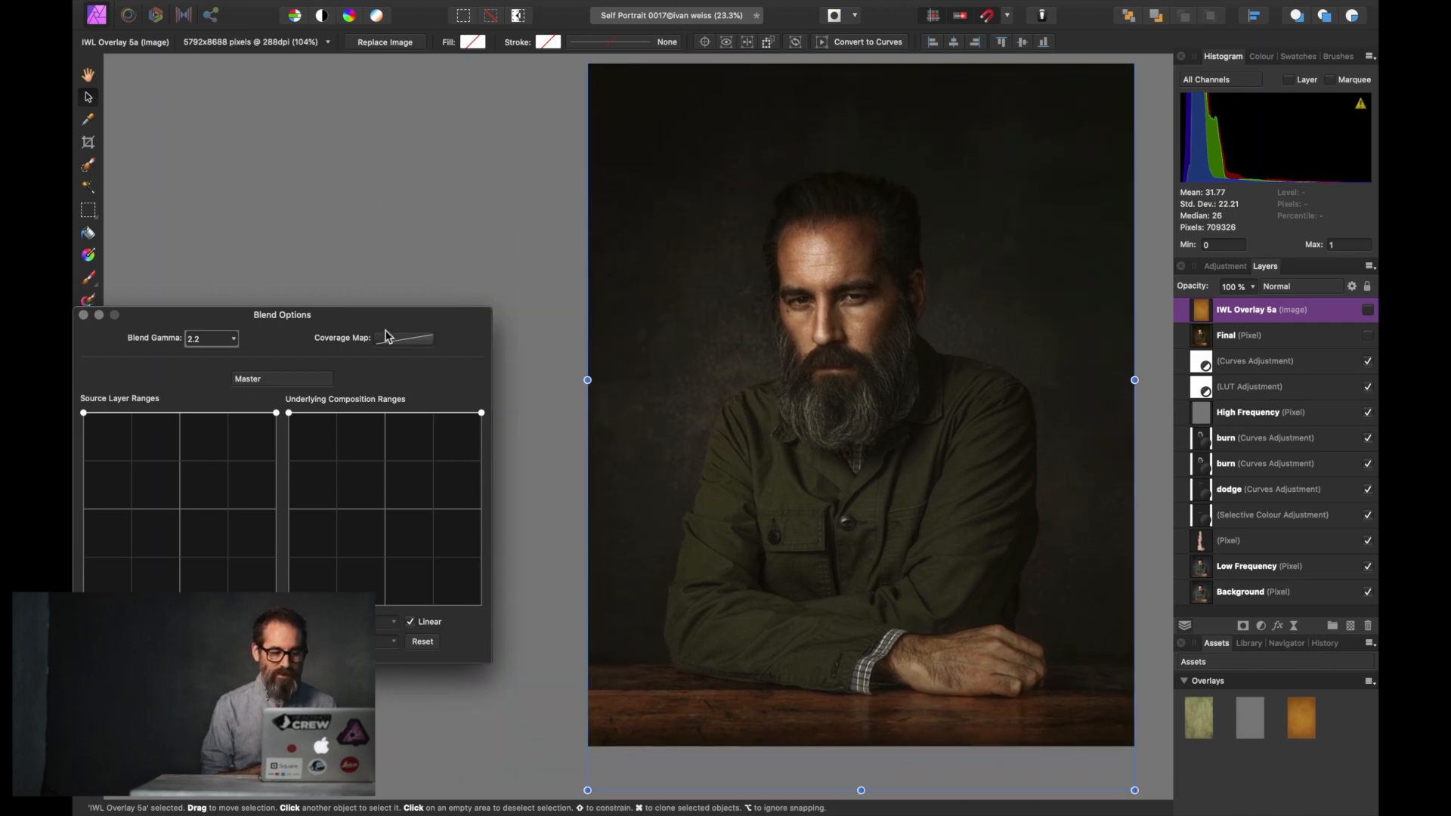
{"action": "left_click_drag", "start_coordinate": [382, 320], "coordinate": [436, 319]}
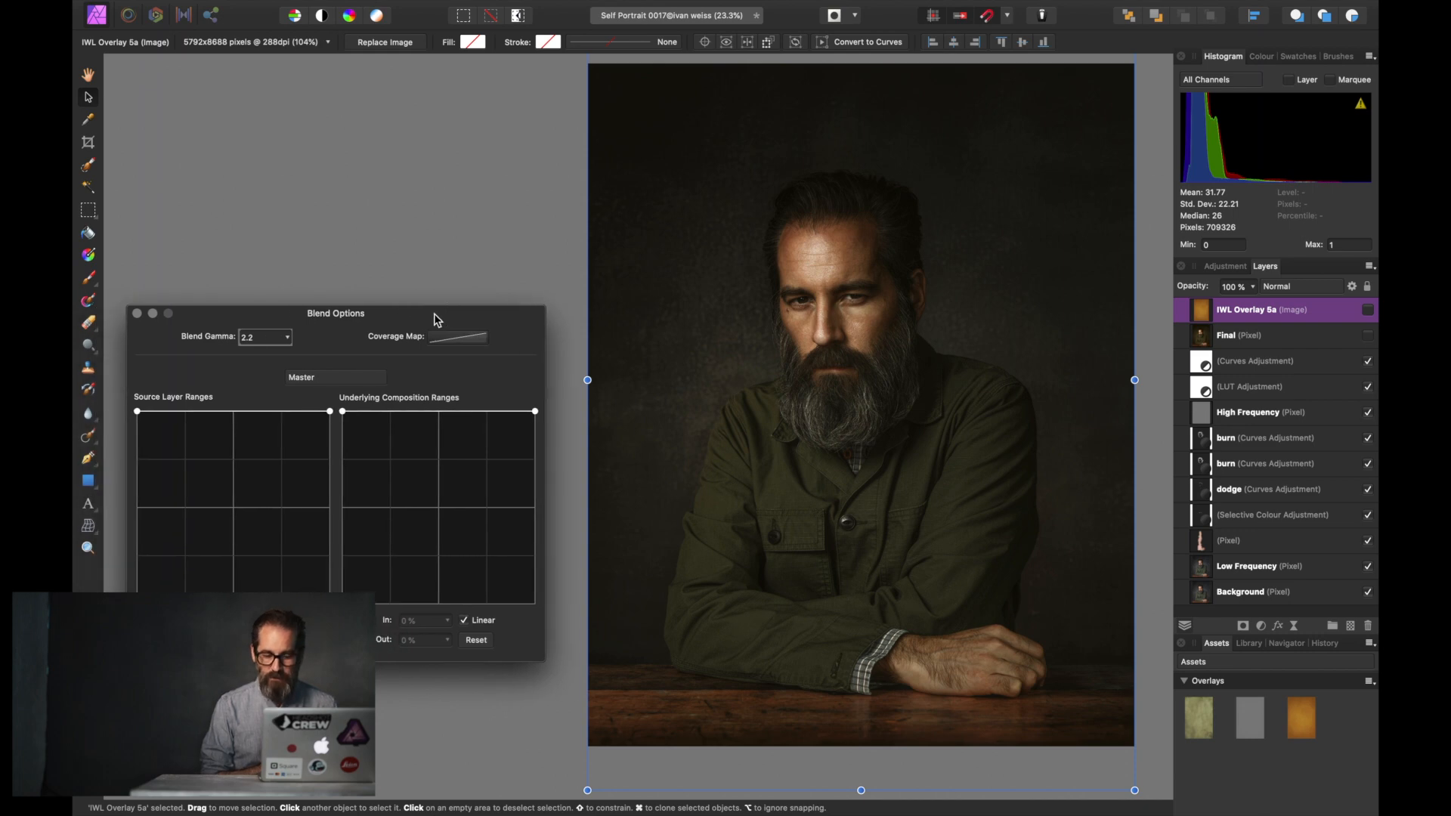
{"action": "left_click", "coordinate": [1249, 644]}
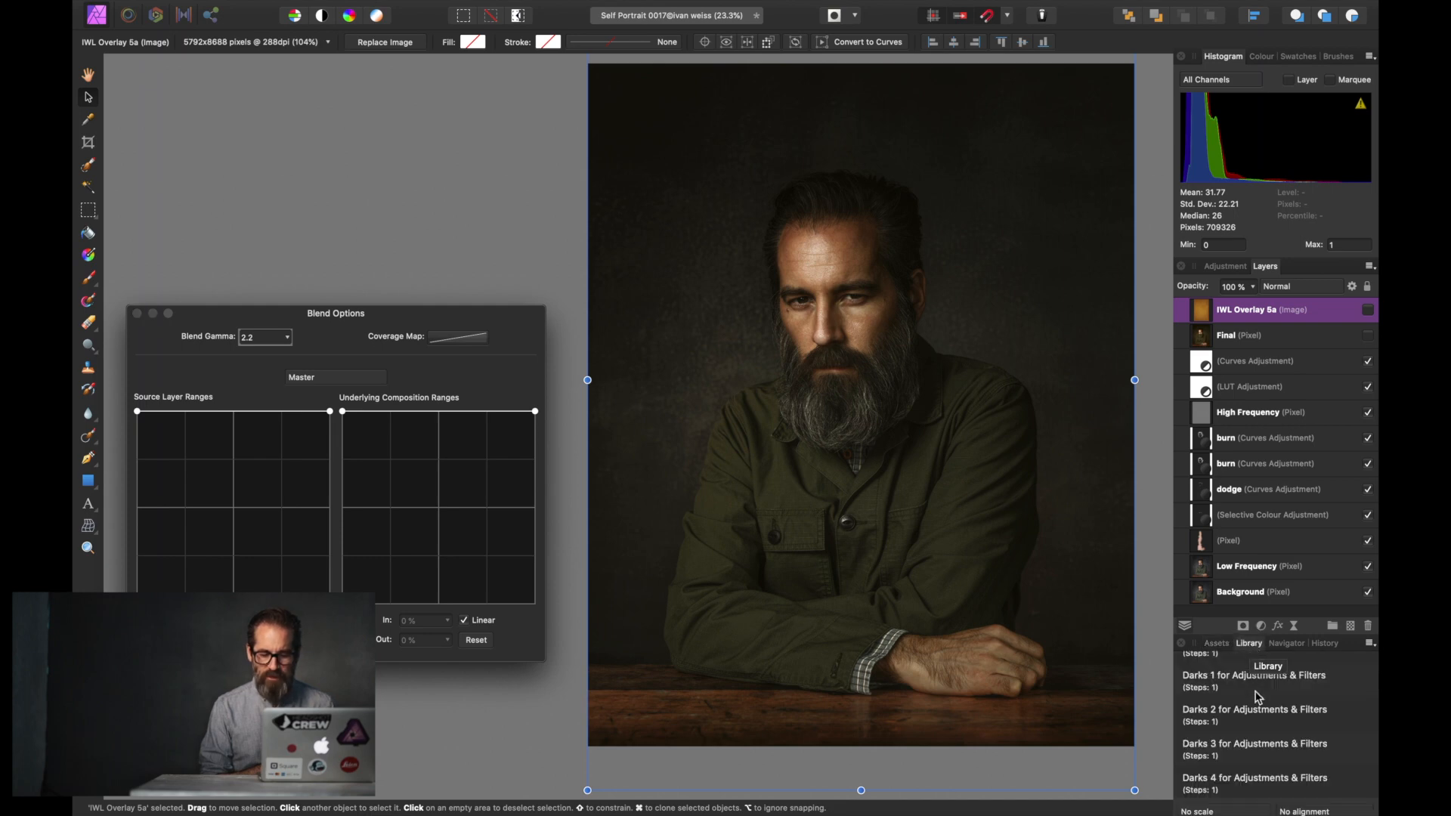
{"action": "left_click", "coordinate": [1227, 757]}
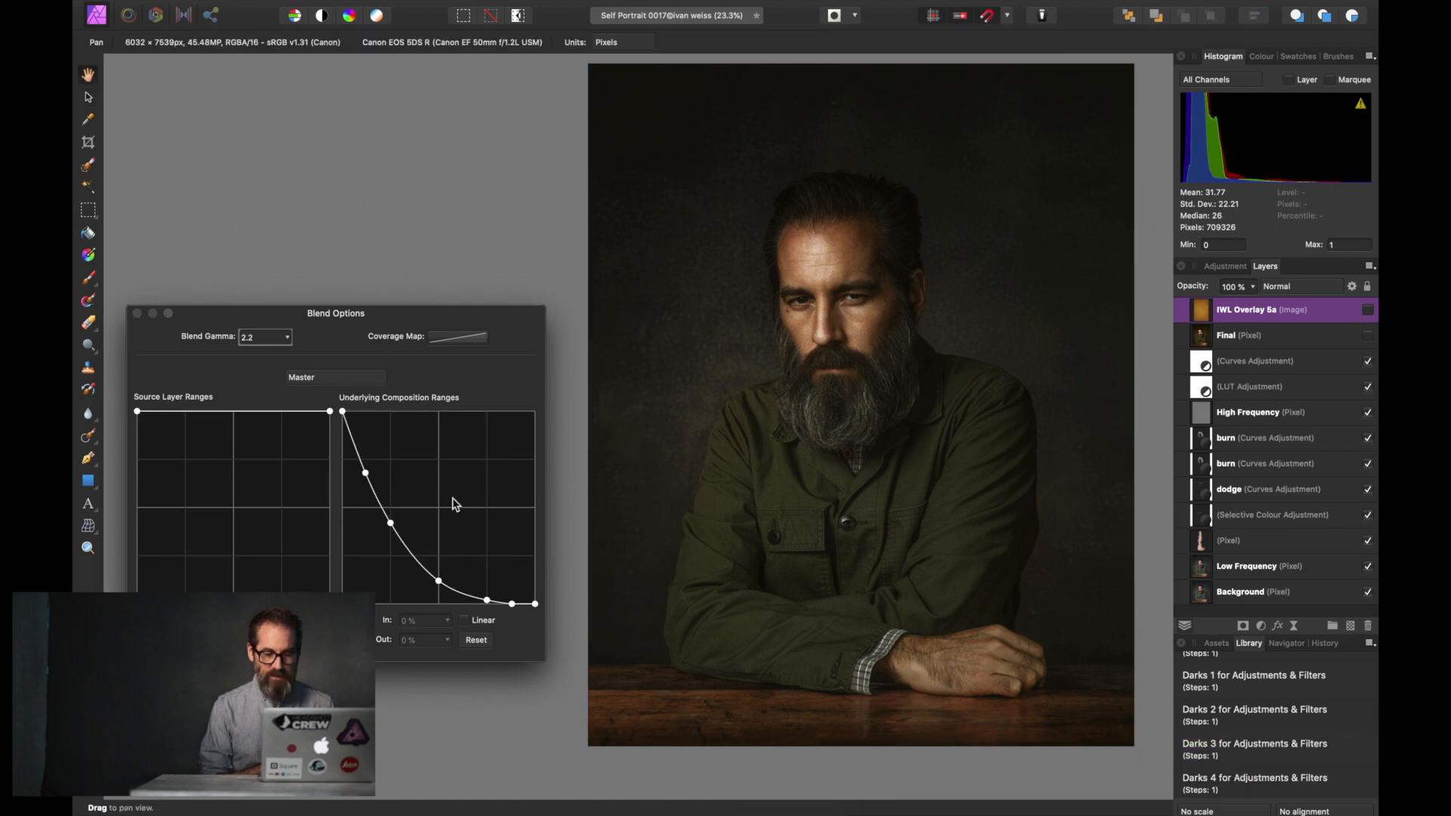
Step: Show the IWL Overlay 5a layer and set its blend mode to Overlay
{"action": "left_click", "coordinate": [1366, 310]}
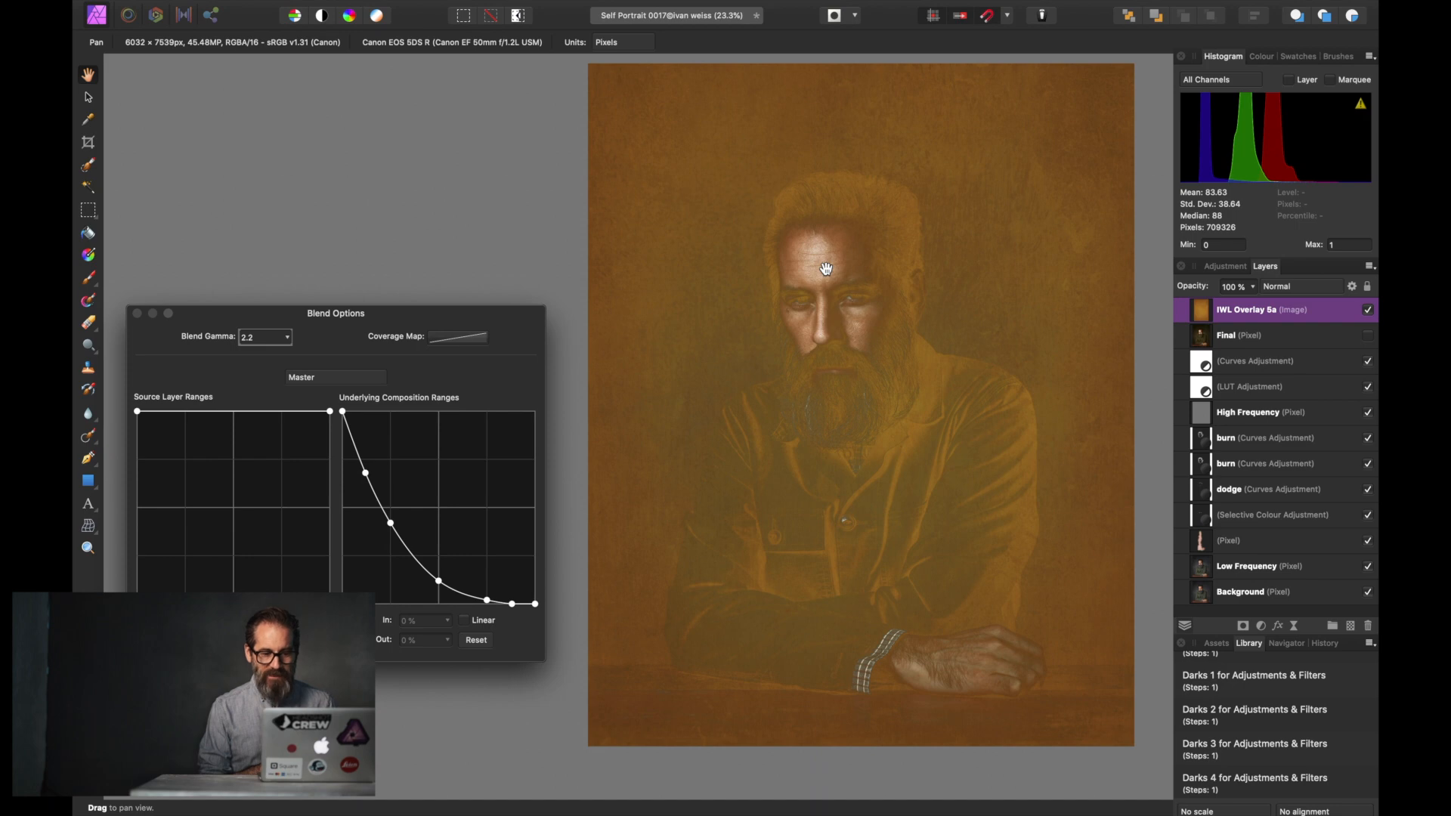
{"action": "left_click", "coordinate": [1303, 289]}
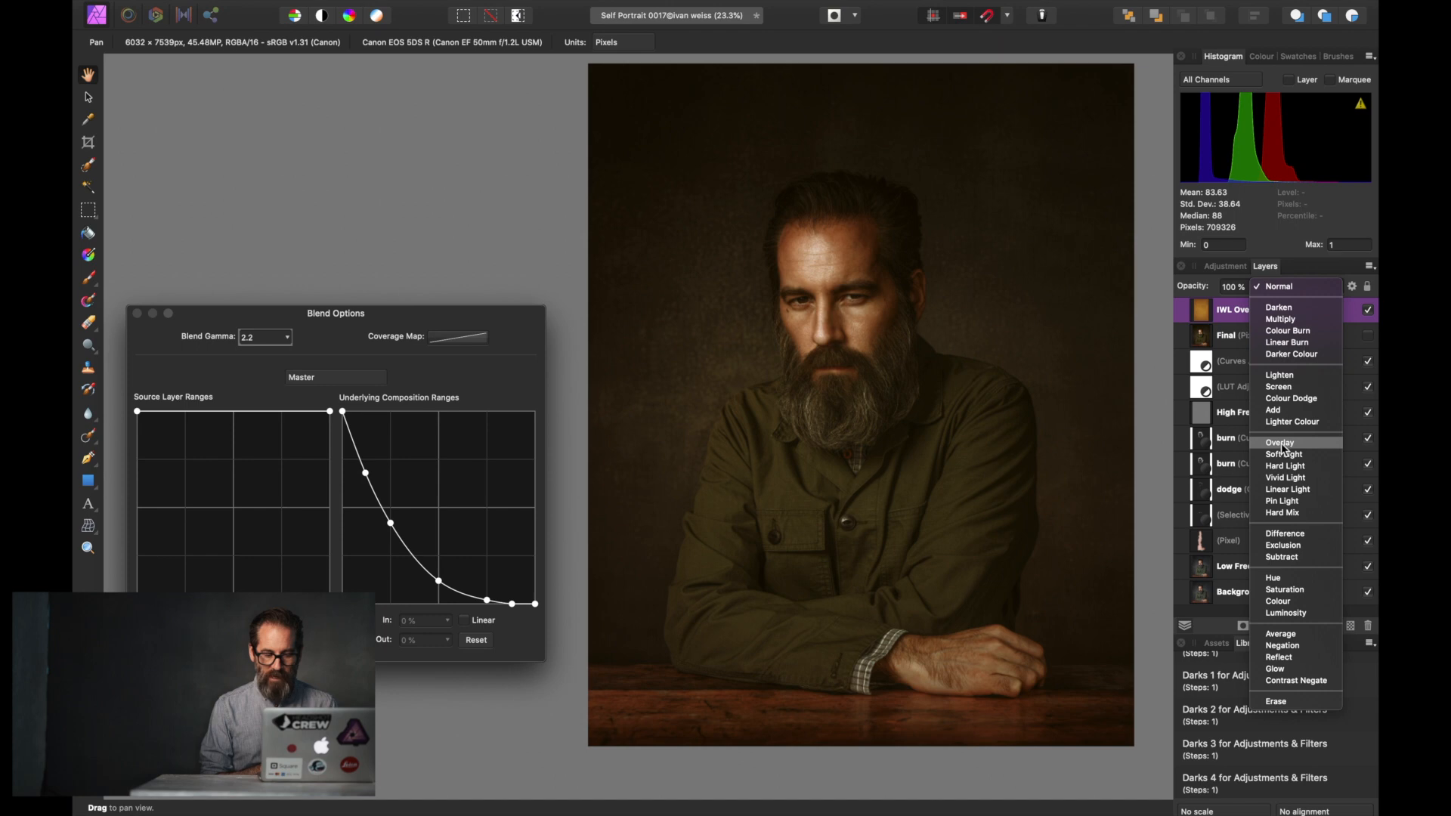
{"action": "left_click", "coordinate": [1281, 443]}
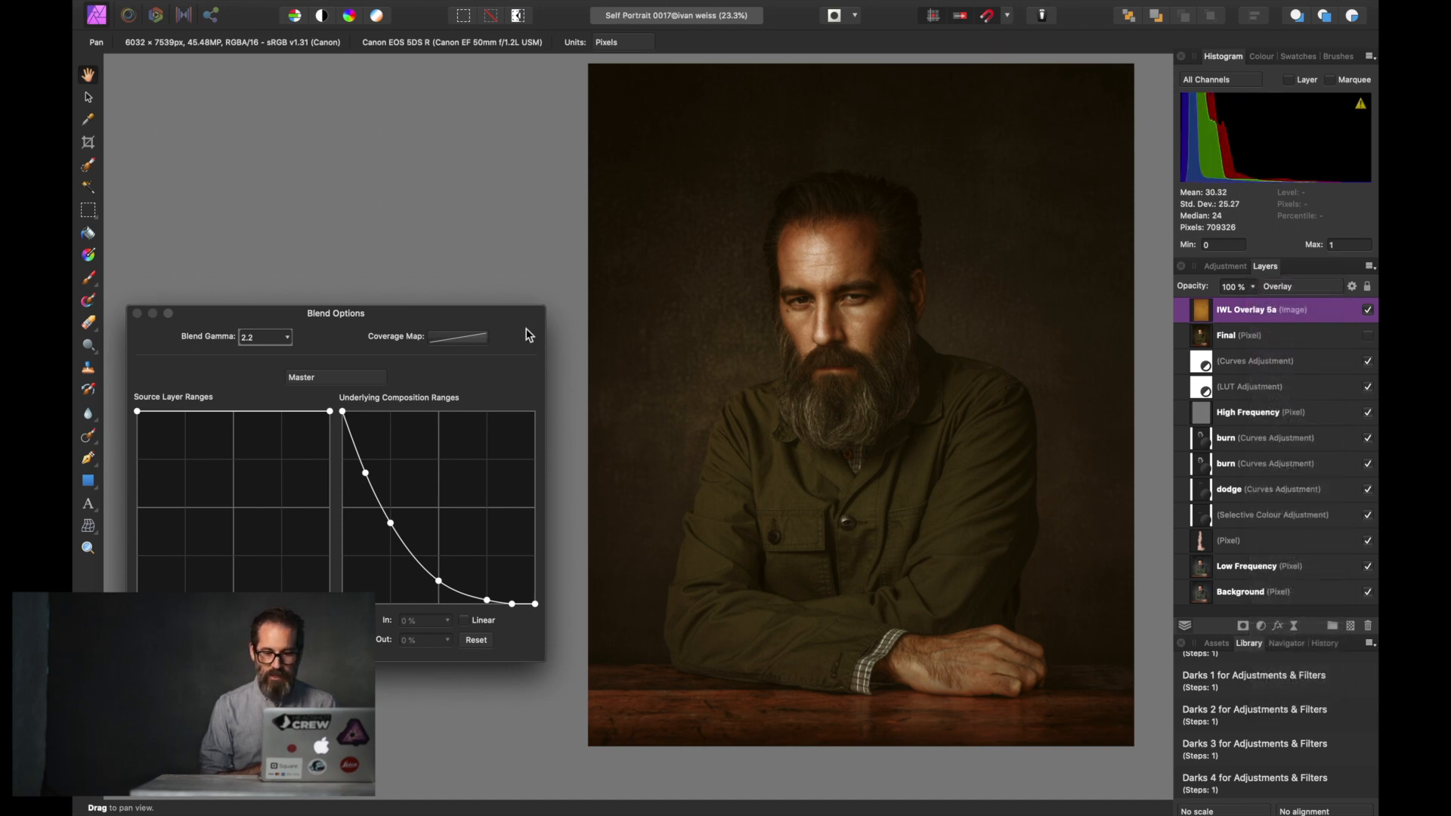
Step: Compare the portrait with IWL Overlay 5a hidden and shown, and close the Blend Options
{"action": "left_click", "coordinate": [1367, 310]}
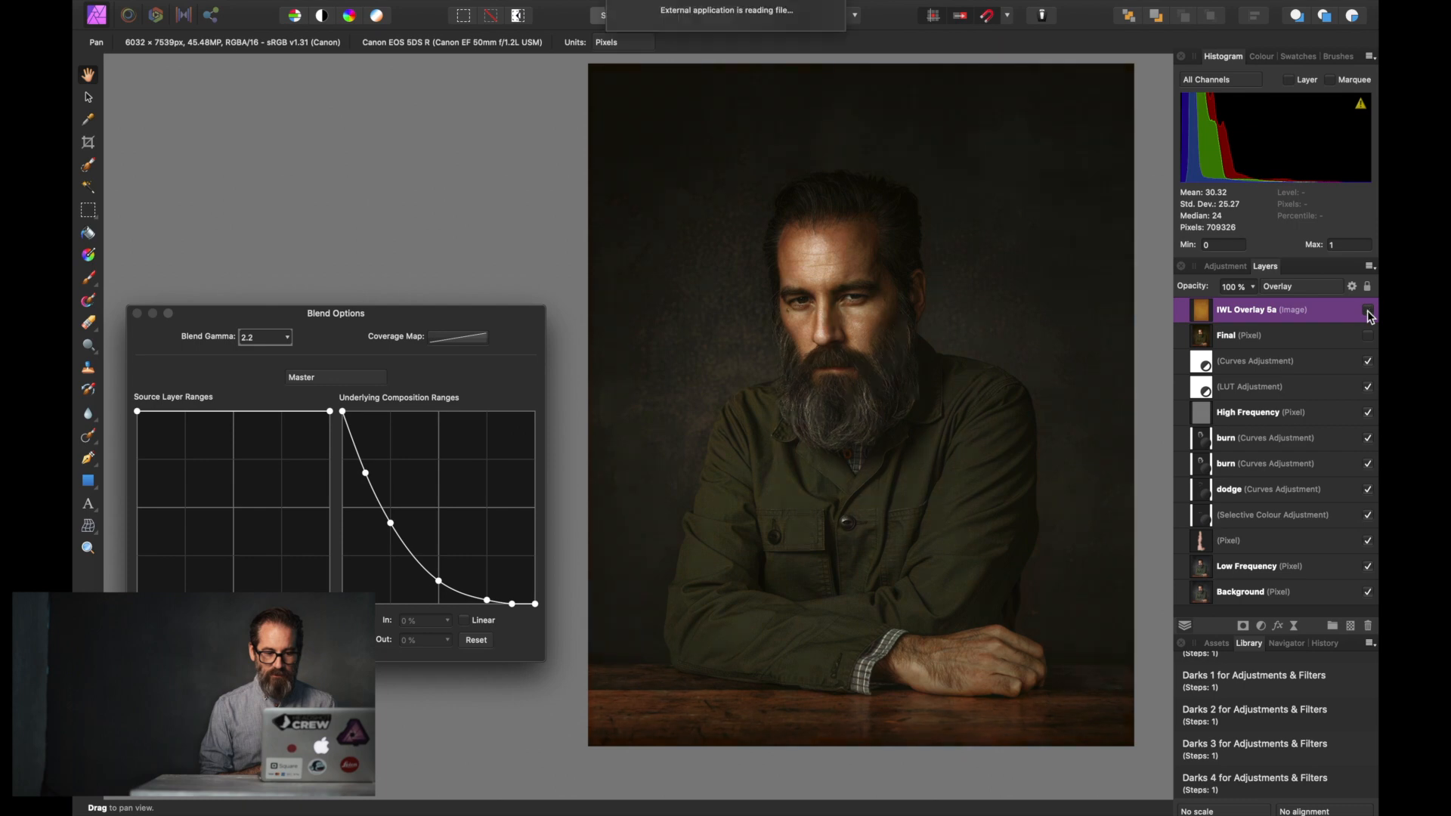
{"action": "left_click", "coordinate": [1368, 310]}
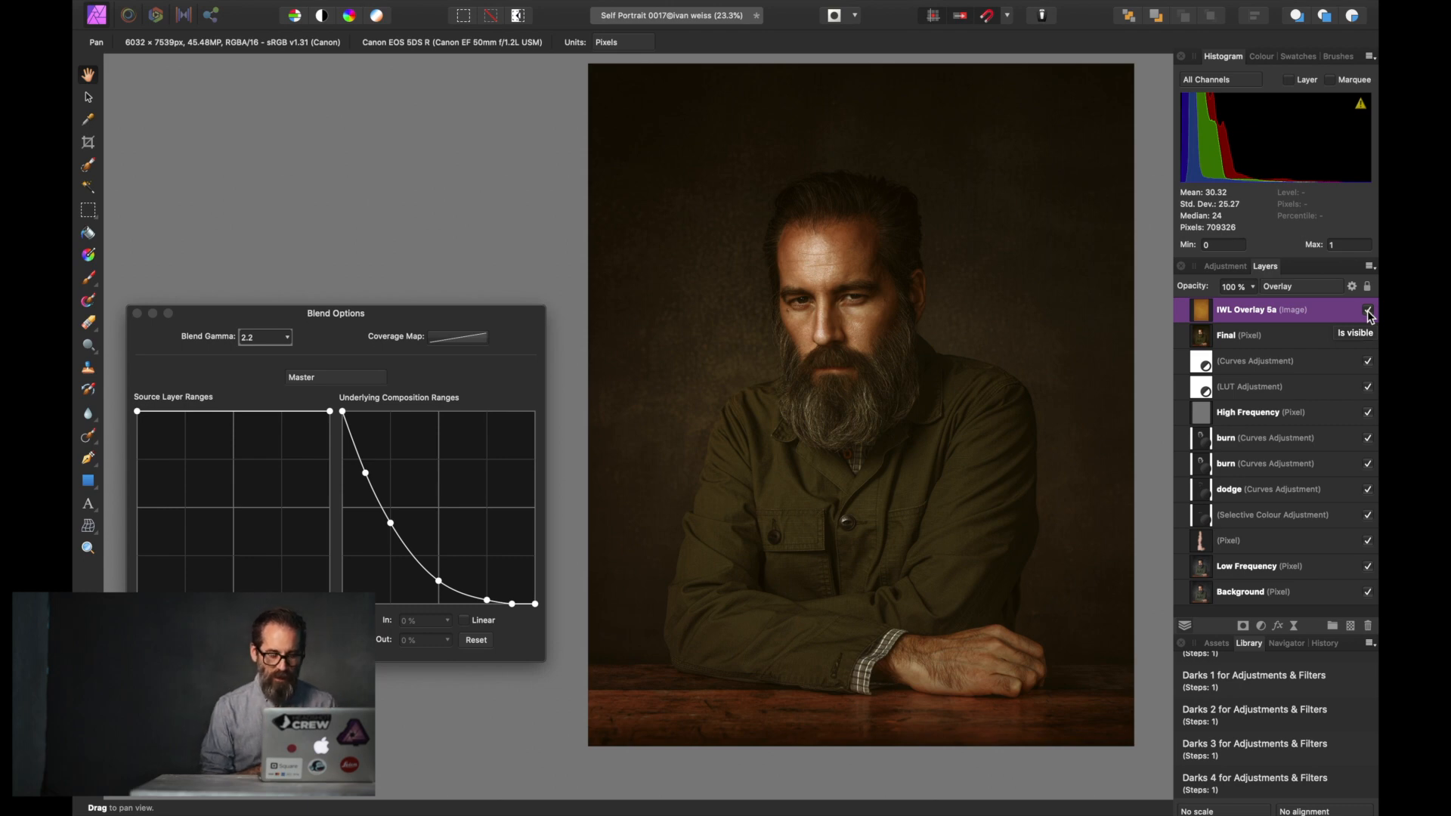
{"action": "left_click", "coordinate": [137, 313]}
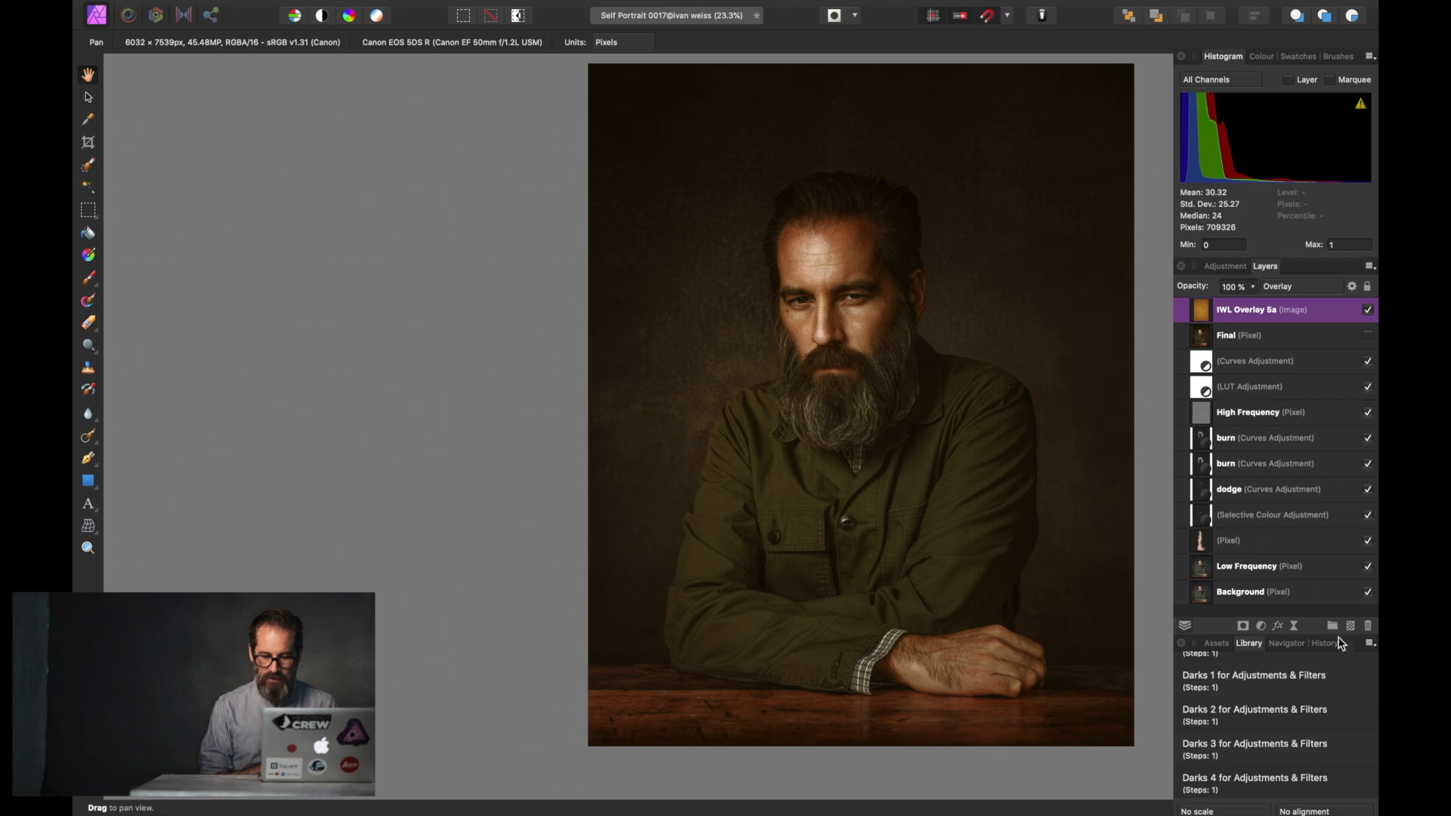
Step: Place the IWL Overlay 14 asset above IWL Overlay 5a and position it to cover the portrait
{"action": "left_click", "coordinate": [1218, 643]}
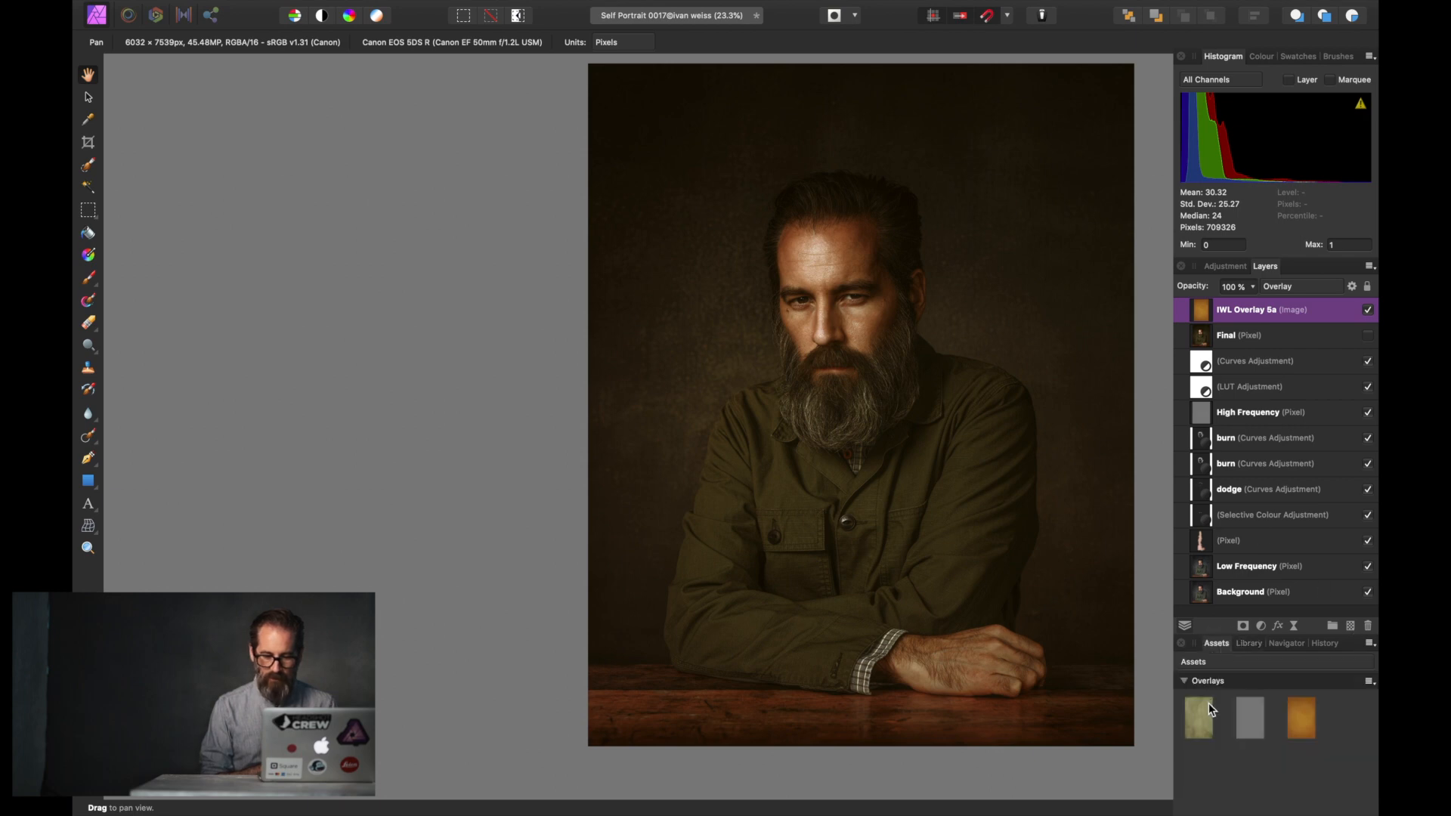
{"action": "left_click_drag", "start_coordinate": [1209, 703], "coordinate": [972, 550]}
{"action": "left_click_drag", "start_coordinate": [804, 432], "coordinate": [867, 438]}
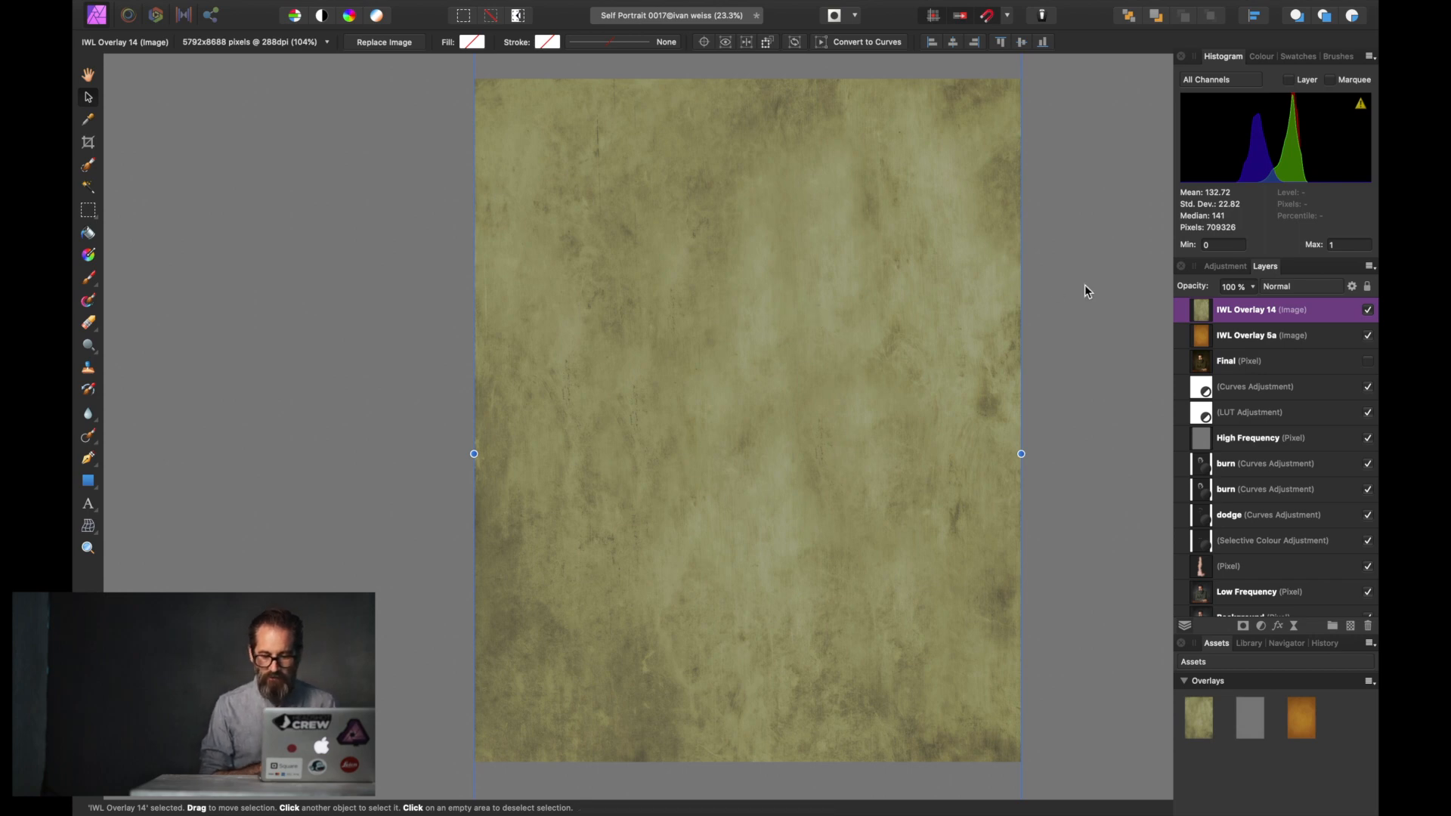
Step: Apply the Darks 3 for Adjustments & Filters macro to IWL Overlay 14 and set its blend mode to Overlay
{"action": "left_click", "coordinate": [1248, 643]}
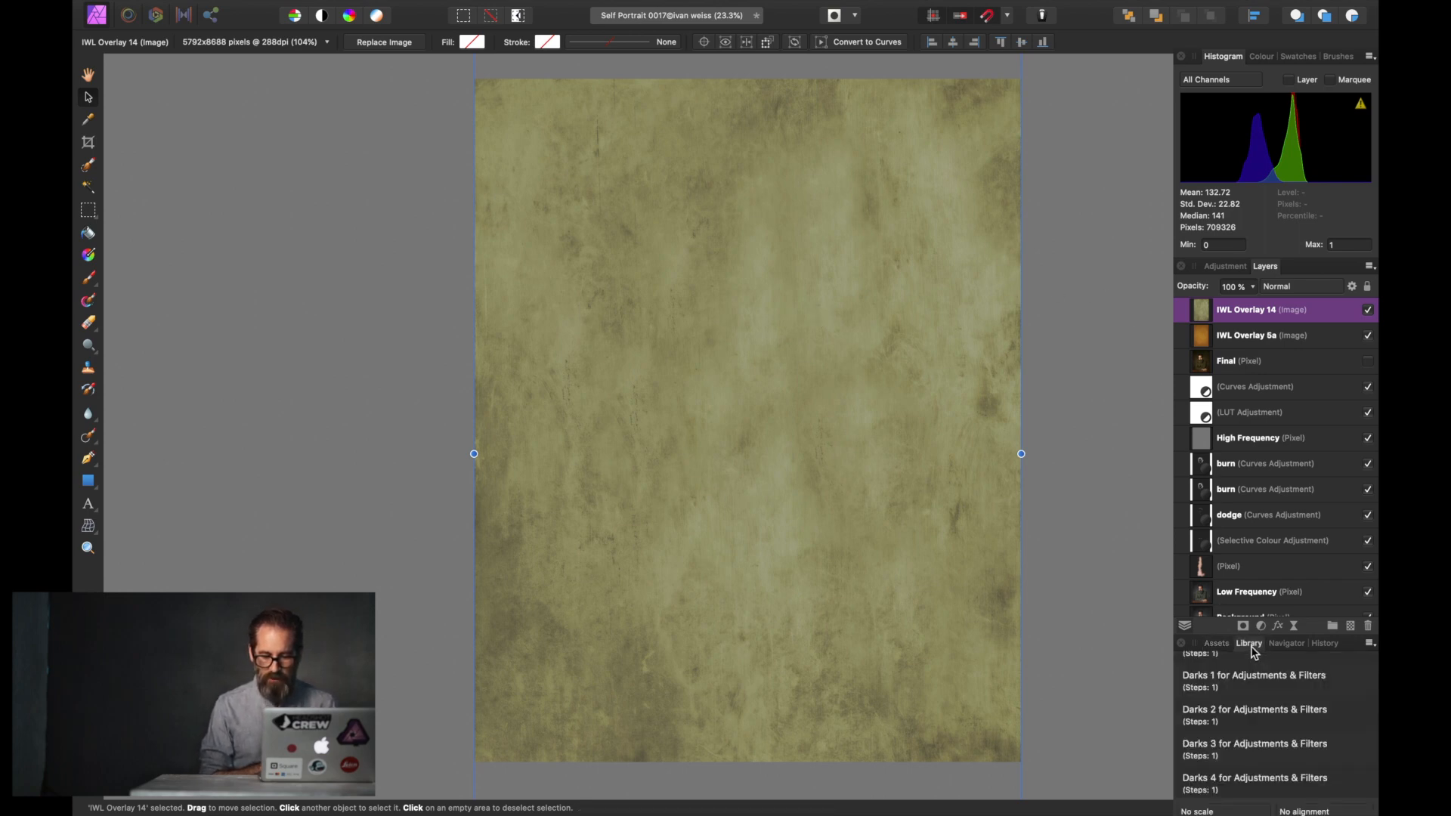
{"action": "left_click", "coordinate": [1226, 748]}
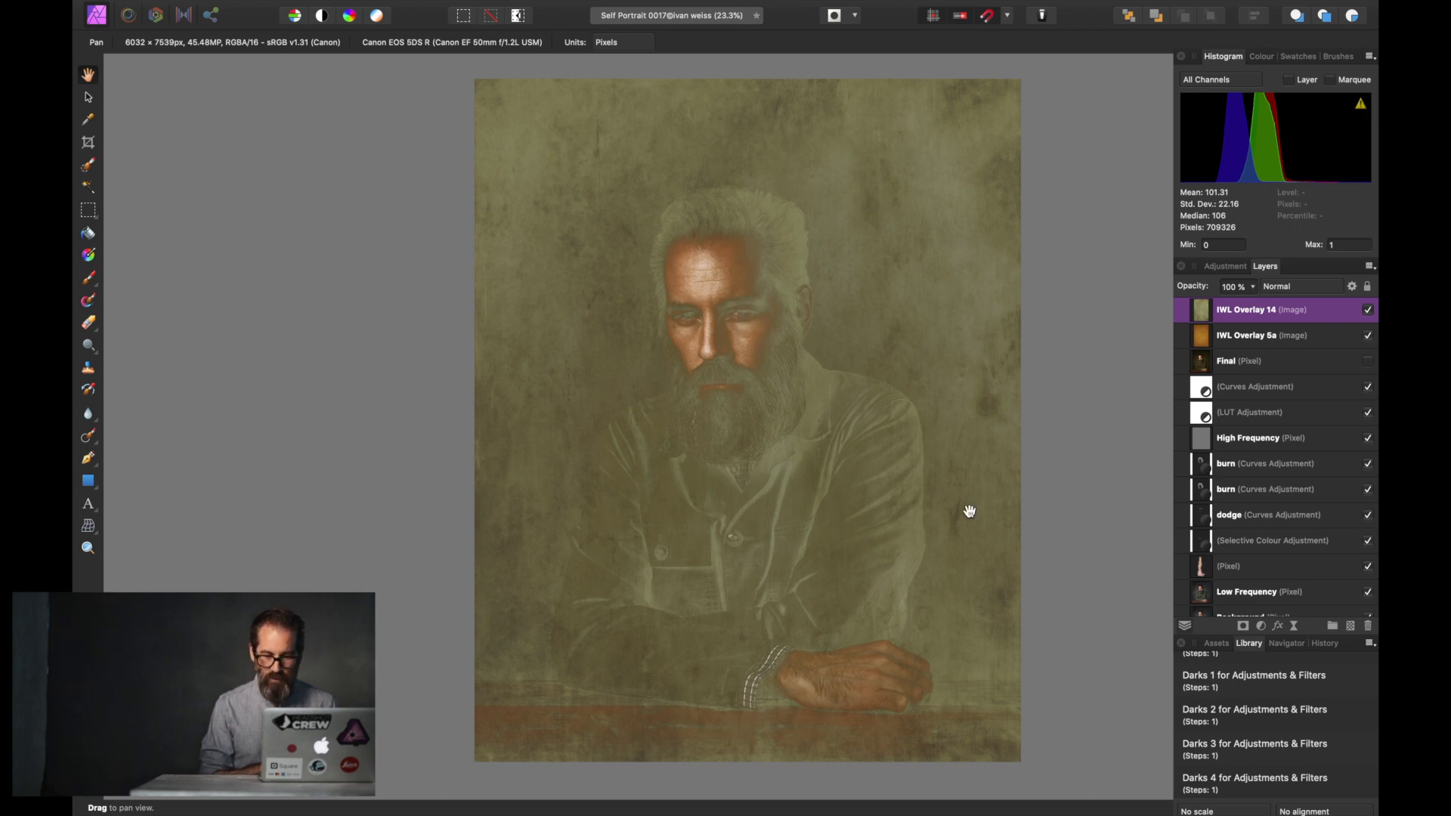
{"action": "left_click", "coordinate": [1315, 286]}
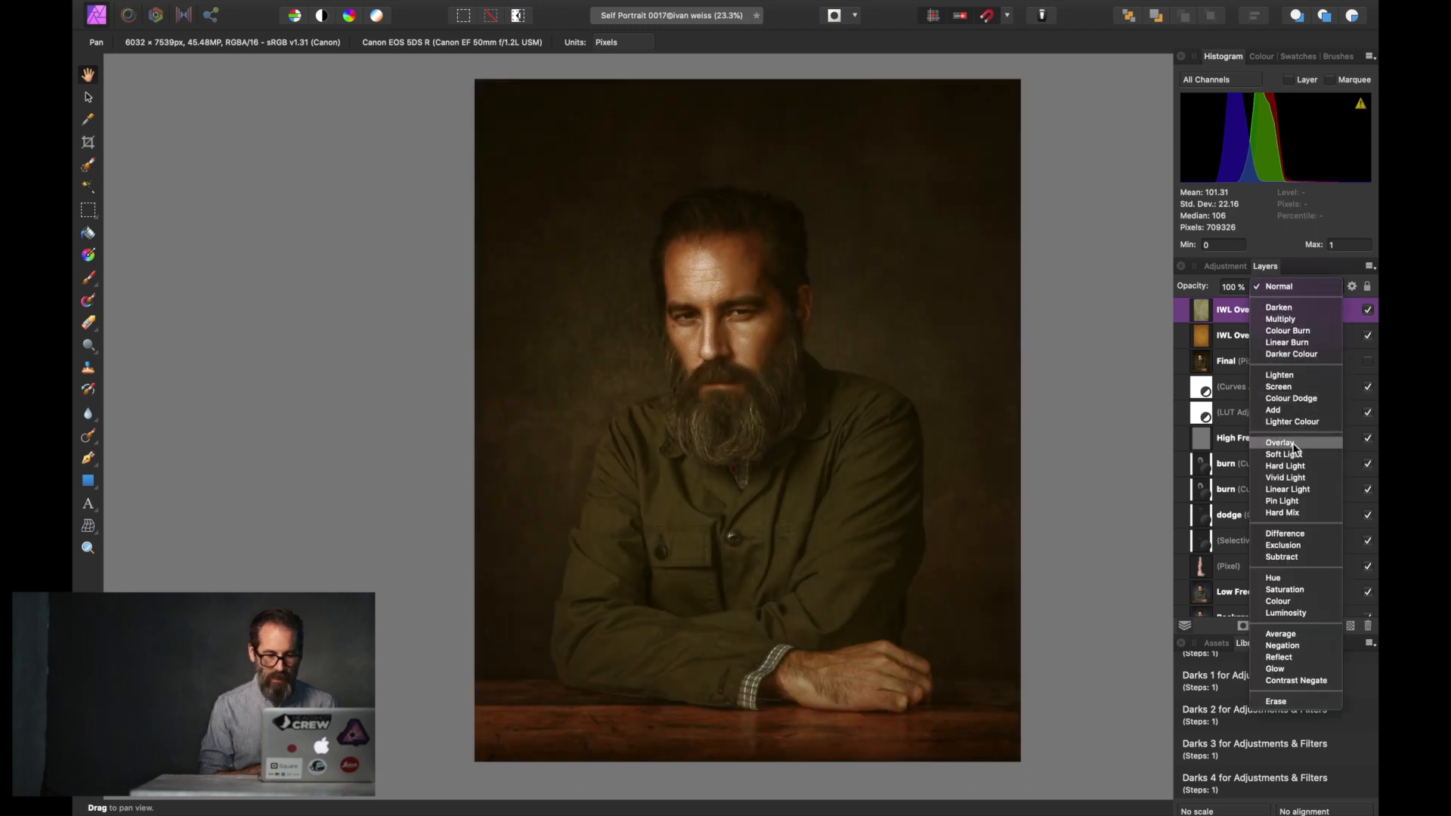
{"action": "left_click", "coordinate": [1294, 443]}
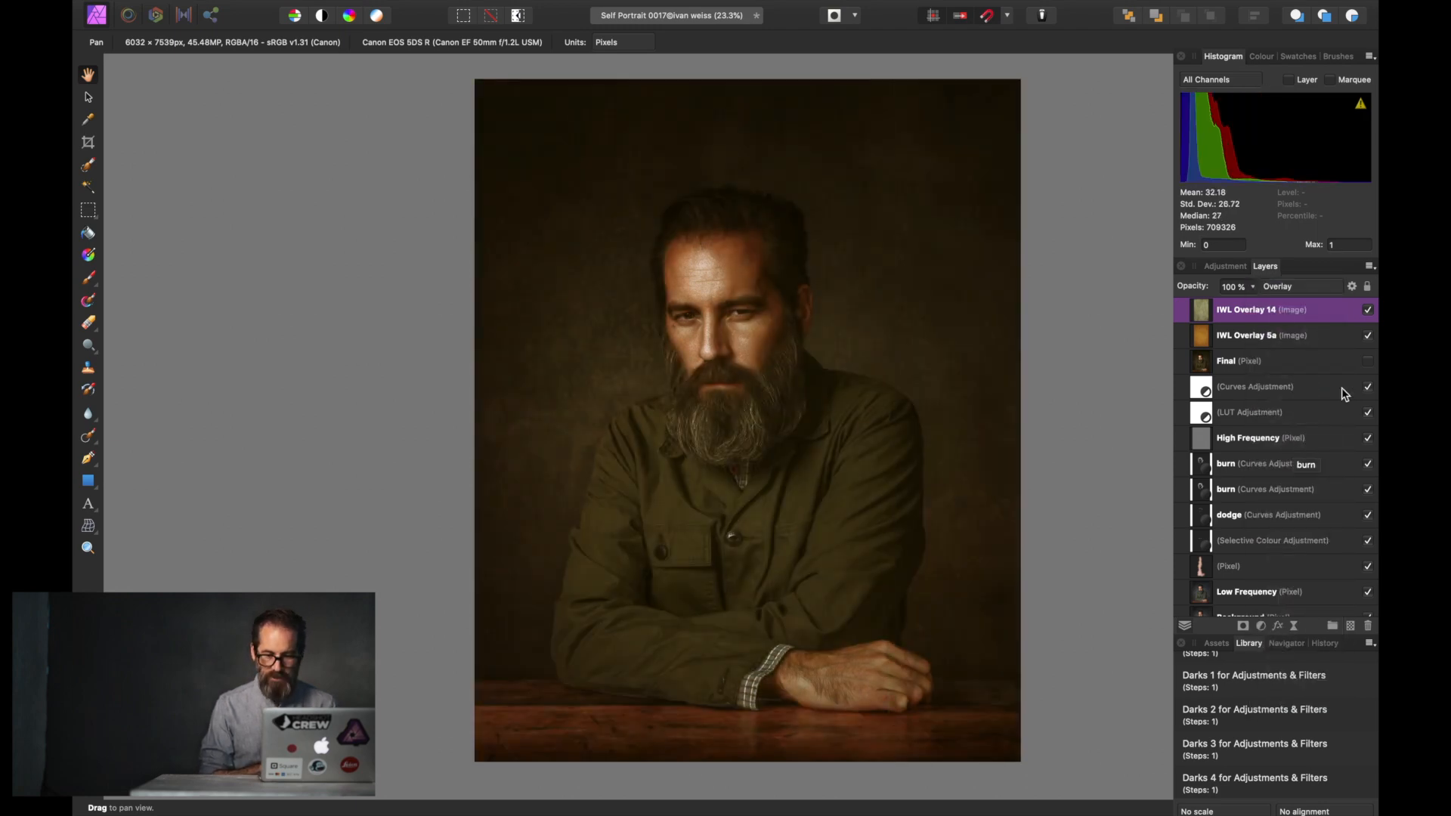
Step: Select both overlay layers, compare the portrait with them hidden and shown, and save the document
{"action": "left_click", "coordinate": [1340, 327], "text": "shift"}
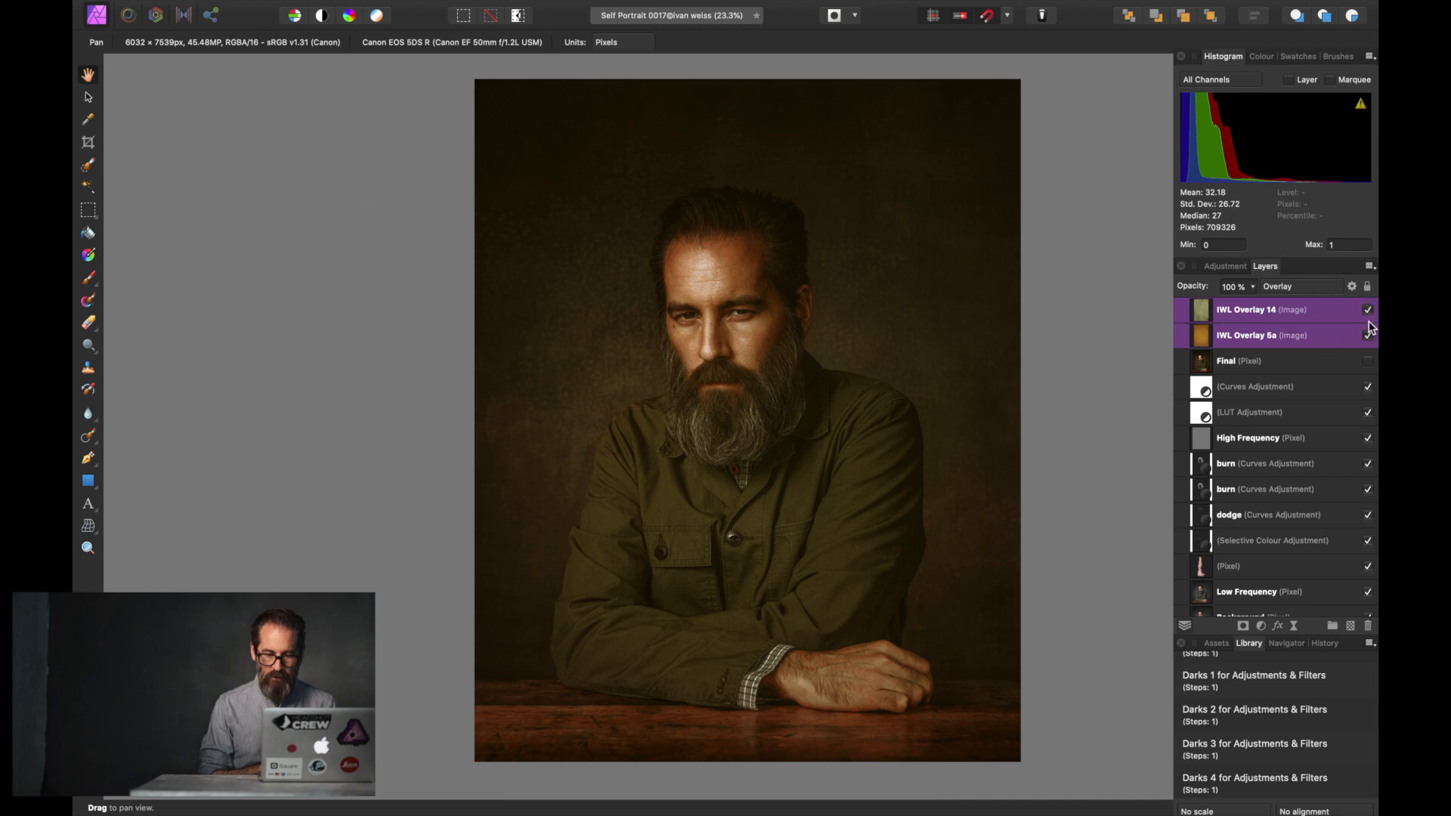
{"action": "left_click", "coordinate": [1368, 311]}
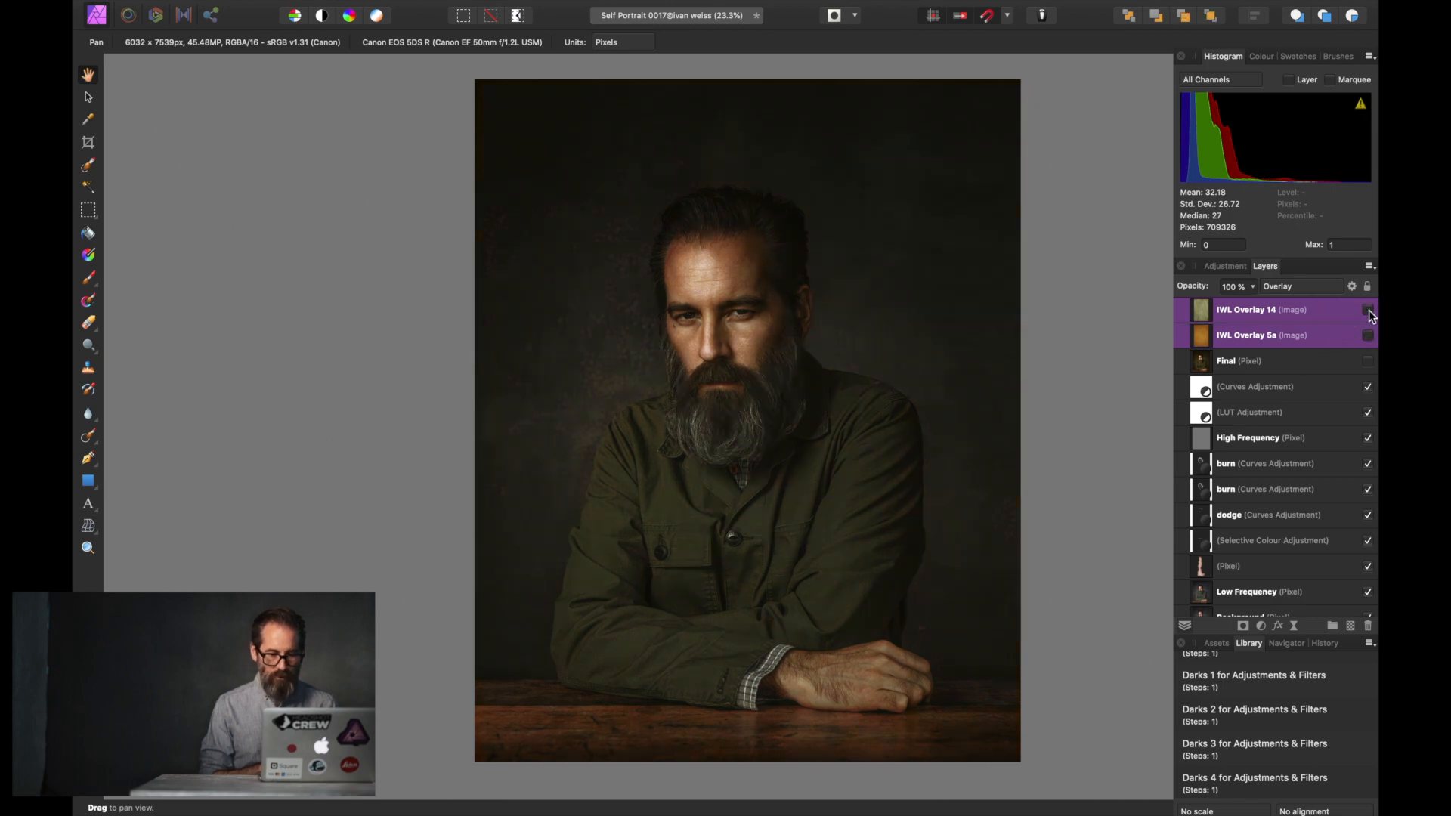
{"action": "left_click", "coordinate": [1368, 312]}
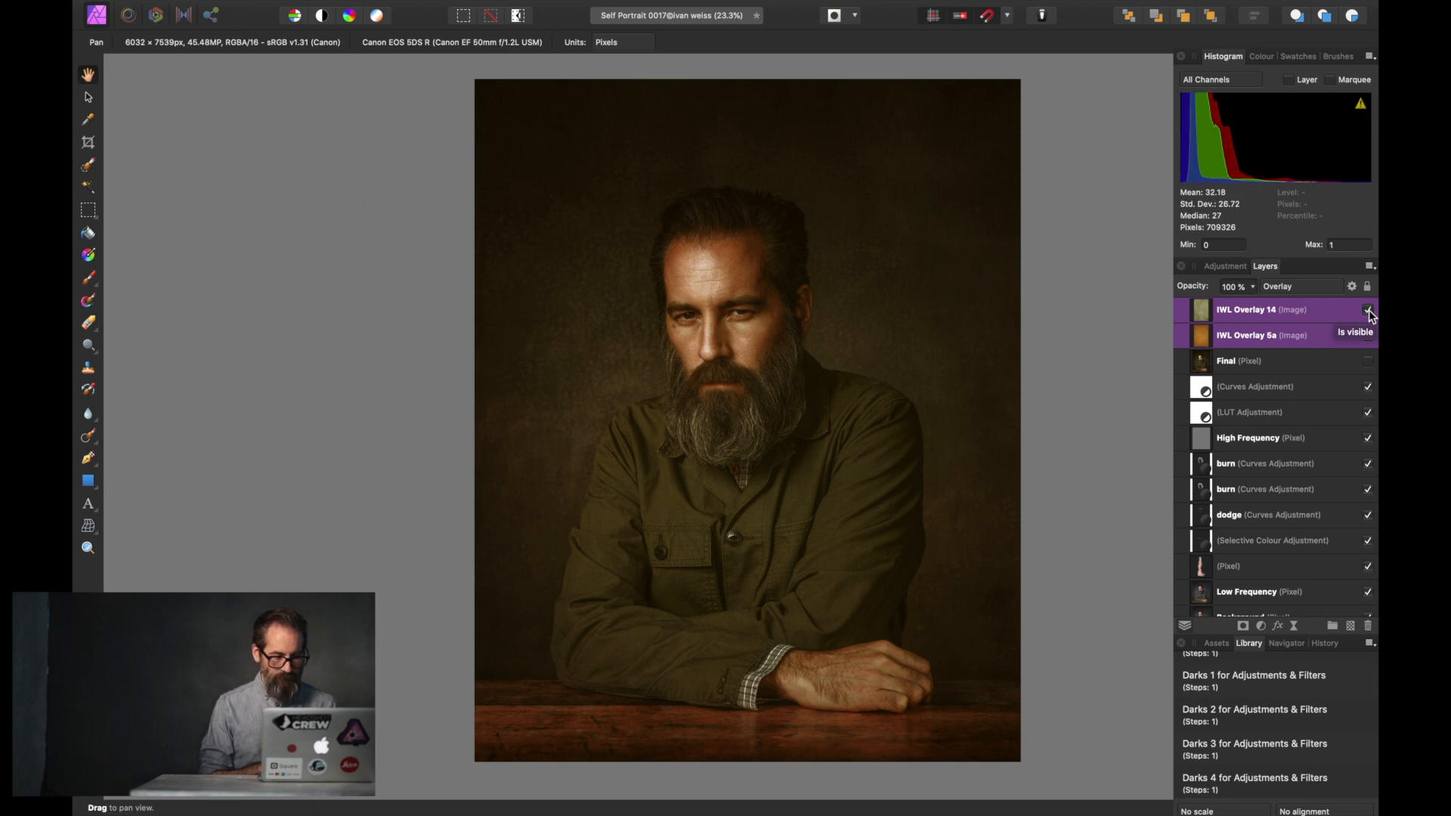
{"action": "key", "text": "super+s"}
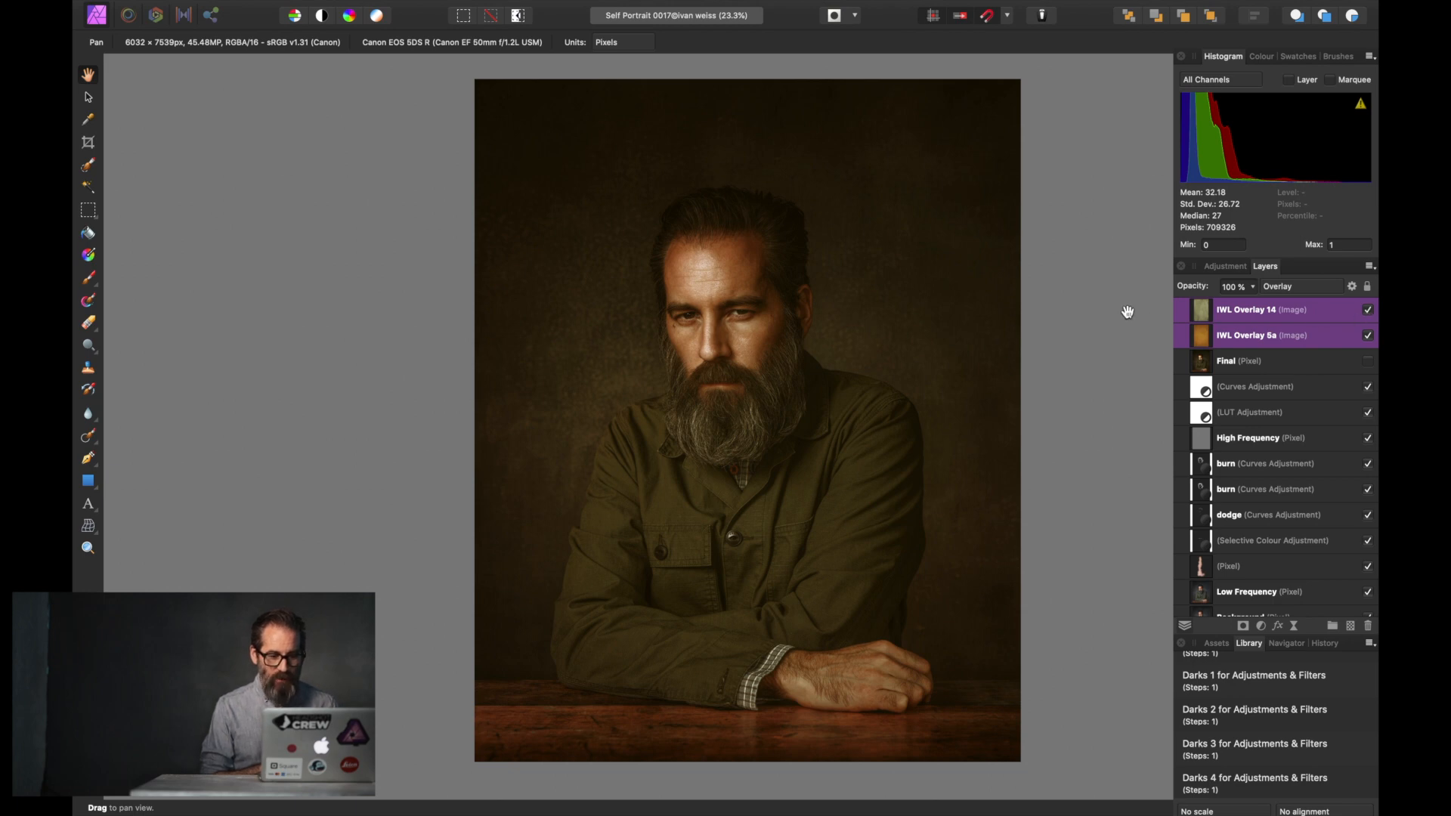
Step: Add a Curves adjustment above IWL Overlay 14 and switch its colour mode to LAB
{"action": "scroll", "coordinate": [1069, 315], "scroll_direction": "right", "scroll_amount": 5}
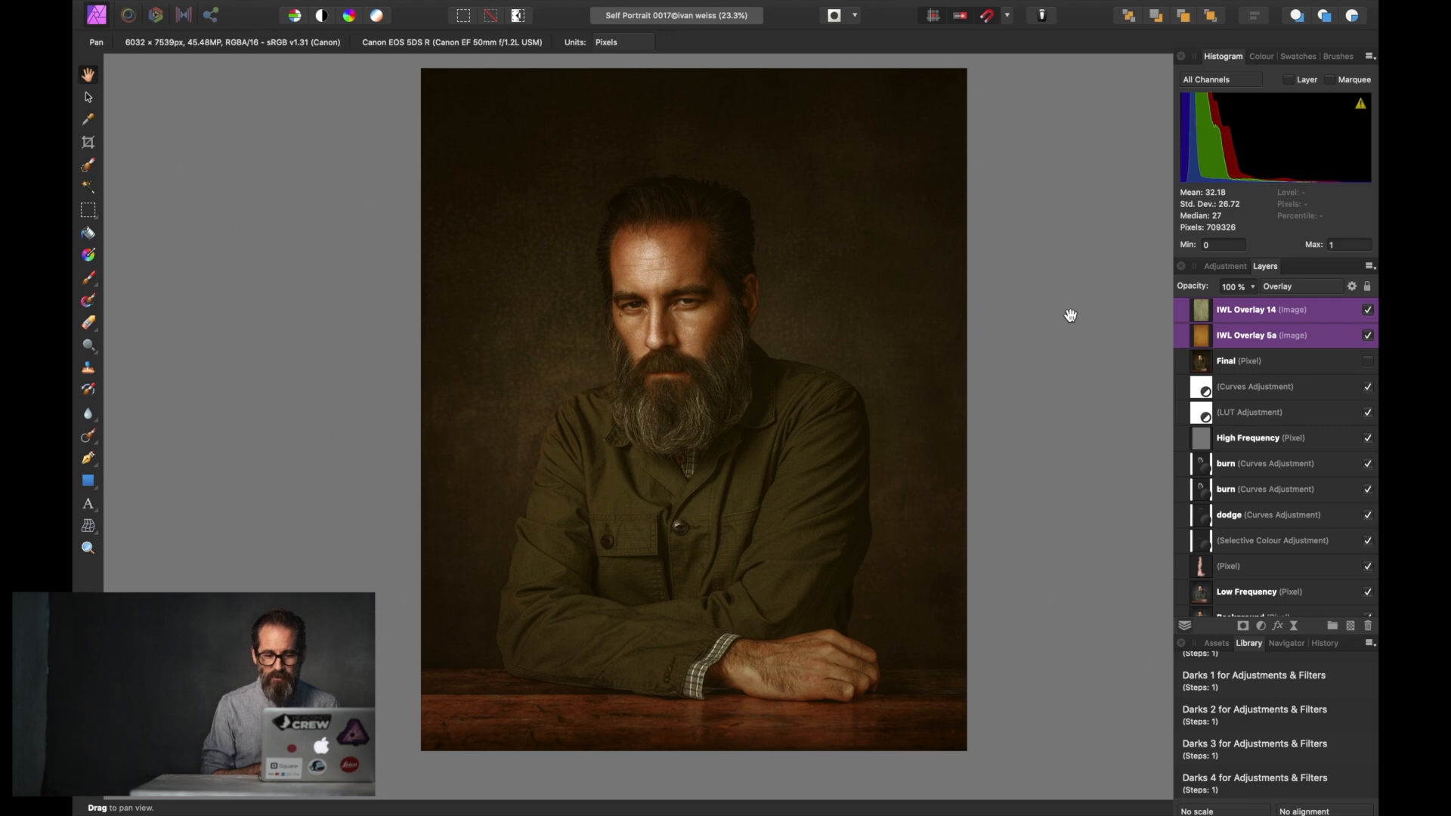
{"action": "left_click", "coordinate": [1270, 313]}
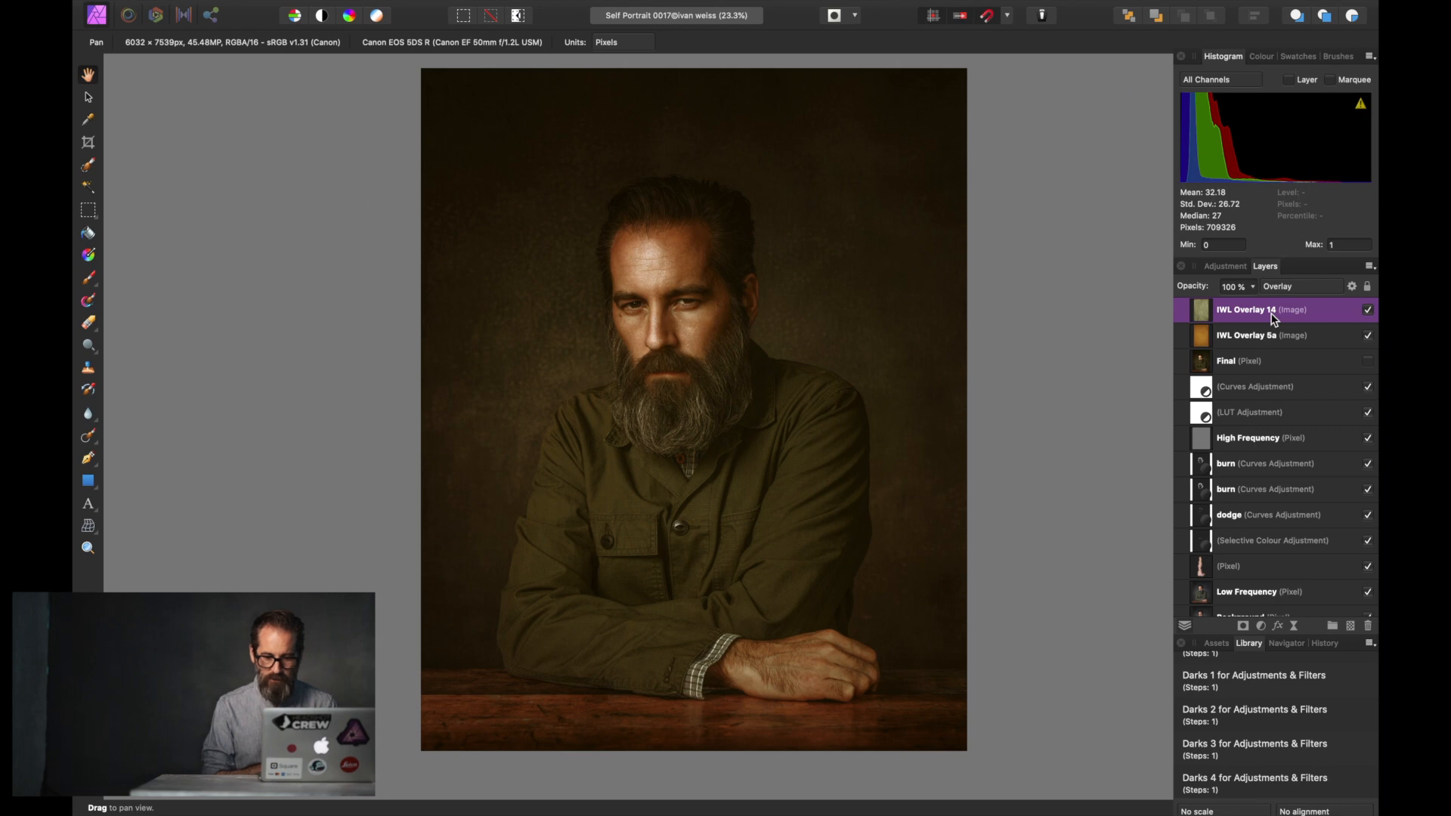
{"action": "left_click", "coordinate": [1263, 627]}
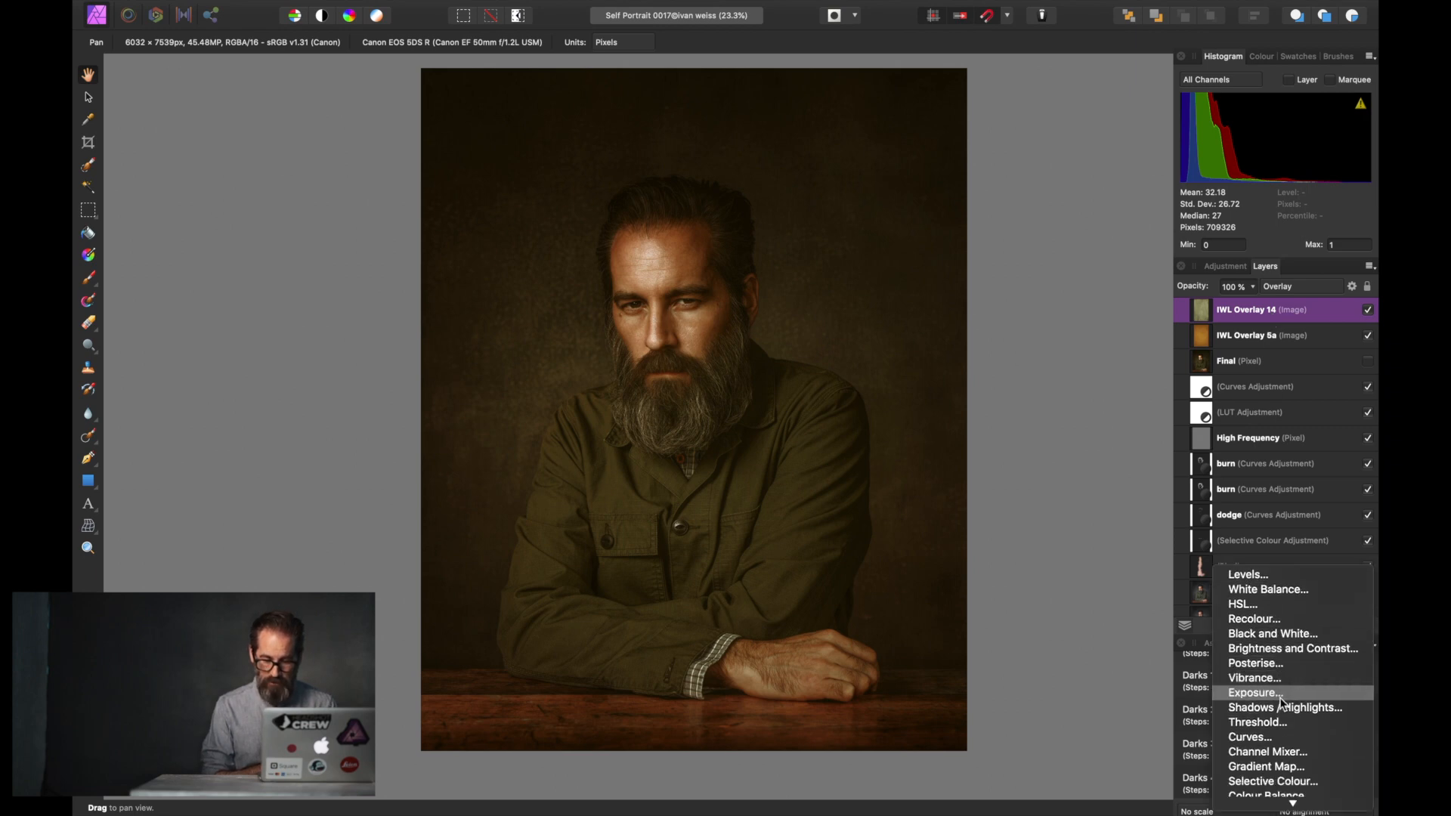
{"action": "left_click", "coordinate": [1257, 737]}
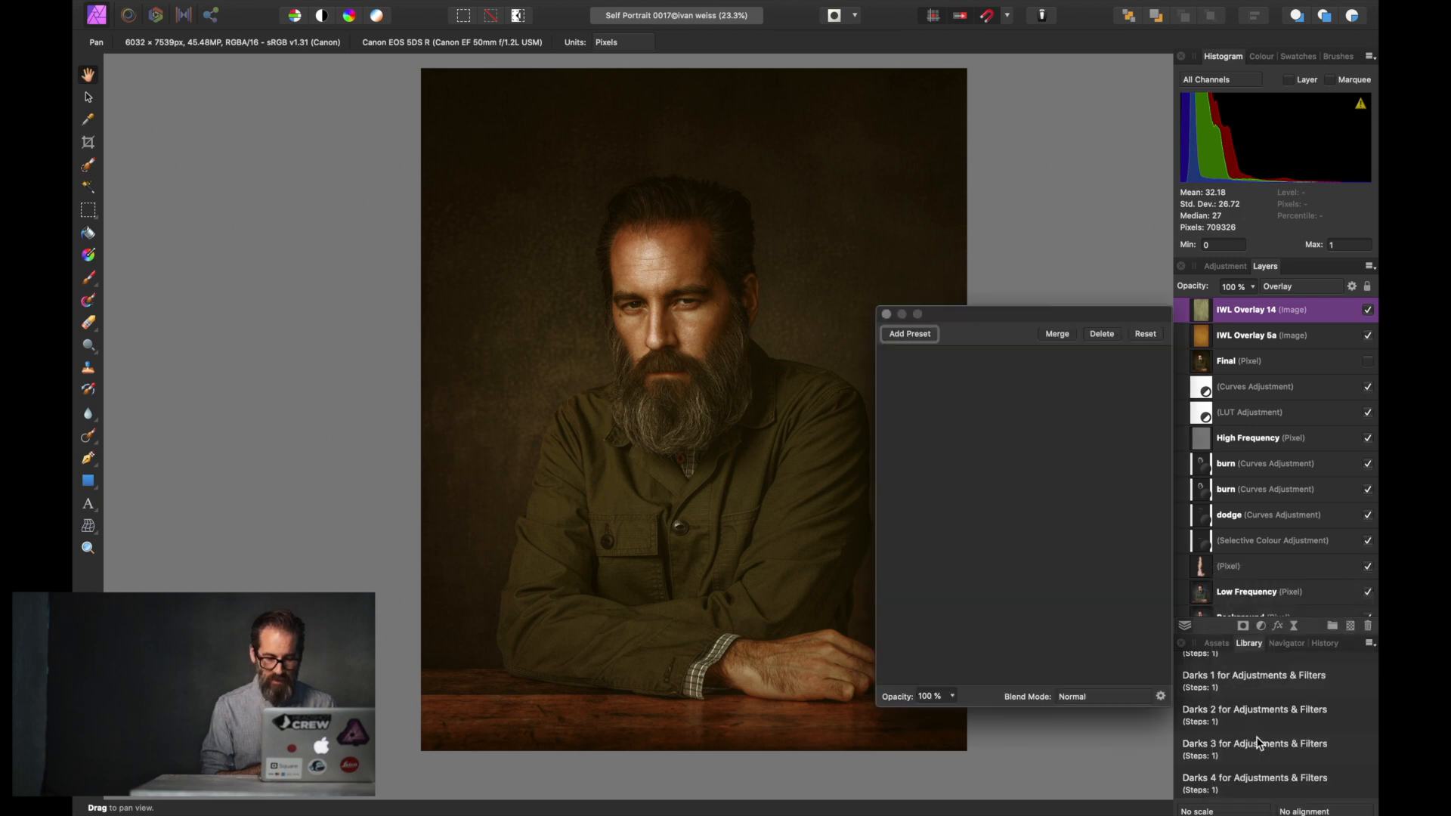
{"action": "left_click", "coordinate": [903, 646]}
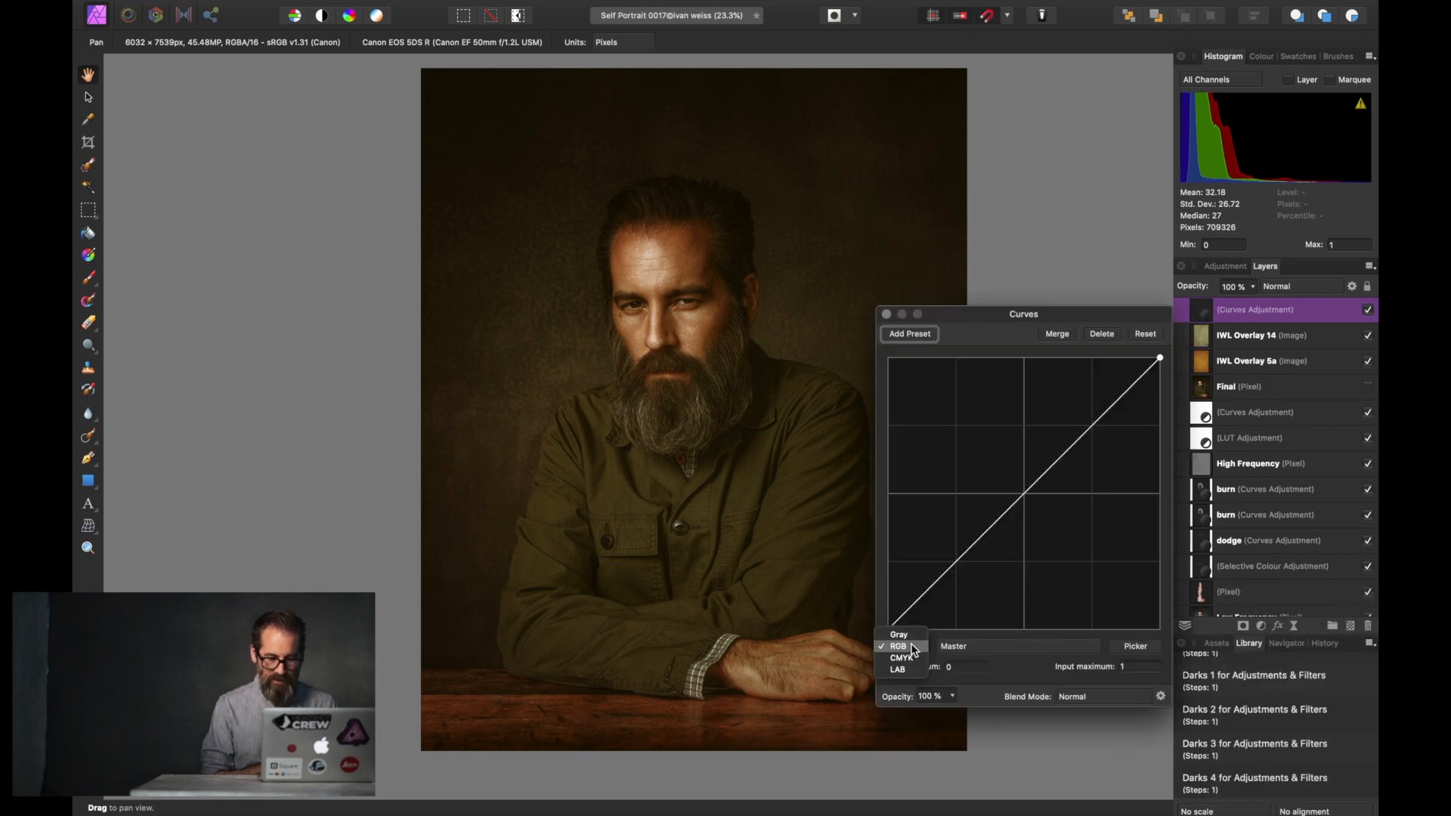
{"action": "left_click", "coordinate": [904, 671]}
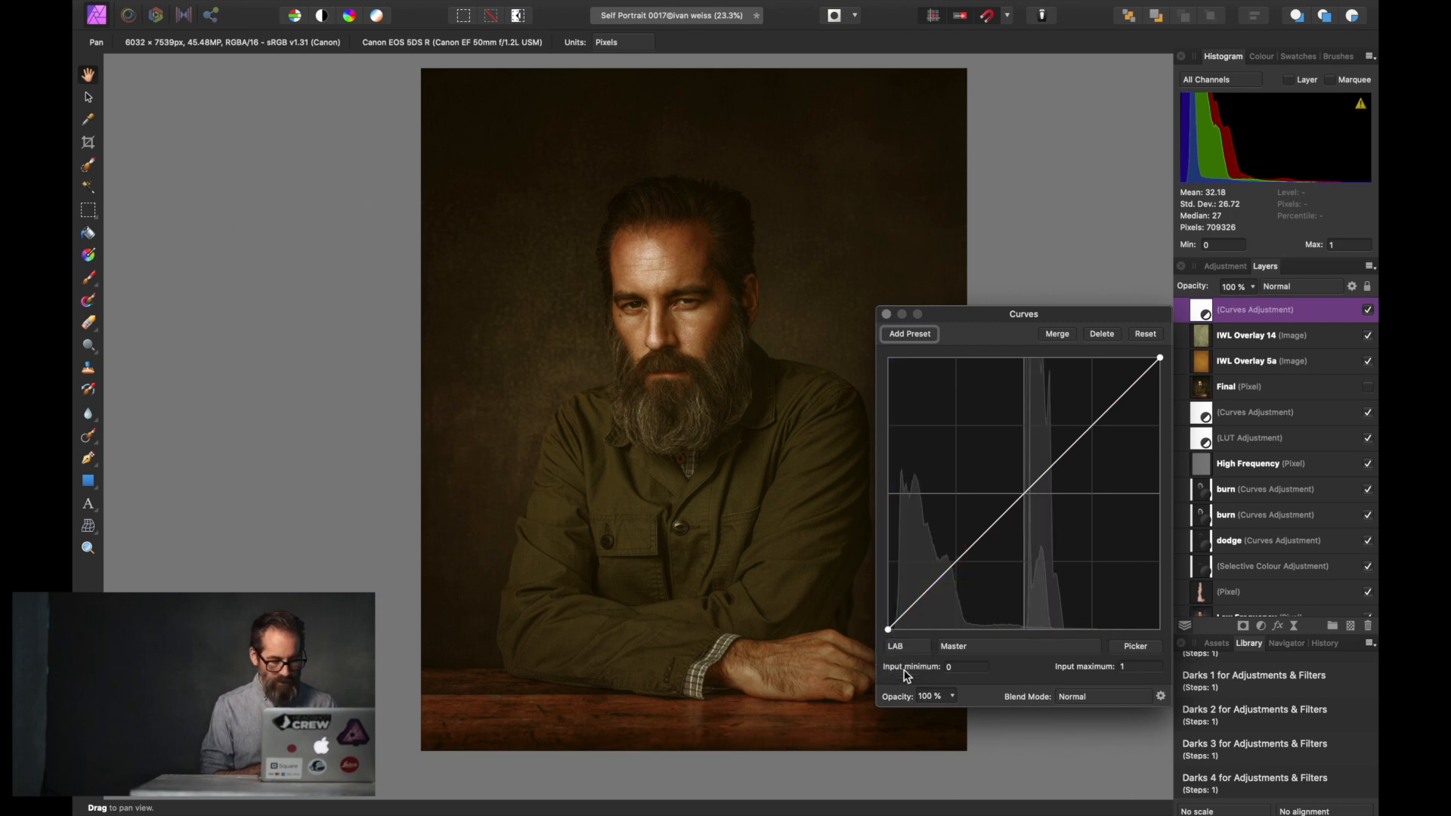
Step: Duplicate the LAB Curves adjustment twice and close its settings
{"action": "key", "text": "super+j"}
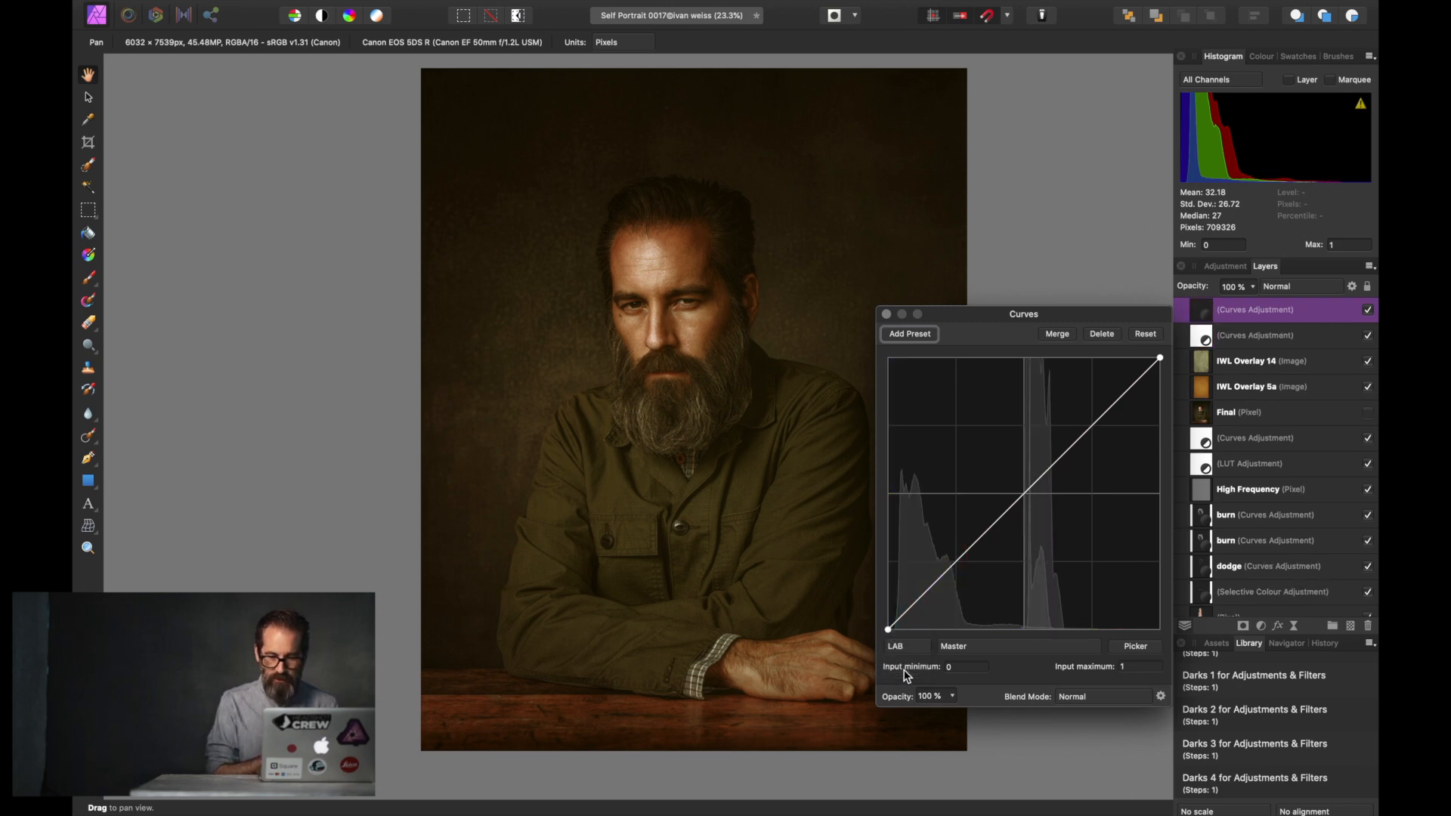
{"action": "key", "text": "super+j"}
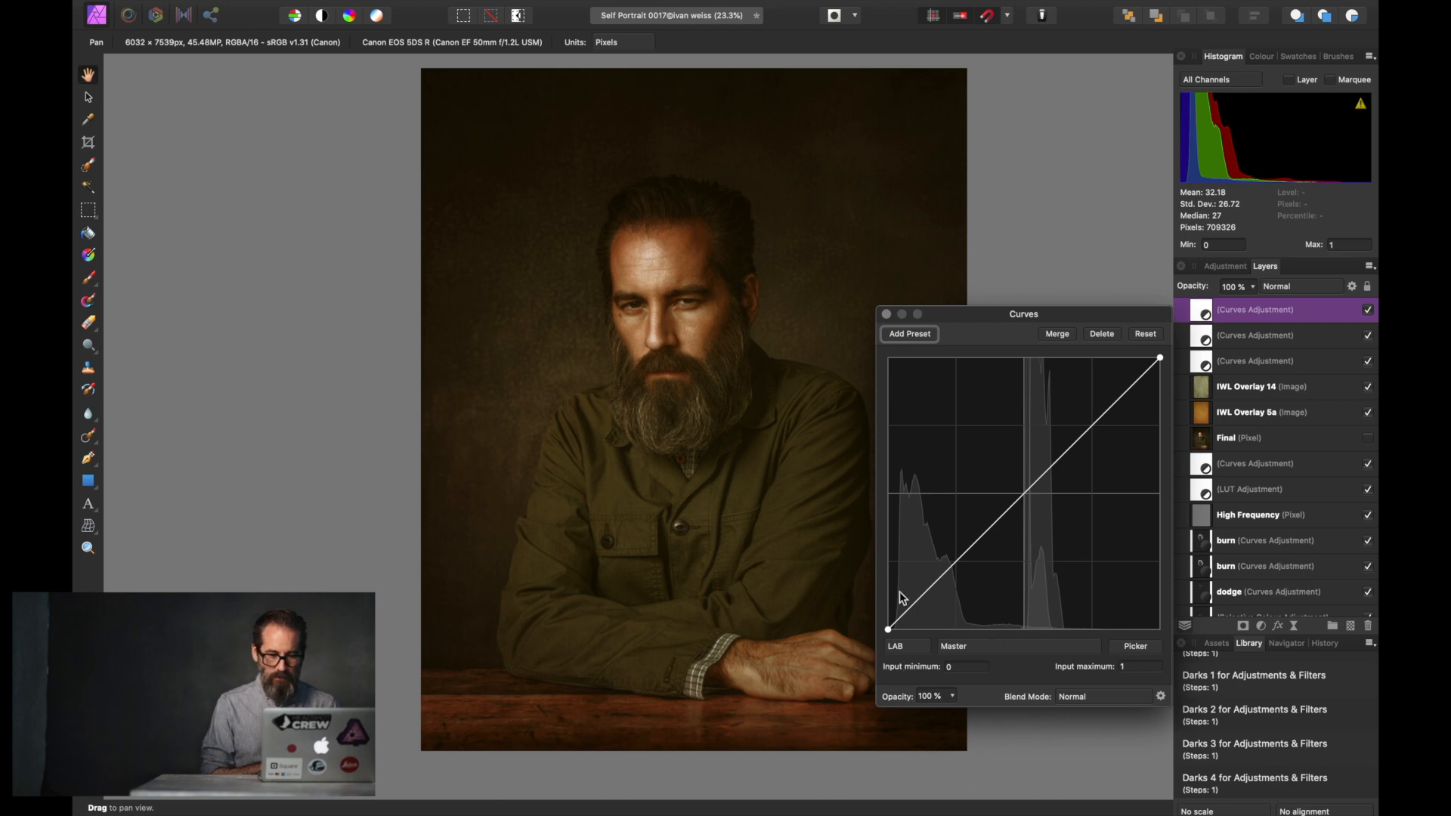
{"action": "left_click", "coordinate": [887, 314]}
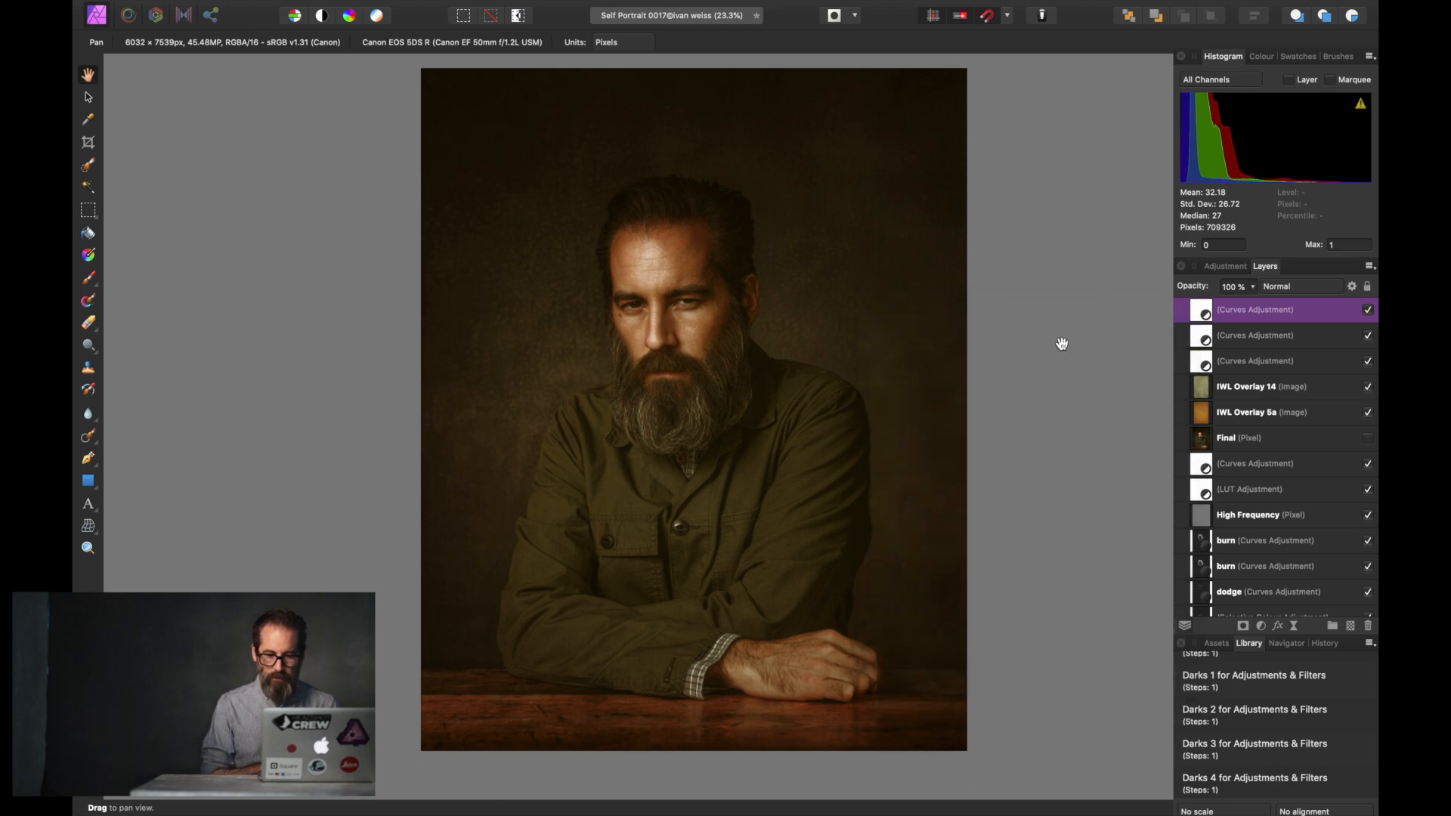
Step: Rename the three new Curves adjustments L, A and B from the uppermost down, and save the document
{"action": "double_click", "coordinate": [1239, 310]}
{"action": "type", "text": "L"}
{"action": "key", "text": "Return"}
{"action": "left_click", "coordinate": [1239, 334]}
{"action": "double_click", "coordinate": [1239, 335]}
{"action": "type", "text": "A"}
{"action": "key", "text": "Return"}
{"action": "left_click", "coordinate": [1237, 363]}
{"action": "double_click", "coordinate": [1237, 361]}
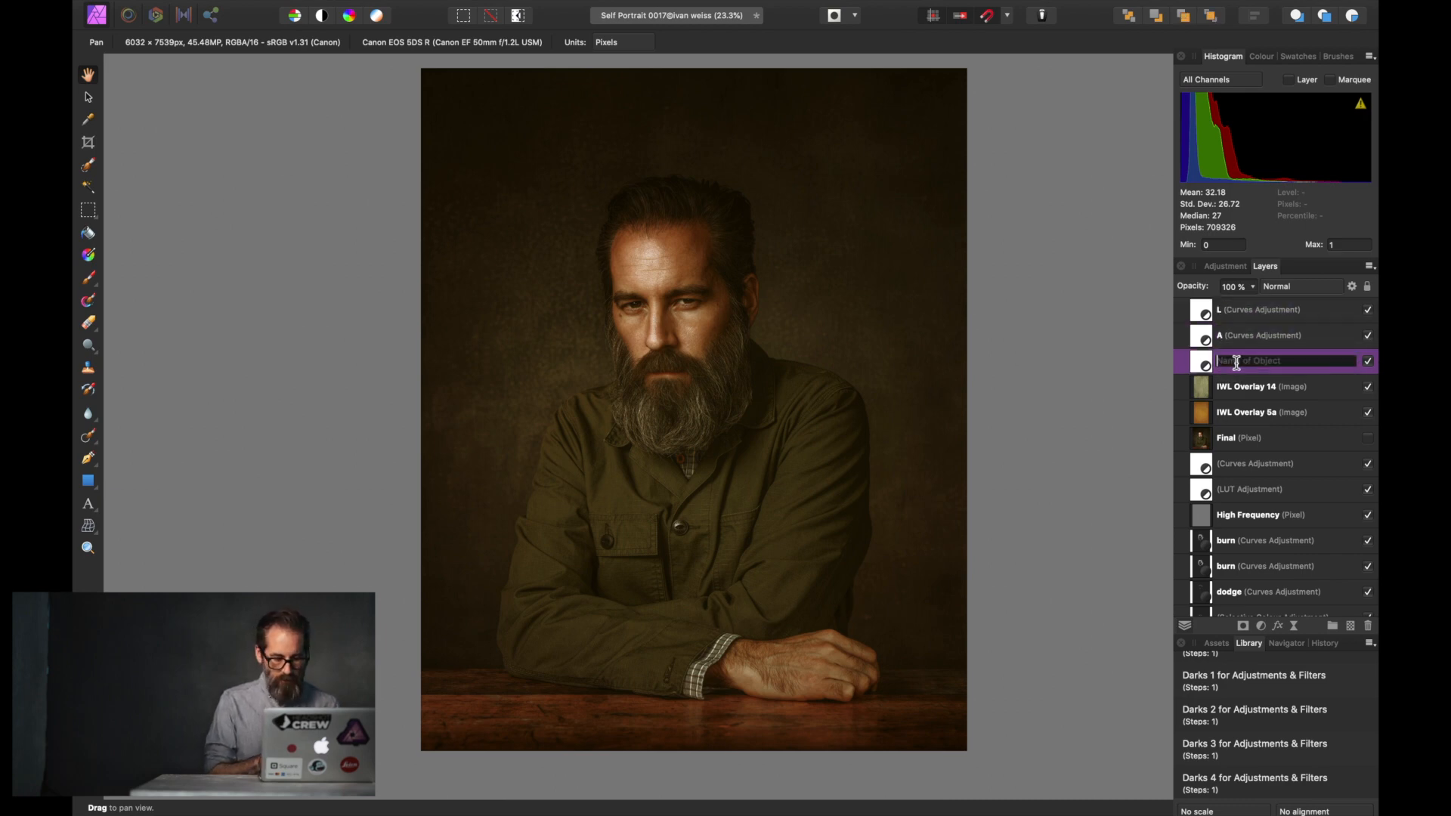
{"action": "type", "text": "B"}
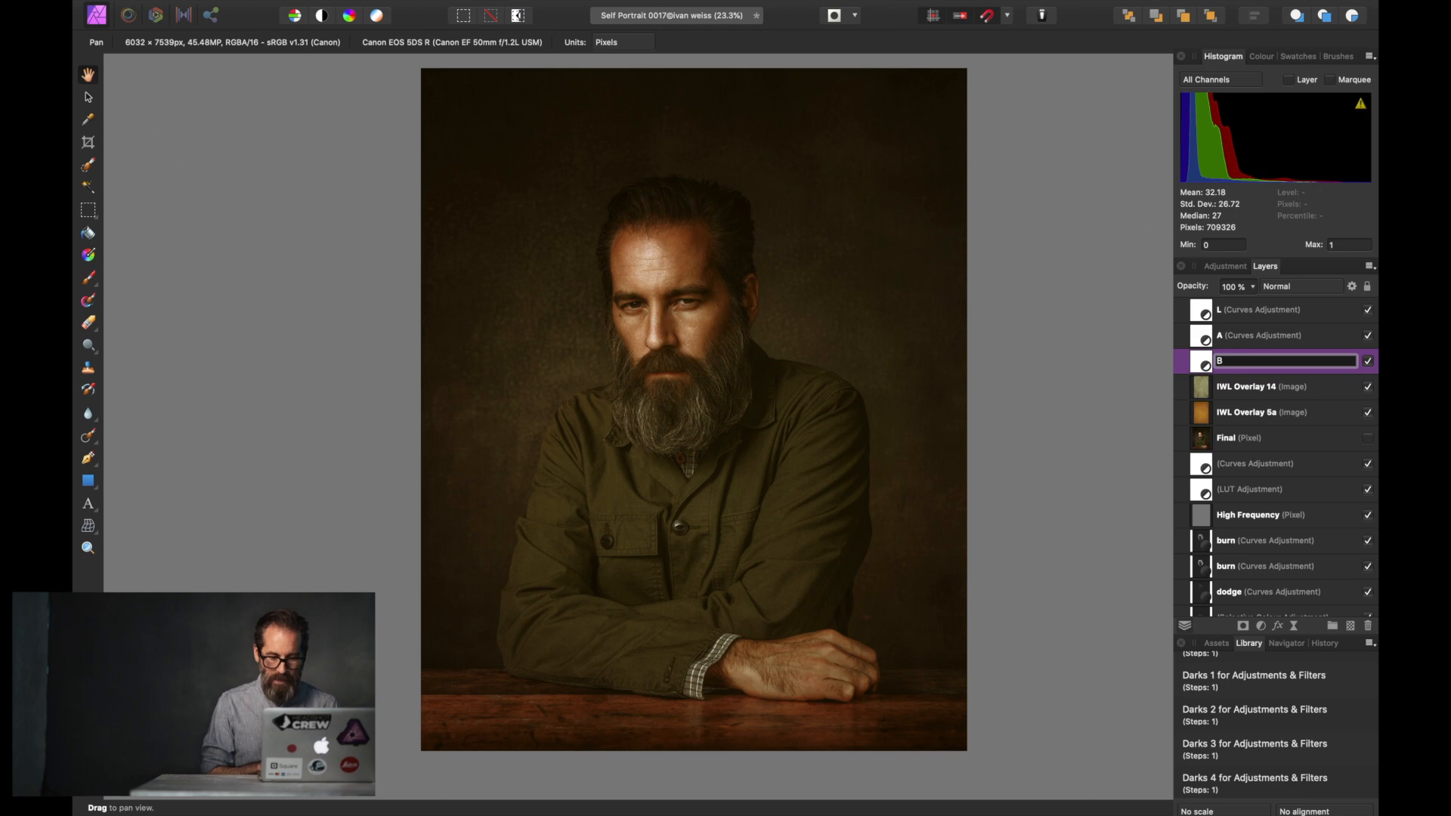
{"action": "left_click", "coordinate": [1233, 381]}
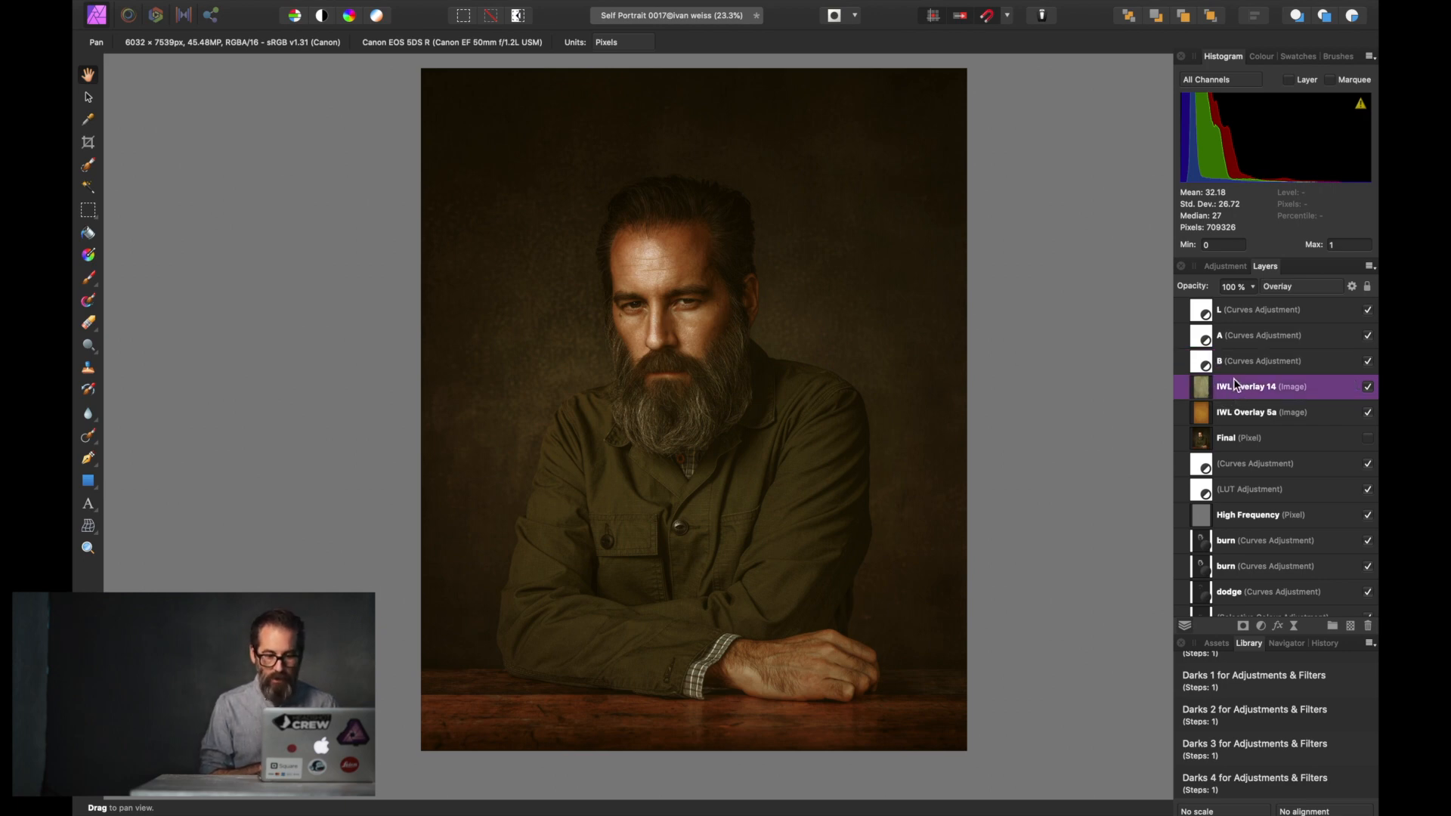
{"action": "key", "text": "super+s"}
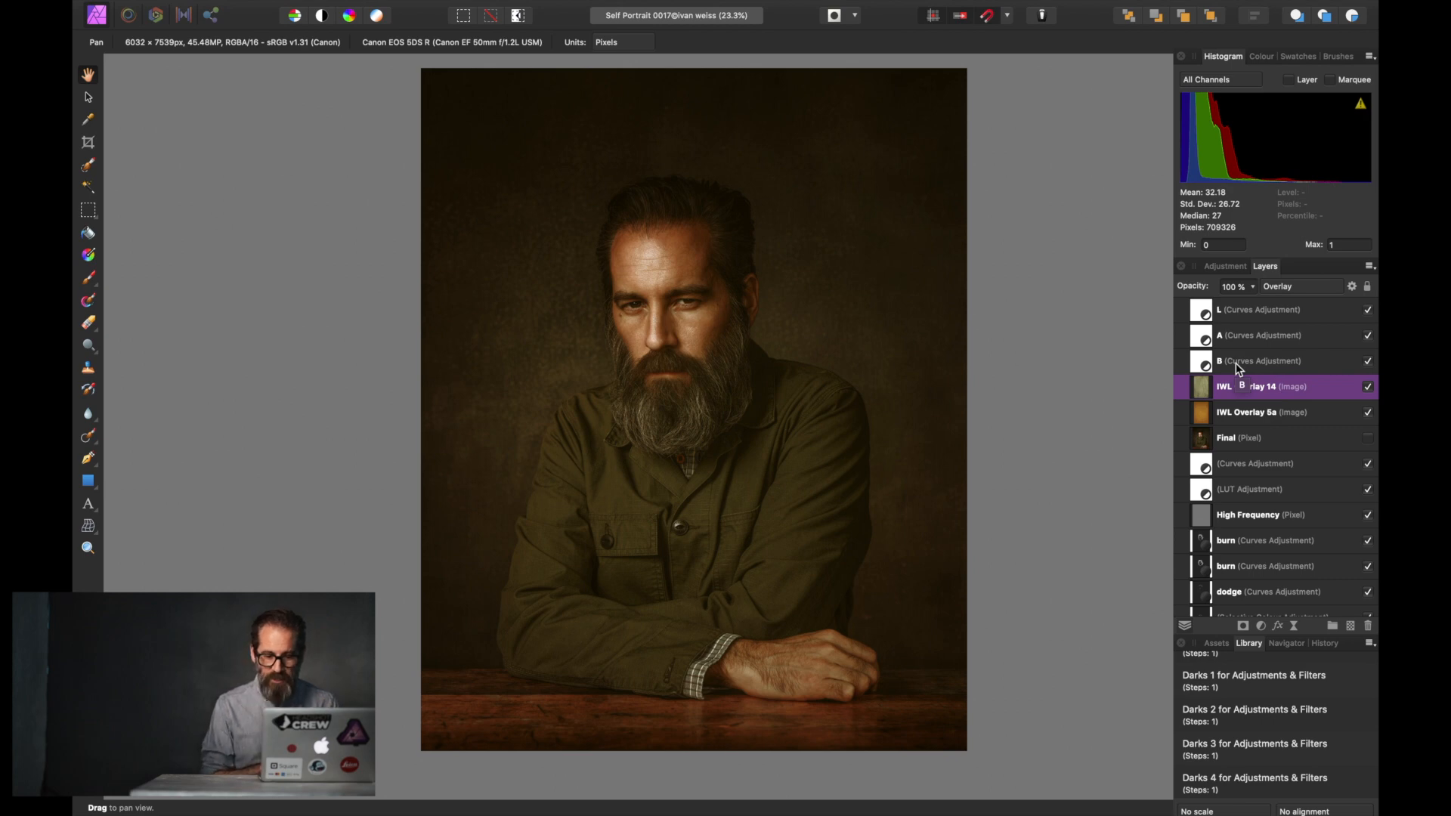
Step: Open the B layer's Curves adjustment, choose the BOpponent channel and anchor the curve at its midpoint
{"action": "left_click", "coordinate": [1204, 364]}
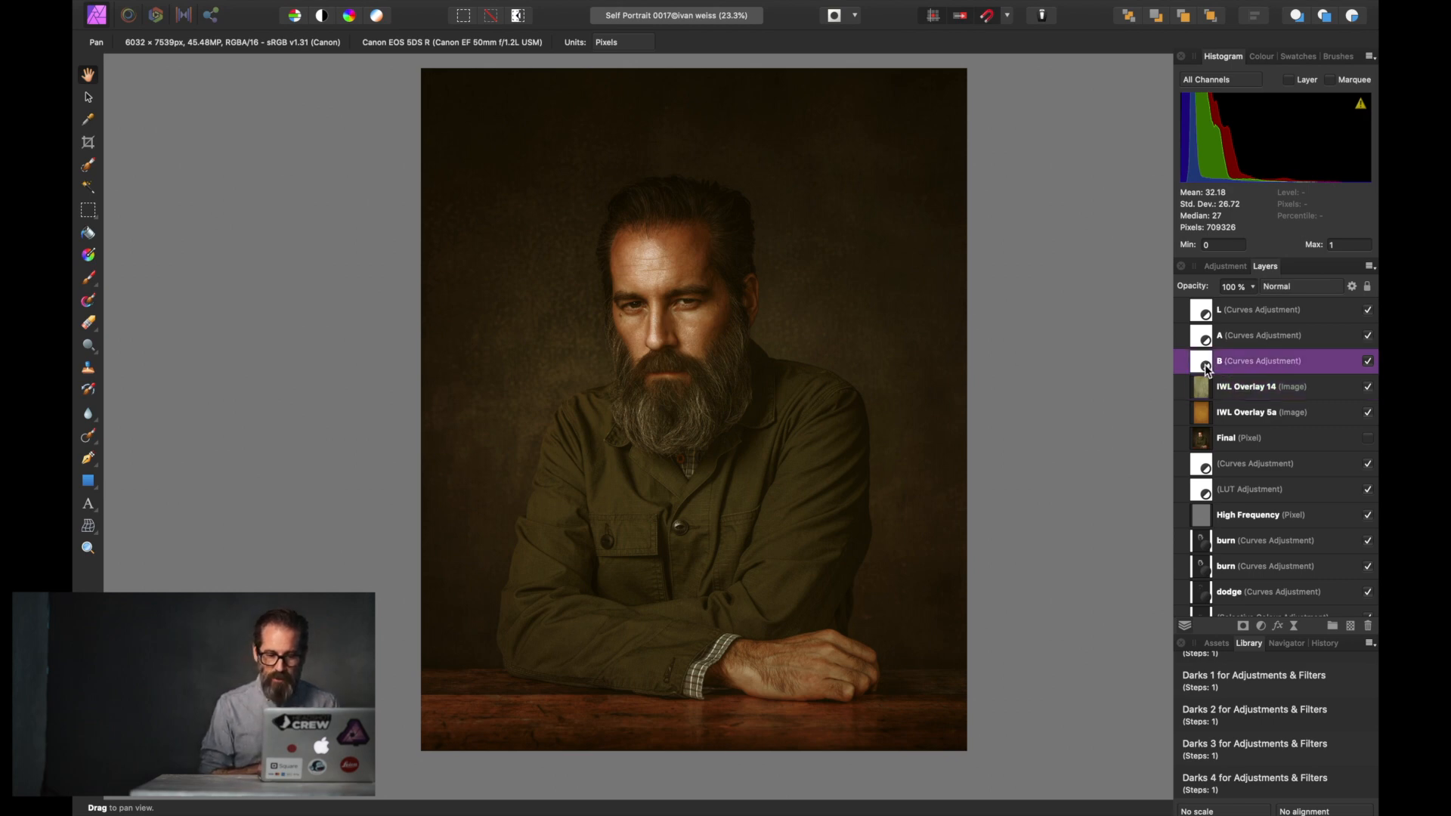
{"action": "double_click", "coordinate": [1204, 364]}
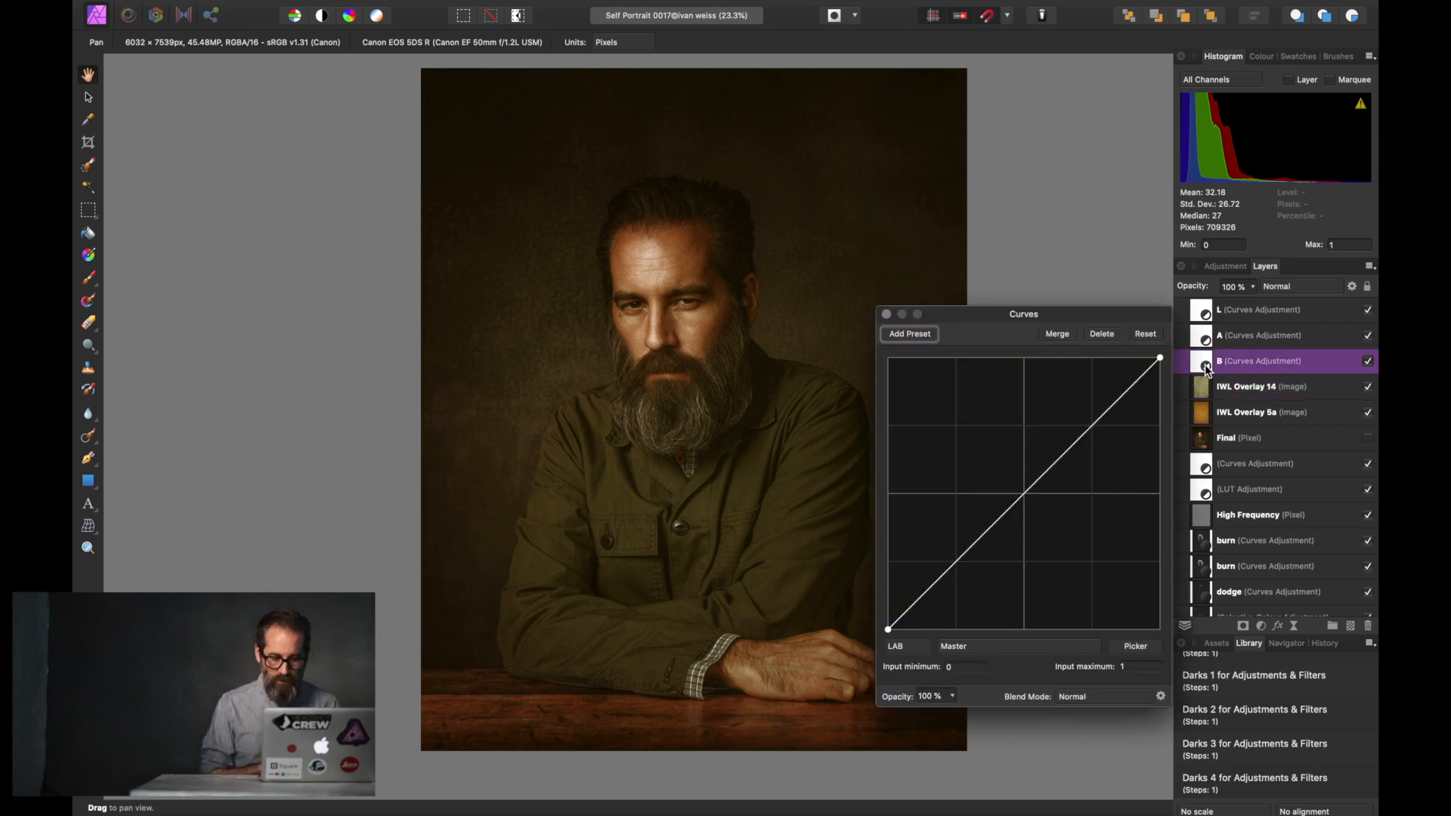
{"action": "left_click", "coordinate": [983, 648]}
{"action": "left_click", "coordinate": [974, 682]}
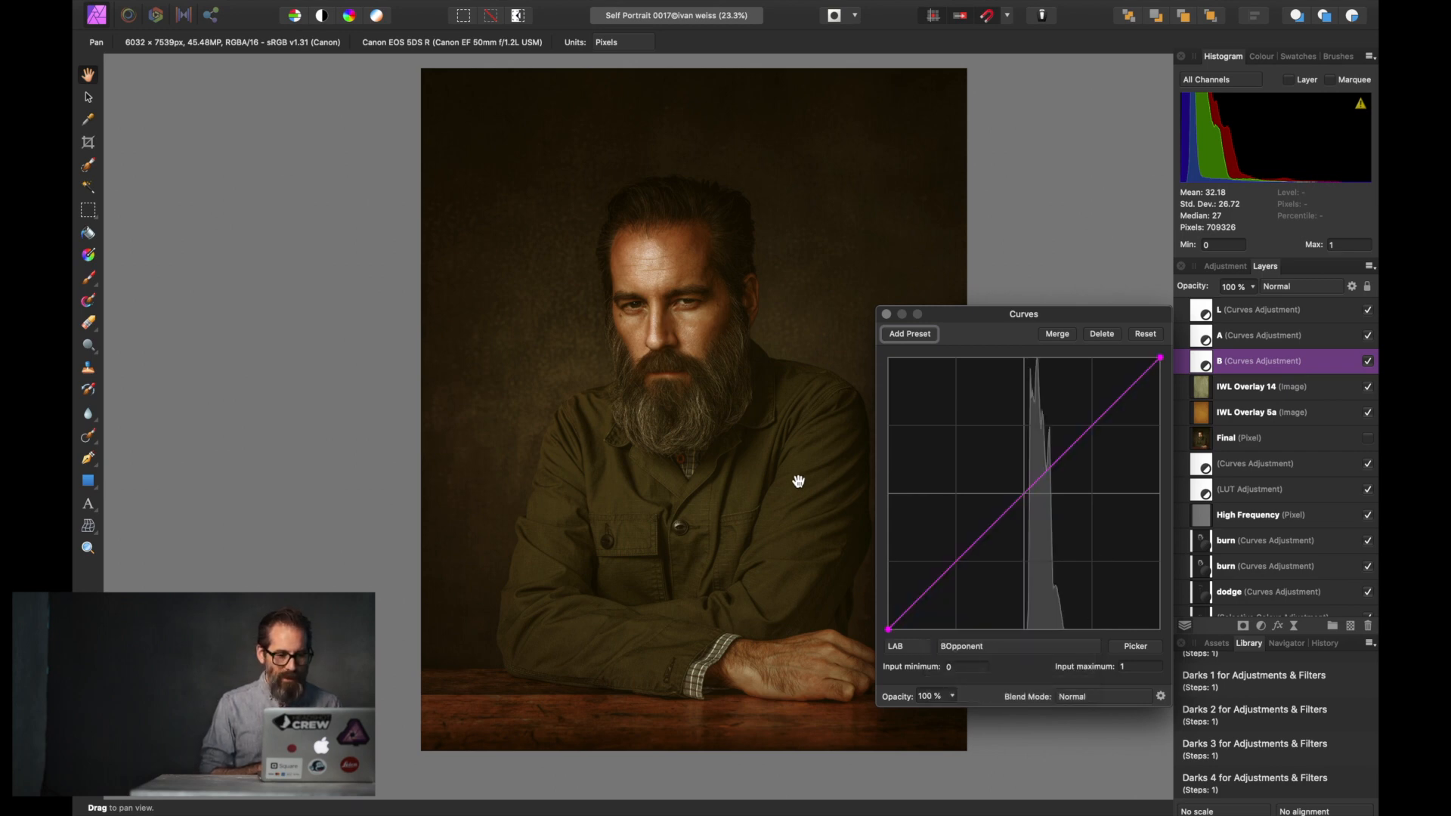
{"action": "scroll", "coordinate": [790, 477], "scroll_direction": "right", "scroll_amount": 5}
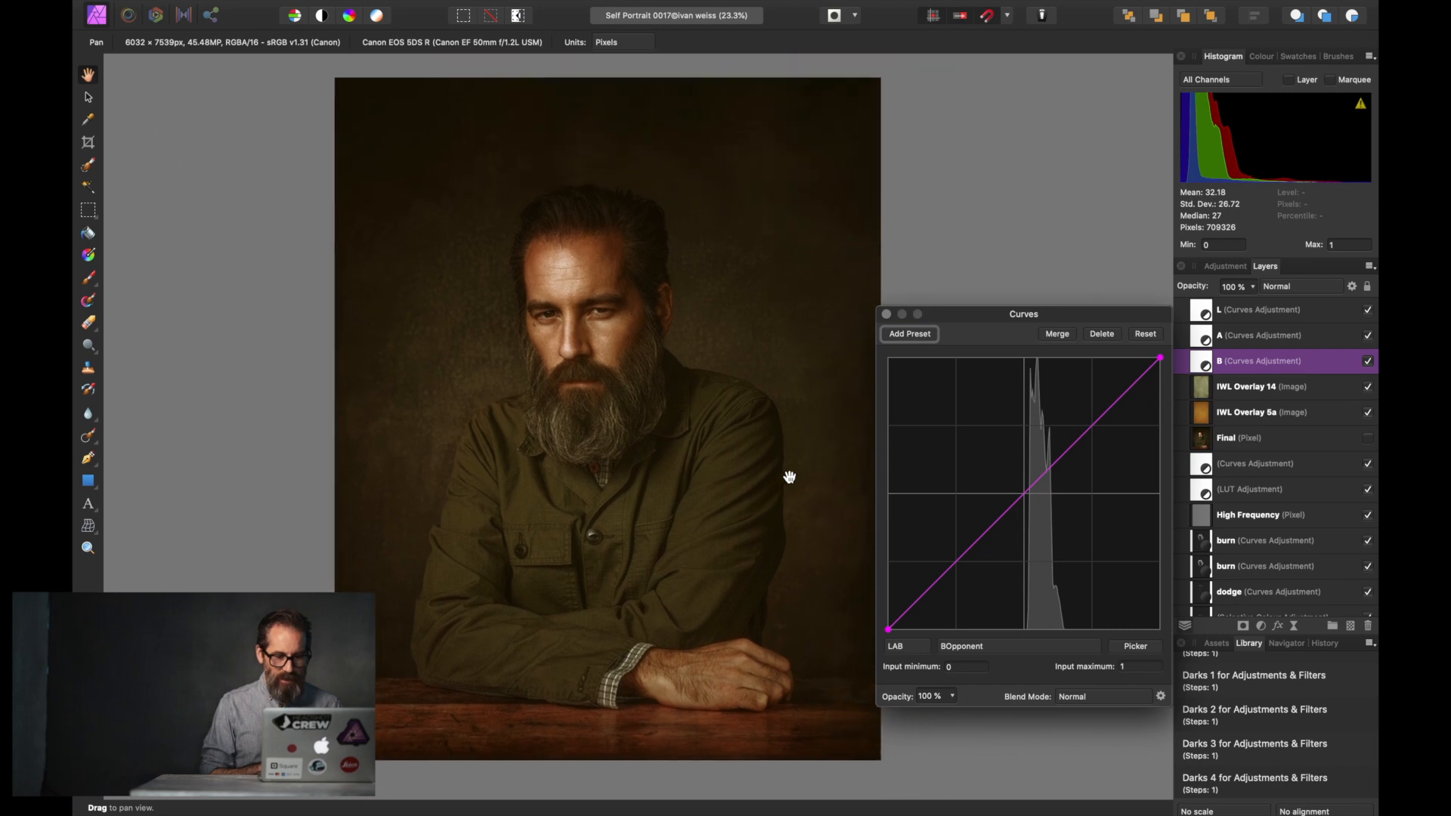
{"action": "scroll", "coordinate": [790, 477], "scroll_direction": "right", "scroll_amount": 2}
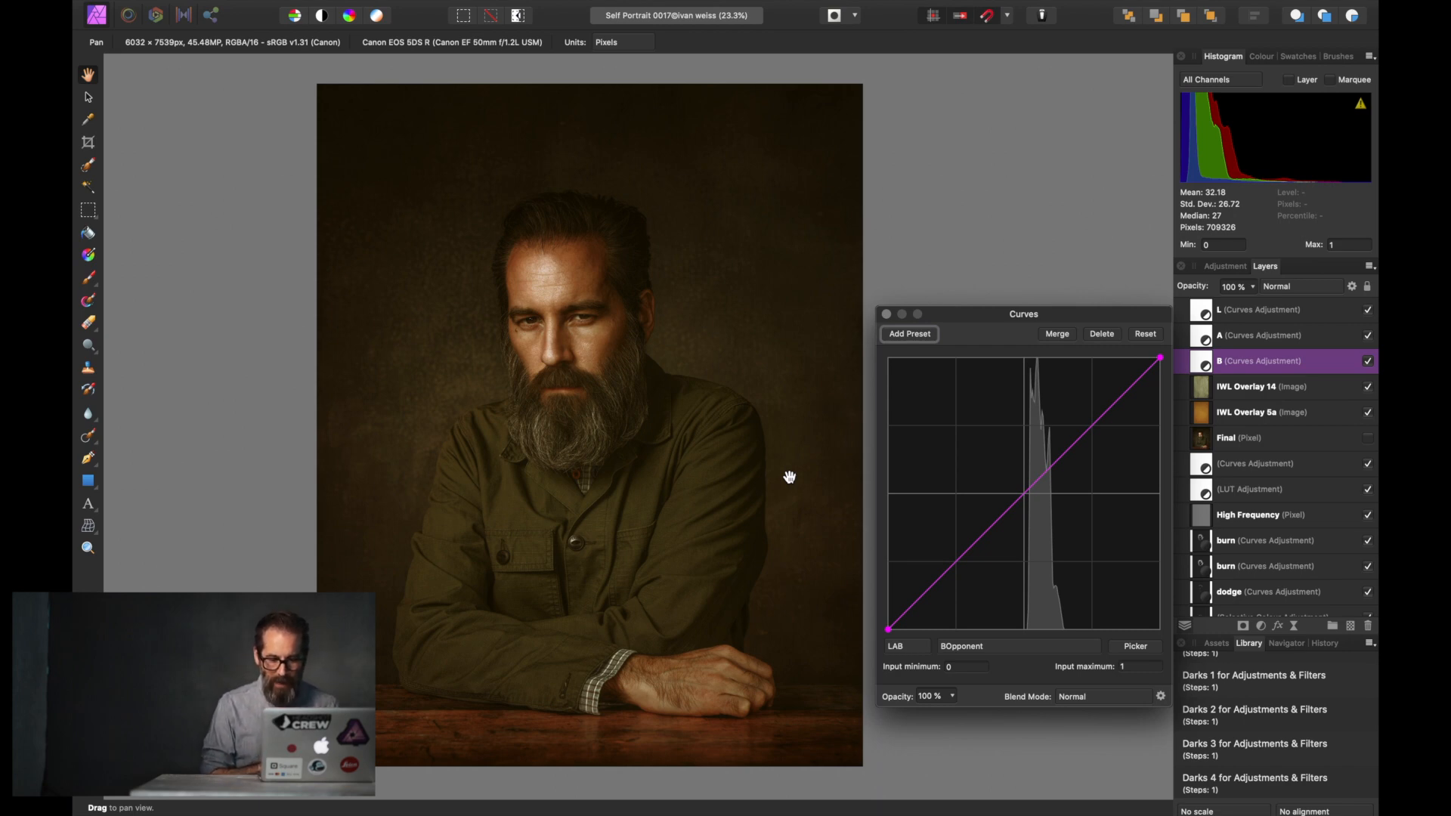
{"action": "left_click", "coordinate": [1025, 495]}
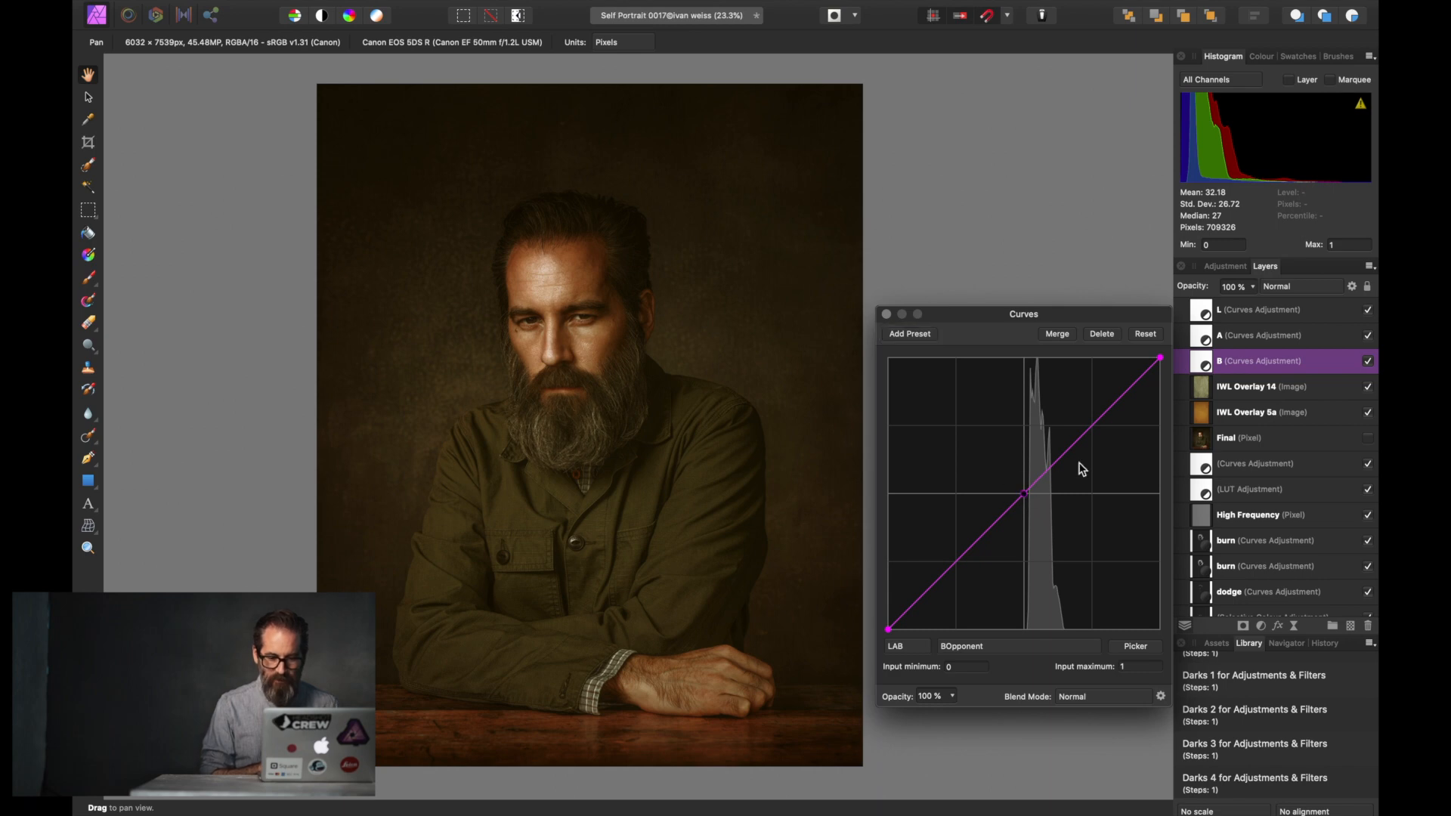
Step: Try the BOpponent curve's upper-quarter point above the diagonal, settle it slightly below, and add a lower-quarter point slightly above the diagonal
{"action": "left_click", "coordinate": [1092, 425]}
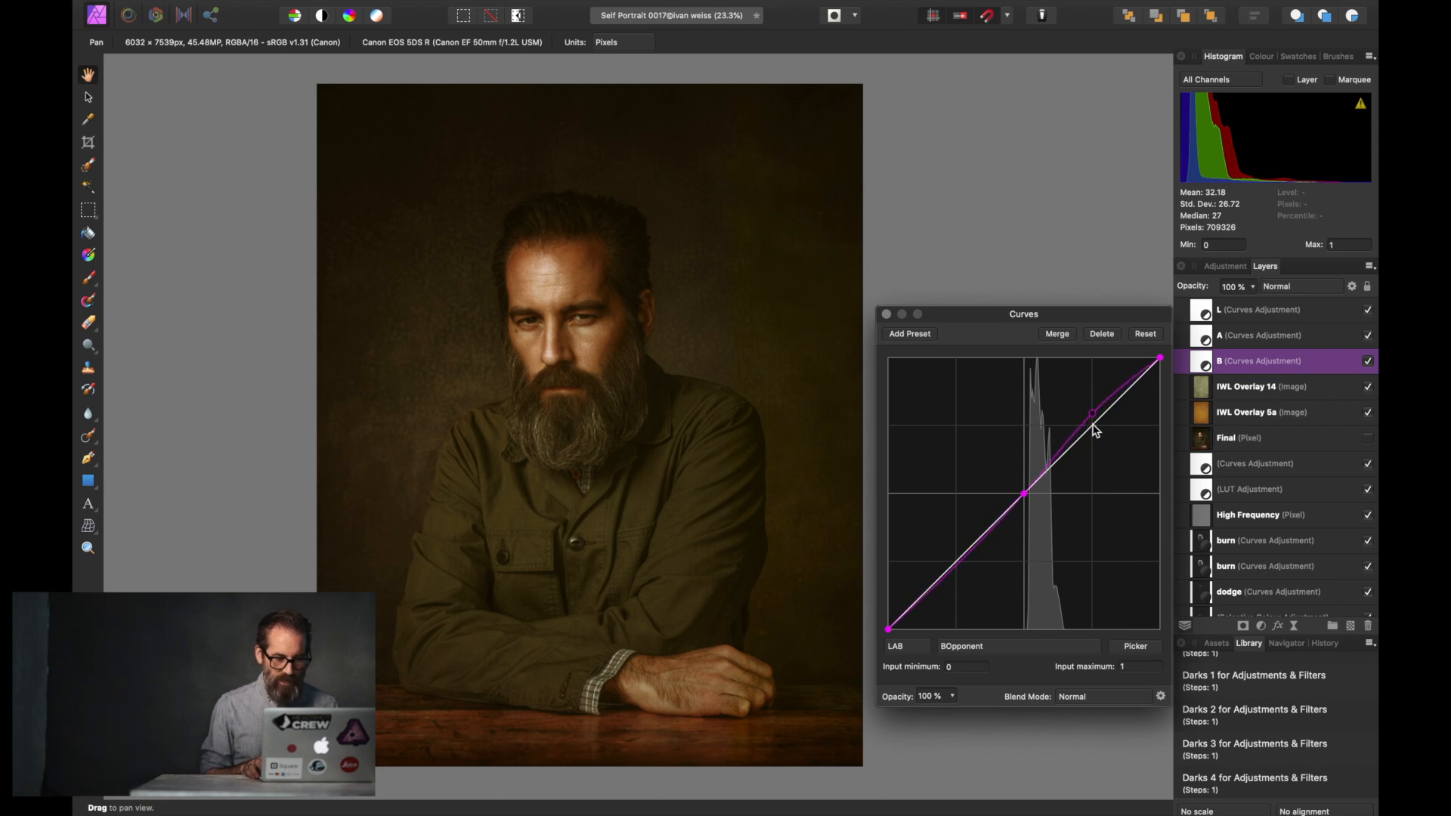
{"action": "key", "text": "Up"}
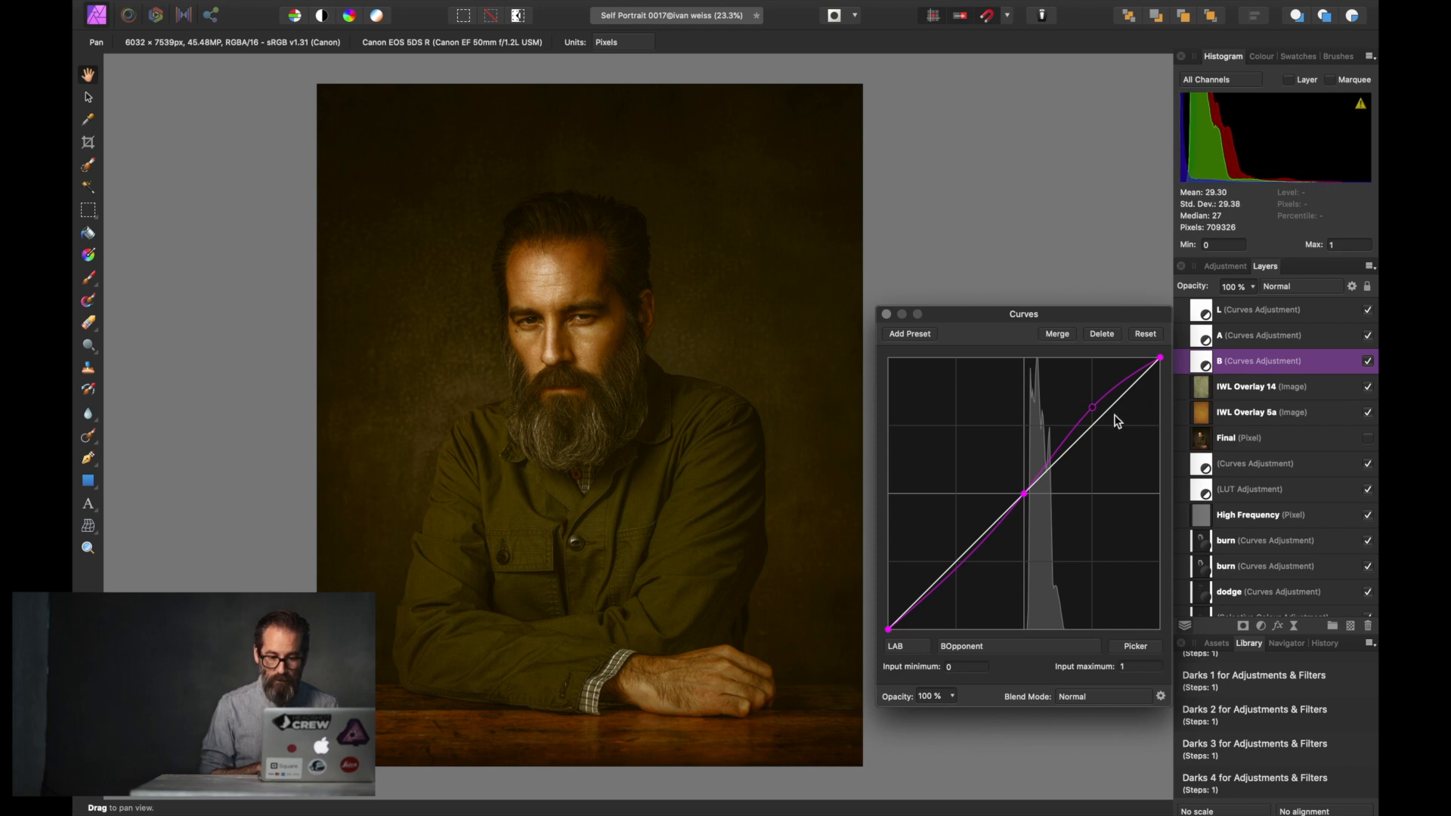
{"action": "left_click_drag", "start_coordinate": [1093, 409], "coordinate": [1099, 433]}
{"action": "left_click_drag", "start_coordinate": [954, 562], "coordinate": [953, 561]}
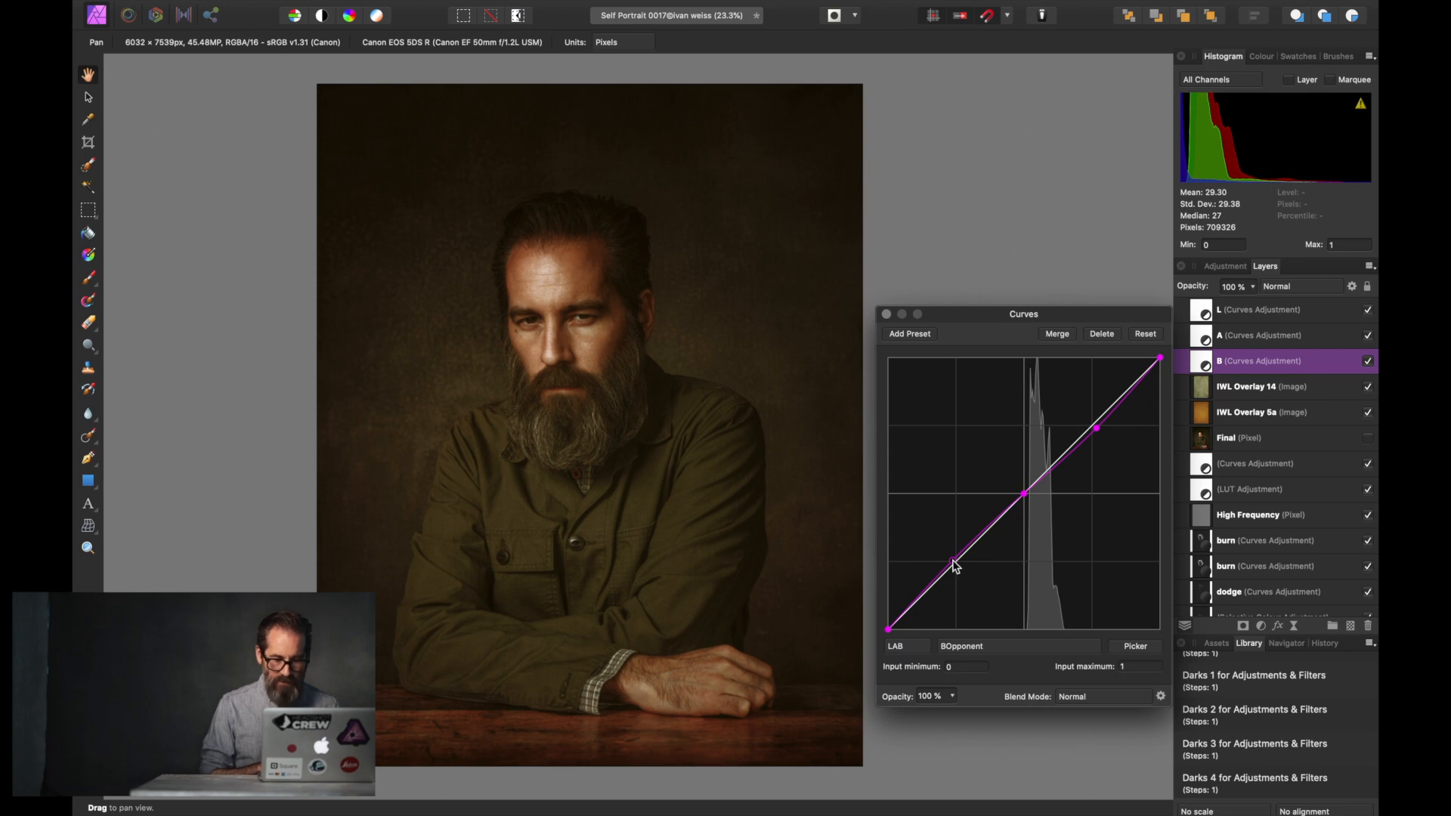
Step: Try raising the BOpponent curve's midpoint, settle it slightly below the diagonal, and save the document with the adjustment closed
{"action": "left_click", "coordinate": [1024, 494]}
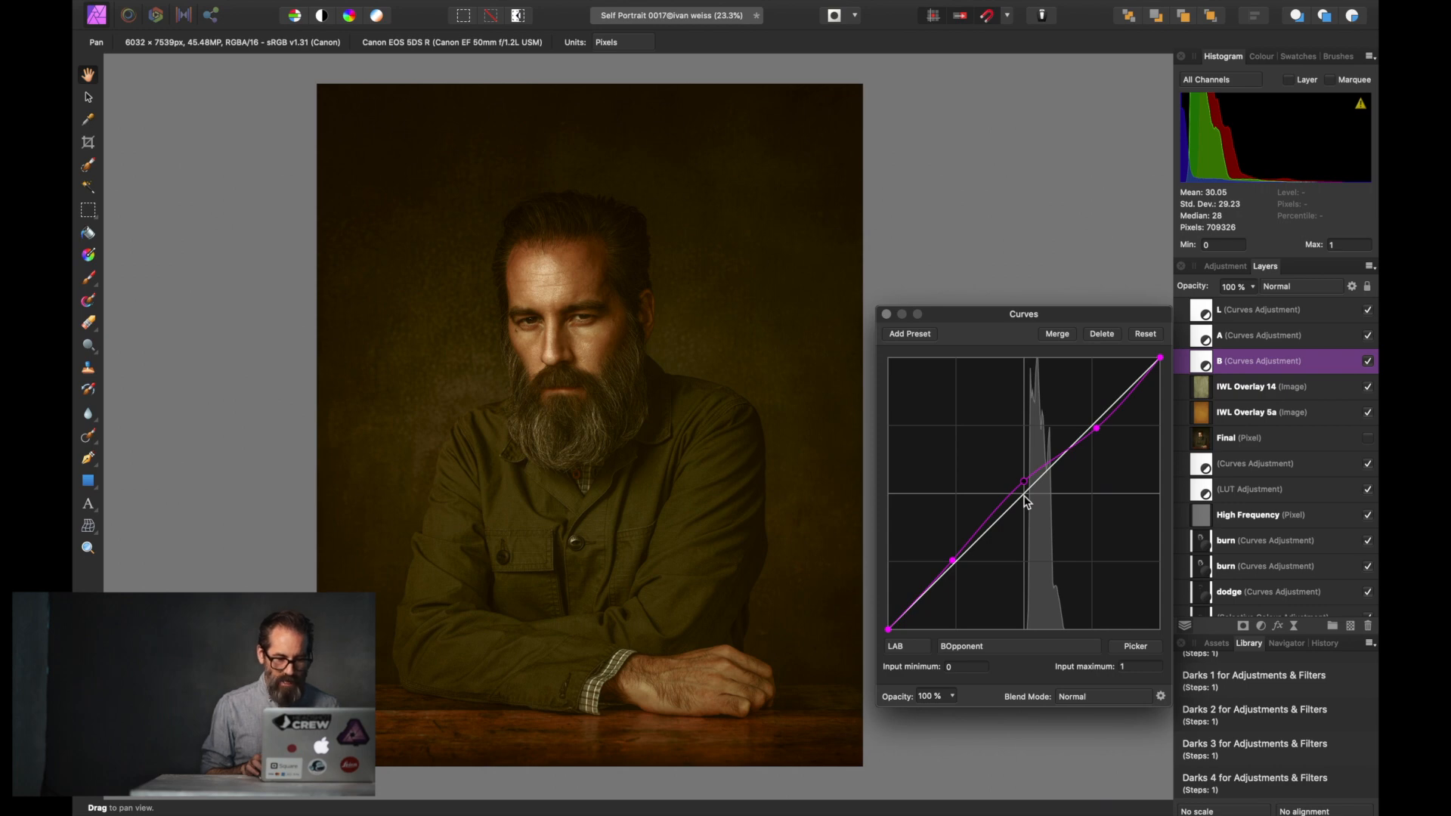
{"action": "left_click_drag", "start_coordinate": [1023, 496], "coordinate": [1025, 500]}
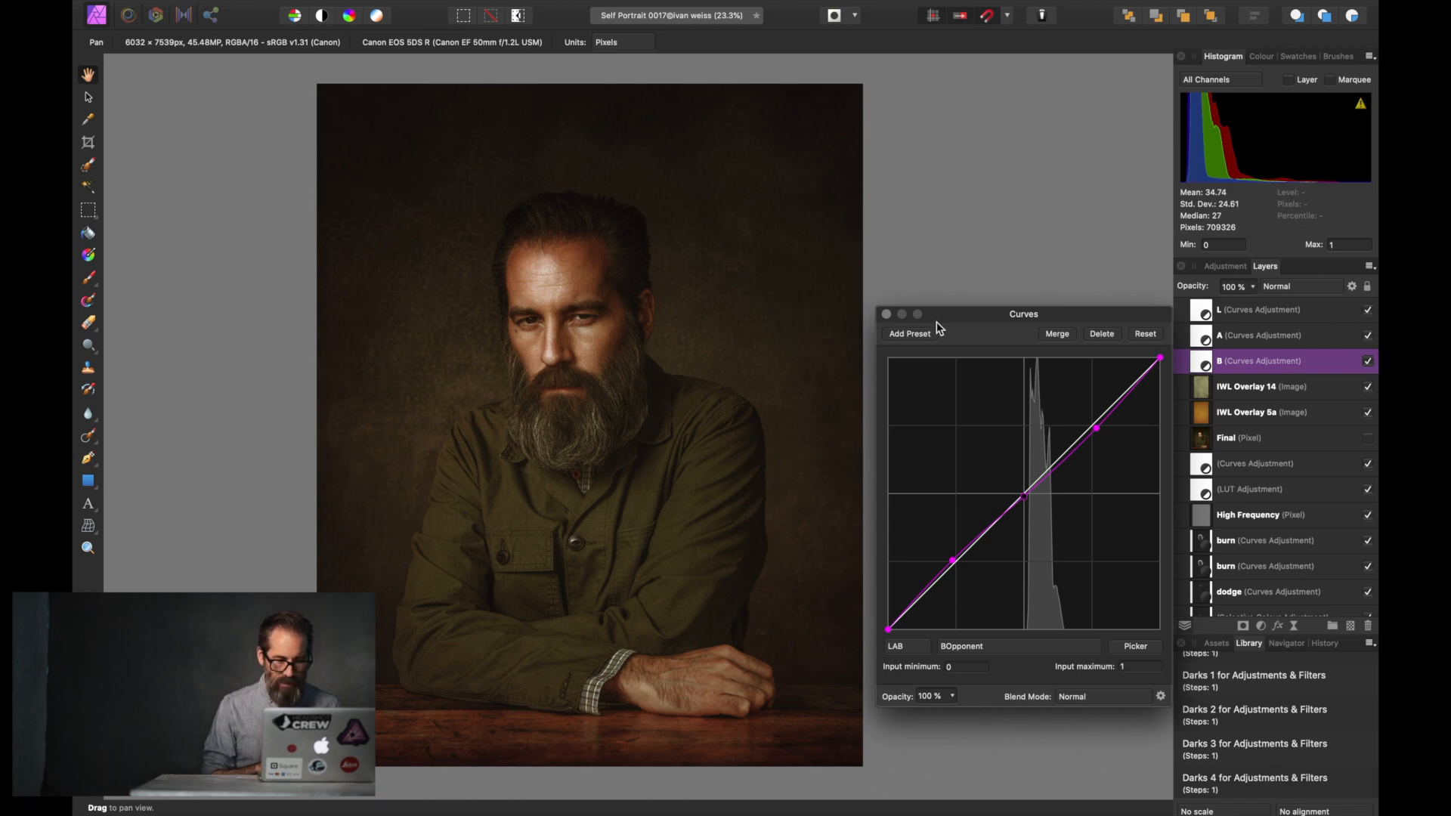
{"action": "left_click", "coordinate": [887, 314]}
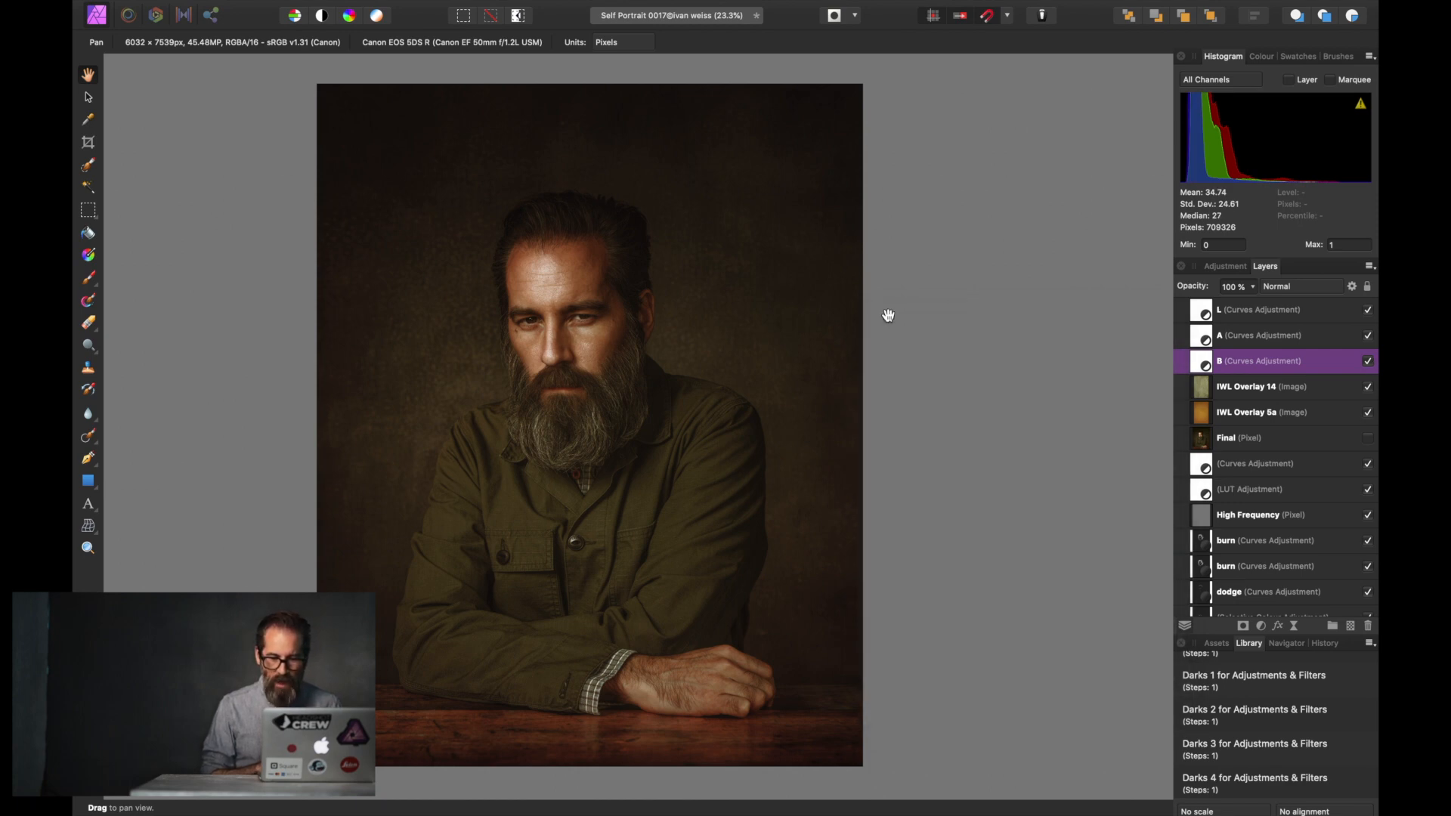
{"action": "key", "text": "super+s"}
Step: Open the A layer's Curves adjustment, choose the AOpponent channel and anchor the curve at its midpoint
{"action": "left_click", "coordinate": [1205, 342]}
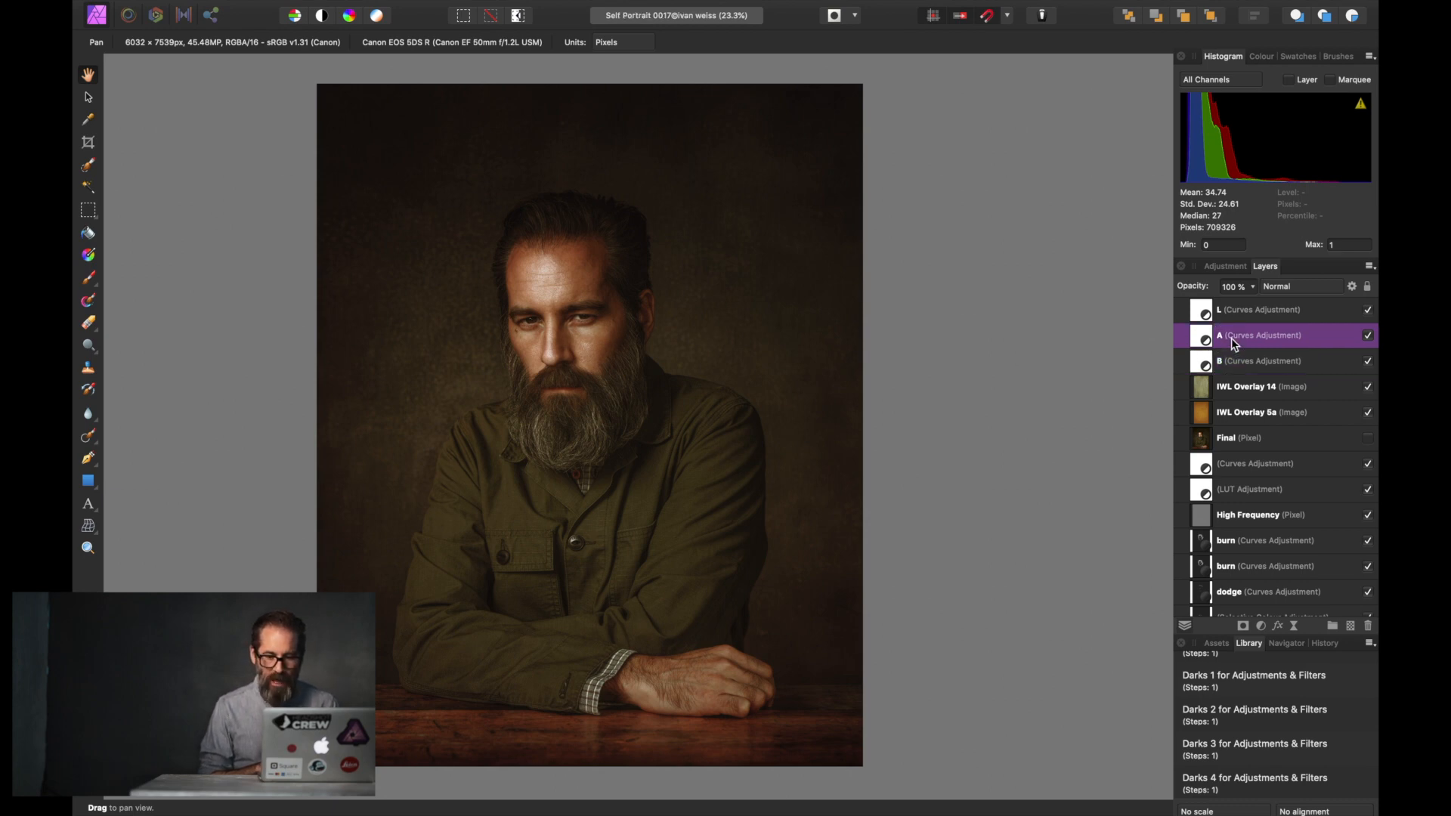
{"action": "double_click", "coordinate": [1203, 336]}
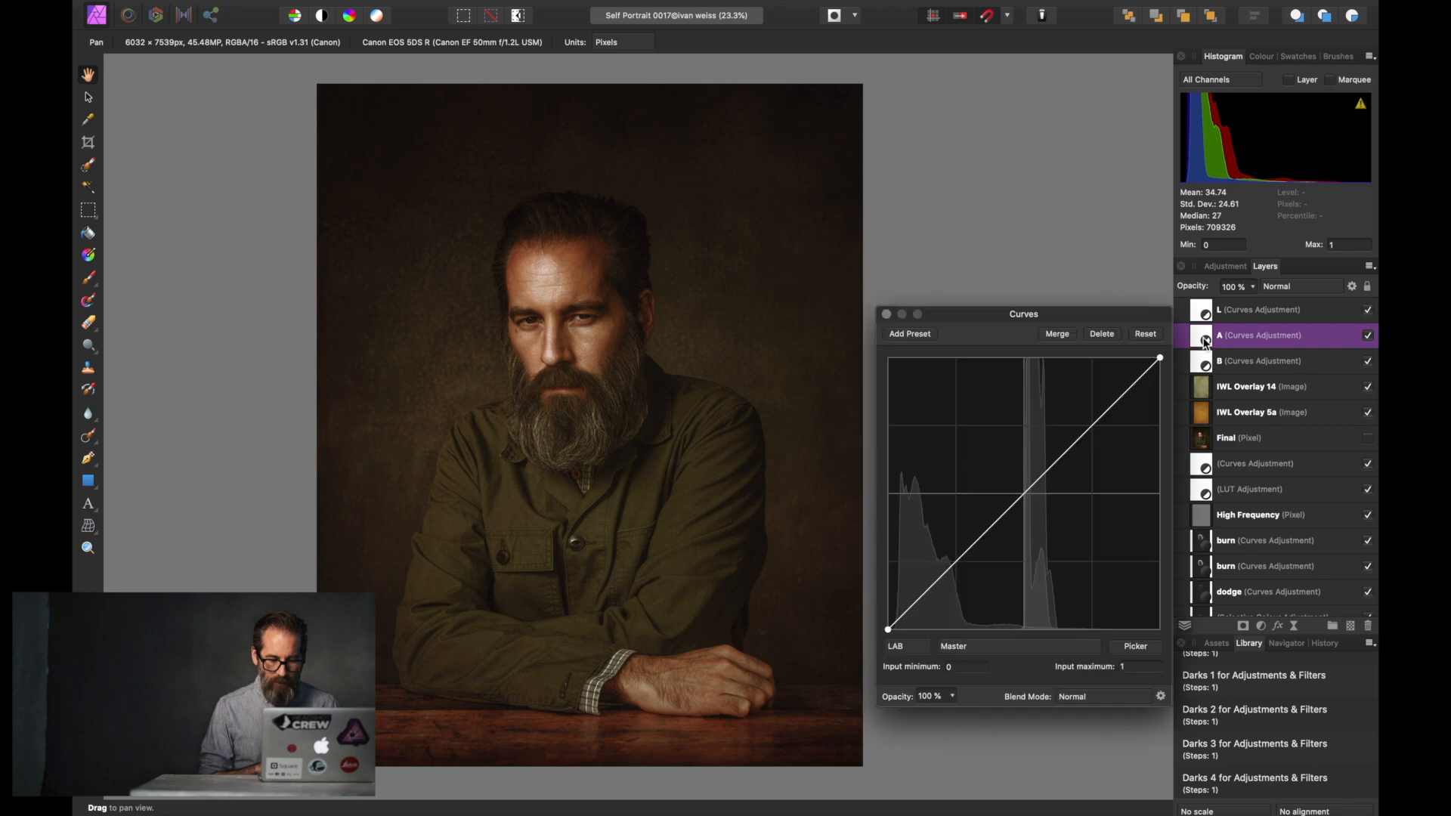
{"action": "left_click", "coordinate": [982, 646]}
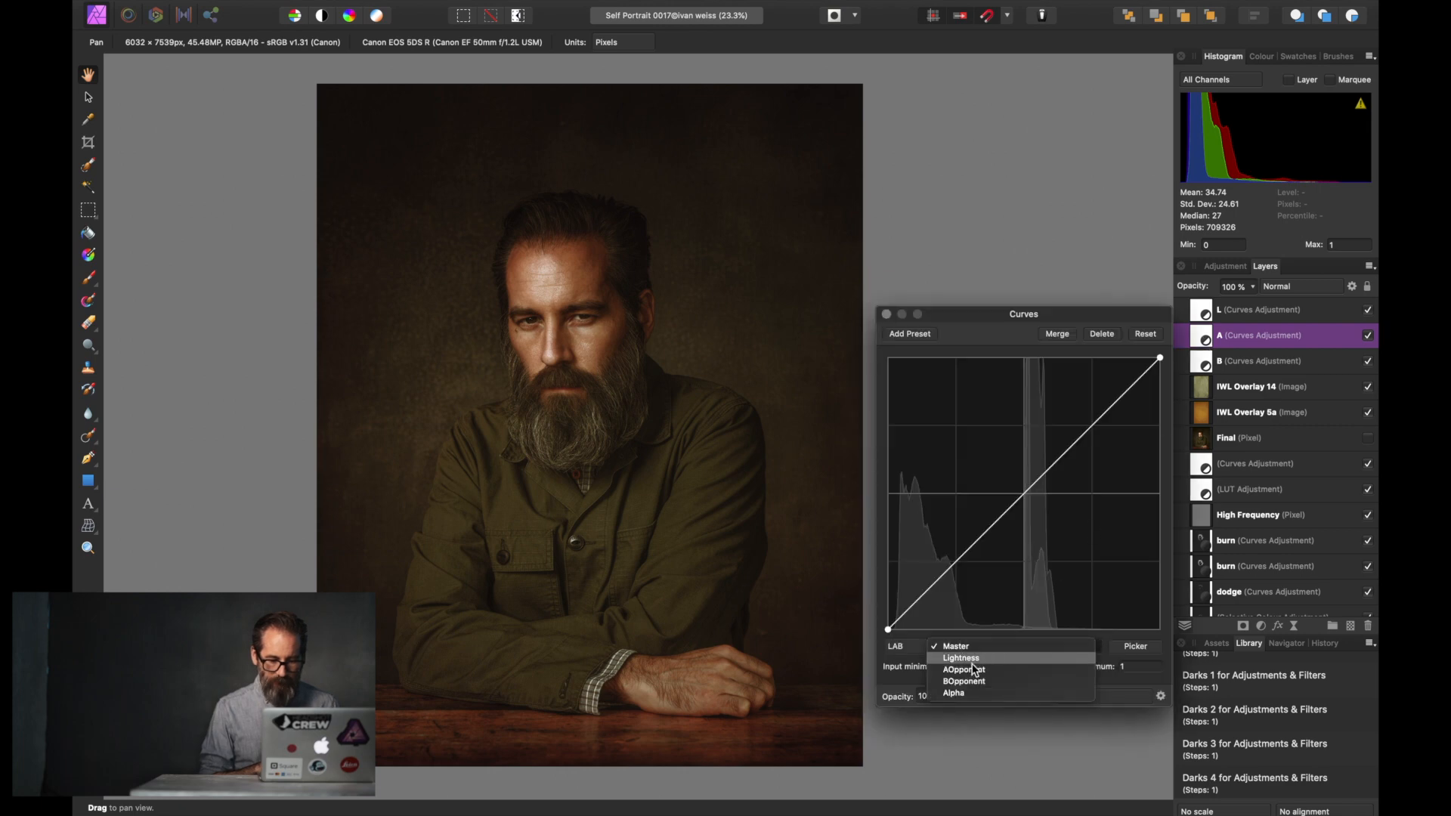
{"action": "left_click", "coordinate": [970, 678]}
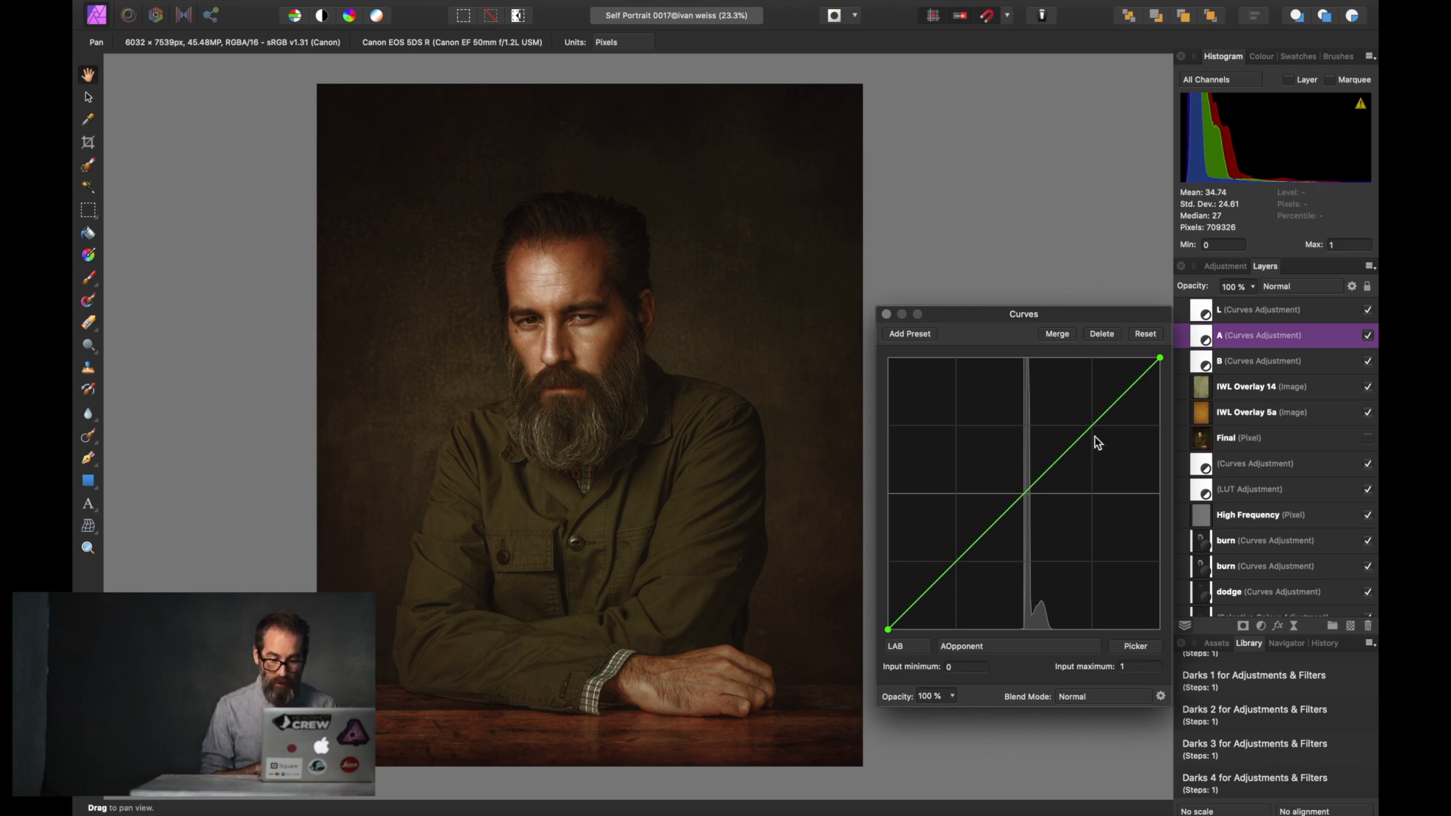
{"action": "left_click", "coordinate": [1025, 494]}
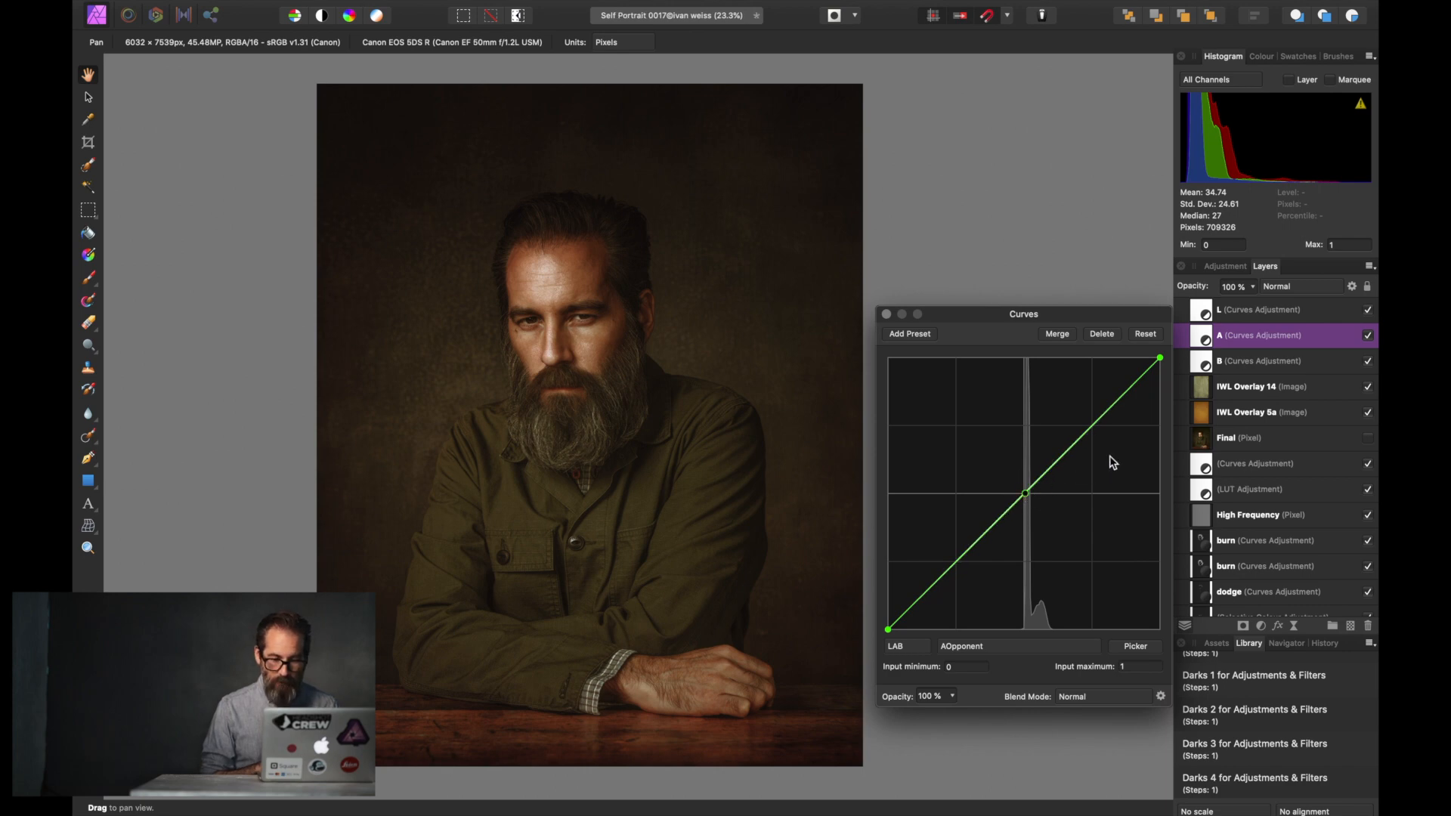
Step: Raise the AOpponent curve's upper quarter slightly above the diagonal, anchor its lower quarter slightly below, and close the adjustment
{"action": "left_click", "coordinate": [1095, 425]}
{"action": "left_click_drag", "start_coordinate": [1094, 425], "coordinate": [1095, 418]}
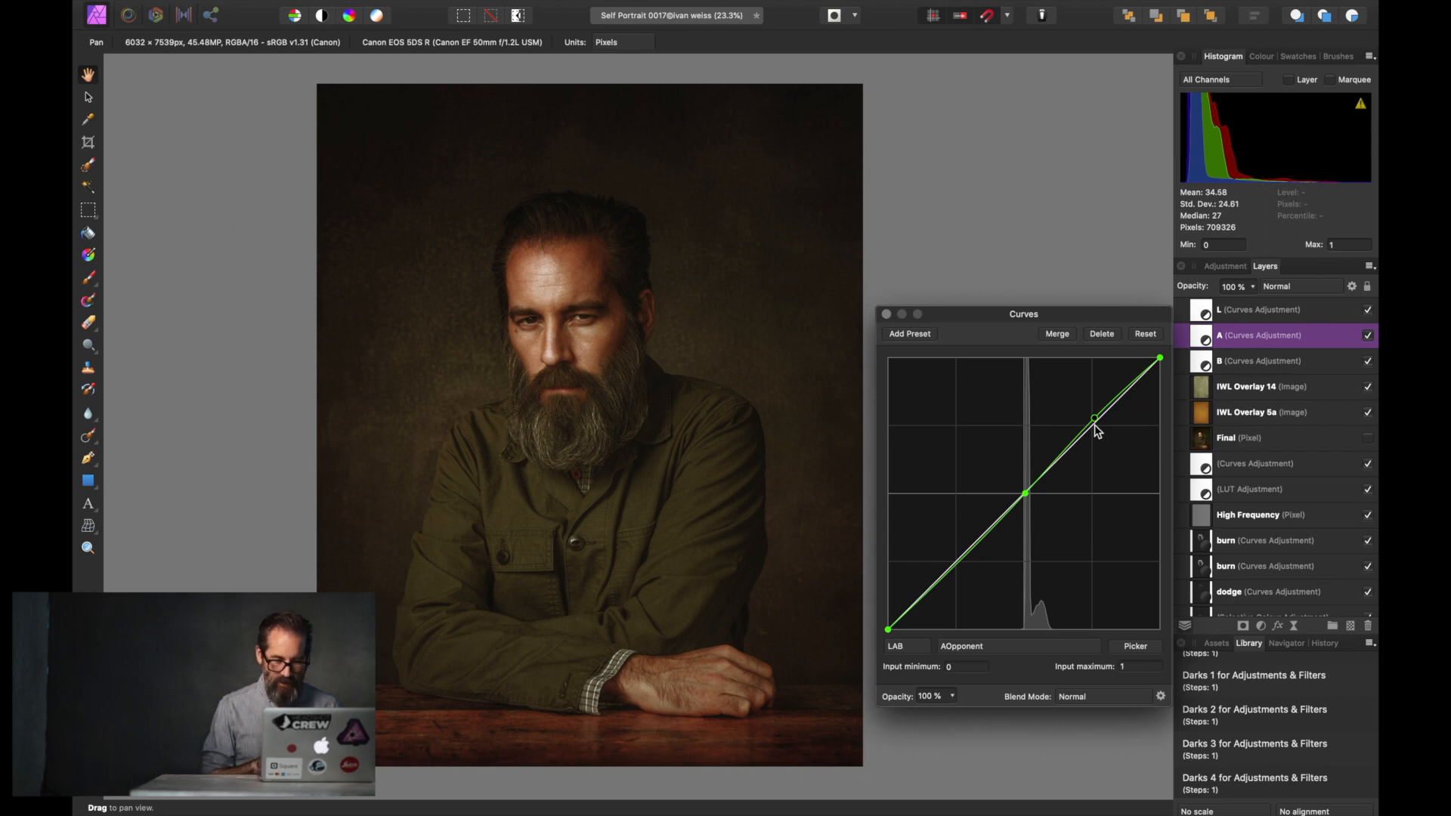
{"action": "left_click", "coordinate": [958, 560]}
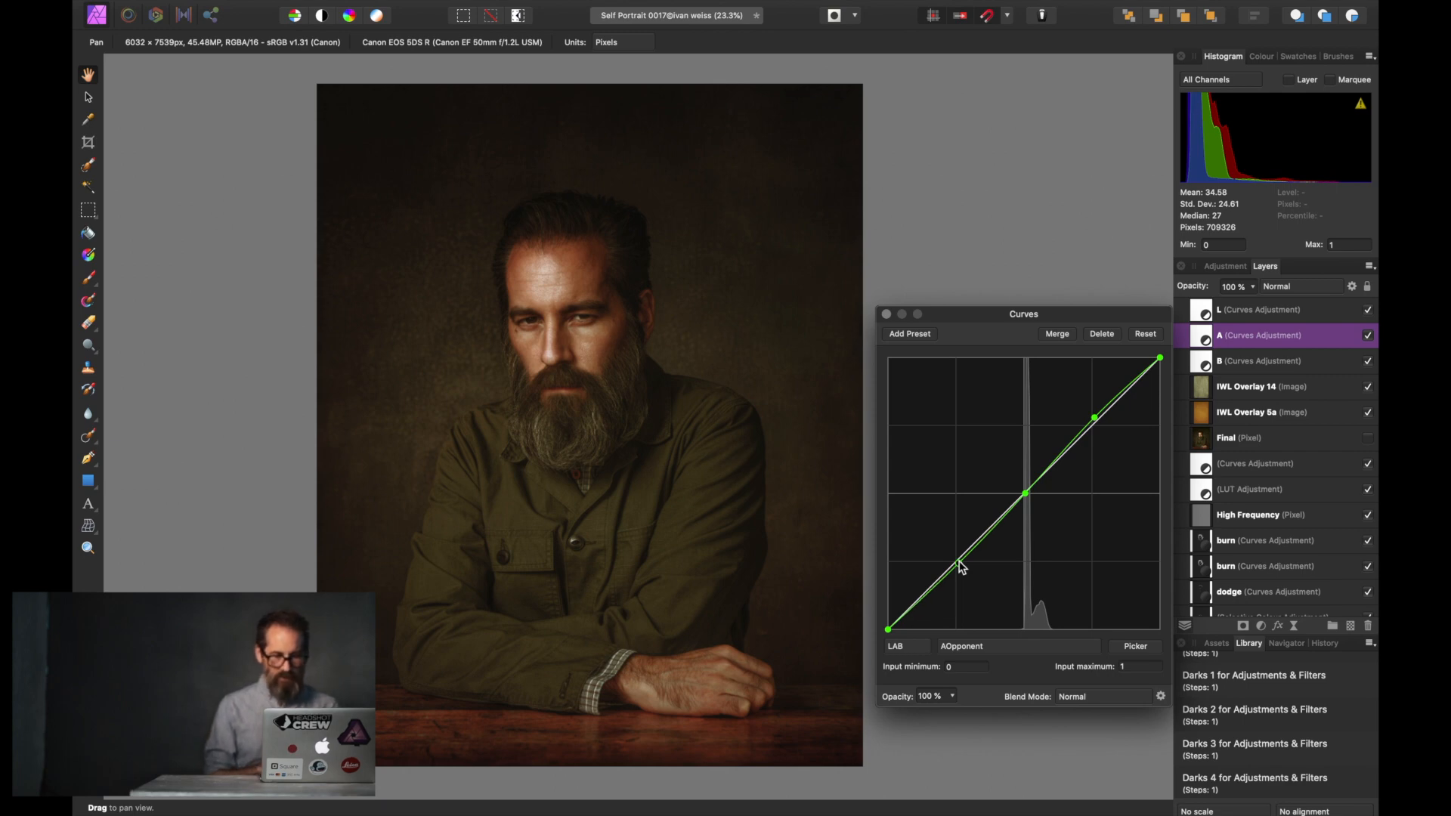
{"action": "left_click", "coordinate": [886, 315]}
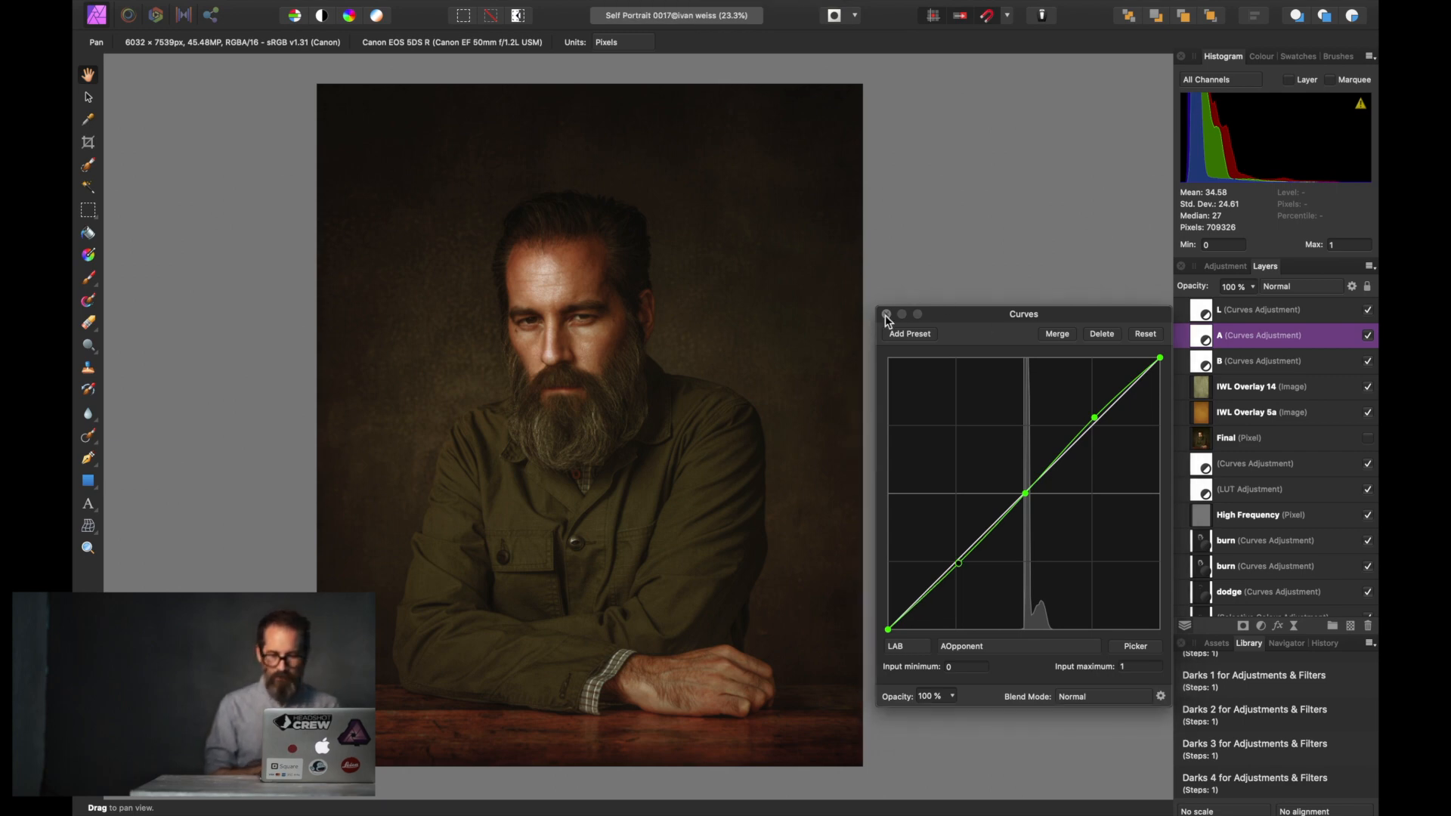
Step: Open the L layer's Curves adjustment and choose its Lightness channel
{"action": "left_click", "coordinate": [1223, 311]}
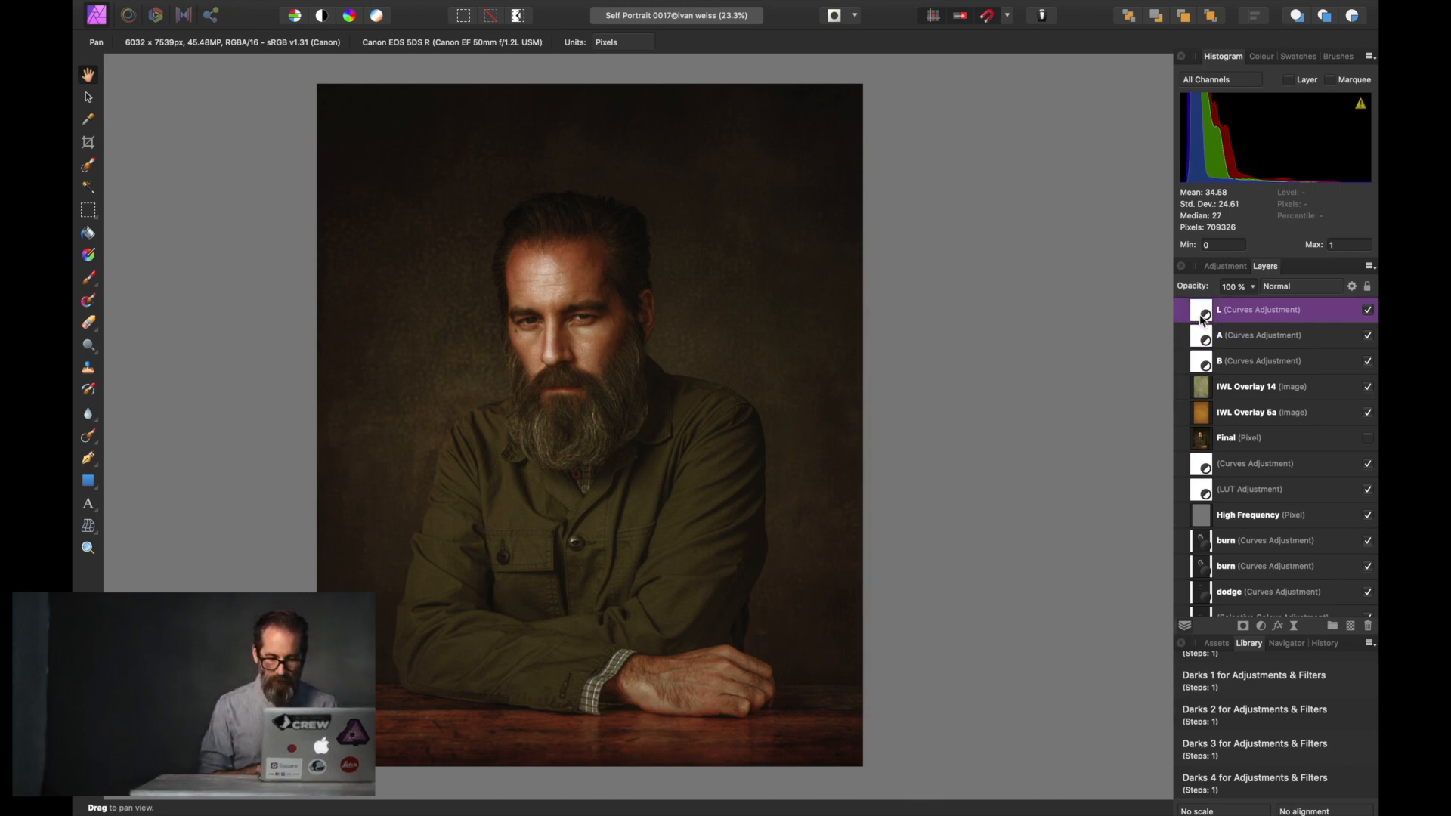
{"action": "double_click", "coordinate": [1201, 318]}
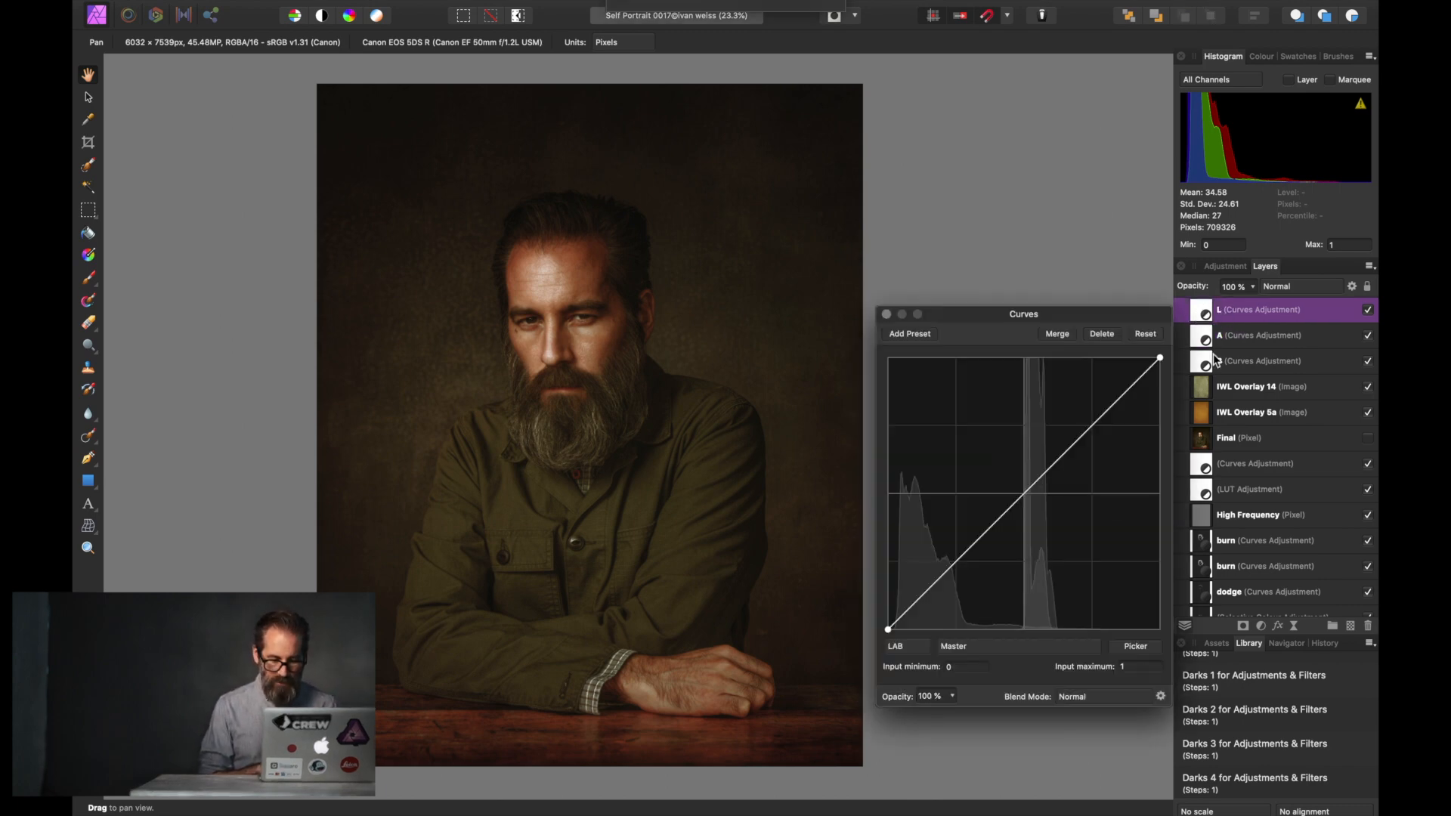
{"action": "left_click", "coordinate": [959, 646]}
{"action": "left_click", "coordinate": [956, 664]}
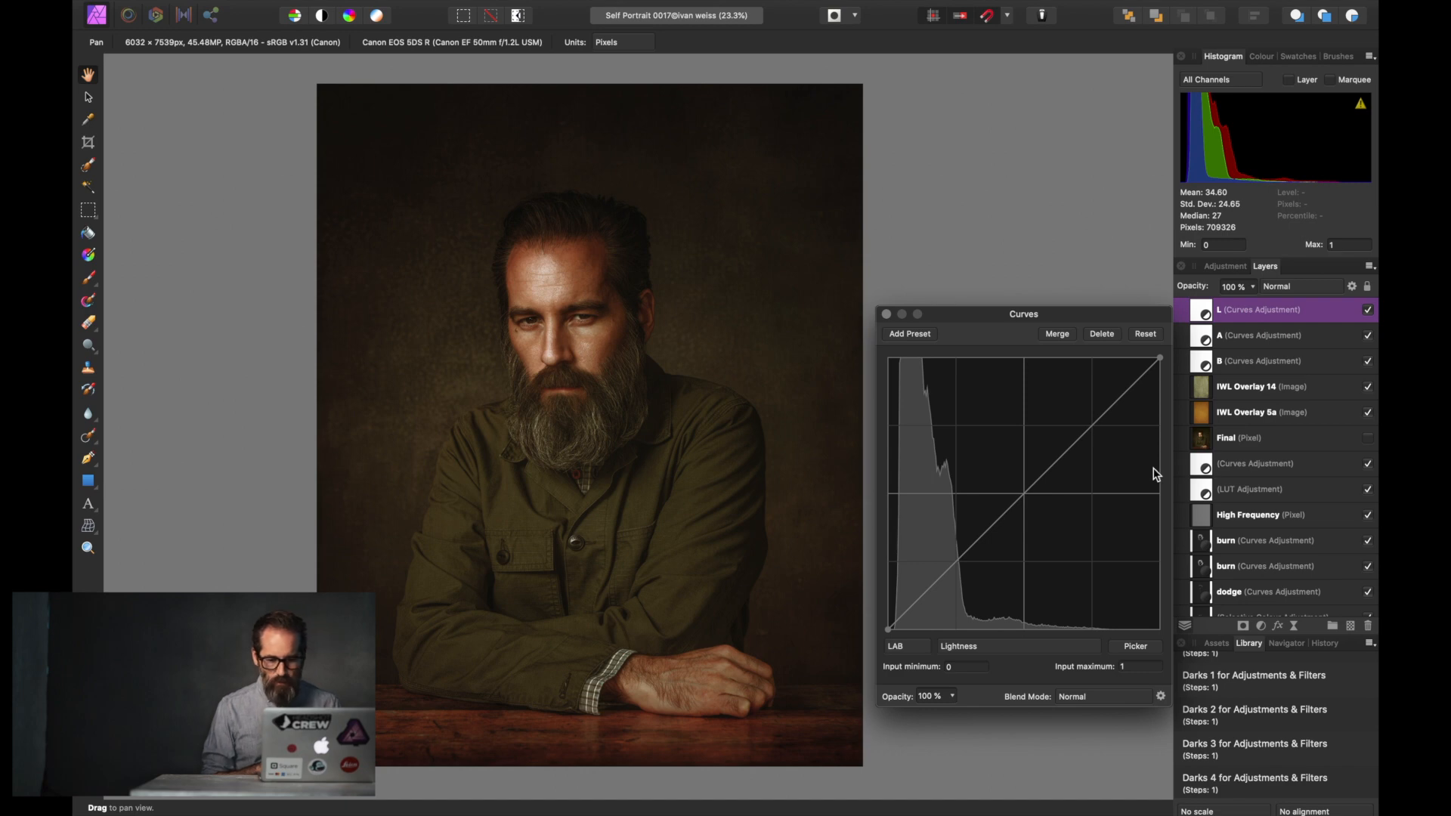
Step: Shift the Lightness curve's white point inward to about 90% input, add a midpoint close to the original diagonal, and close the adjustment
{"action": "left_click", "coordinate": [1159, 358]}
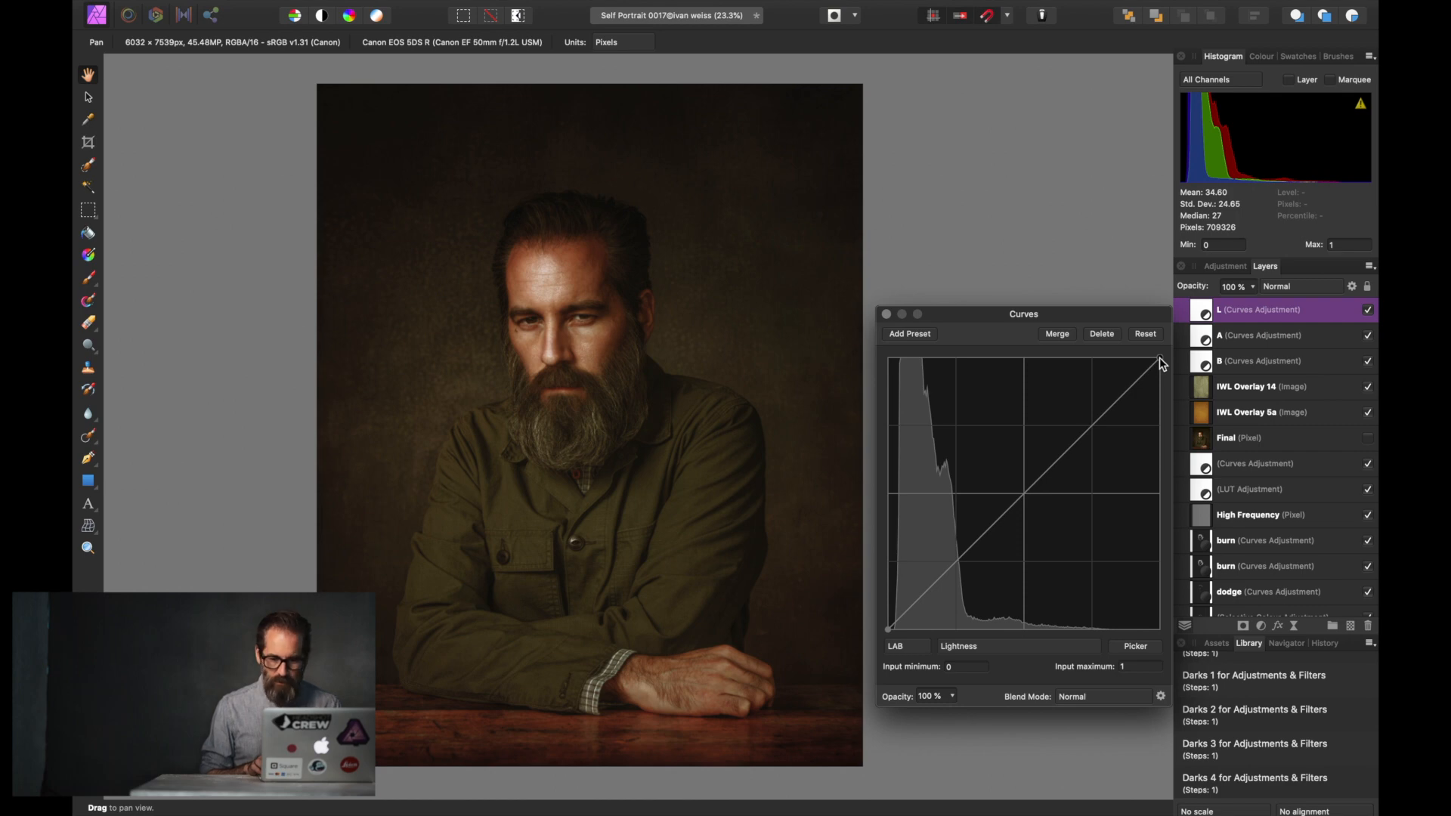
{"action": "left_click_drag", "start_coordinate": [1160, 358], "coordinate": [1159, 358]}
{"action": "key", "text": "Left"}
{"action": "key", "text": "Left"}
{"action": "key", "text": "Left"}
{"action": "key", "text": "Left"}
{"action": "key", "text": "Left"}
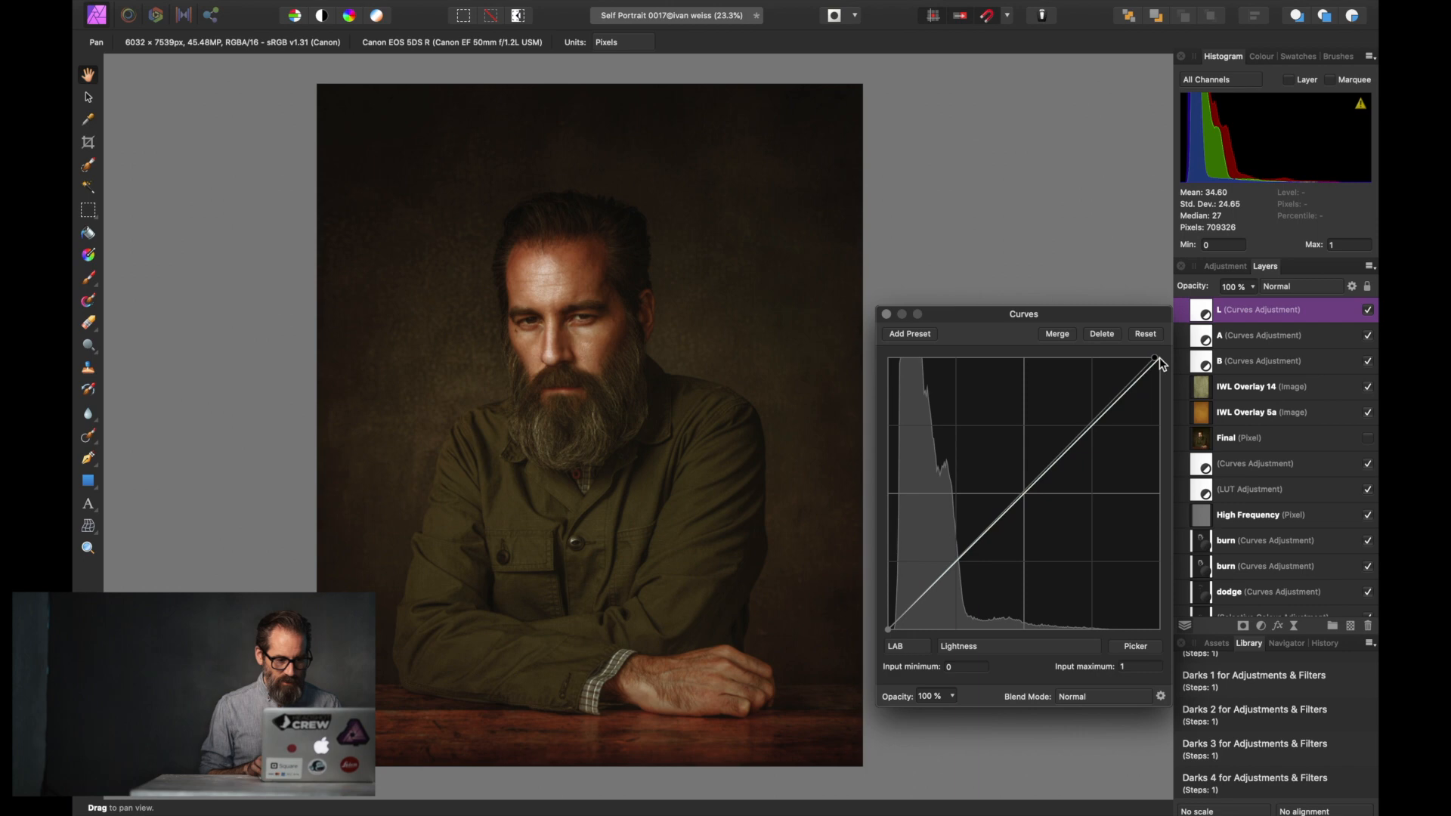
{"action": "key", "text": "Left"}
{"action": "key", "text": "Left"}
{"action": "key", "text": "Left"}
{"action": "key", "text": "Left"}
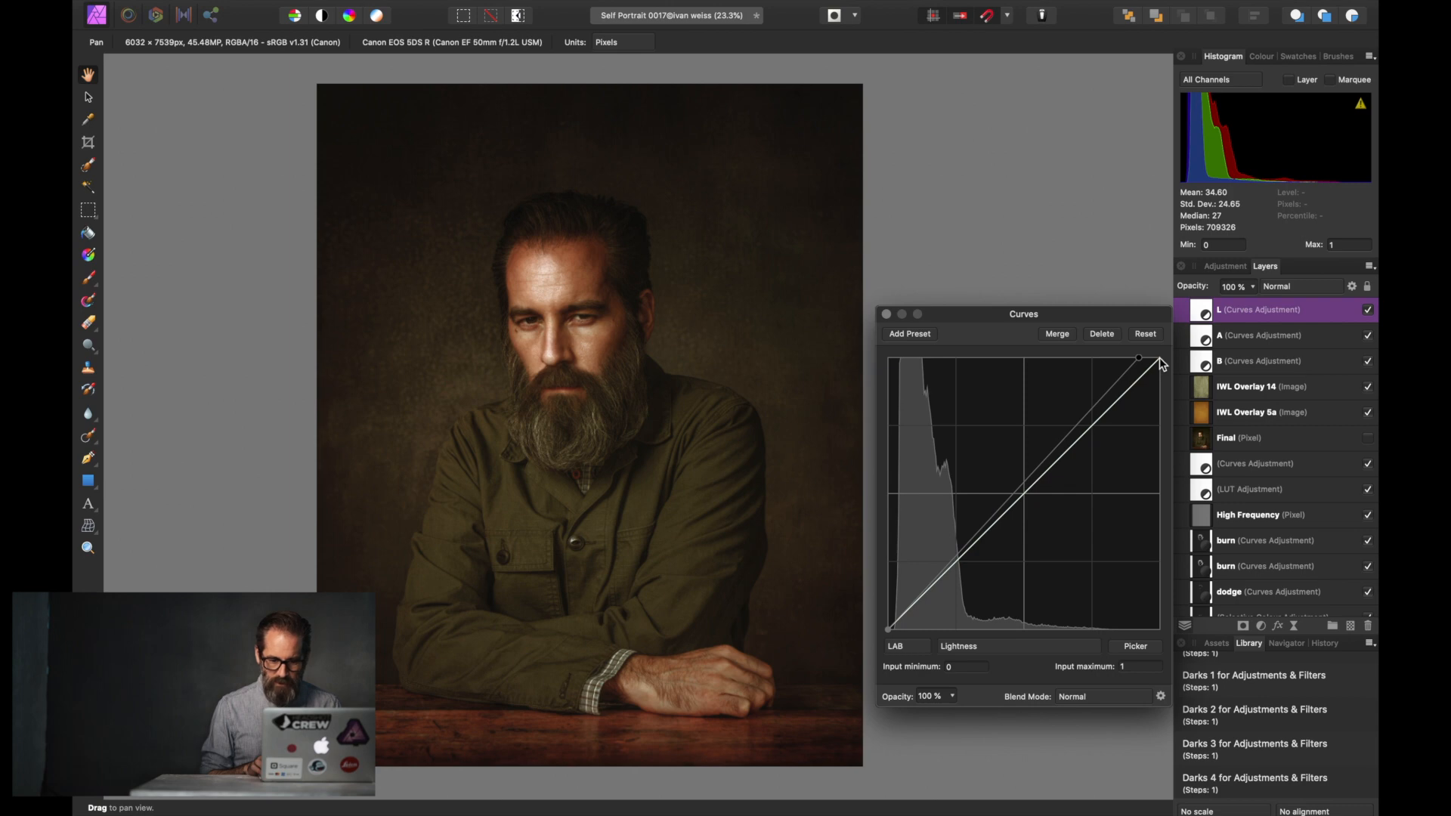
{"action": "key", "text": "Left"}
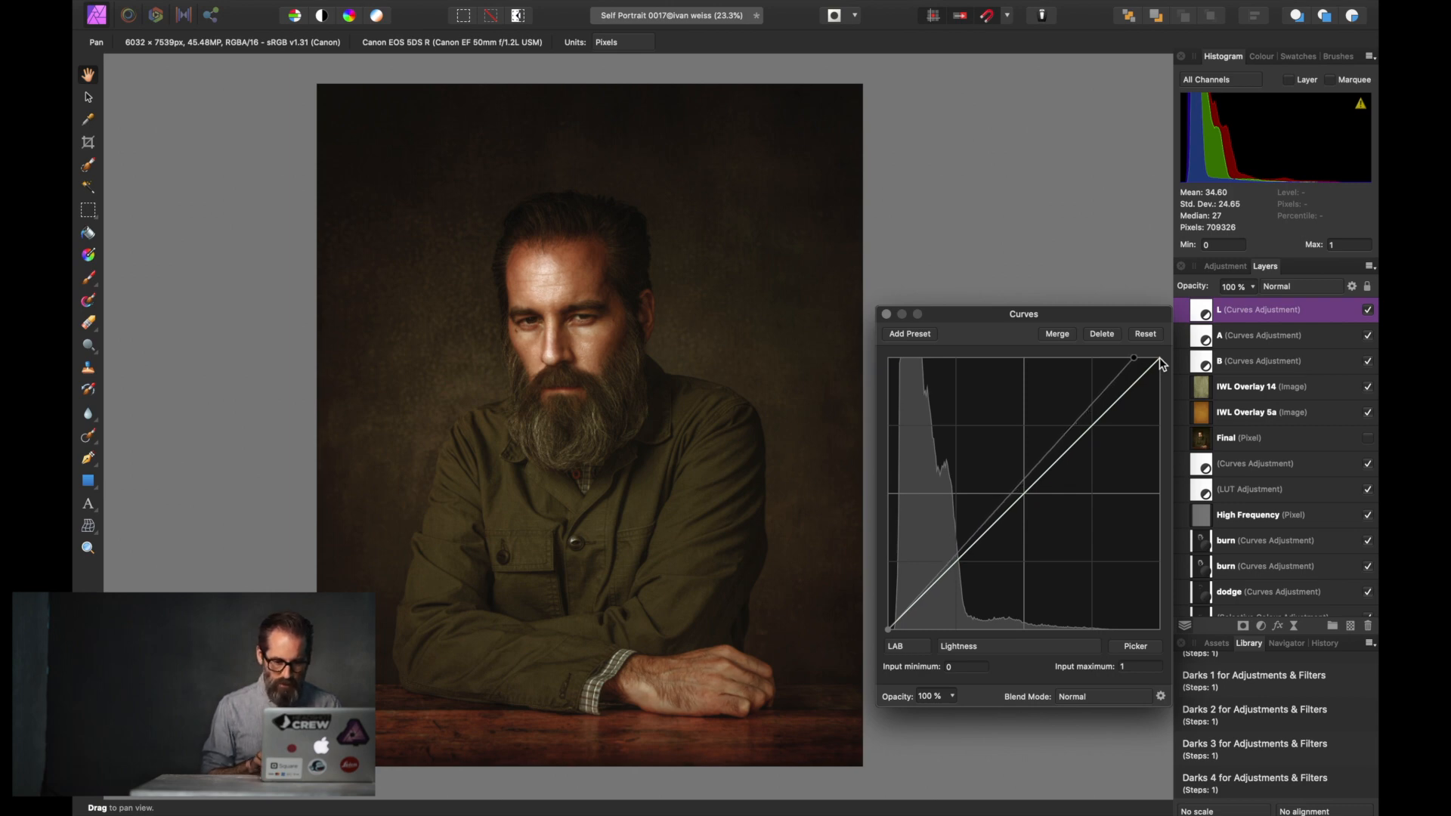
{"action": "key", "text": "Left"}
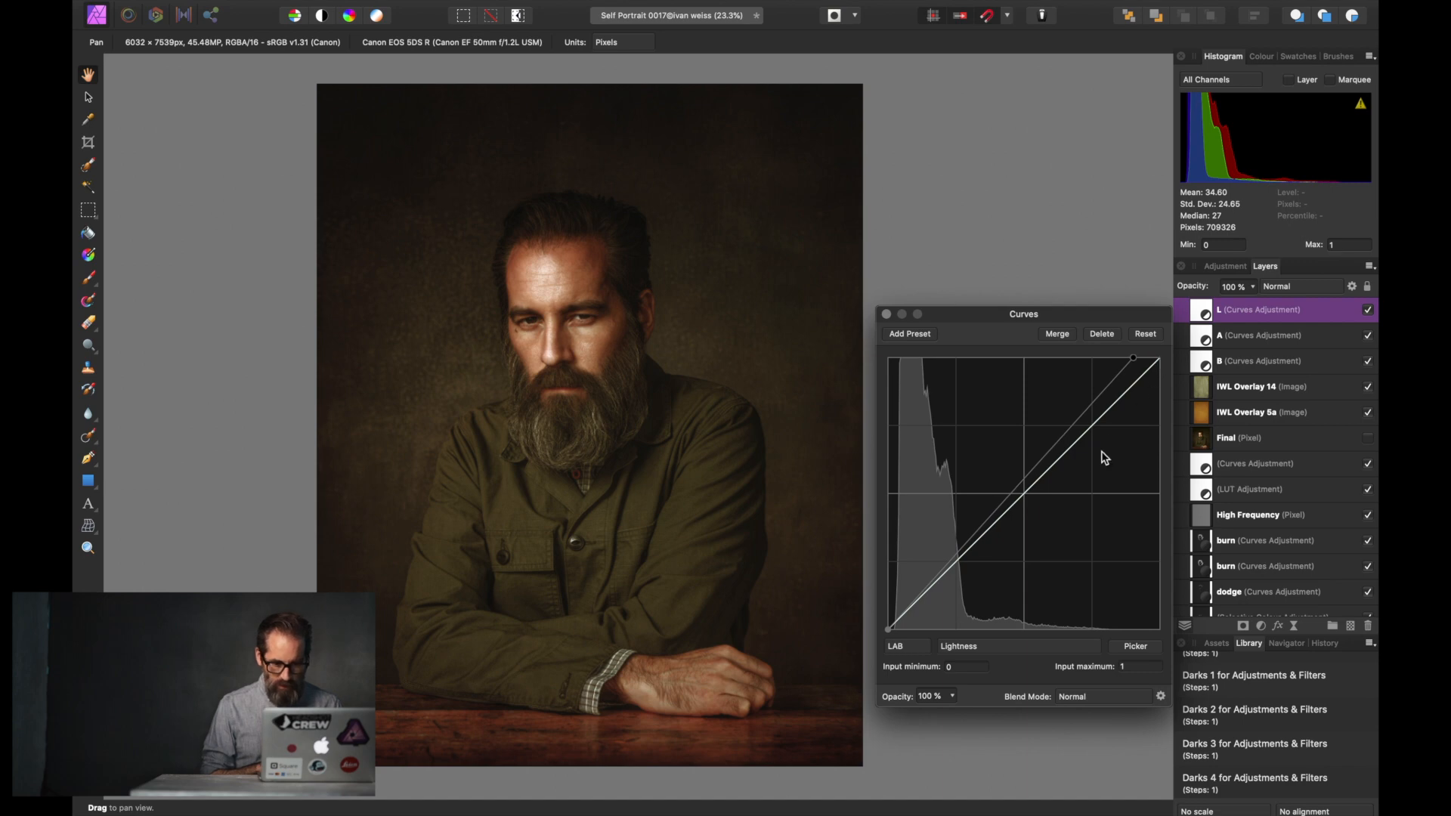
{"action": "left_click", "coordinate": [1012, 497]}
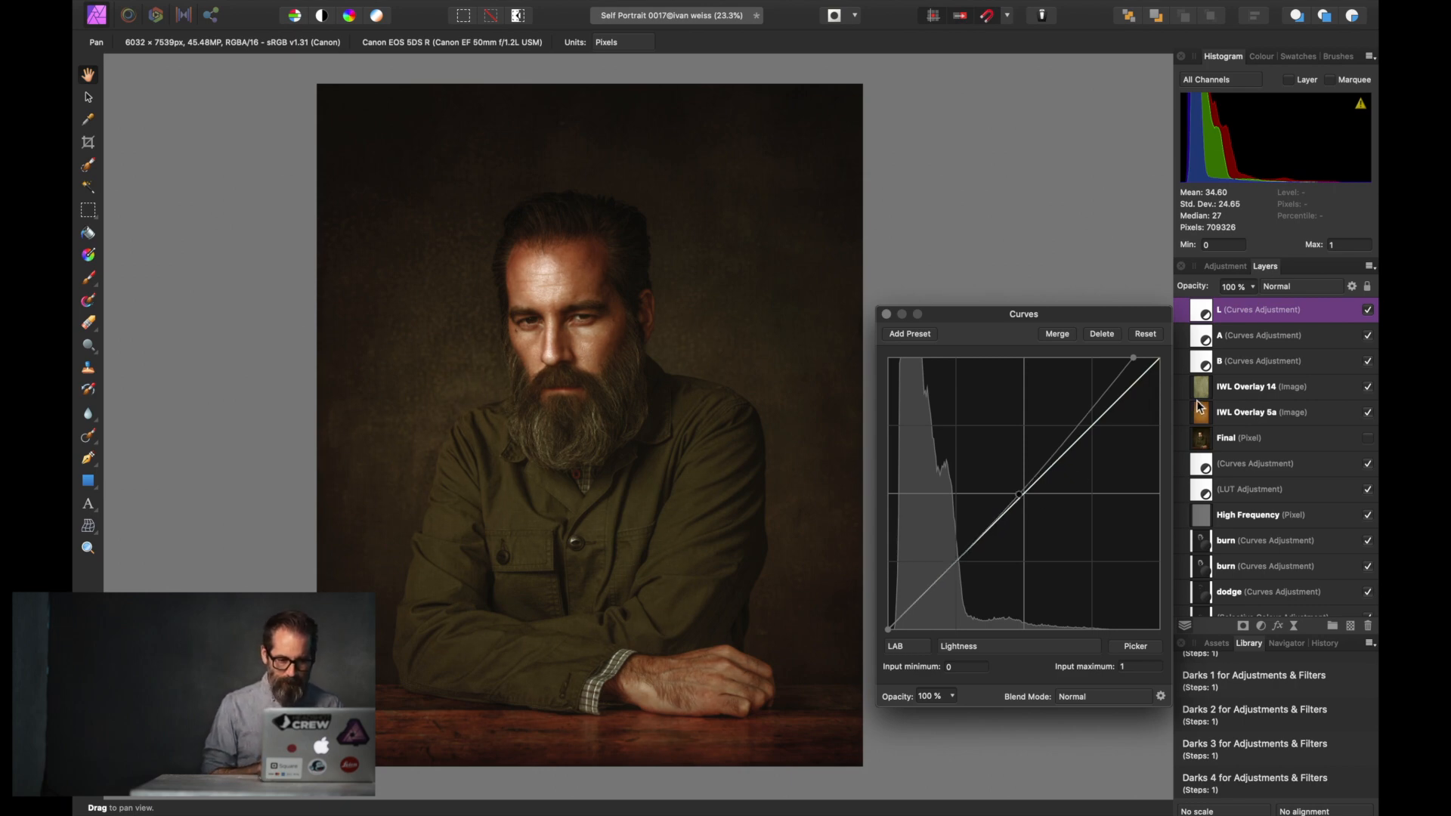
{"action": "left_click", "coordinate": [887, 314]}
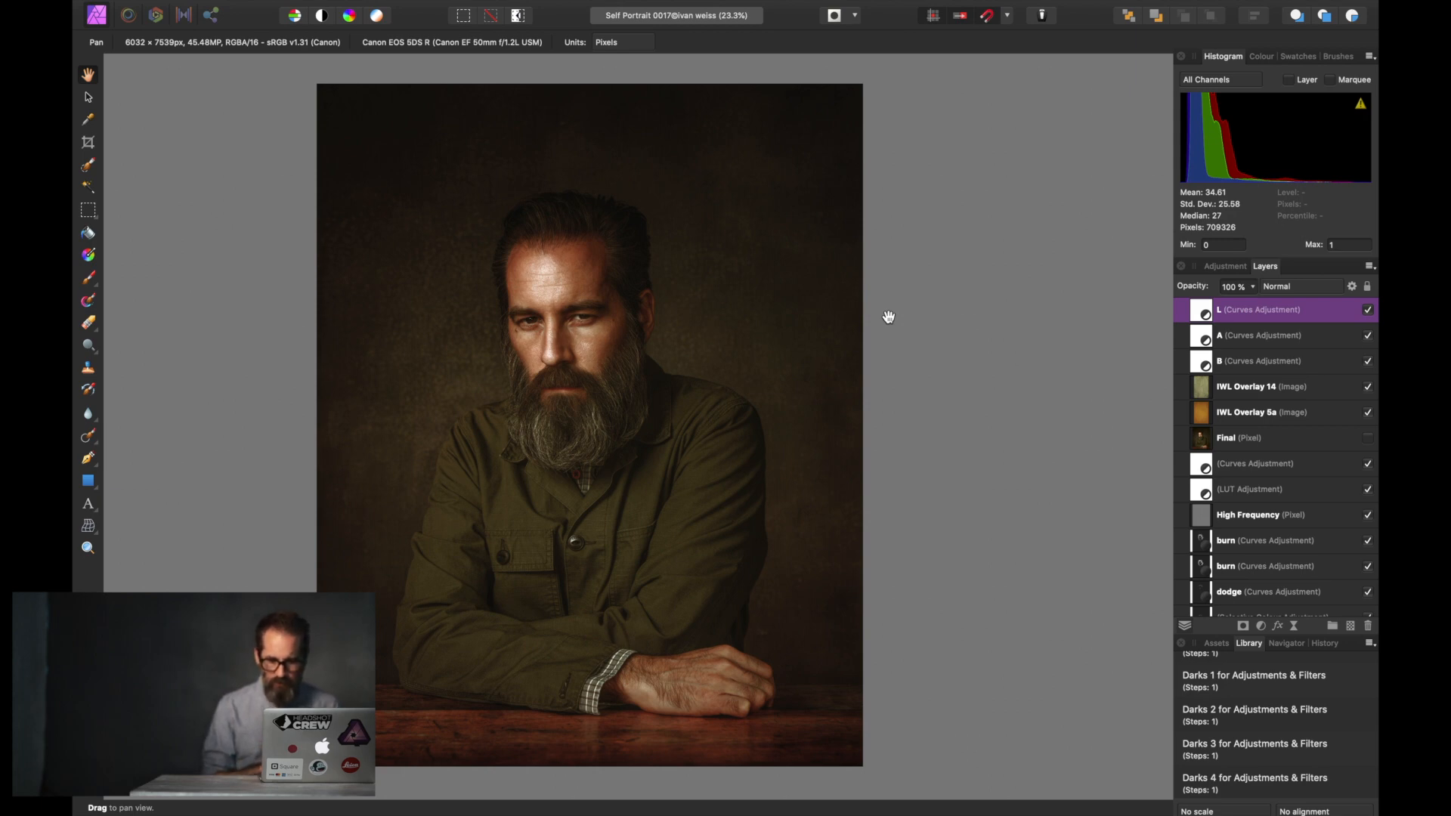
Step: Add a Colour Balance adjustment above the L layer and set its Shadows to Yellow/Blue 14% and Cyan/Red 4%
{"action": "left_click", "coordinate": [1262, 628]}
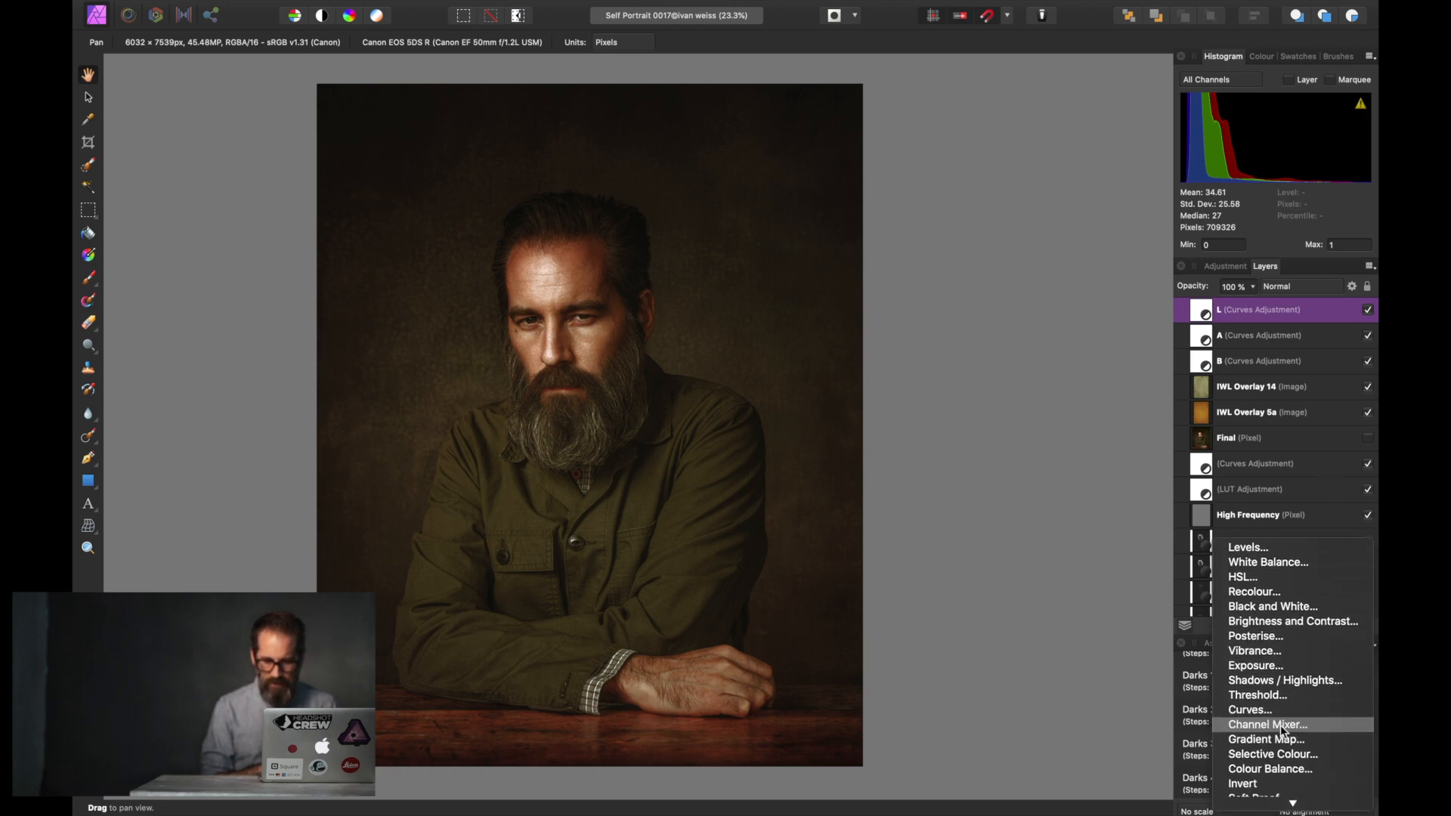
{"action": "left_click", "coordinate": [1265, 766]}
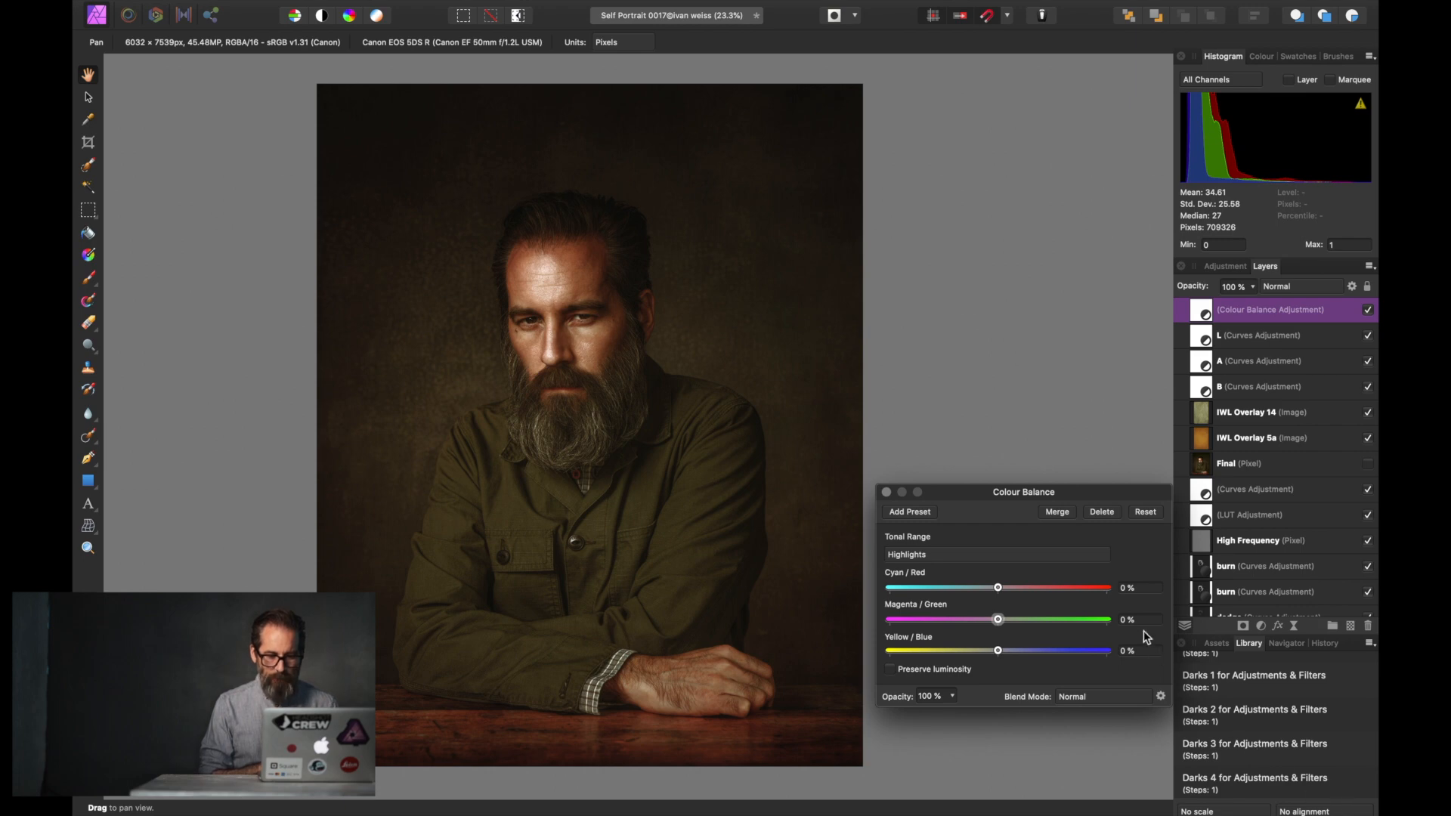
{"action": "left_click_drag", "start_coordinate": [979, 498], "coordinate": [978, 480]}
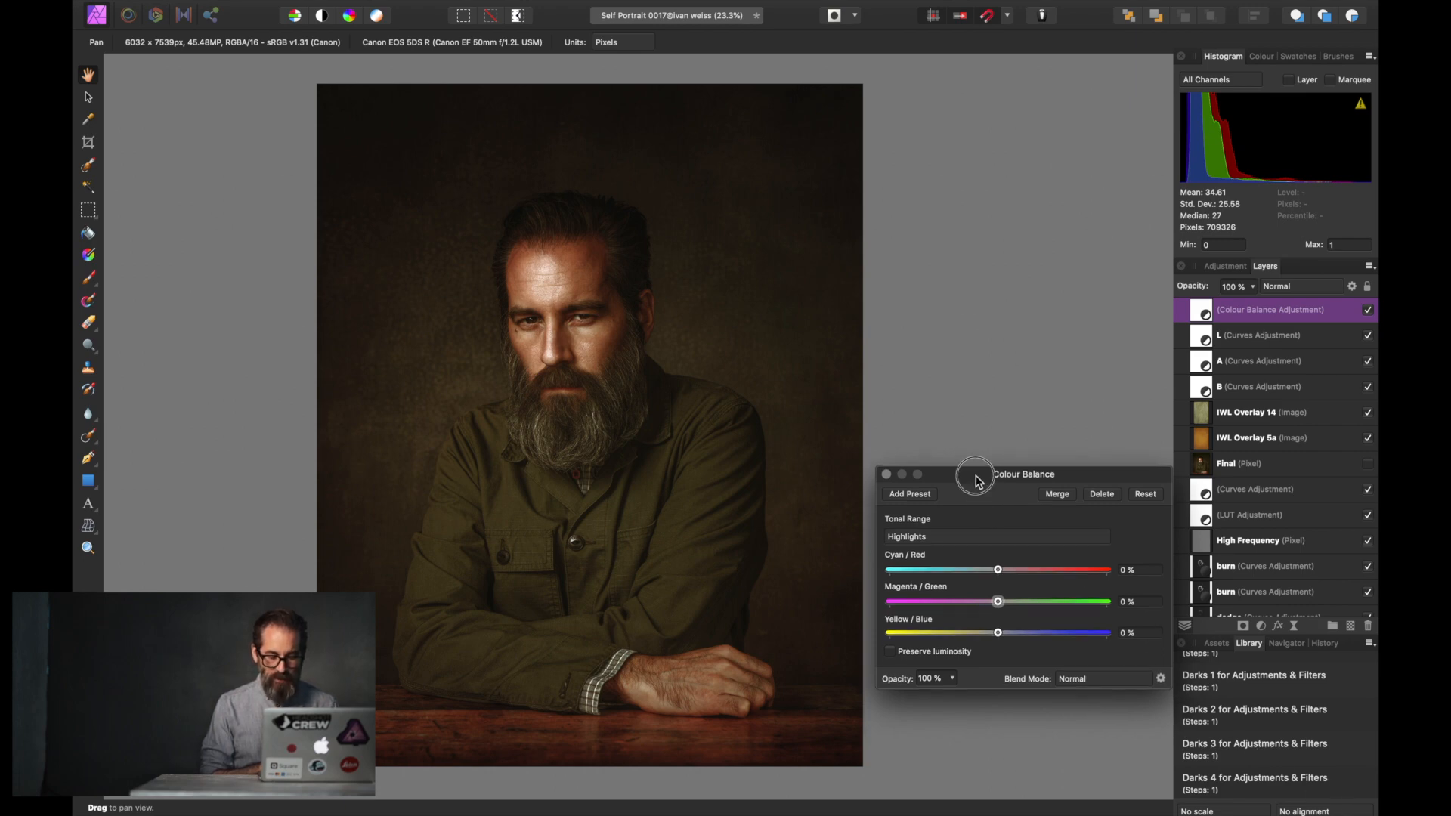
{"action": "left_click", "coordinate": [953, 534]}
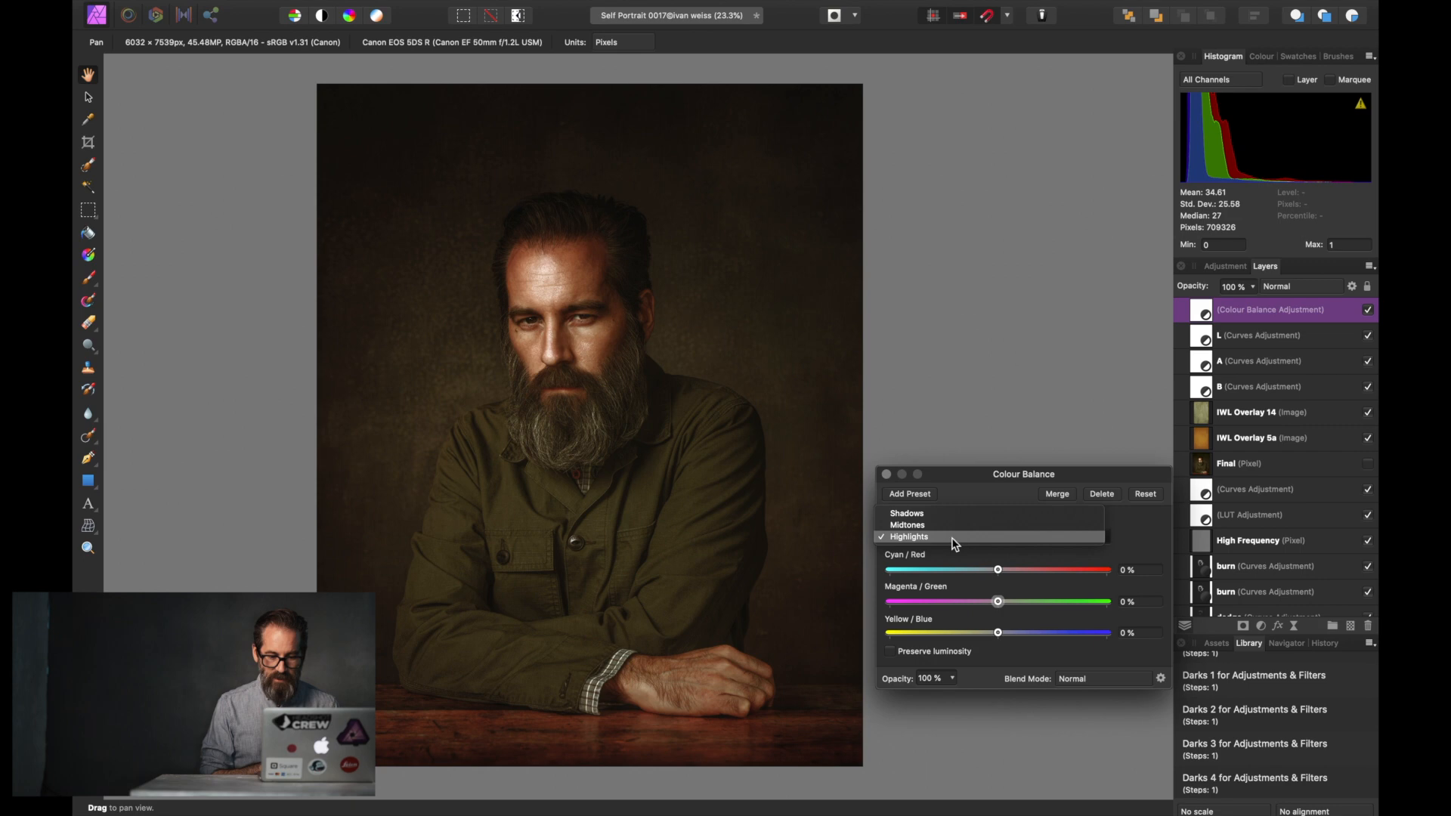
{"action": "left_click", "coordinate": [947, 514]}
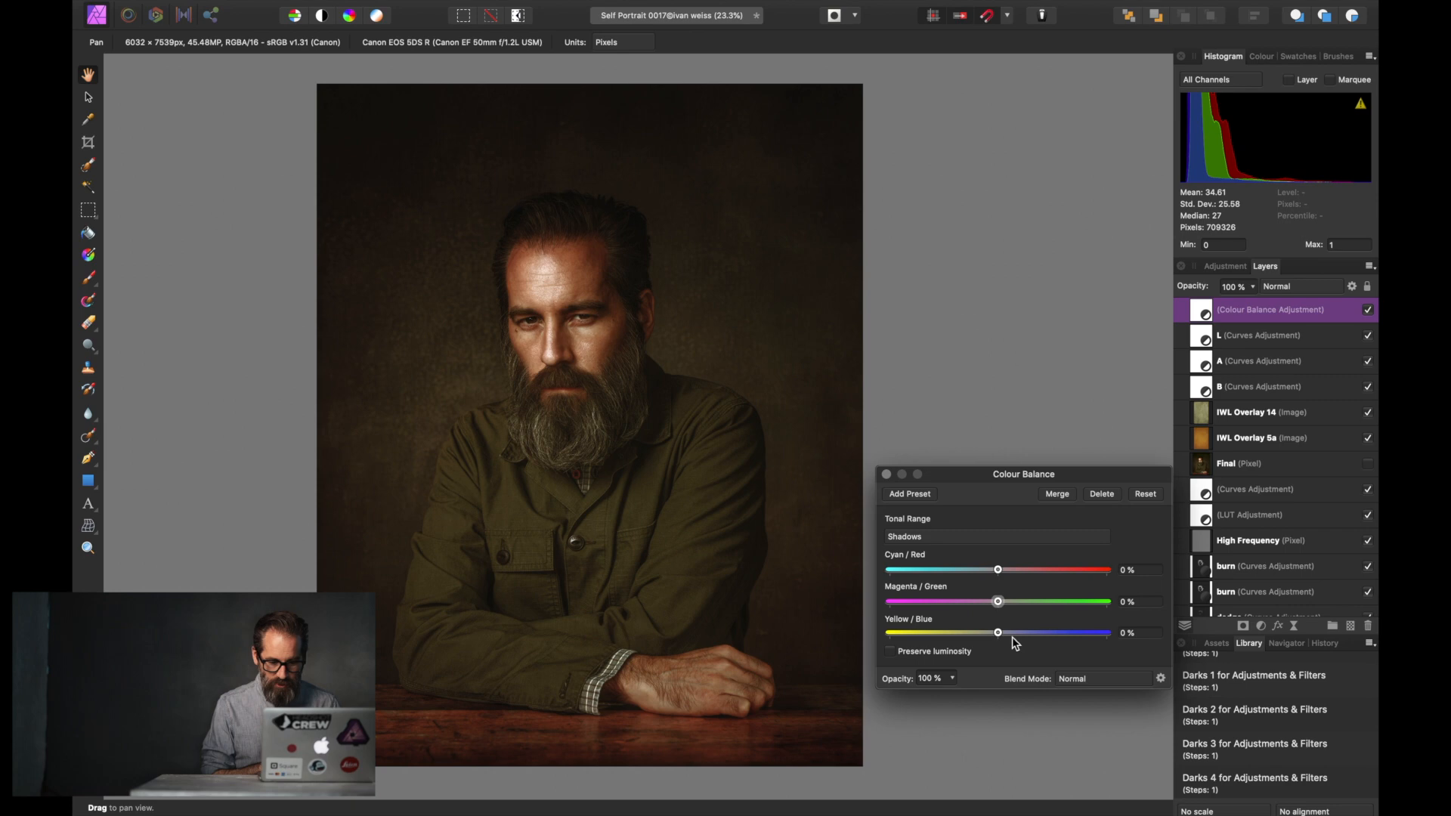
{"action": "left_click_drag", "start_coordinate": [999, 637], "coordinate": [1016, 639]}
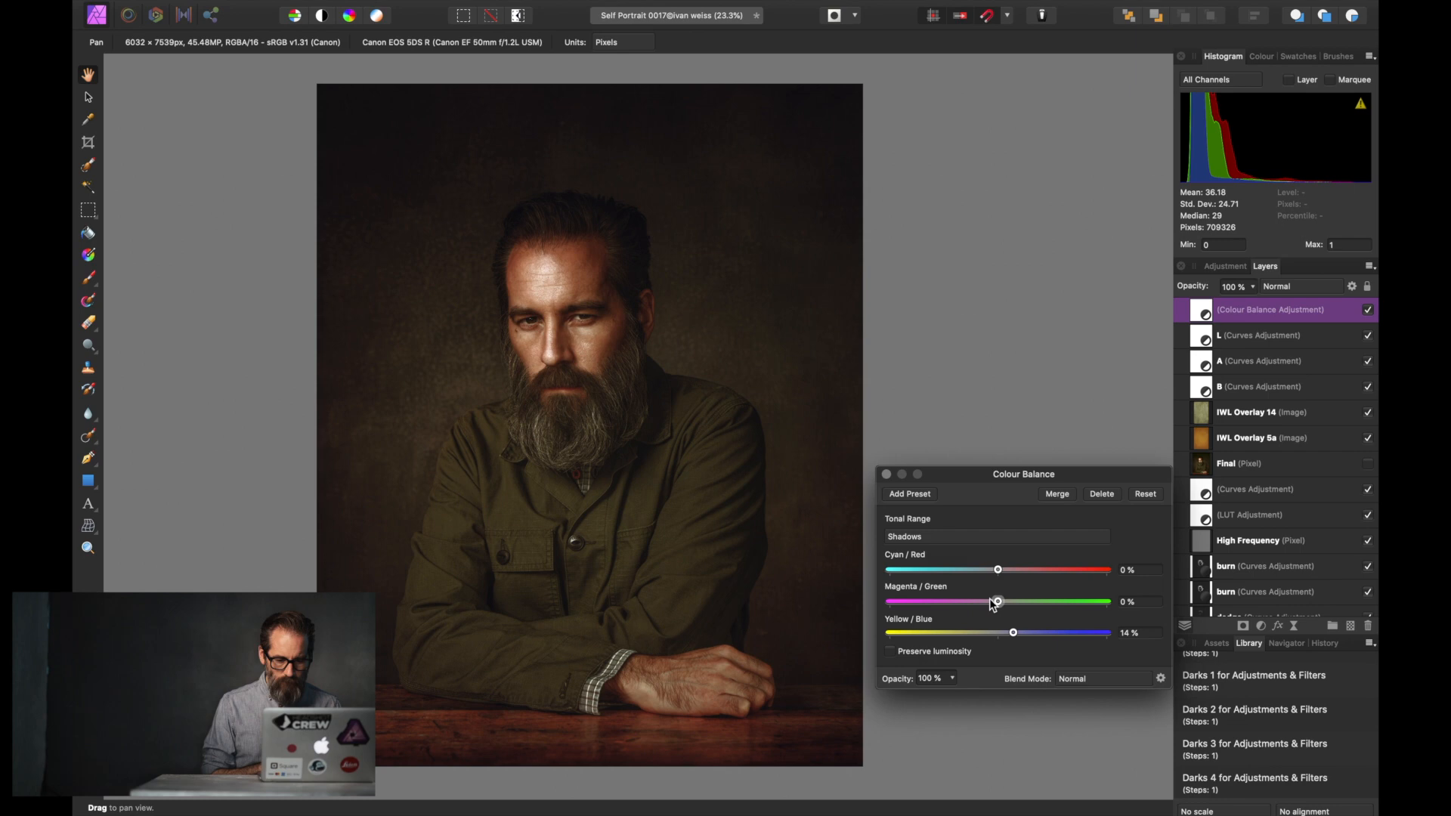
{"action": "left_click_drag", "start_coordinate": [998, 570], "coordinate": [1003, 573]}
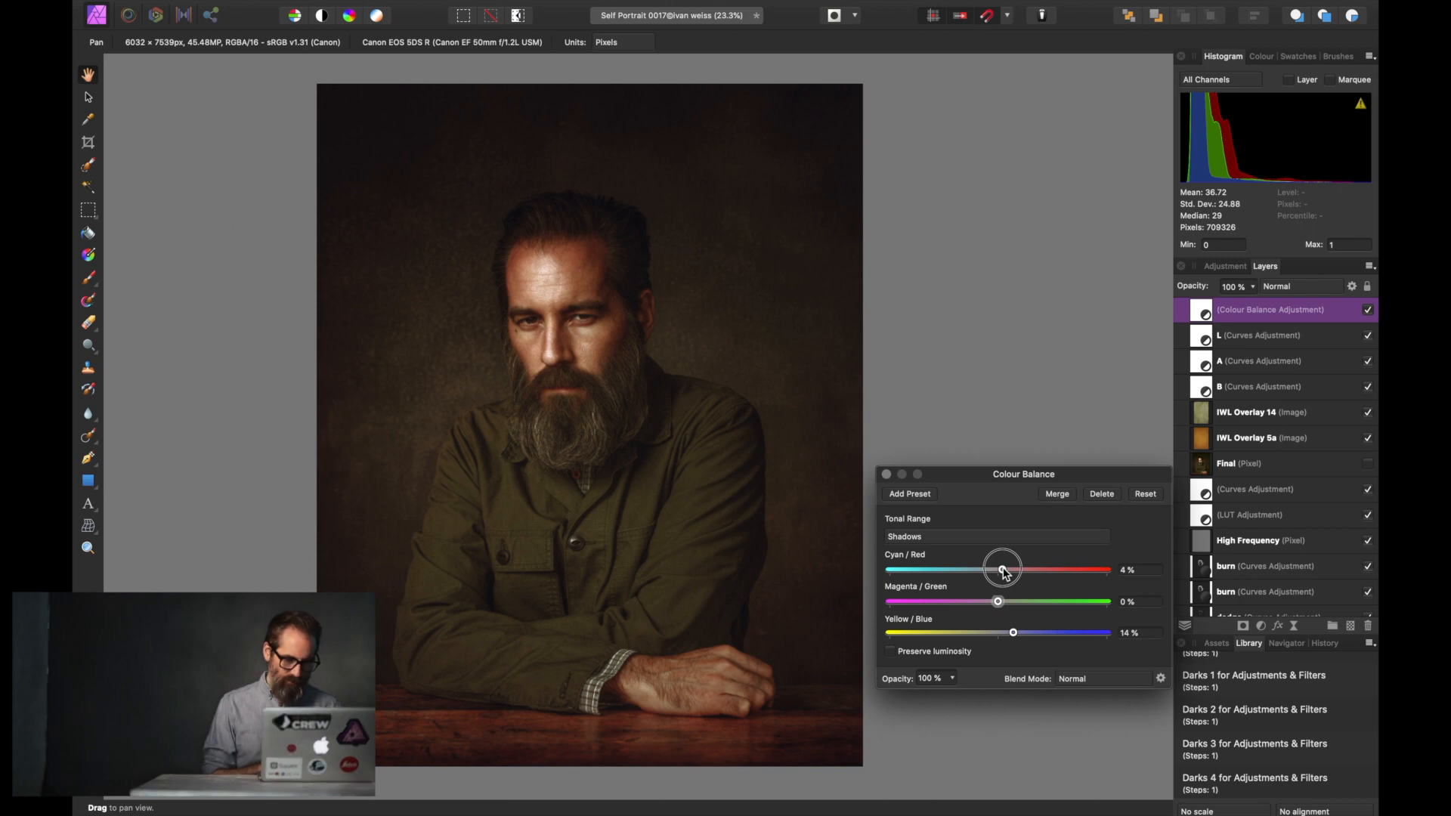
{"action": "left_click_drag", "start_coordinate": [1004, 572], "coordinate": [1003, 573]}
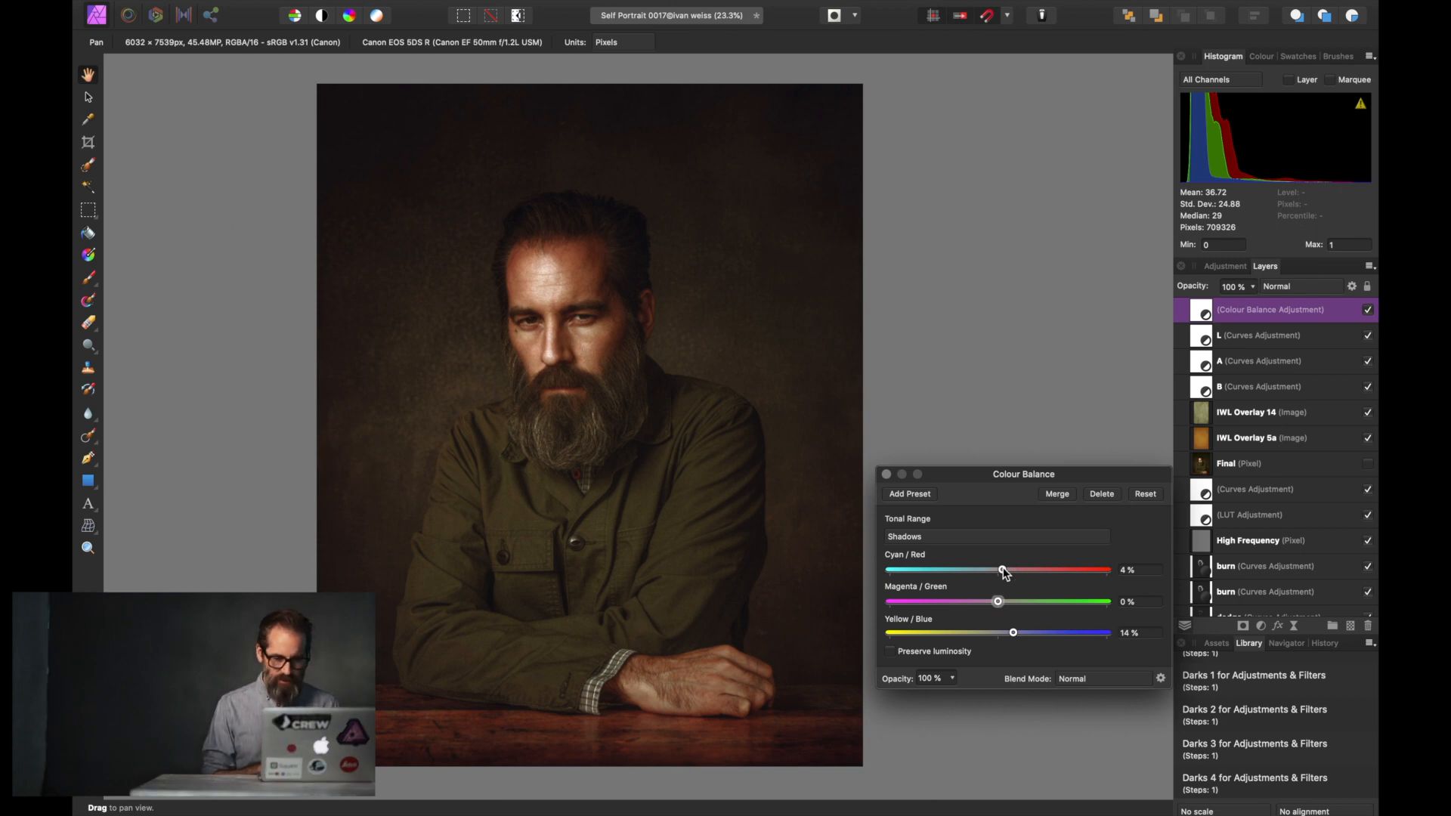
Step: Set the Colour Balance adjustment's Midtones to Yellow/Blue 11%
{"action": "left_click", "coordinate": [985, 538]}
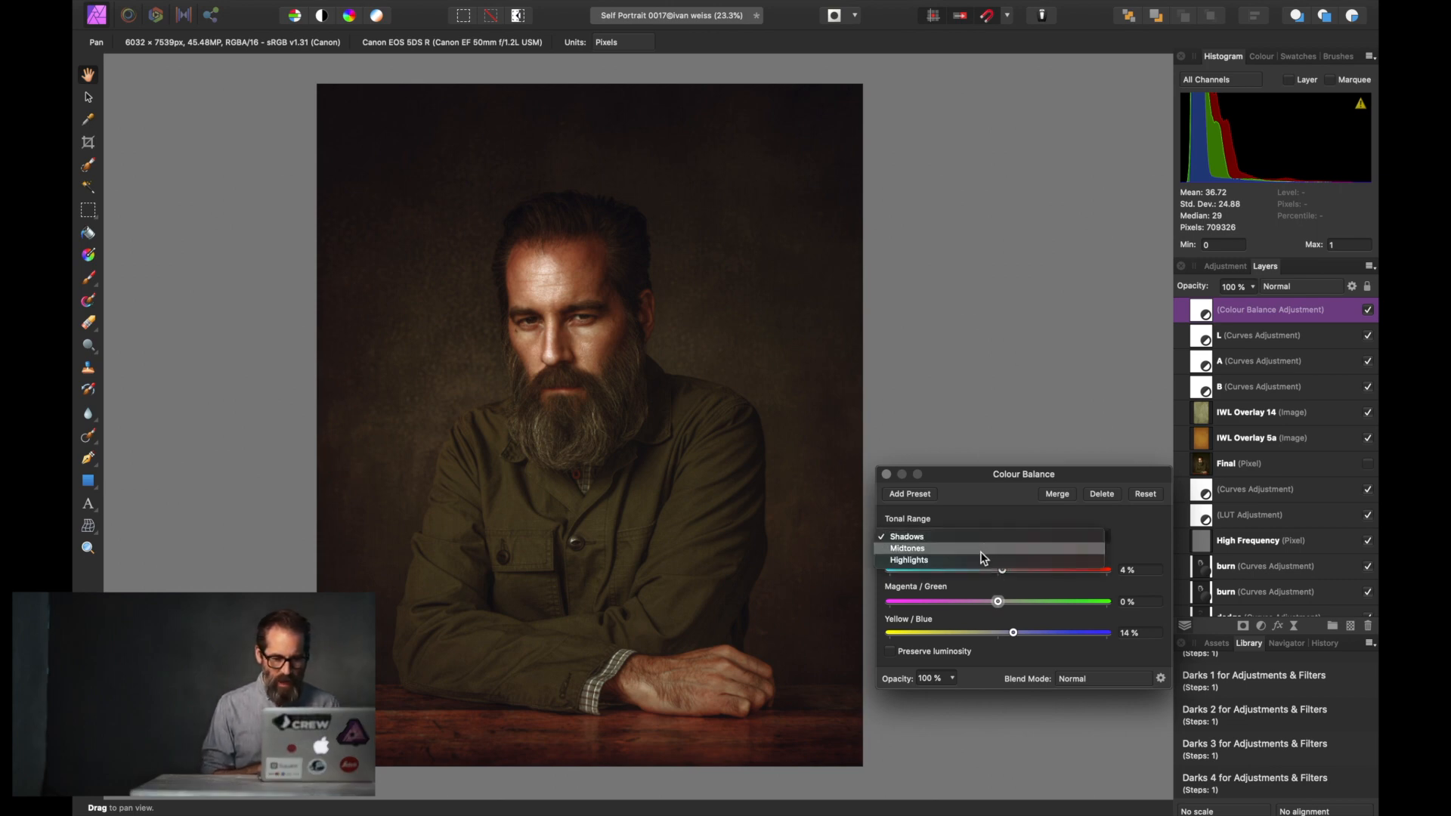
{"action": "left_click", "coordinate": [979, 550]}
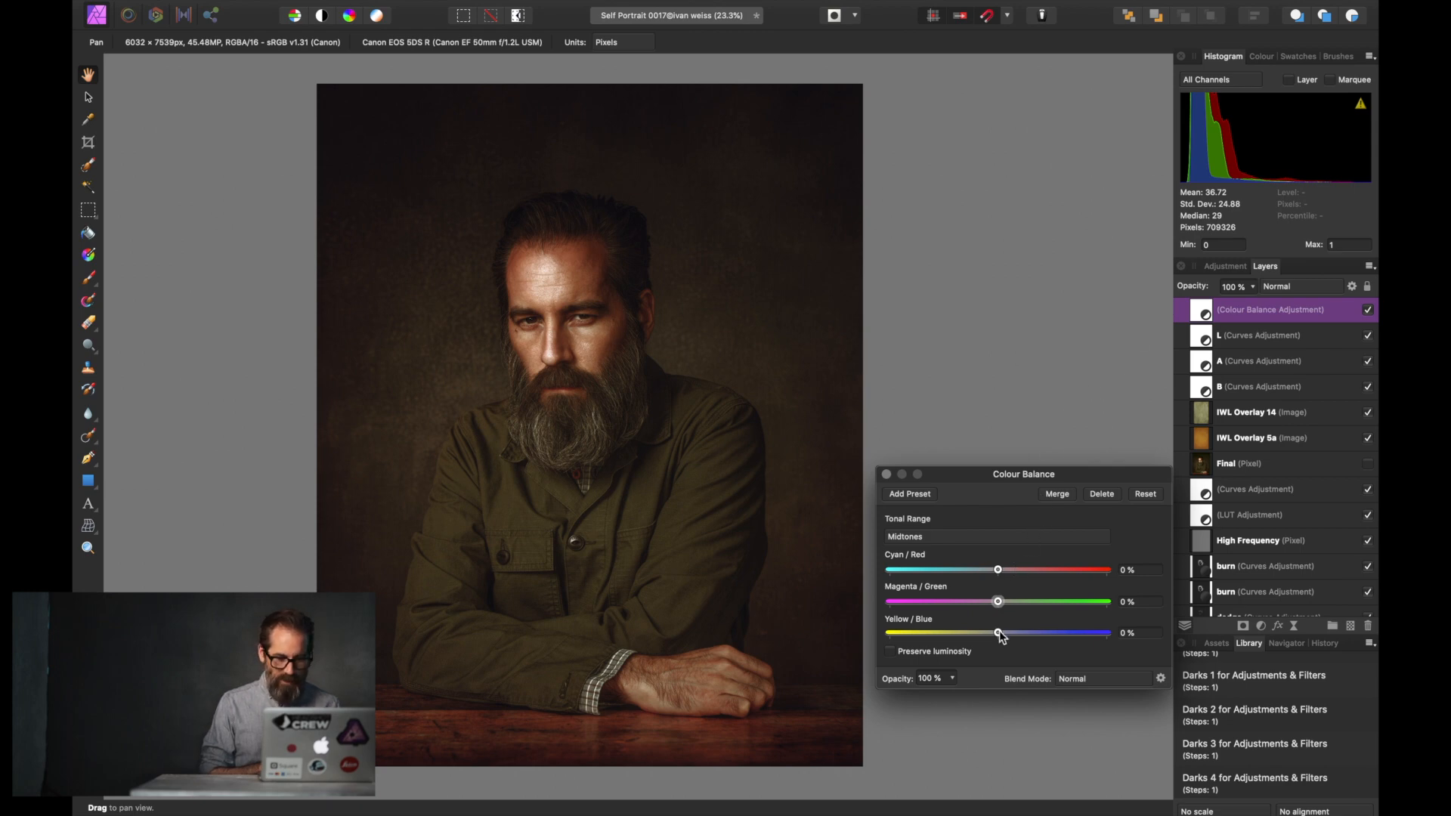
{"action": "left_click_drag", "start_coordinate": [999, 631], "coordinate": [1012, 637]}
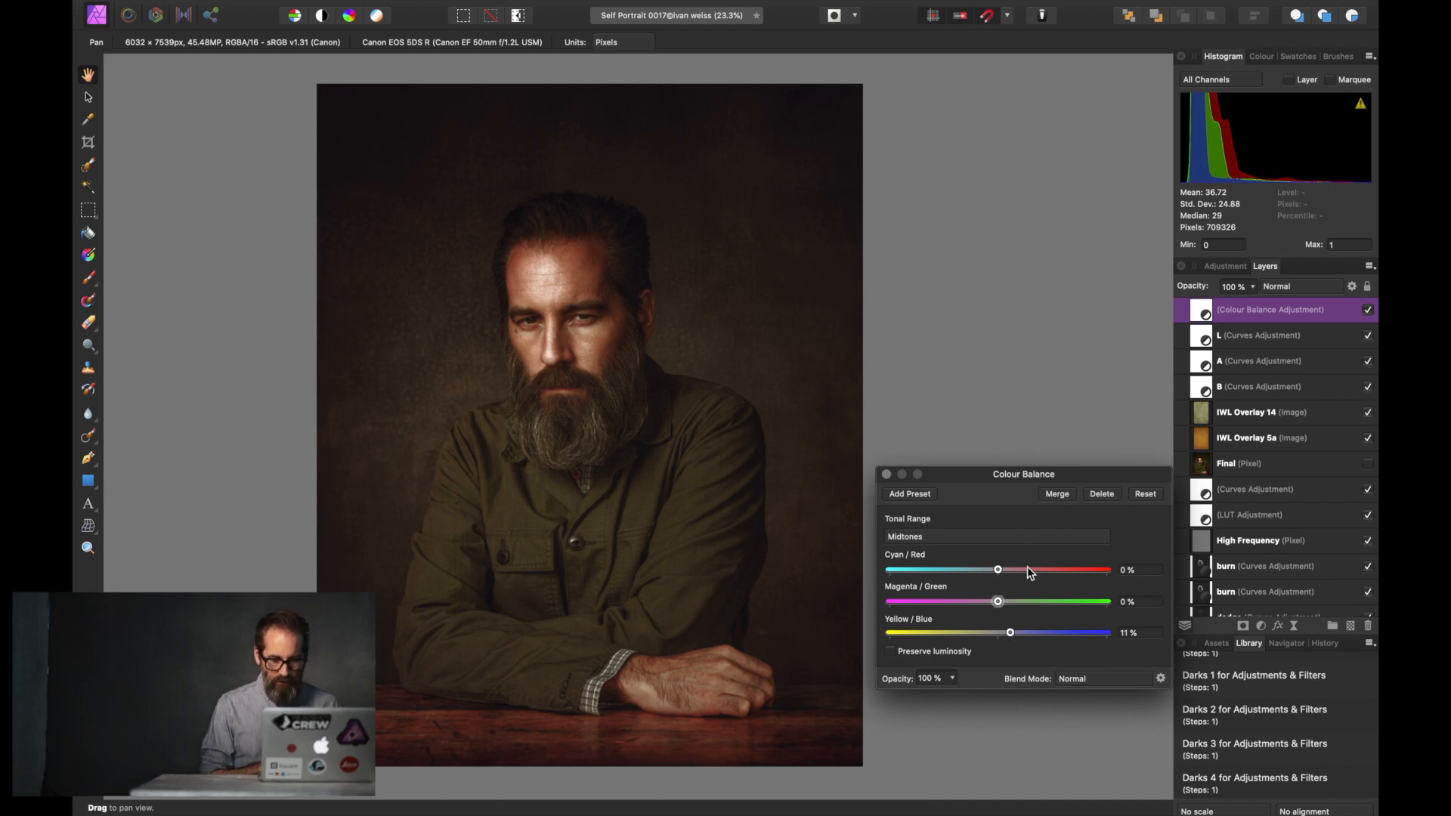
Step: Set the Colour Balance Highlights to Cyan/Red -7% and Yellow/Blue -12%, and save the document with the adjustment closed
{"action": "left_click", "coordinate": [1029, 541]}
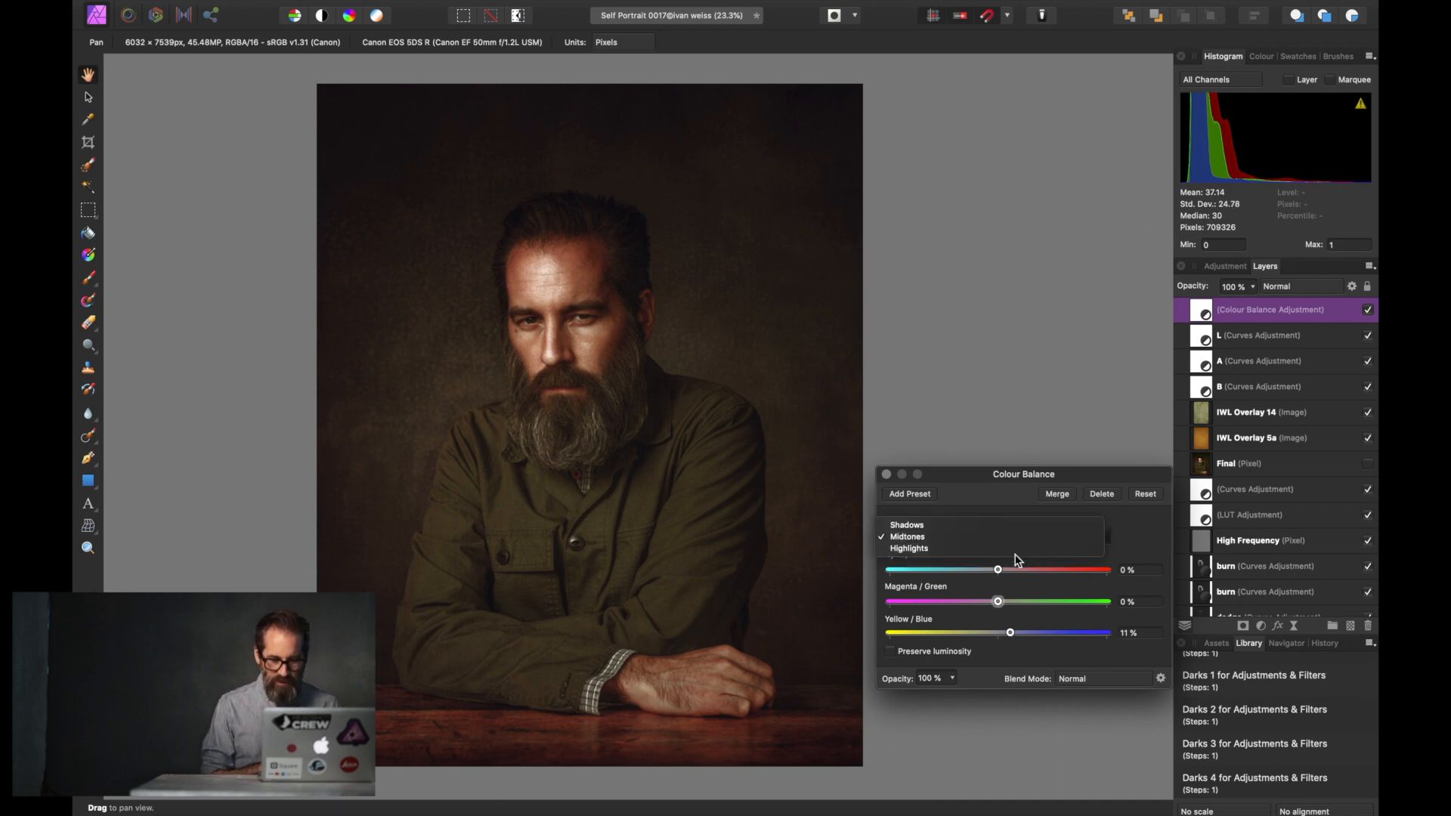
{"action": "left_click", "coordinate": [1013, 549]}
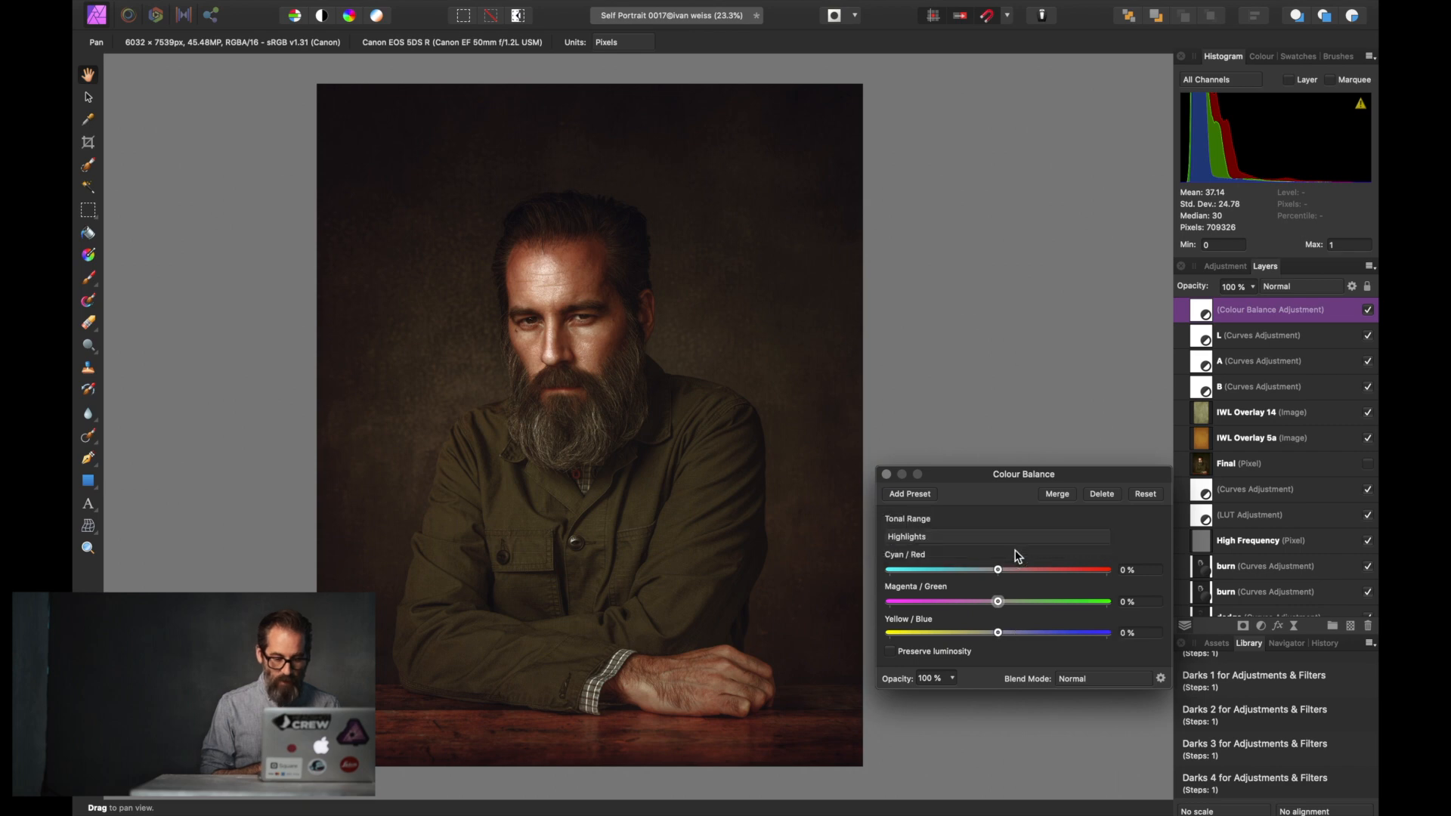
{"action": "left_click_drag", "start_coordinate": [998, 570], "coordinate": [990, 573]}
{"action": "left_click_drag", "start_coordinate": [998, 633], "coordinate": [987, 637]}
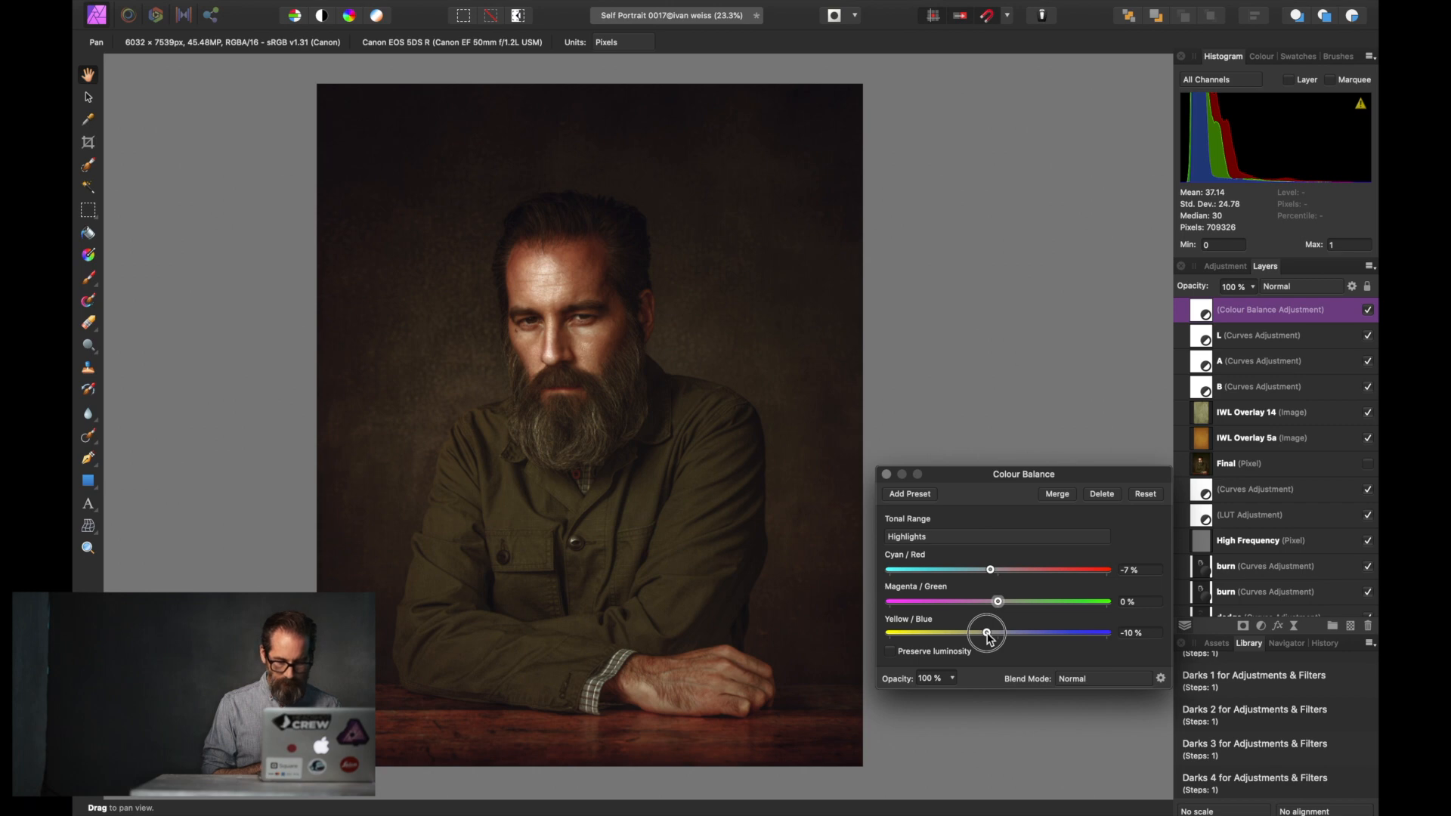
{"action": "left_click_drag", "start_coordinate": [987, 637], "coordinate": [985, 637]}
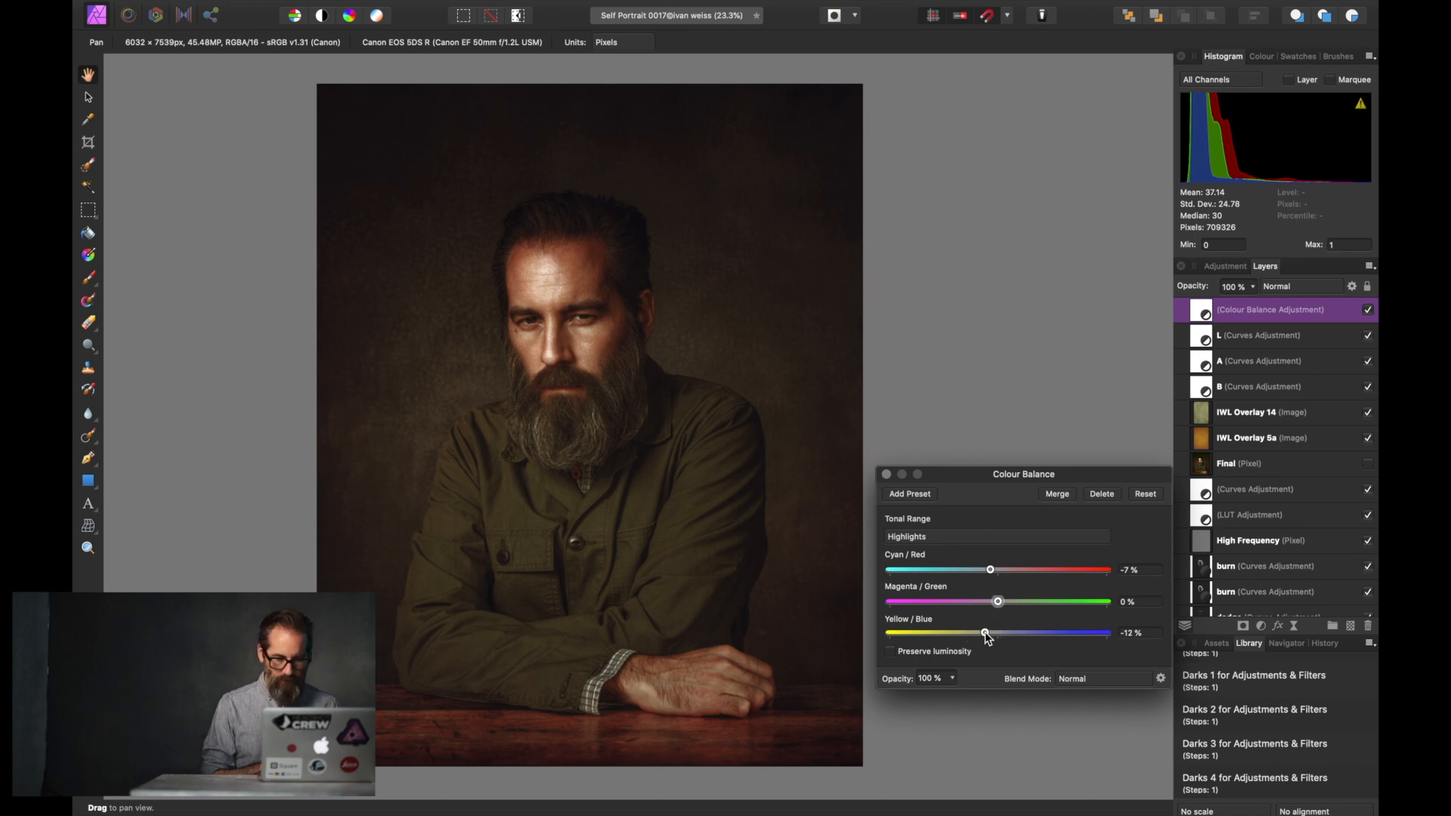
{"action": "left_click", "coordinate": [887, 475]}
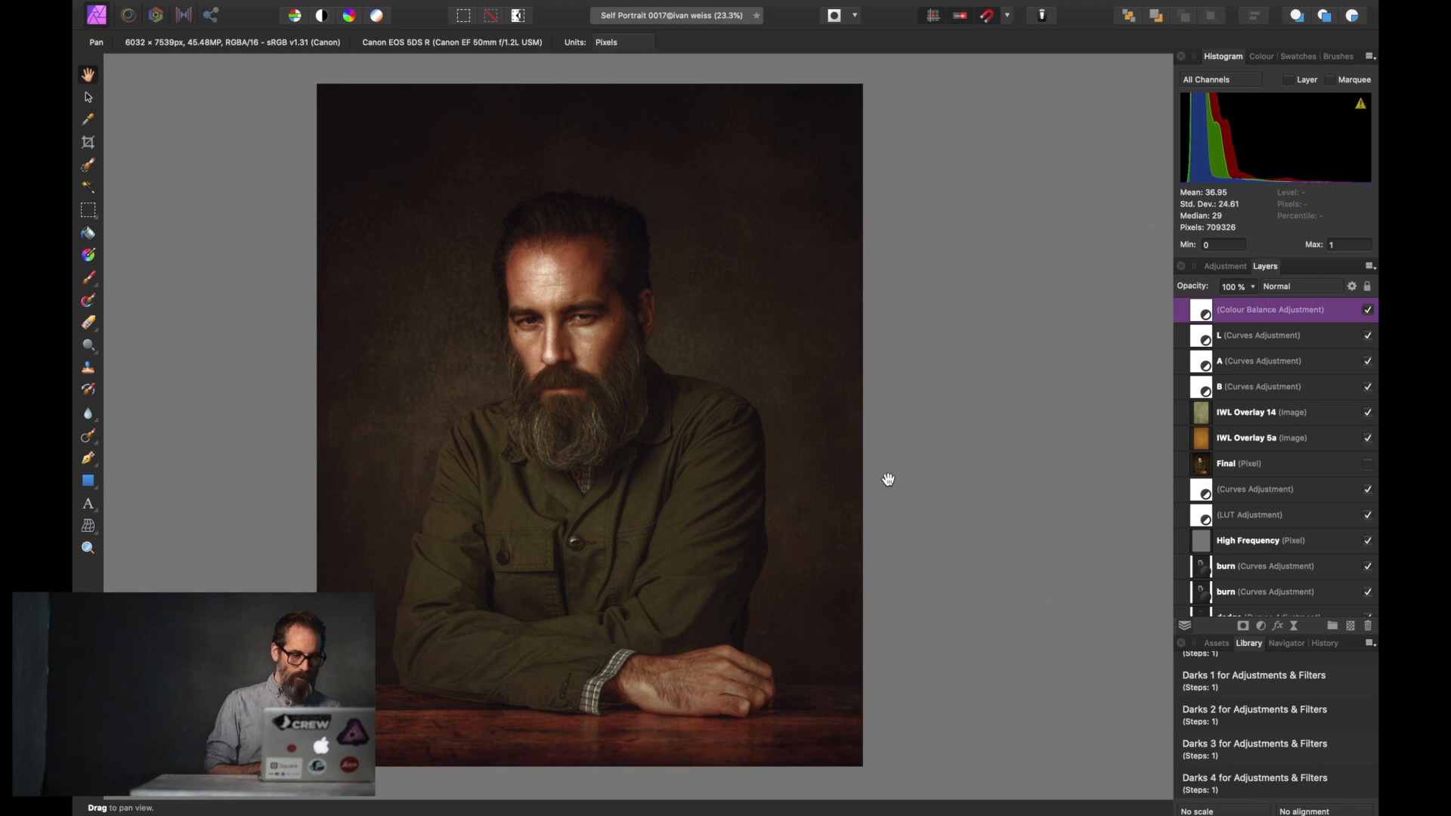
{"action": "key", "text": "super+s"}
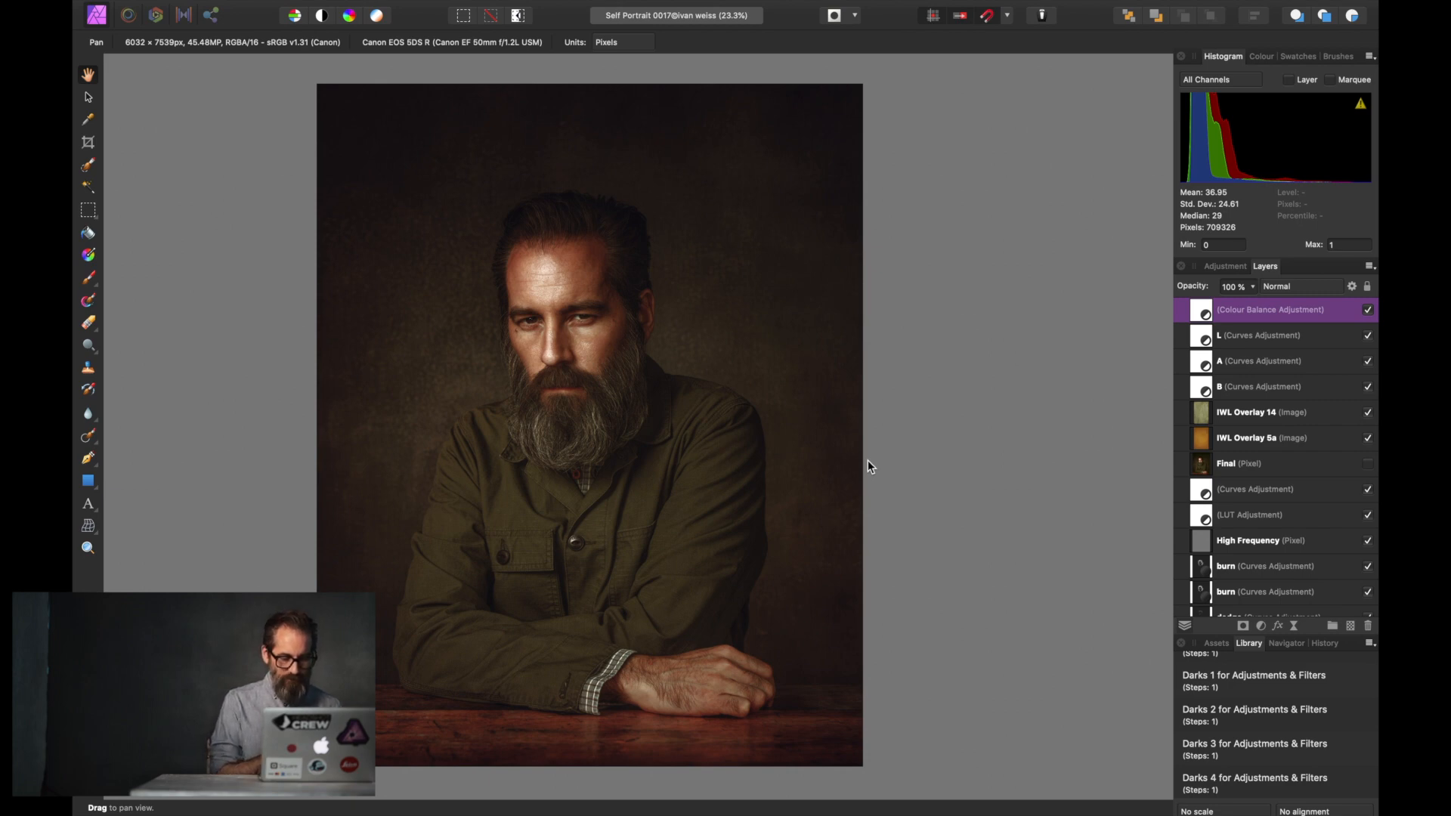
Step: Try the Background Grey Level preference at black and at white behind the portrait, and return it to mid-grey
{"action": "key", "text": "shift+h"}
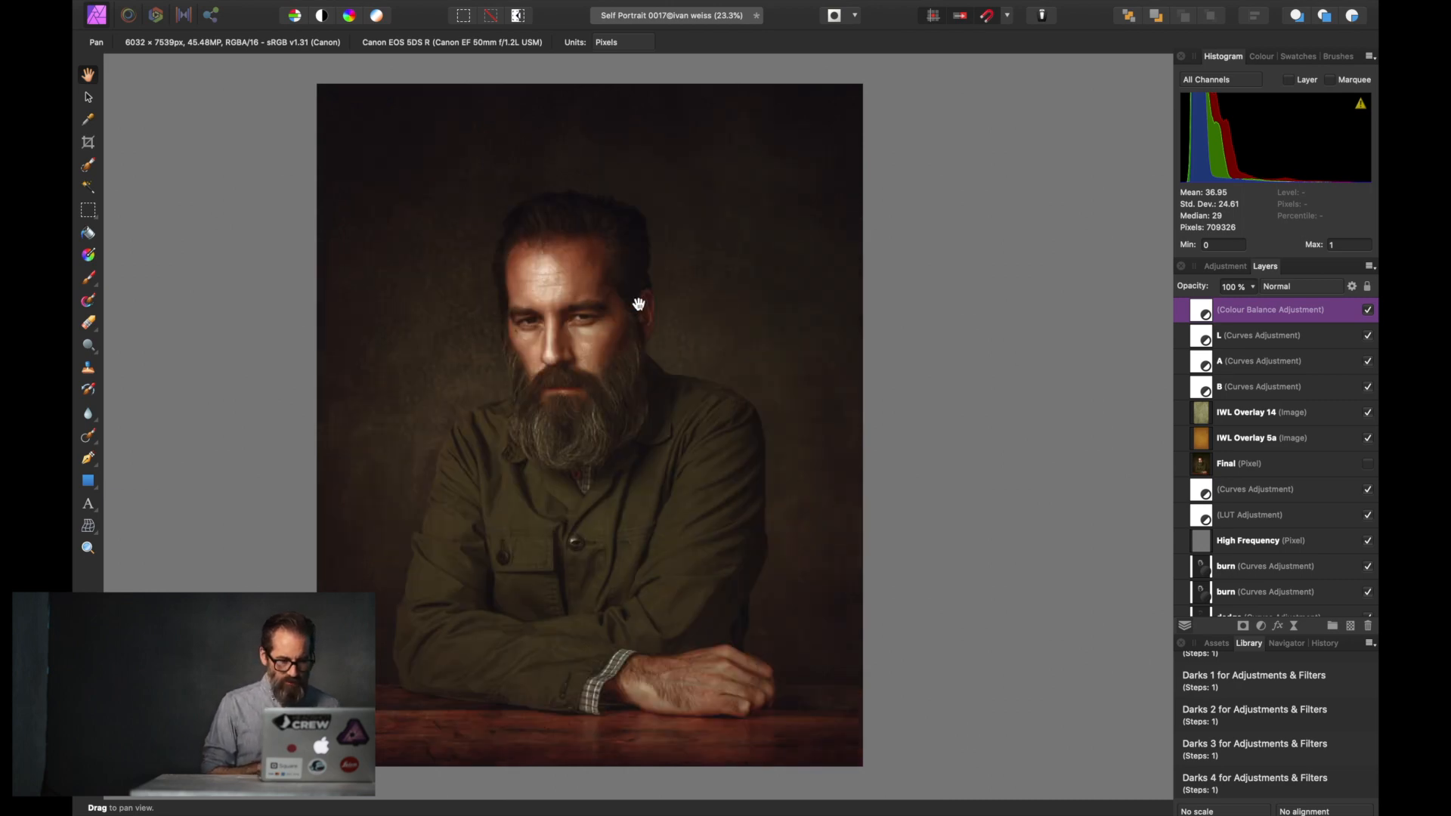
{"action": "scroll", "coordinate": [638, 304], "scroll_direction": "left", "scroll_amount": 6}
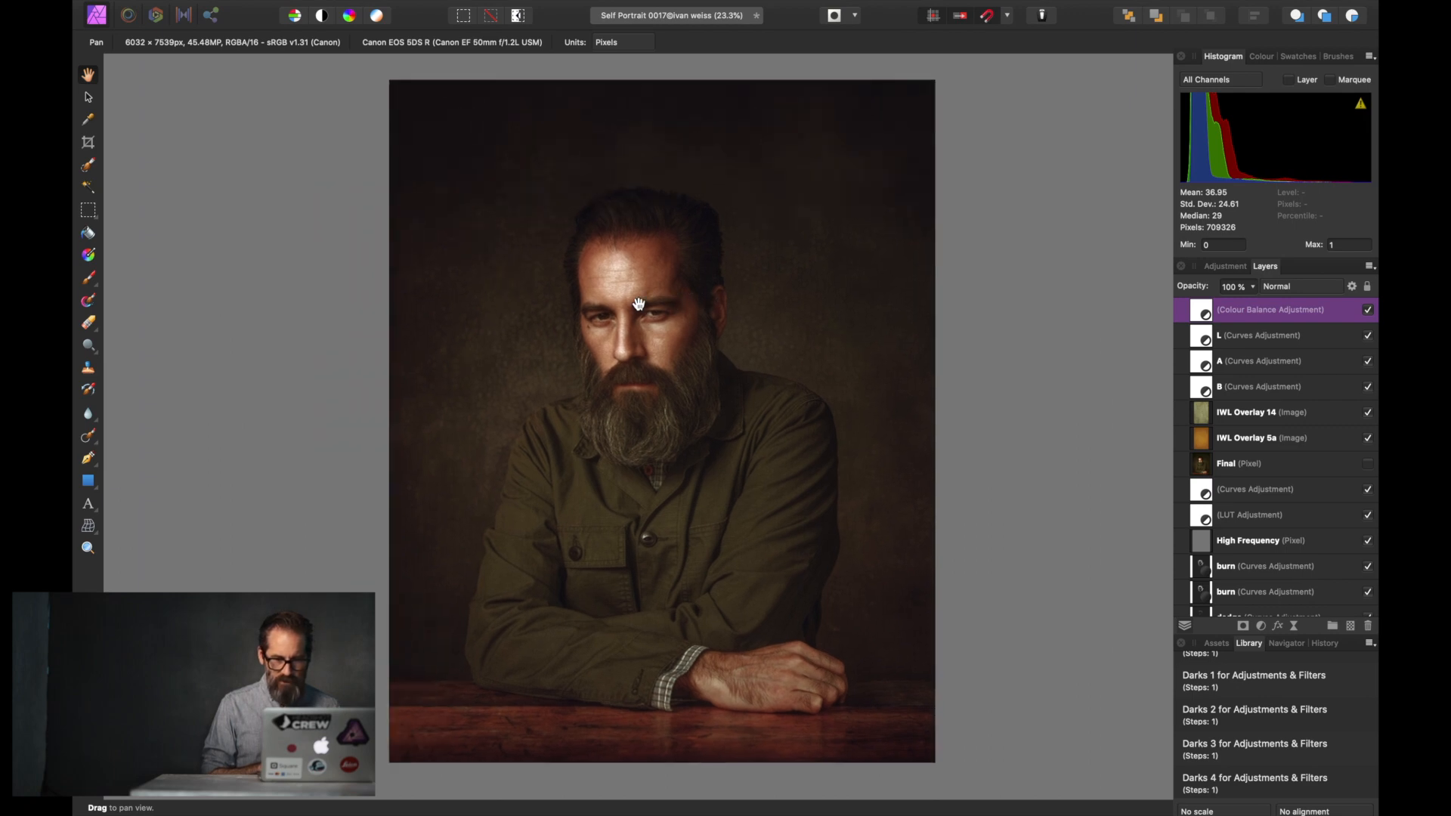
{"action": "scroll", "coordinate": [638, 304], "scroll_direction": "left", "scroll_amount": 3}
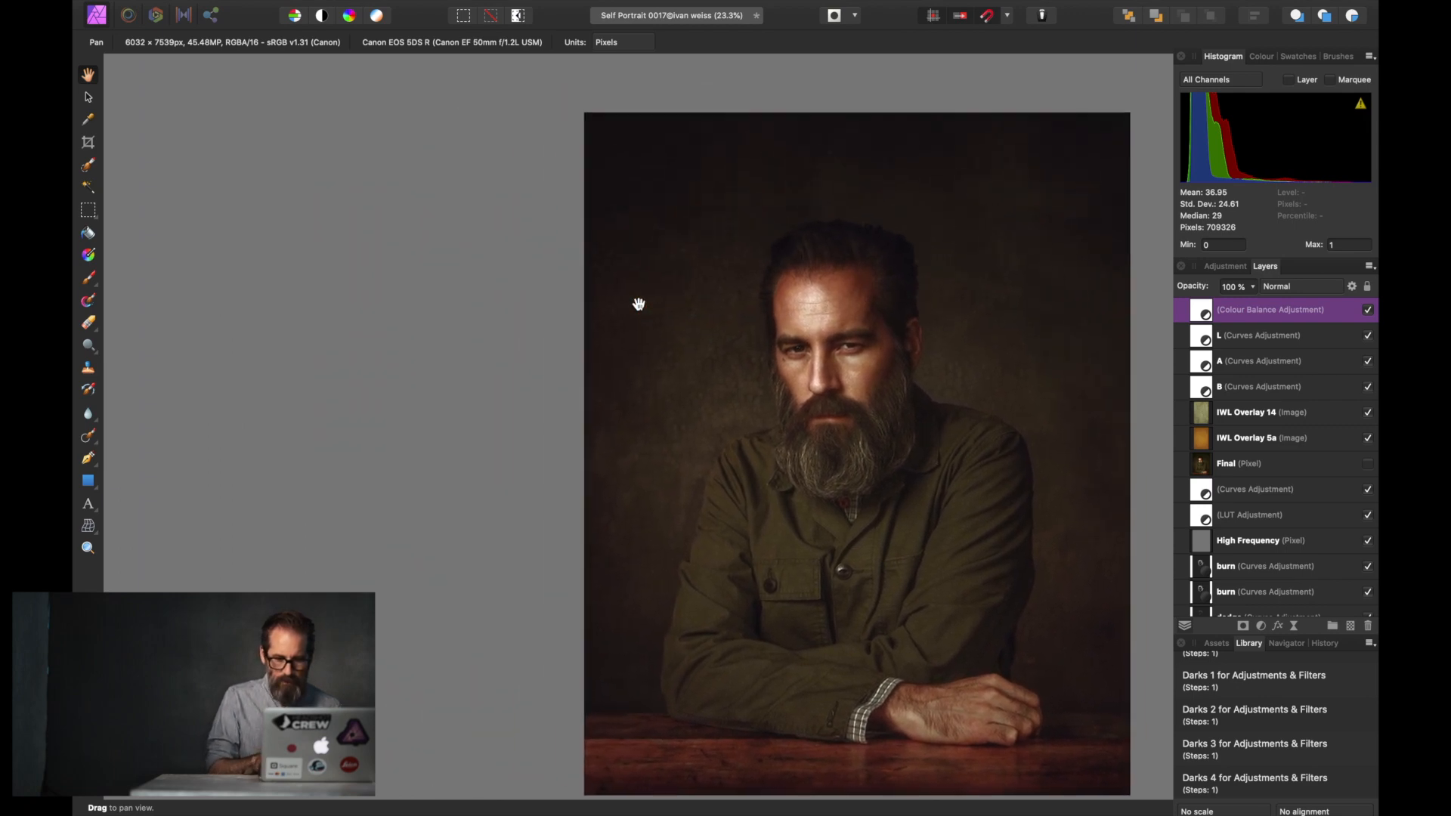
{"action": "key", "text": "super+minus"}
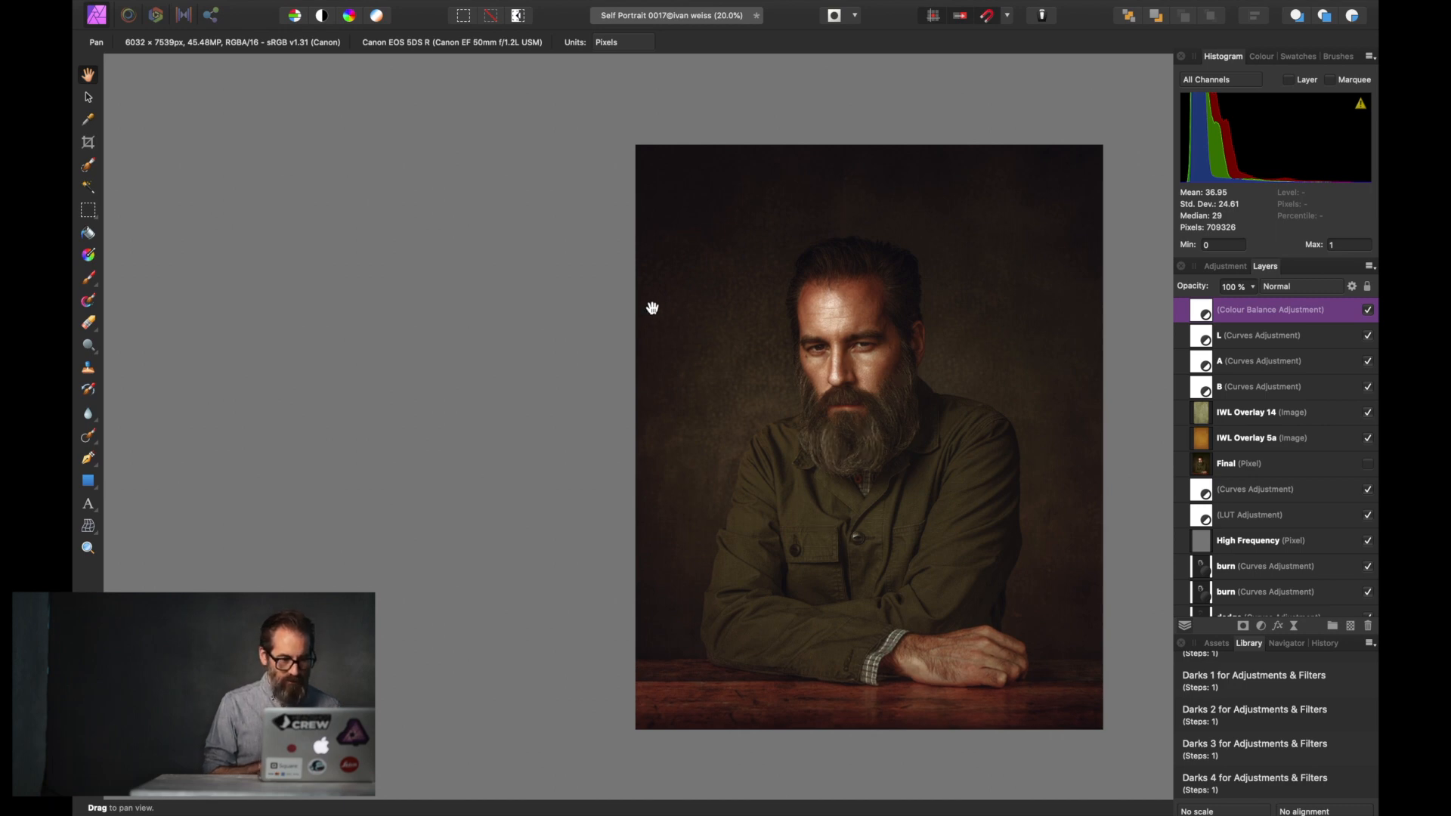
{"action": "key", "text": "super+comma"}
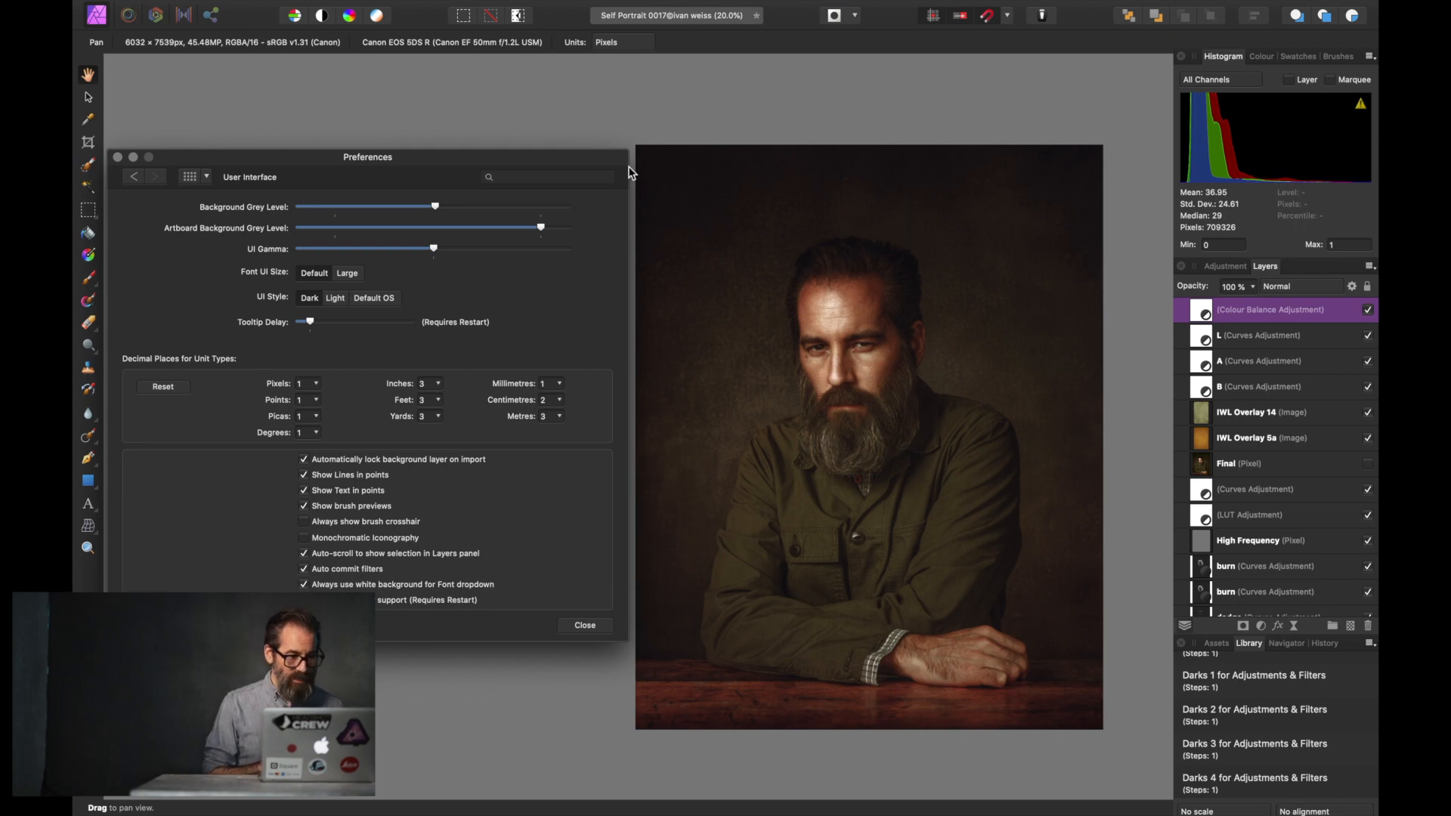
{"action": "left_click", "coordinate": [300, 207]}
{"action": "left_click", "coordinate": [299, 209]}
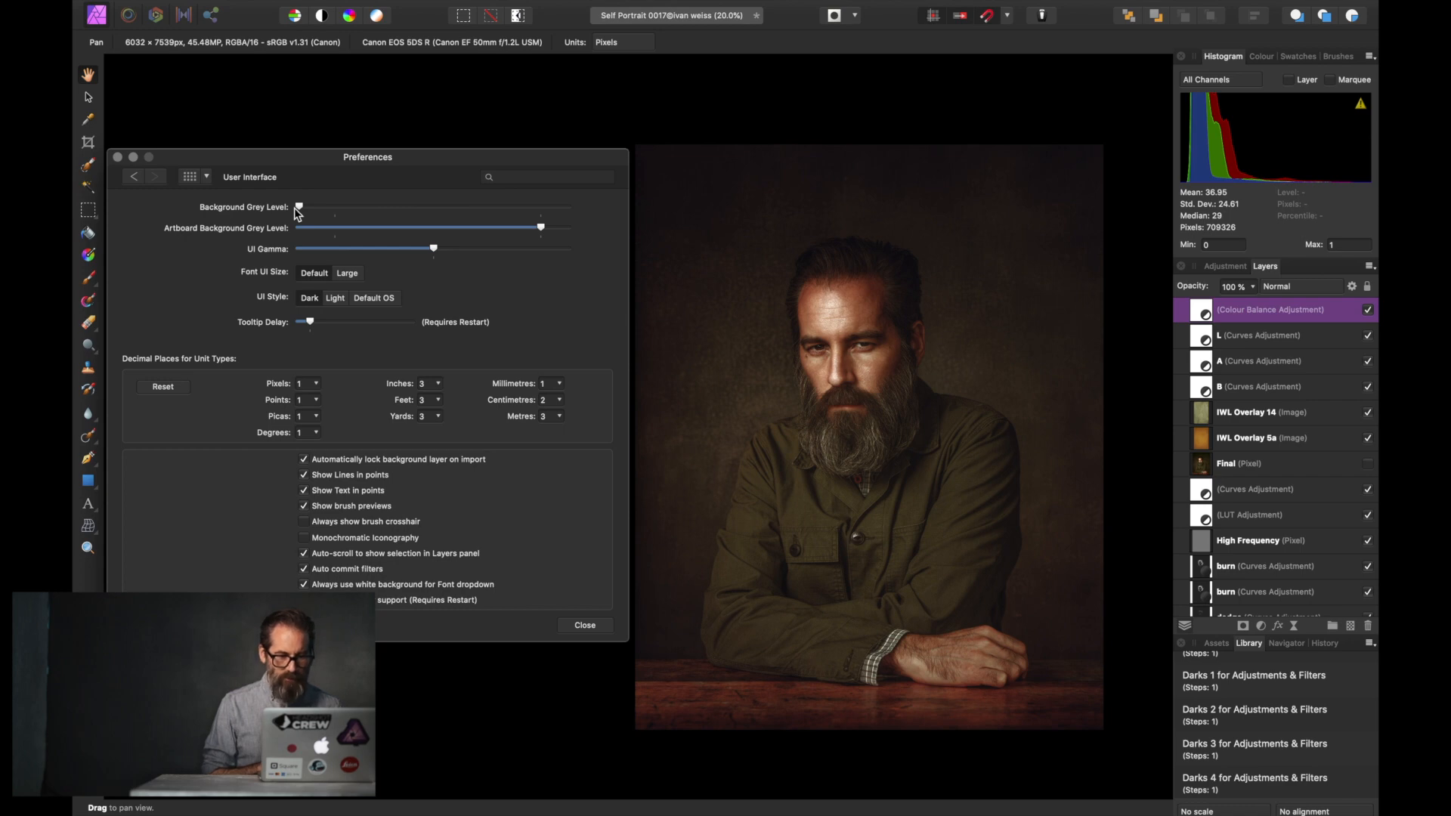
{"action": "left_click", "coordinate": [568, 209]}
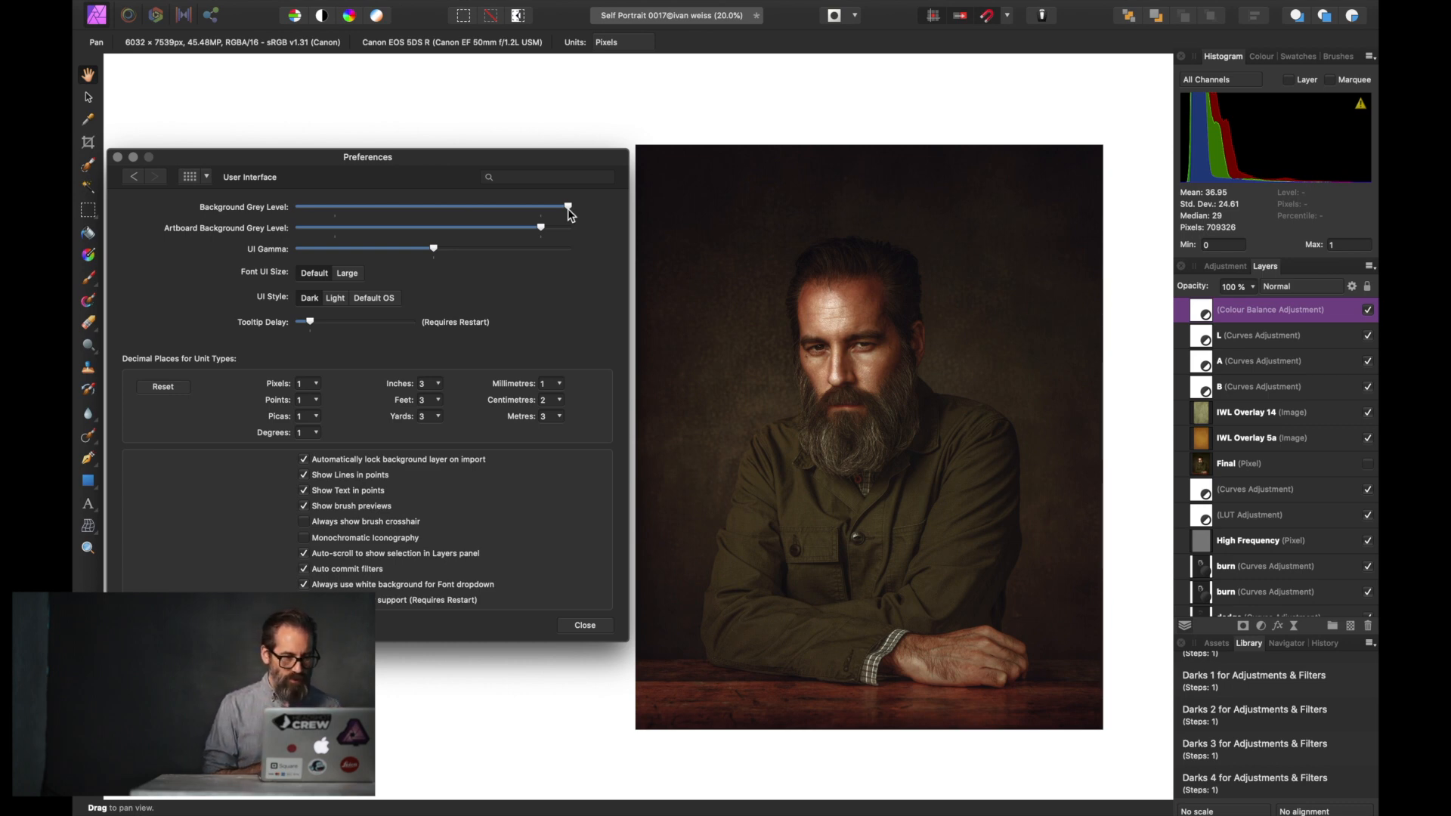
{"action": "left_click", "coordinate": [433, 206]}
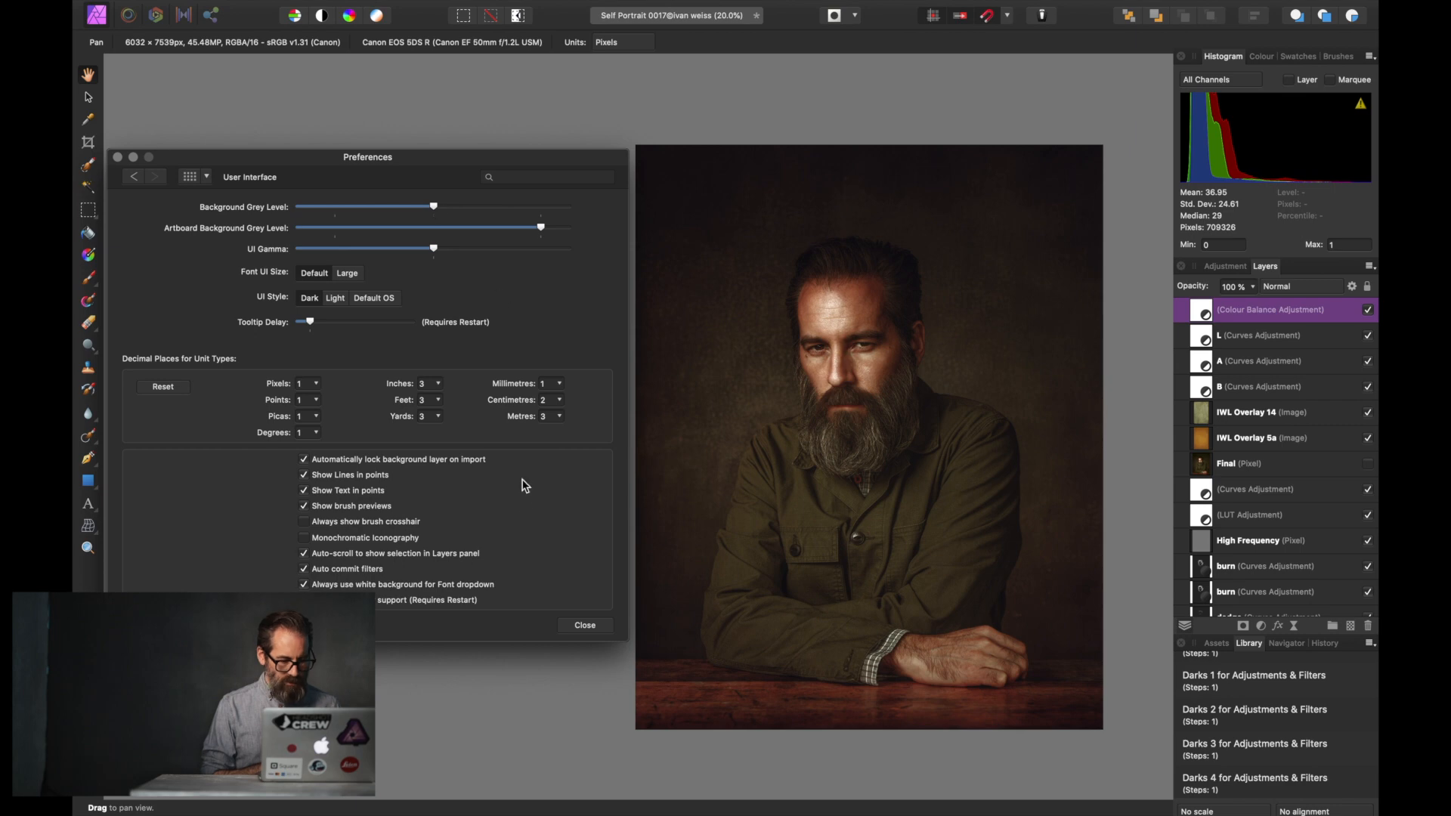
Step: Compare the portrait with and without the IWL Overlay 5a layer, and set that layer's opacity to 75%
{"action": "left_click", "coordinate": [578, 626]}
{"action": "key", "text": "super+0"}
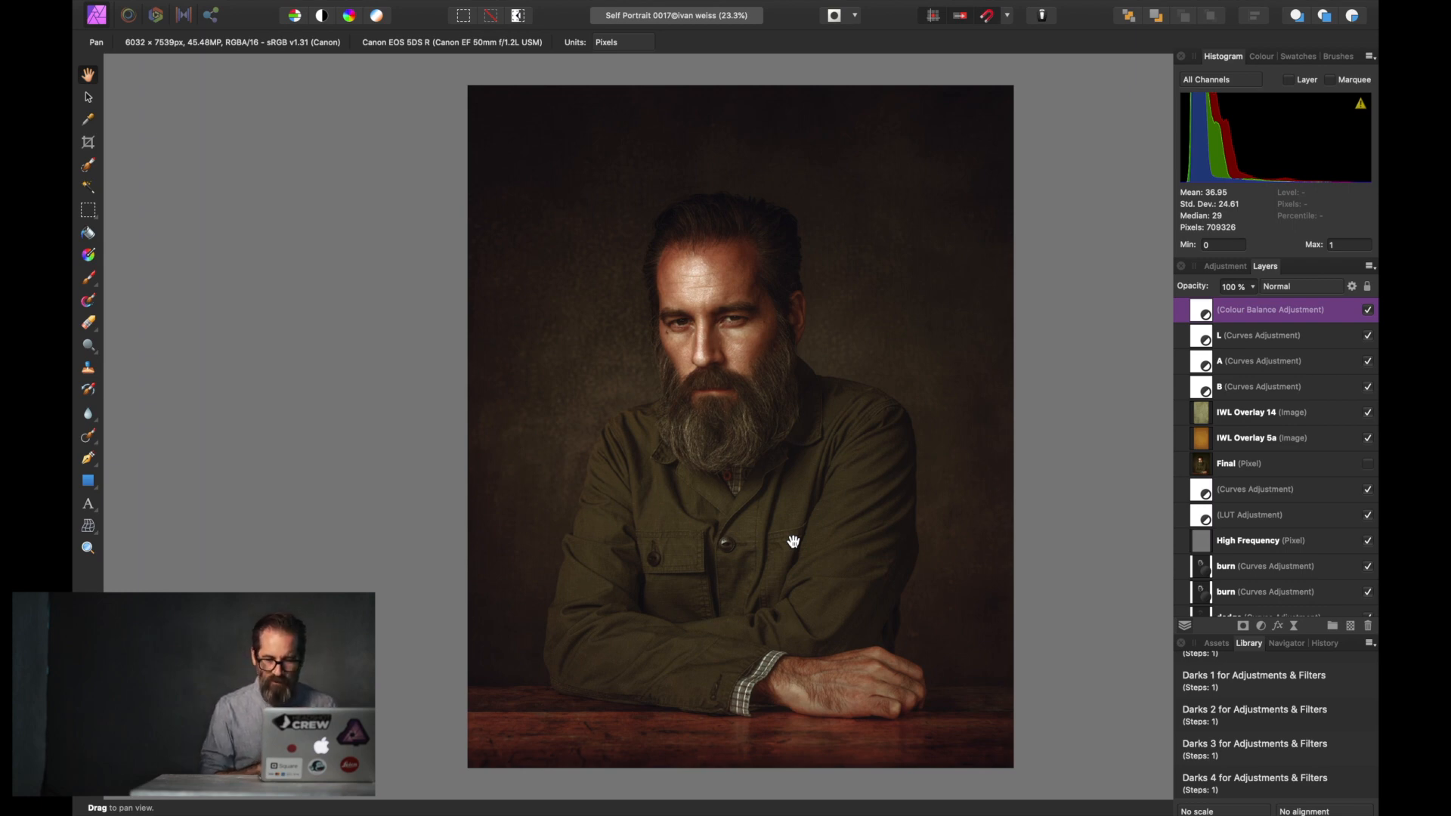
{"action": "left_click", "coordinate": [1285, 442]}
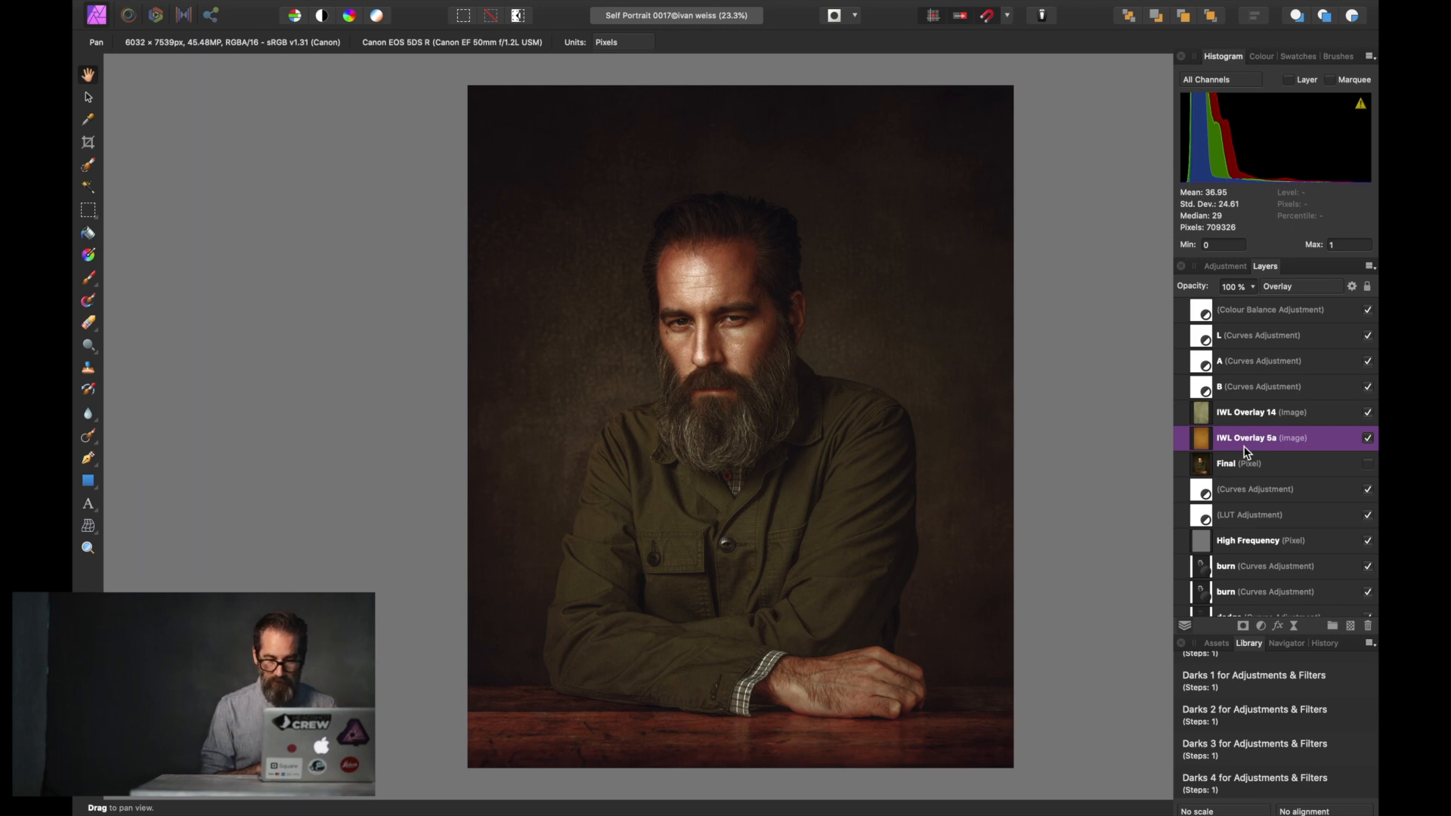
{"action": "left_click", "coordinate": [1368, 439]}
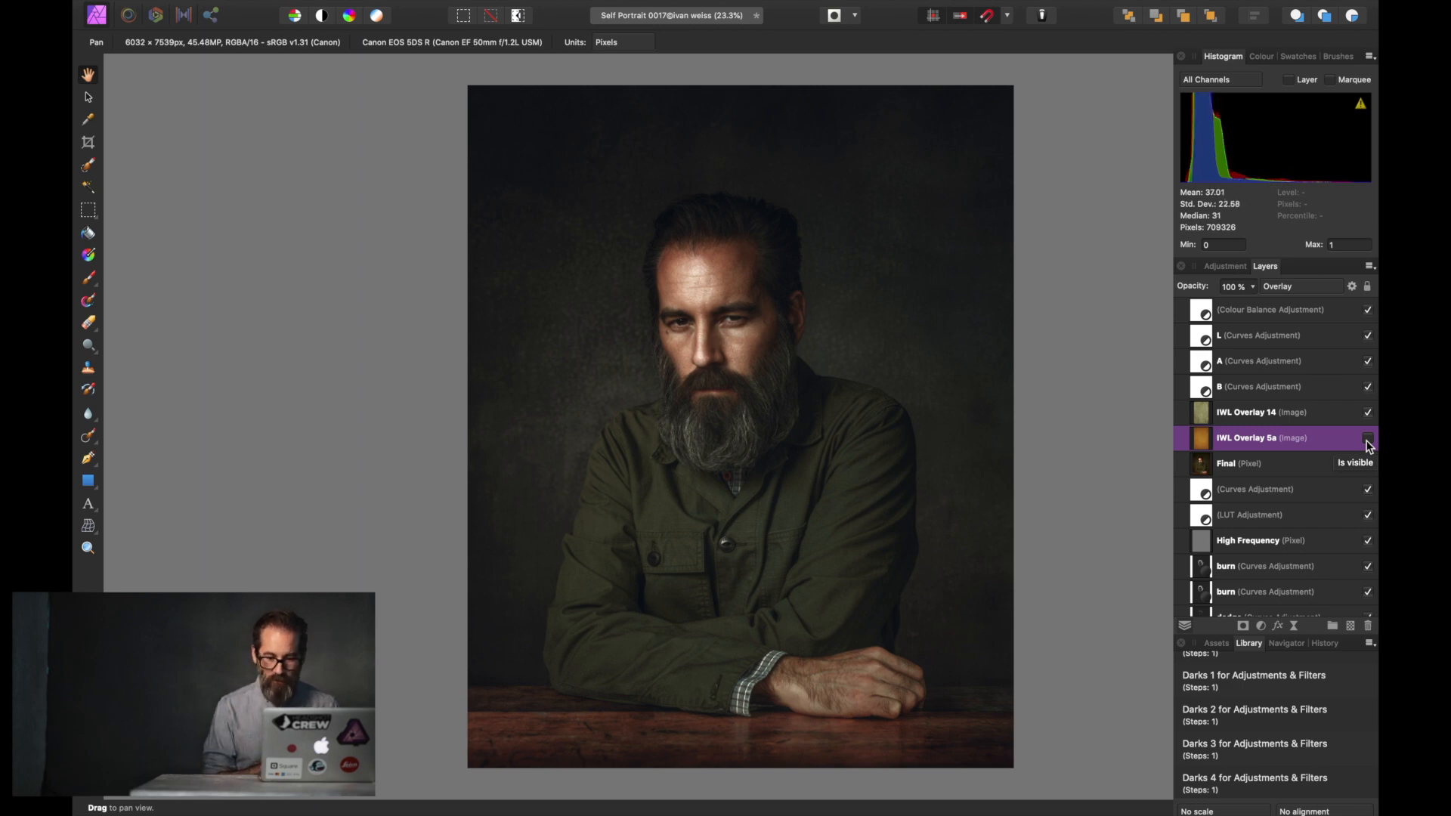
{"action": "left_click", "coordinate": [1366, 441]}
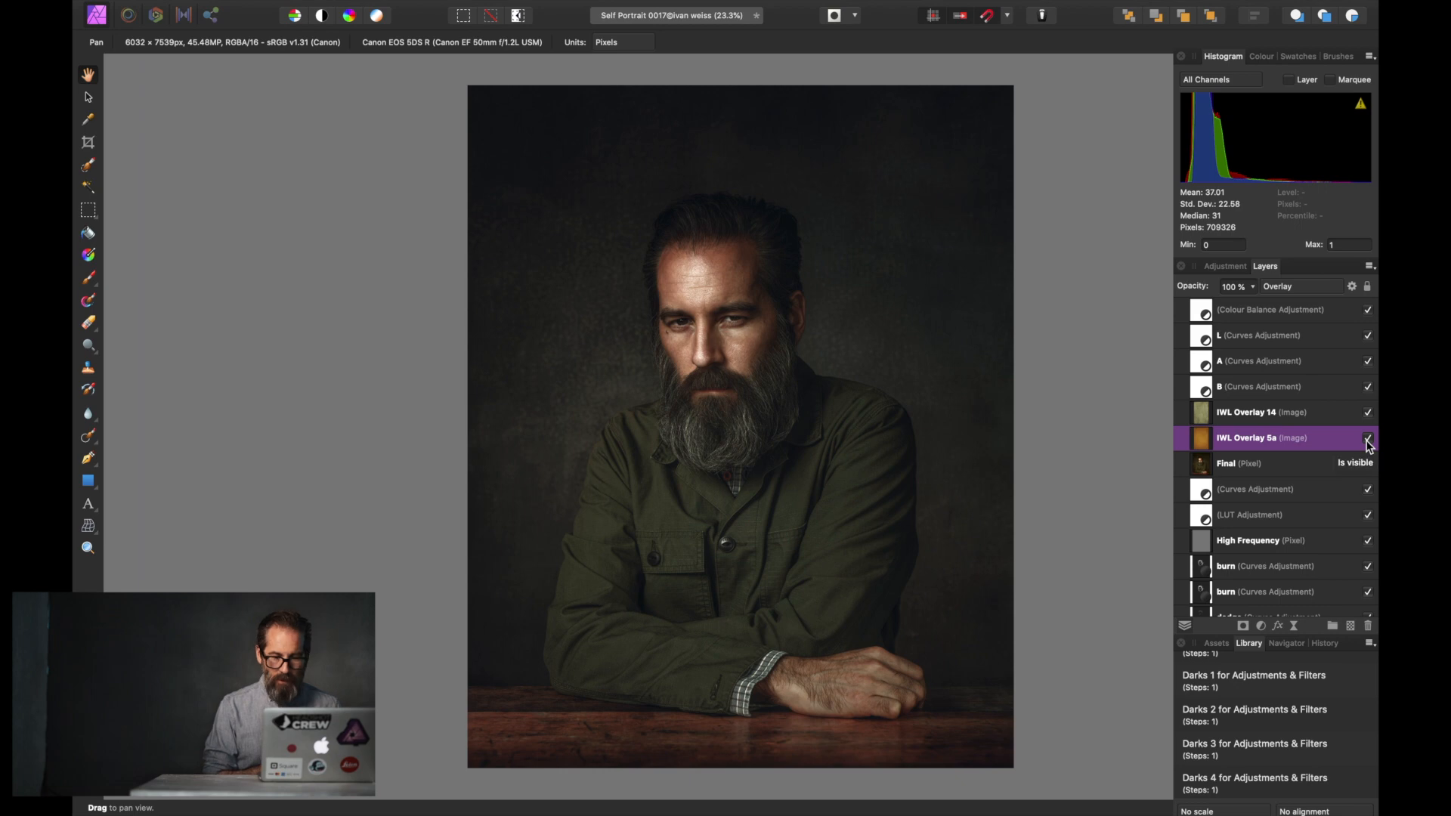
{"action": "left_click_drag", "start_coordinate": [1200, 287], "coordinate": [1184, 293]}
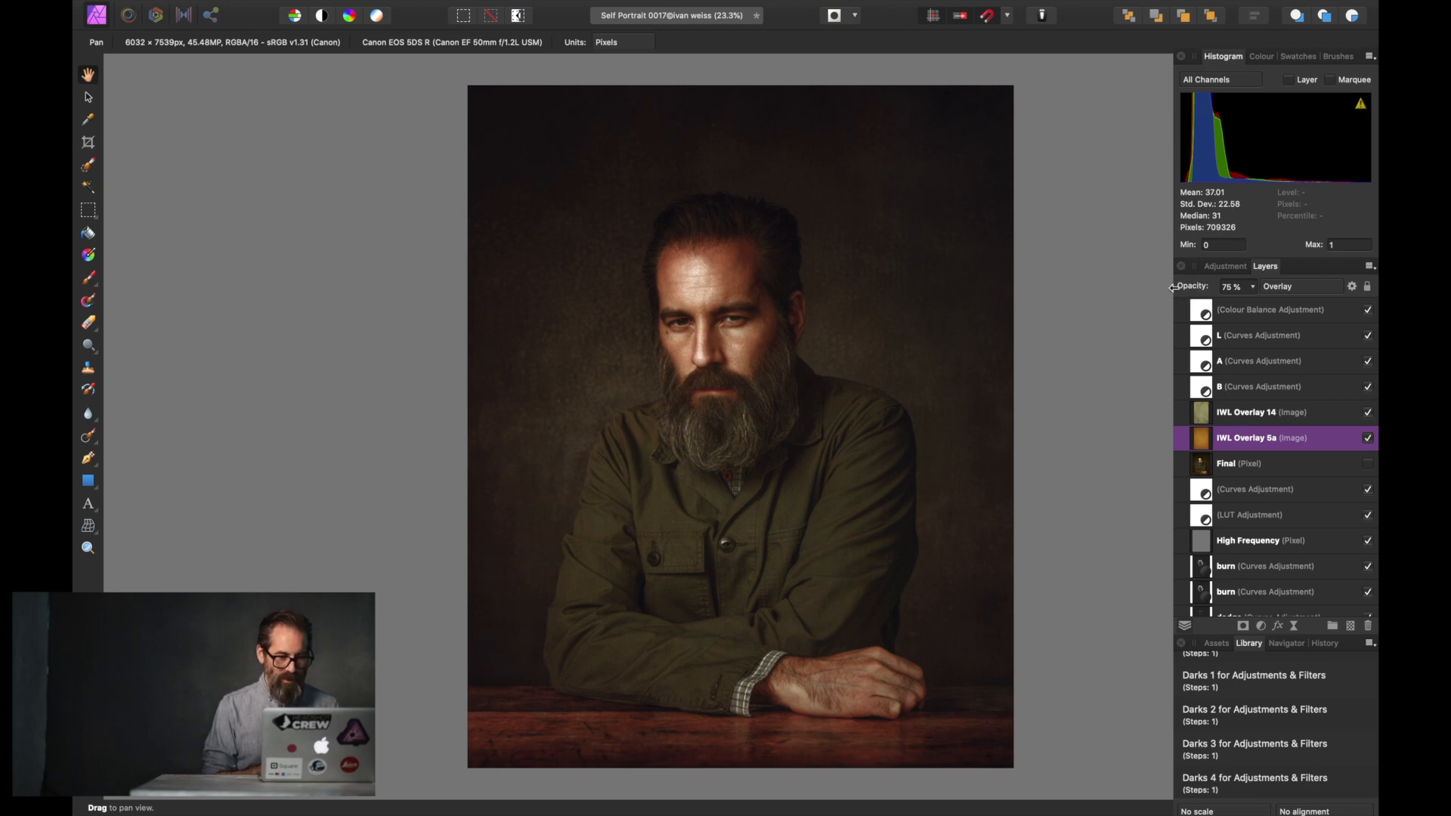
{"action": "scroll", "coordinate": [1026, 317], "scroll_direction": "right", "scroll_amount": 5}
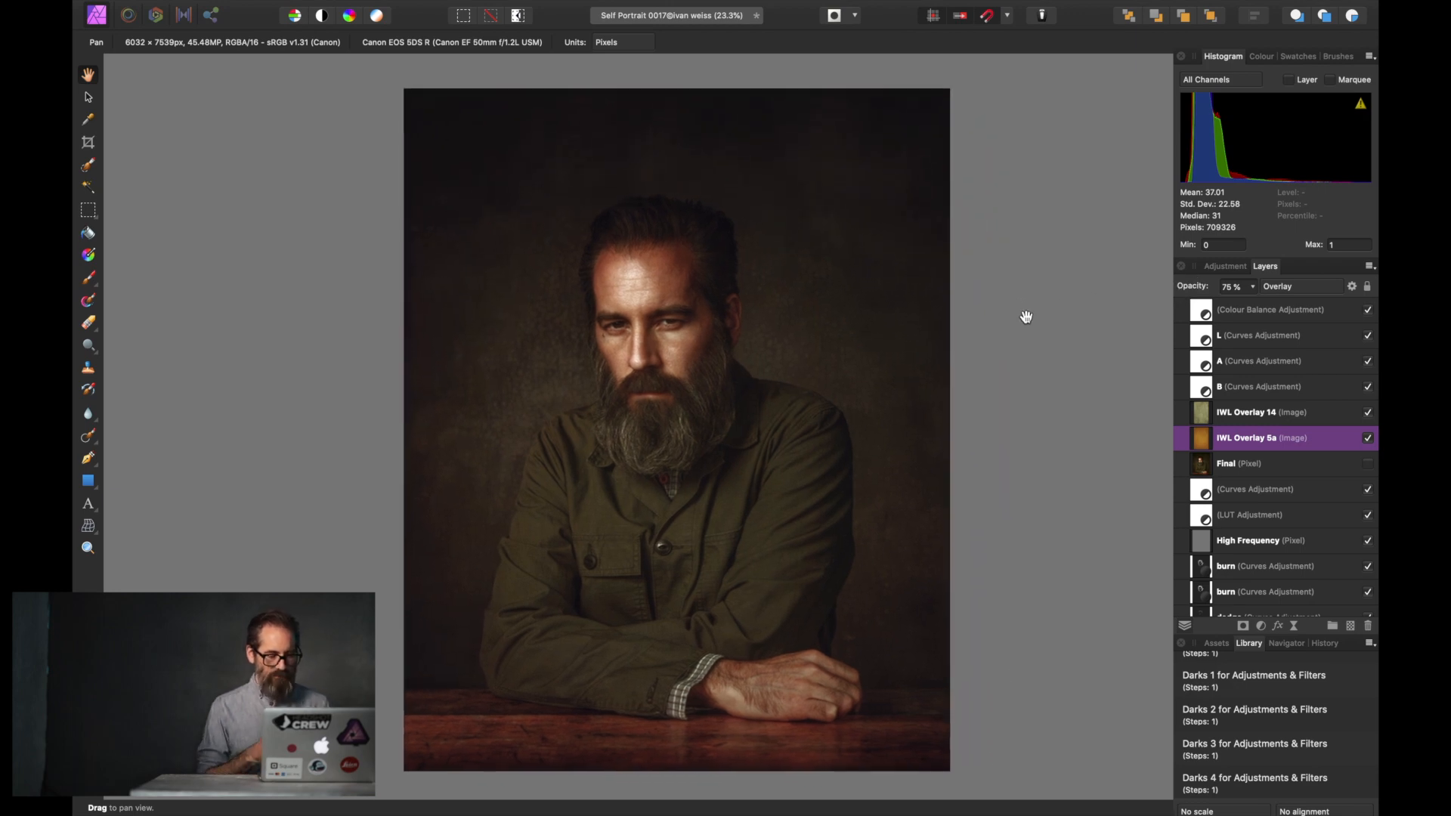
{"action": "scroll", "coordinate": [1026, 316], "scroll_direction": "down", "scroll_amount": 1}
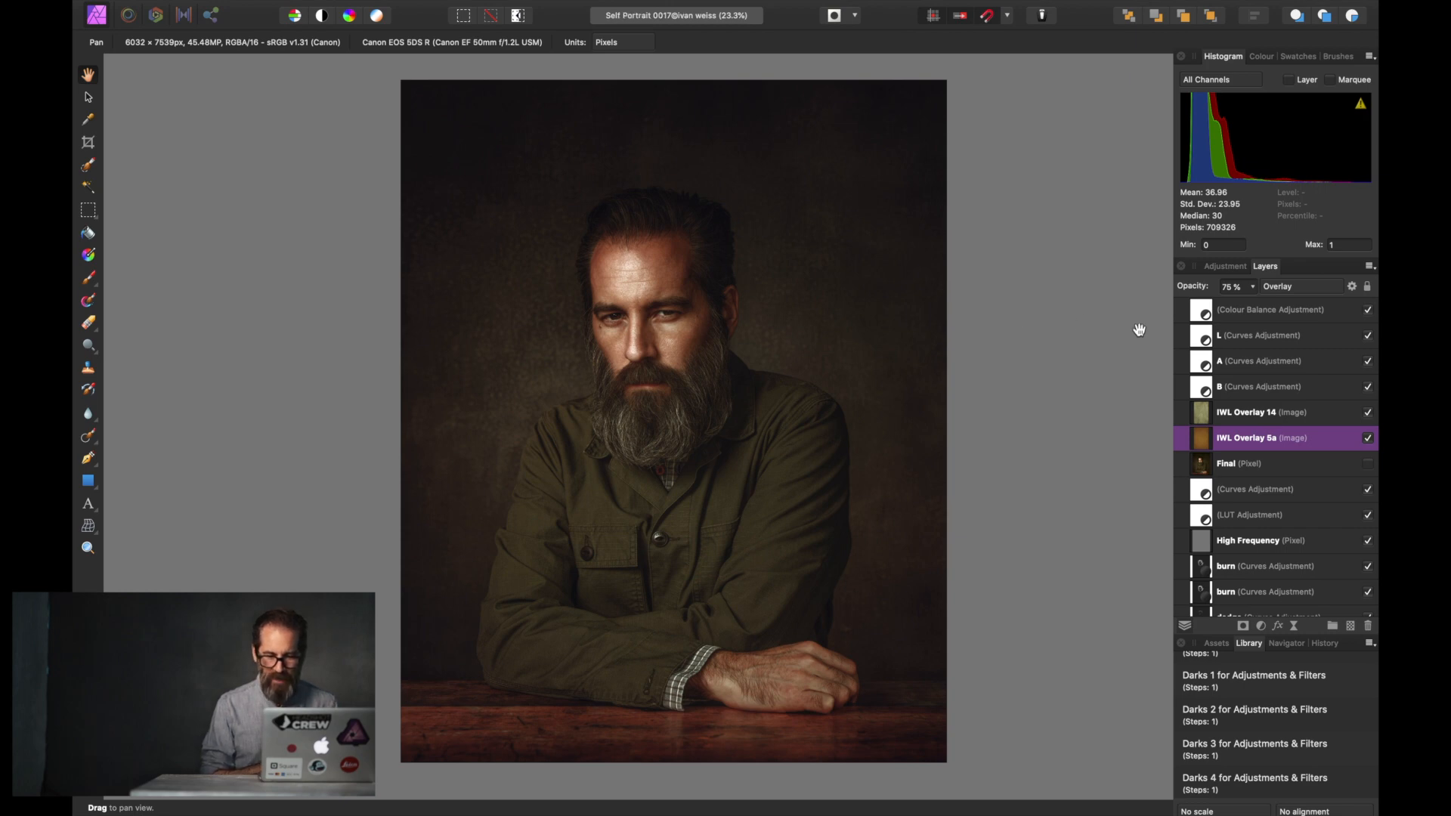
Step: Add an HSL adjustment directly above IWL Overlay 5a and set the reds' Hue Shift to -2.6°
{"action": "left_click", "coordinate": [1242, 320]}
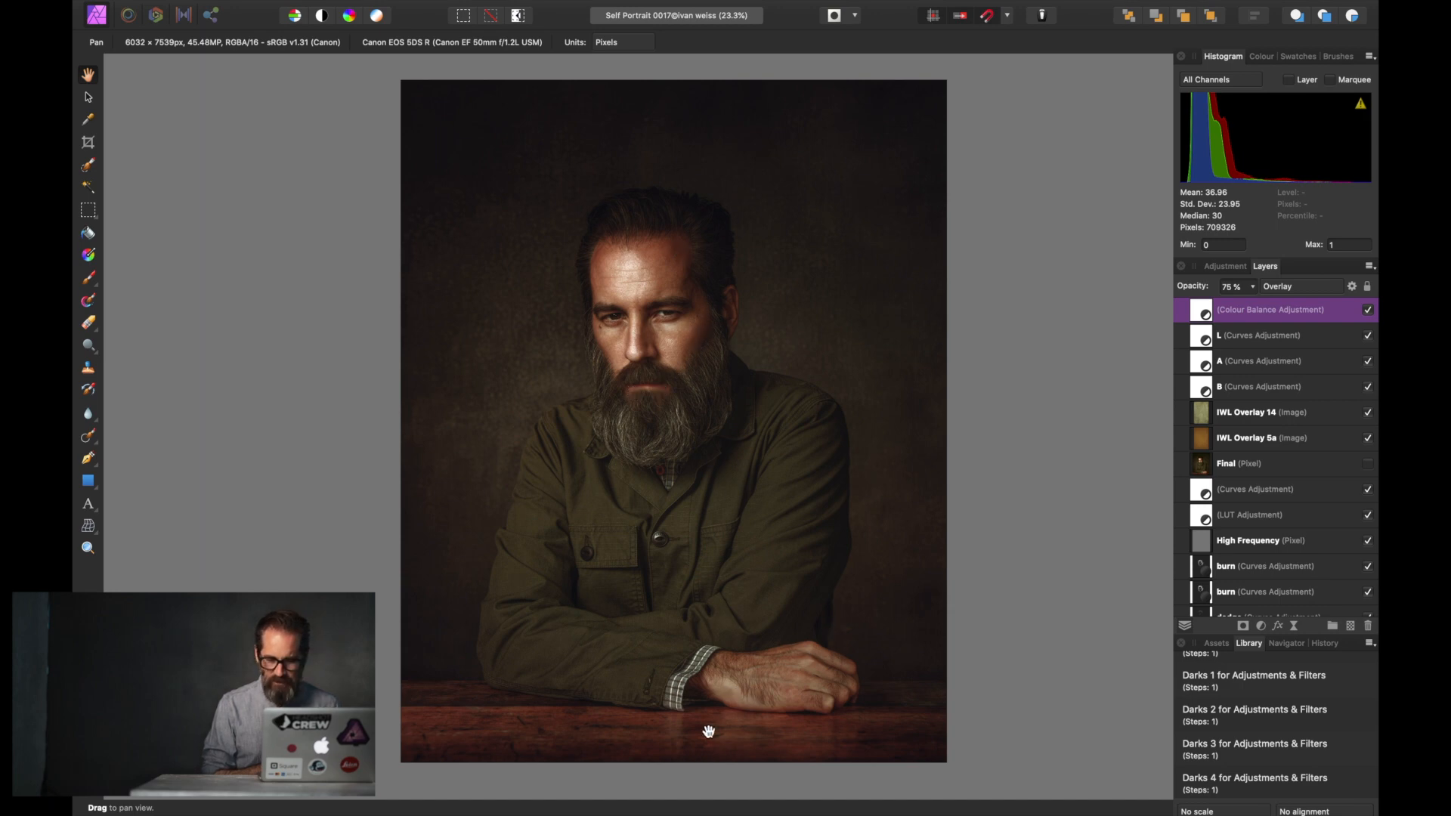
{"action": "left_click", "coordinate": [1260, 626]}
{"action": "left_click", "coordinate": [1253, 660]}
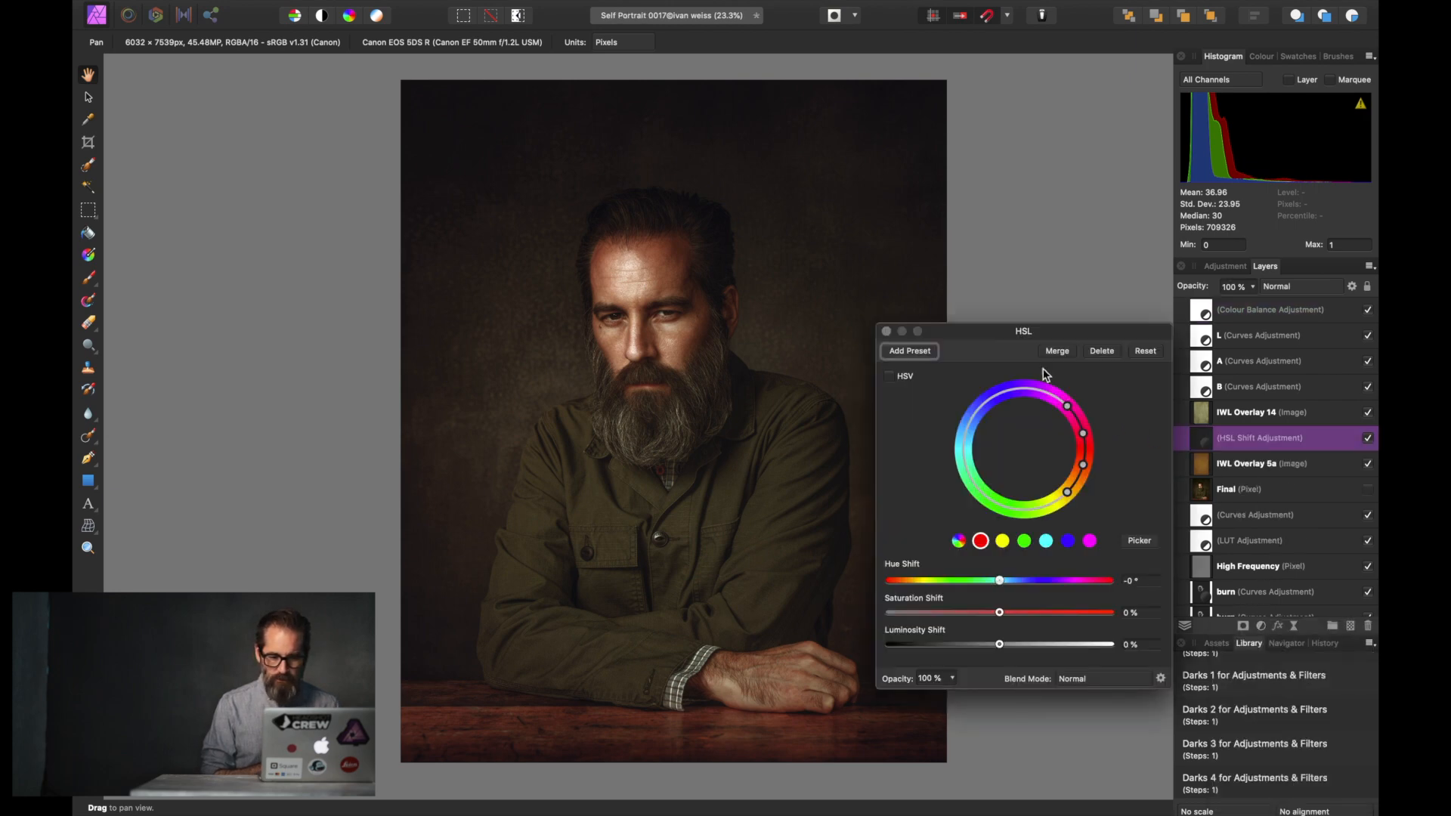
{"action": "left_click_drag", "start_coordinate": [1009, 329], "coordinate": [1113, 151]}
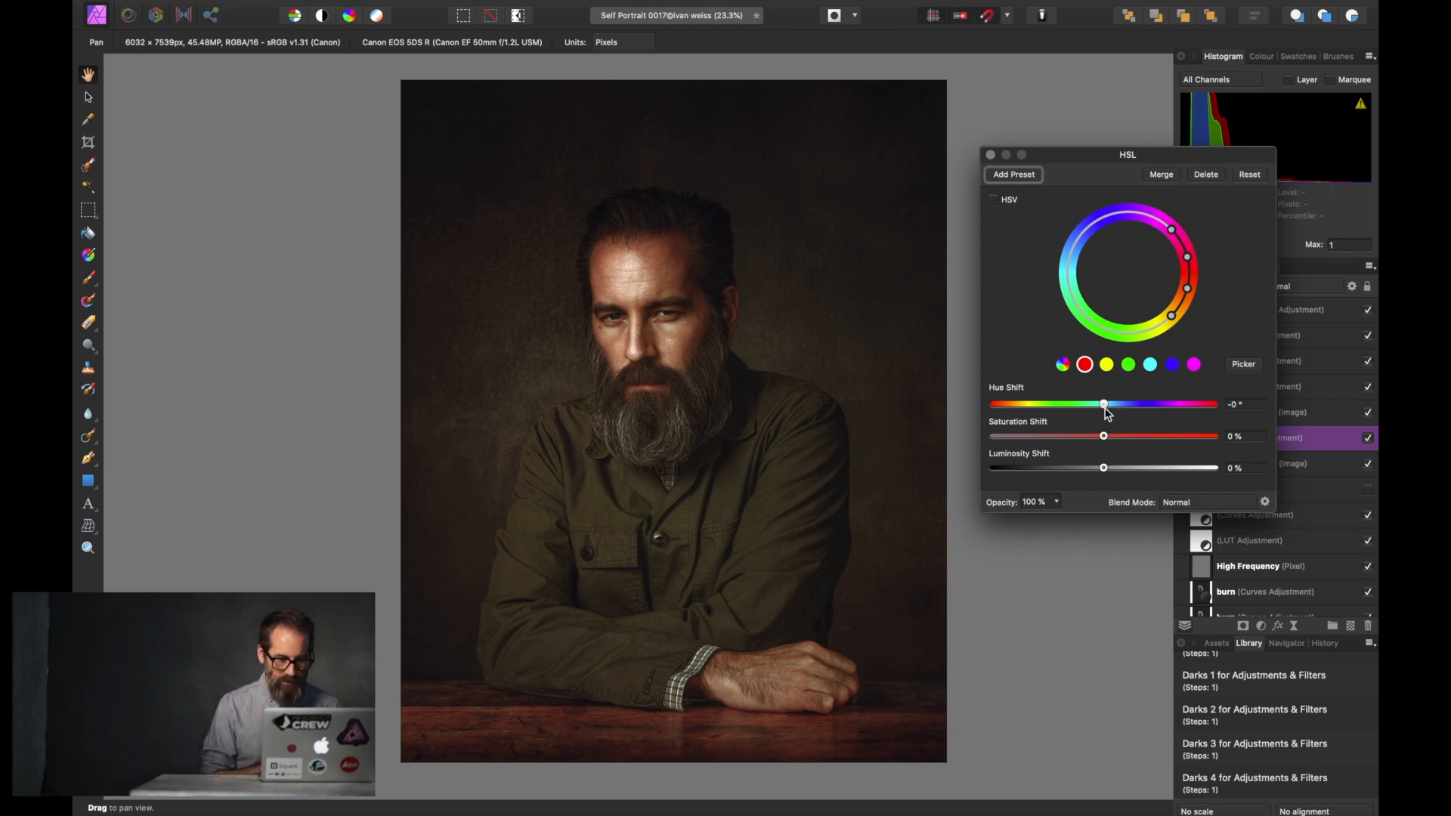
{"action": "left_click_drag", "start_coordinate": [1103, 406], "coordinate": [1102, 405]}
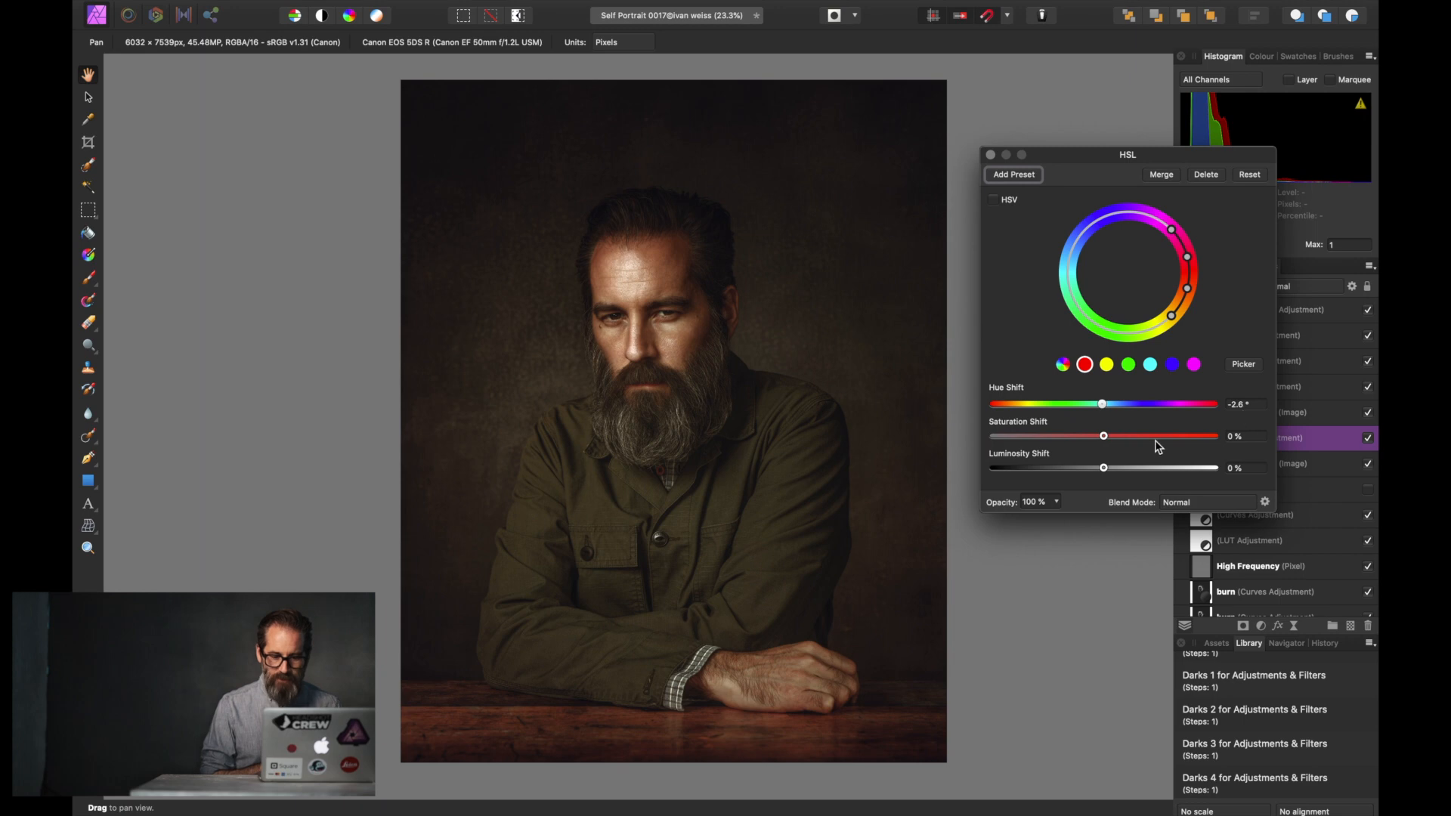
Step: Set the reds' Saturation Shift to -3% and Luminosity Shift to 5%, and save the document with the HSL adjustment closed
{"action": "left_click", "coordinate": [1104, 436]}
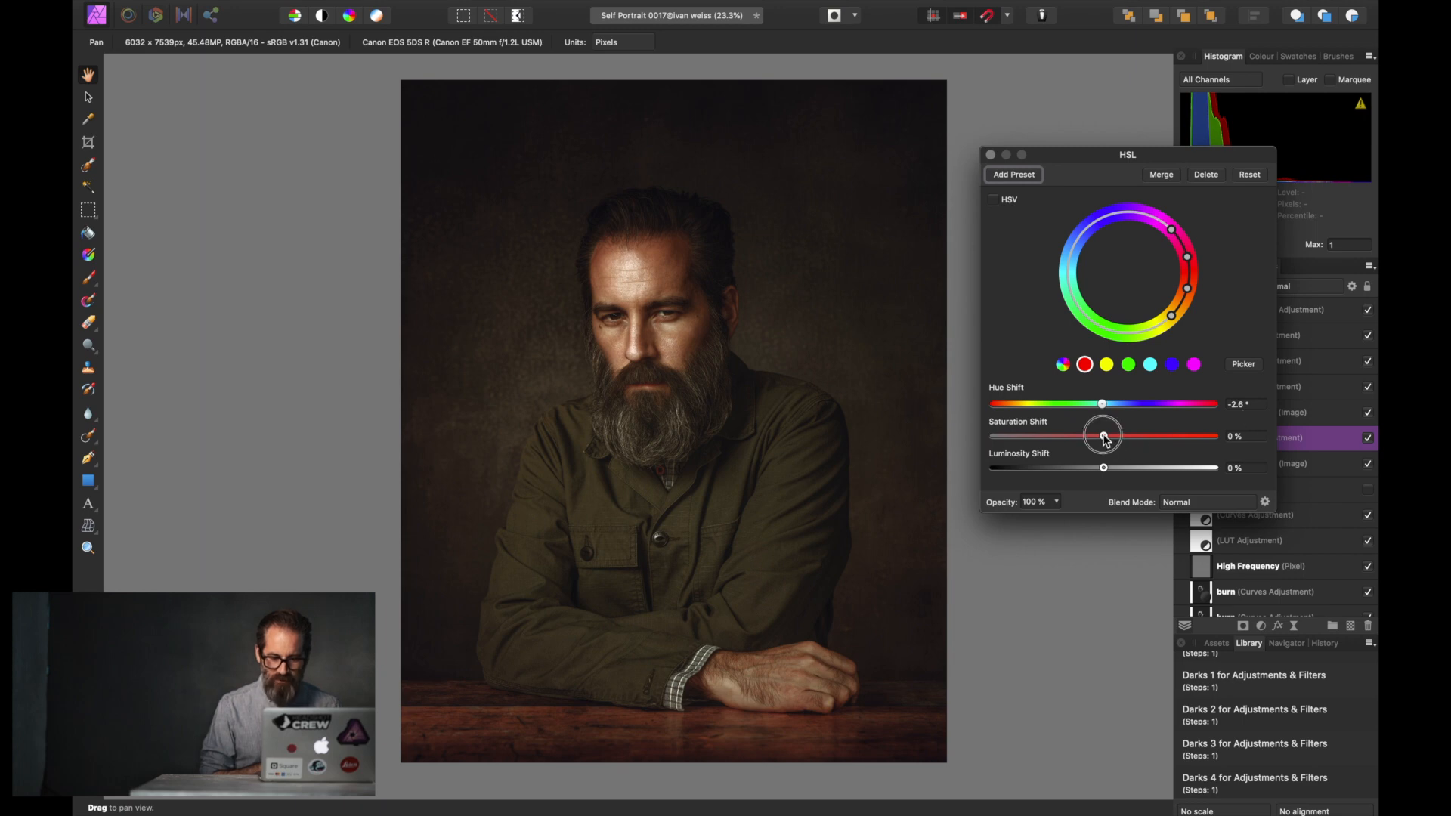
{"action": "left_click_drag", "start_coordinate": [1103, 434], "coordinate": [1100, 435]}
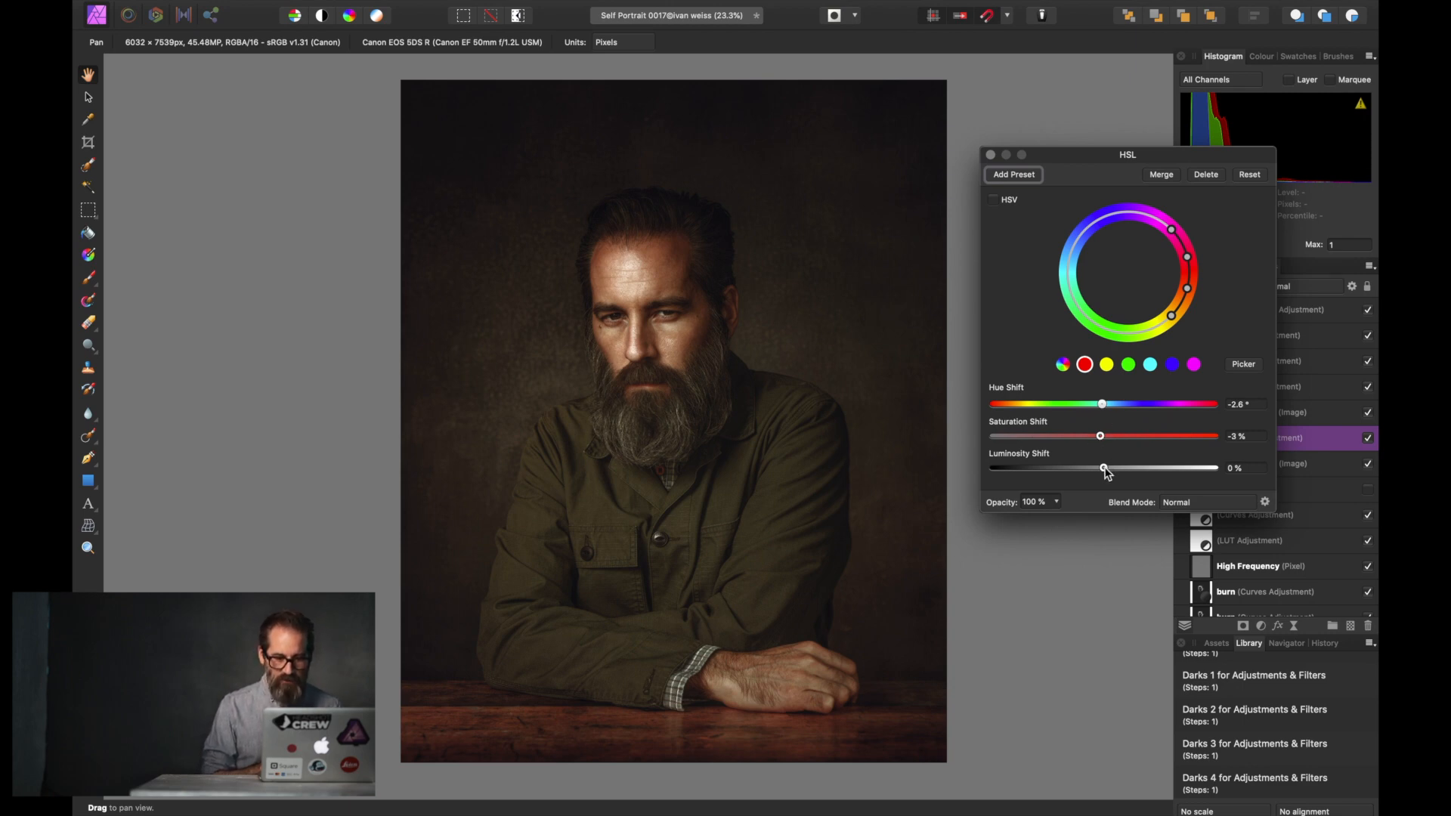
{"action": "left_click_drag", "start_coordinate": [1104, 467], "coordinate": [1111, 469]}
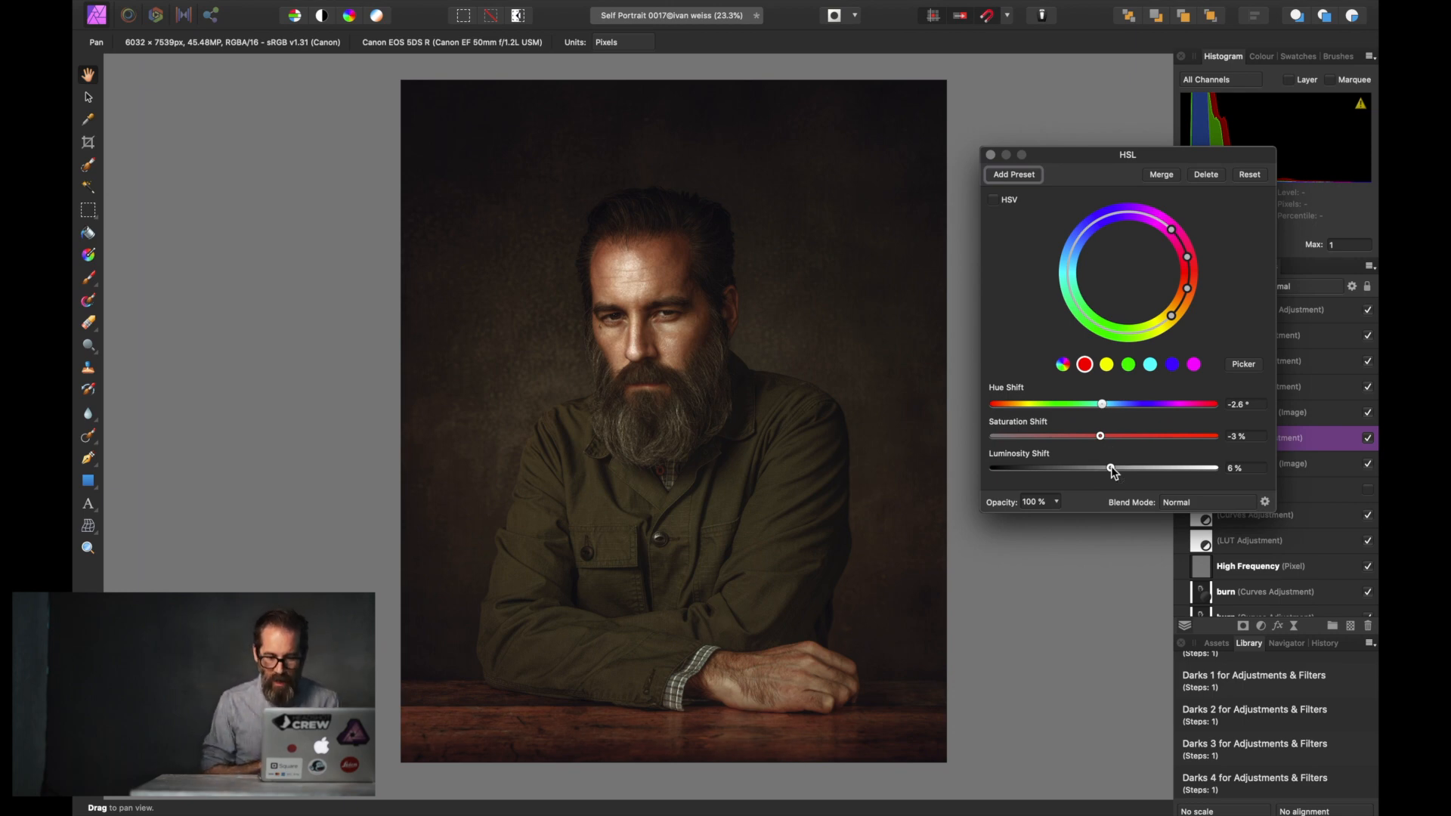
{"action": "left_click_drag", "start_coordinate": [1112, 470], "coordinate": [1111, 470]}
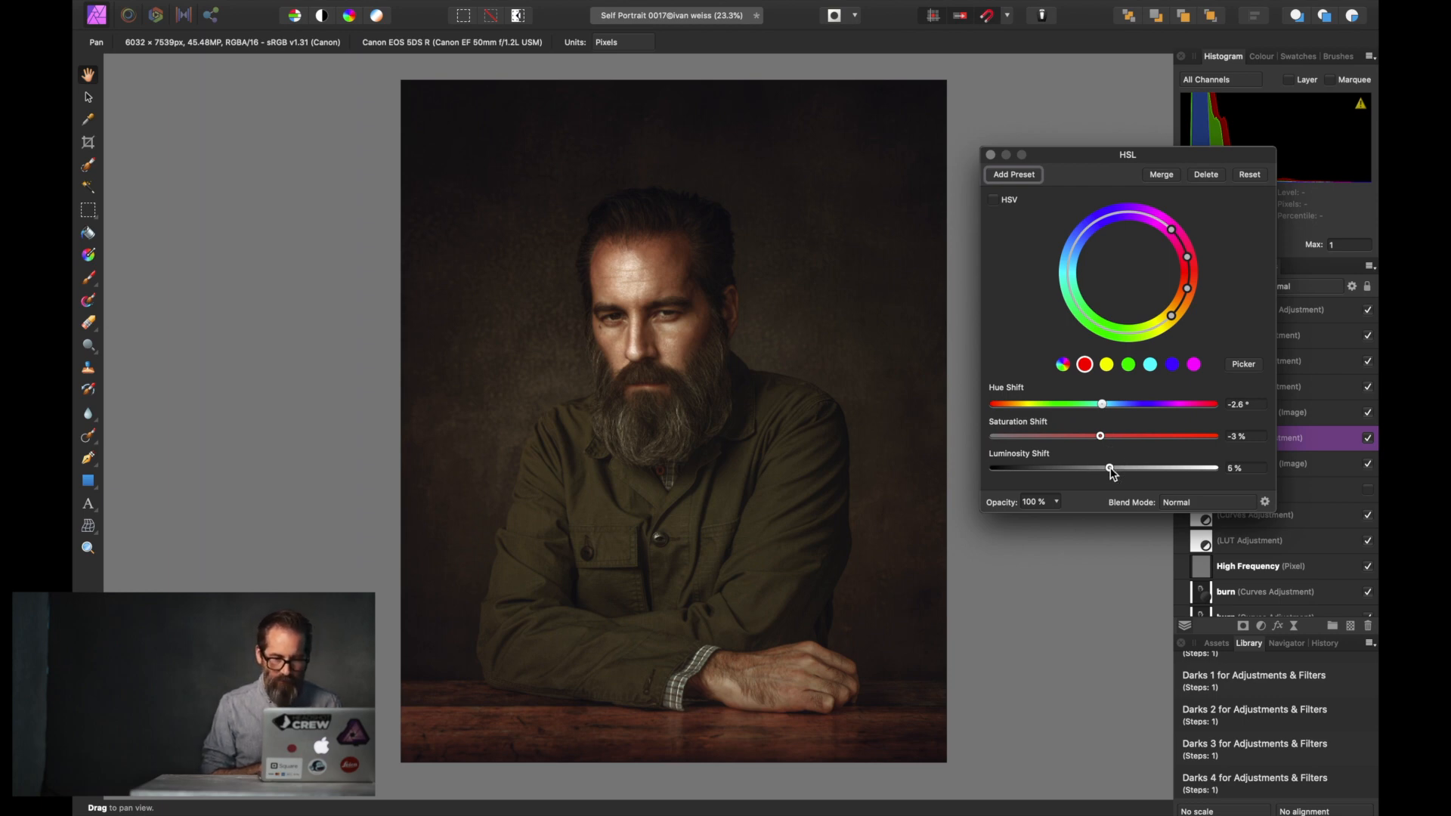
{"action": "left_click", "coordinate": [990, 154]}
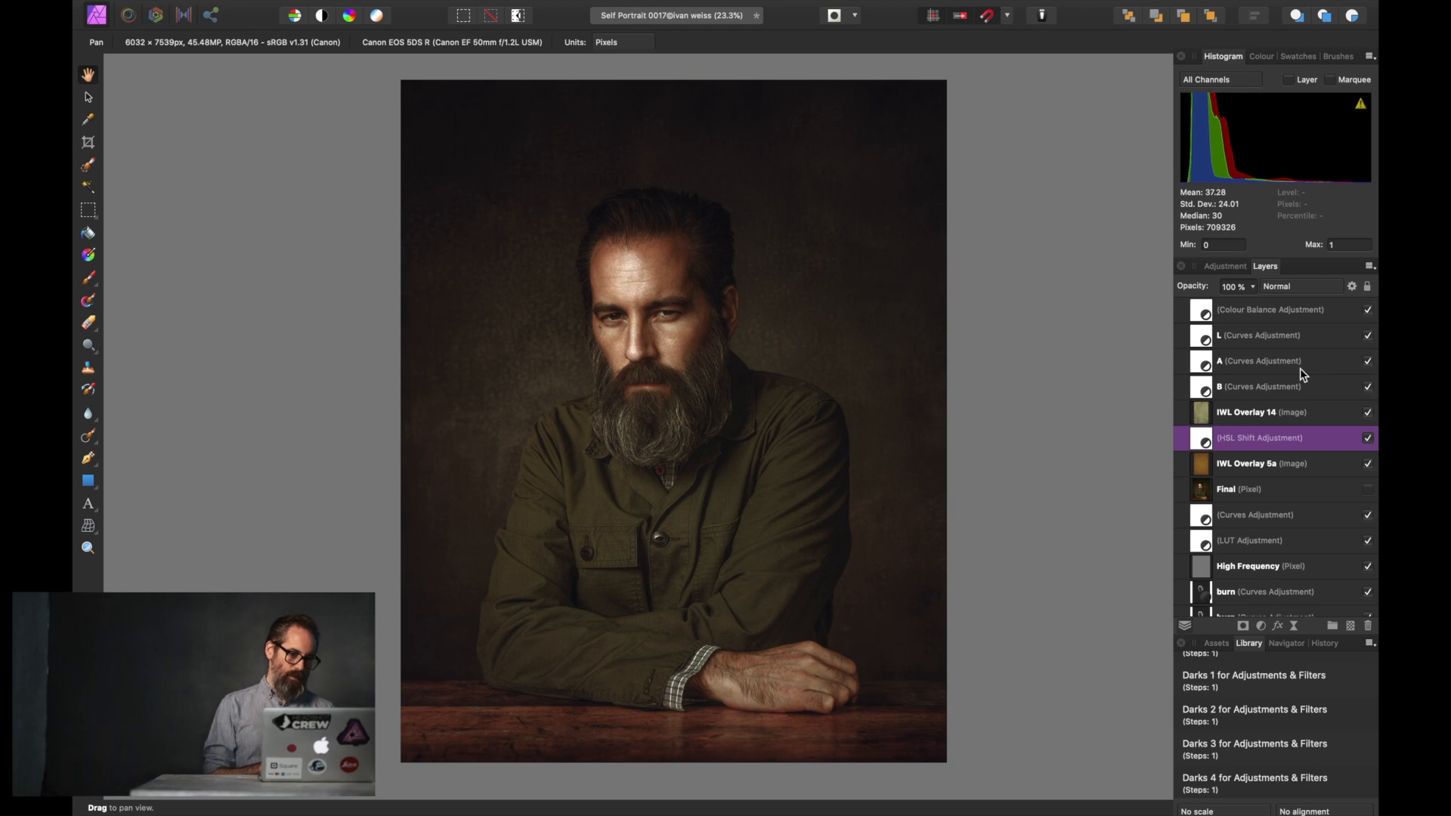
{"action": "key", "text": "super+s"}
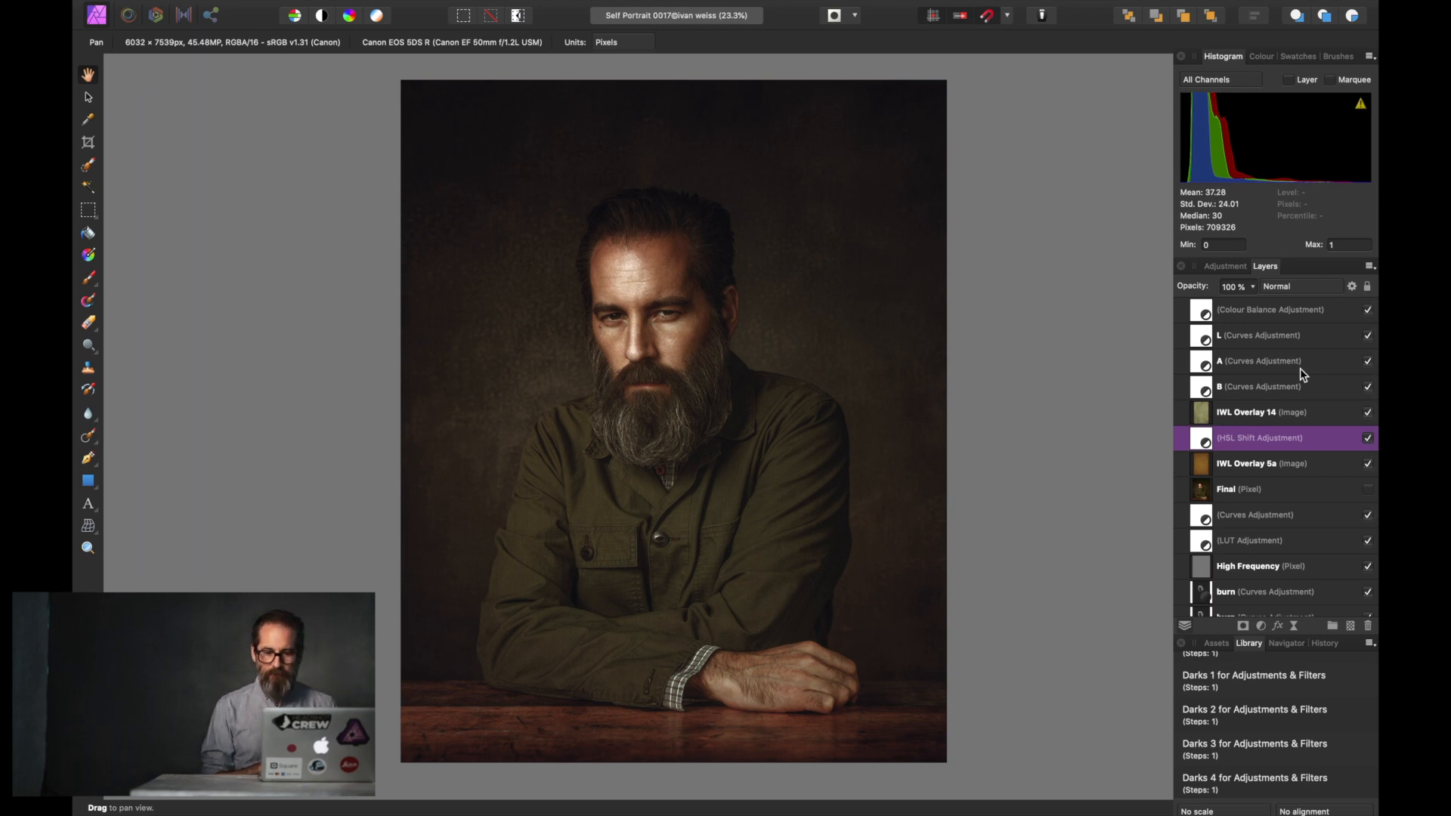
Step: Add a Levels adjustment above the Colour Balance layer with Black Level 5% and White Level 92%
{"action": "left_click", "coordinate": [1282, 313]}
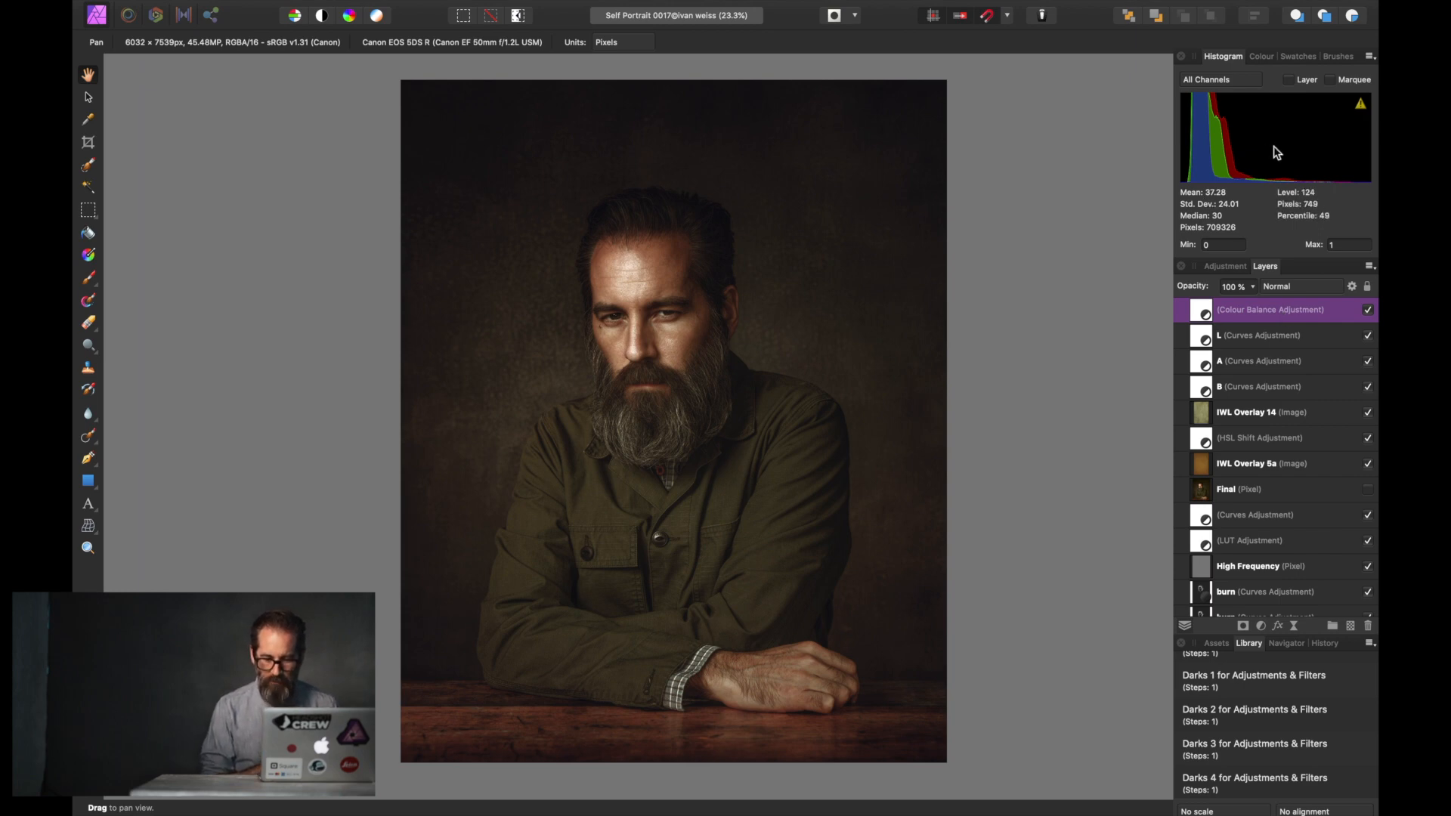
{"action": "left_click", "coordinate": [1263, 627]}
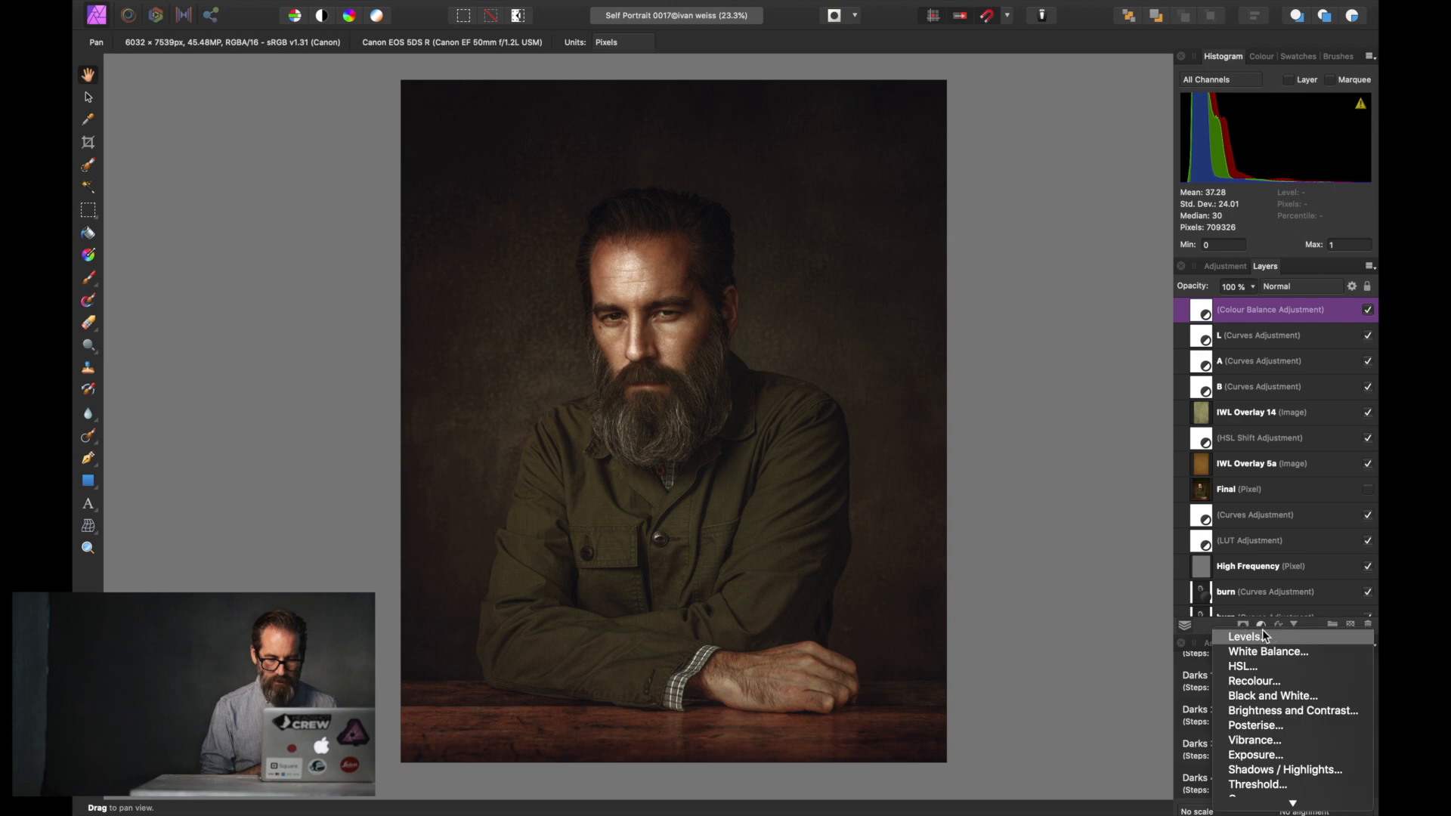
{"action": "left_click", "coordinate": [1257, 633]}
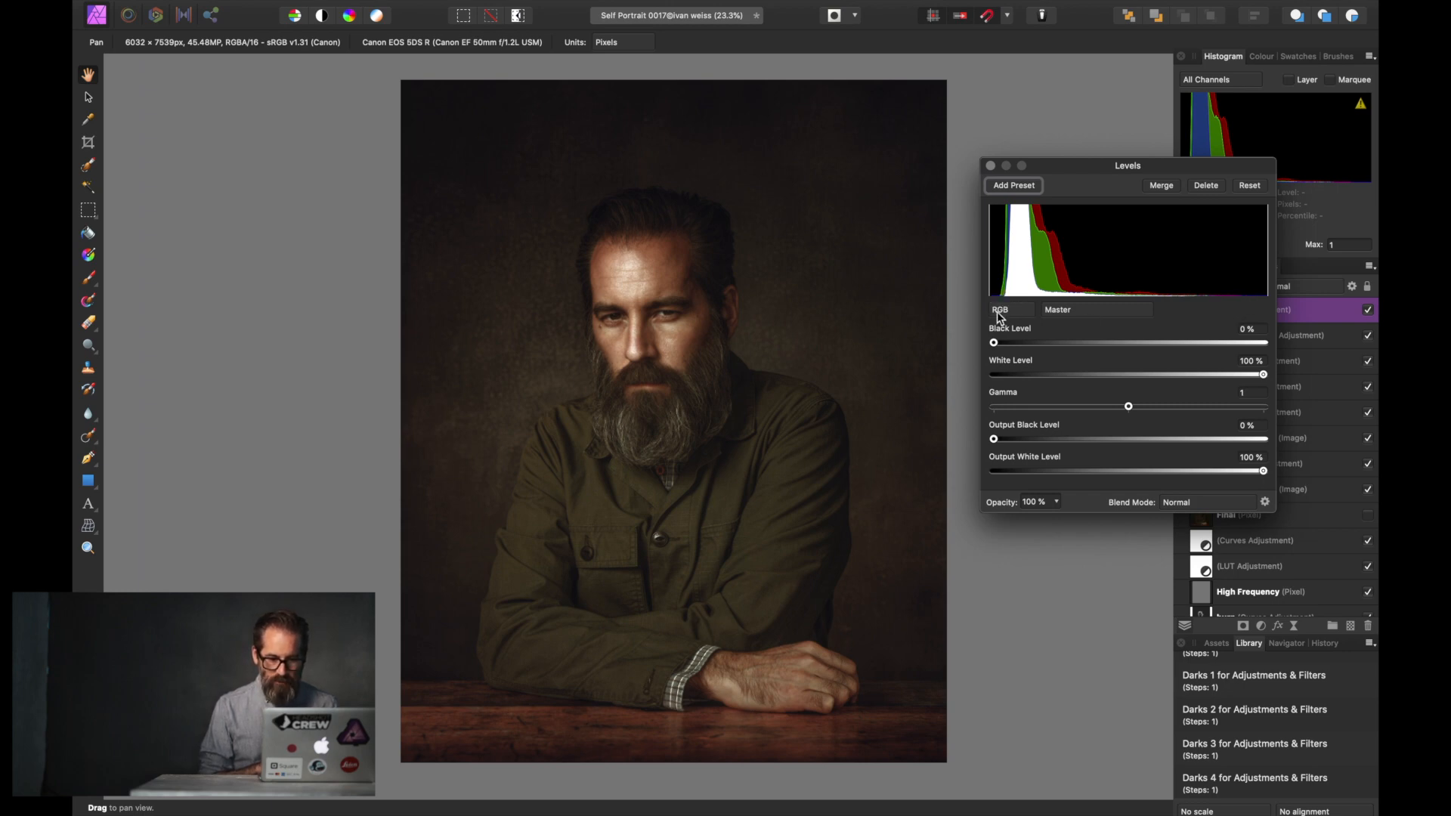
{"action": "left_click_drag", "start_coordinate": [995, 346], "coordinate": [1010, 347]}
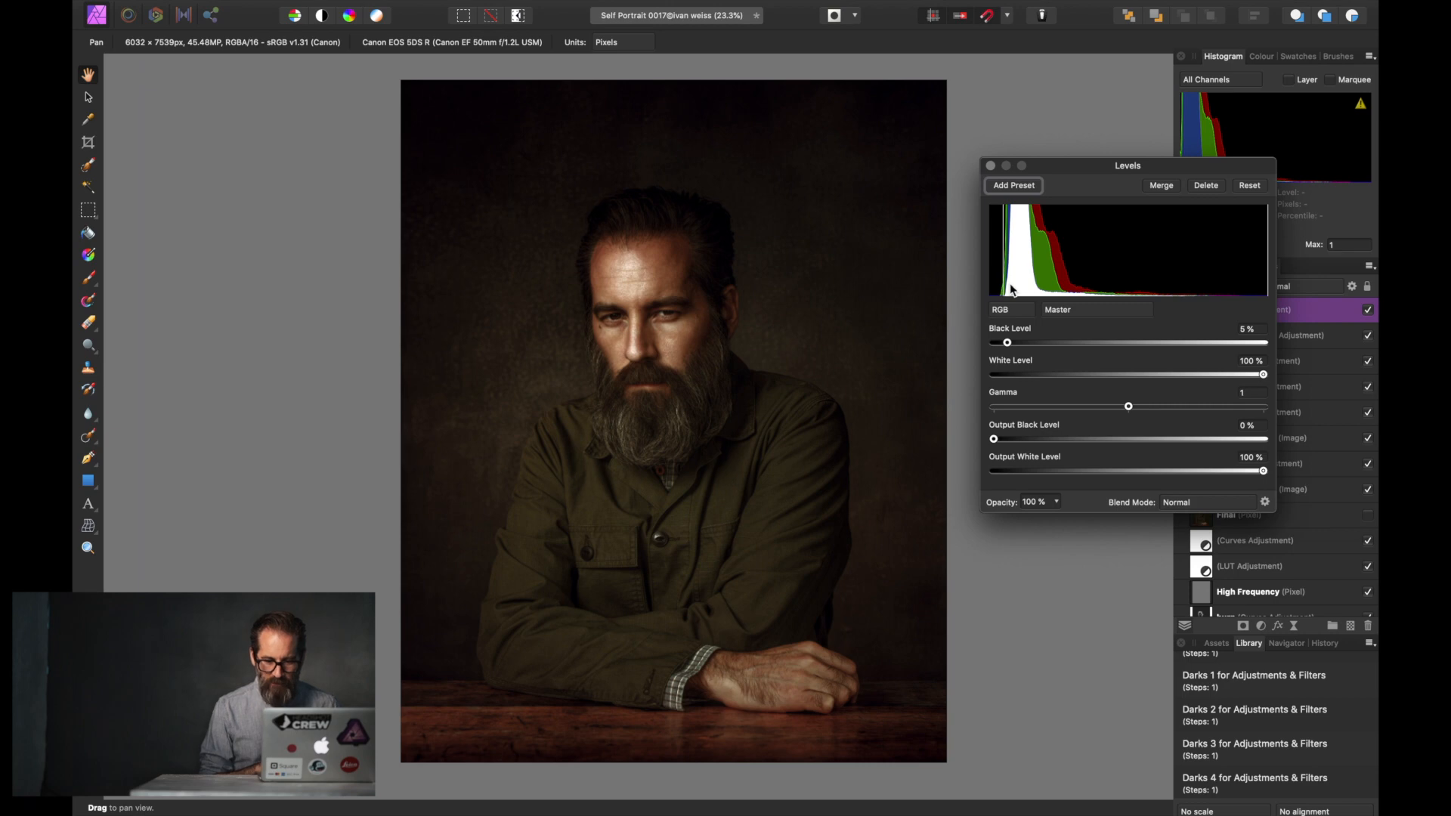
{"action": "left_click_drag", "start_coordinate": [1263, 374], "coordinate": [1242, 377]}
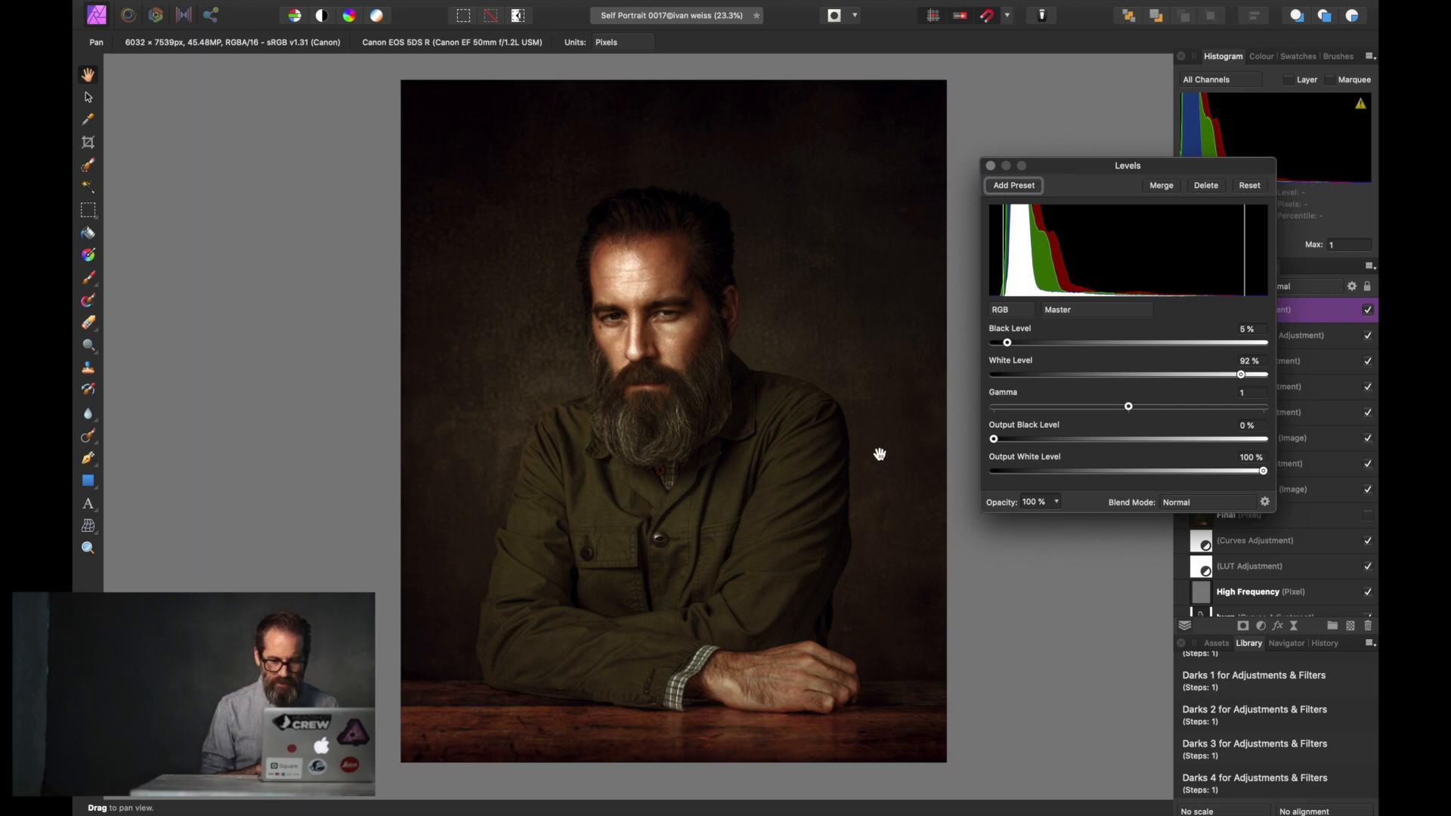
Step: Set the Levels Gamma to 0.908 and Output Black Level to 3%, and save the document with the adjustment closed
{"action": "left_click", "coordinate": [1129, 407]}
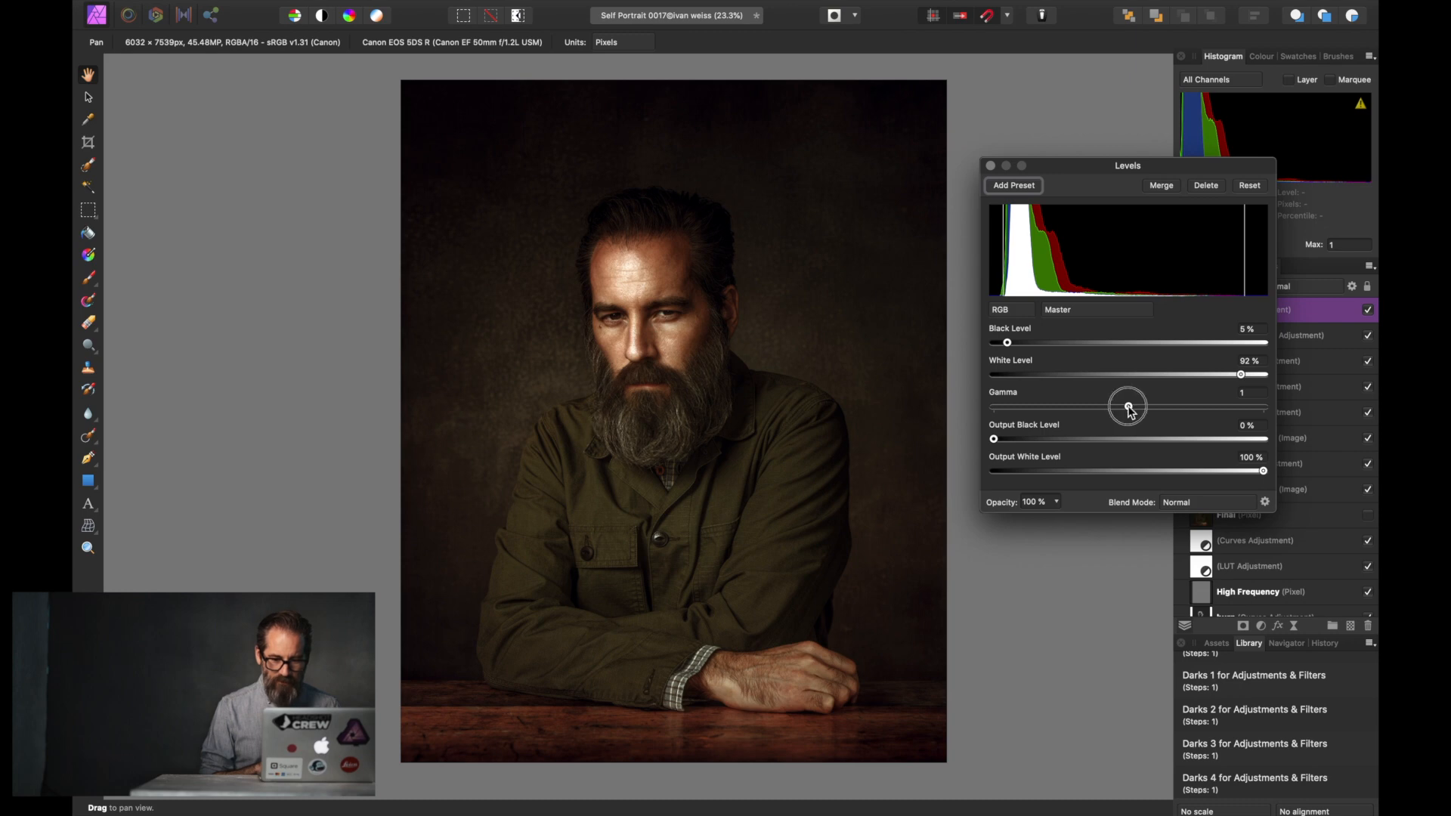
{"action": "left_click_drag", "start_coordinate": [1128, 408], "coordinate": [1118, 410]}
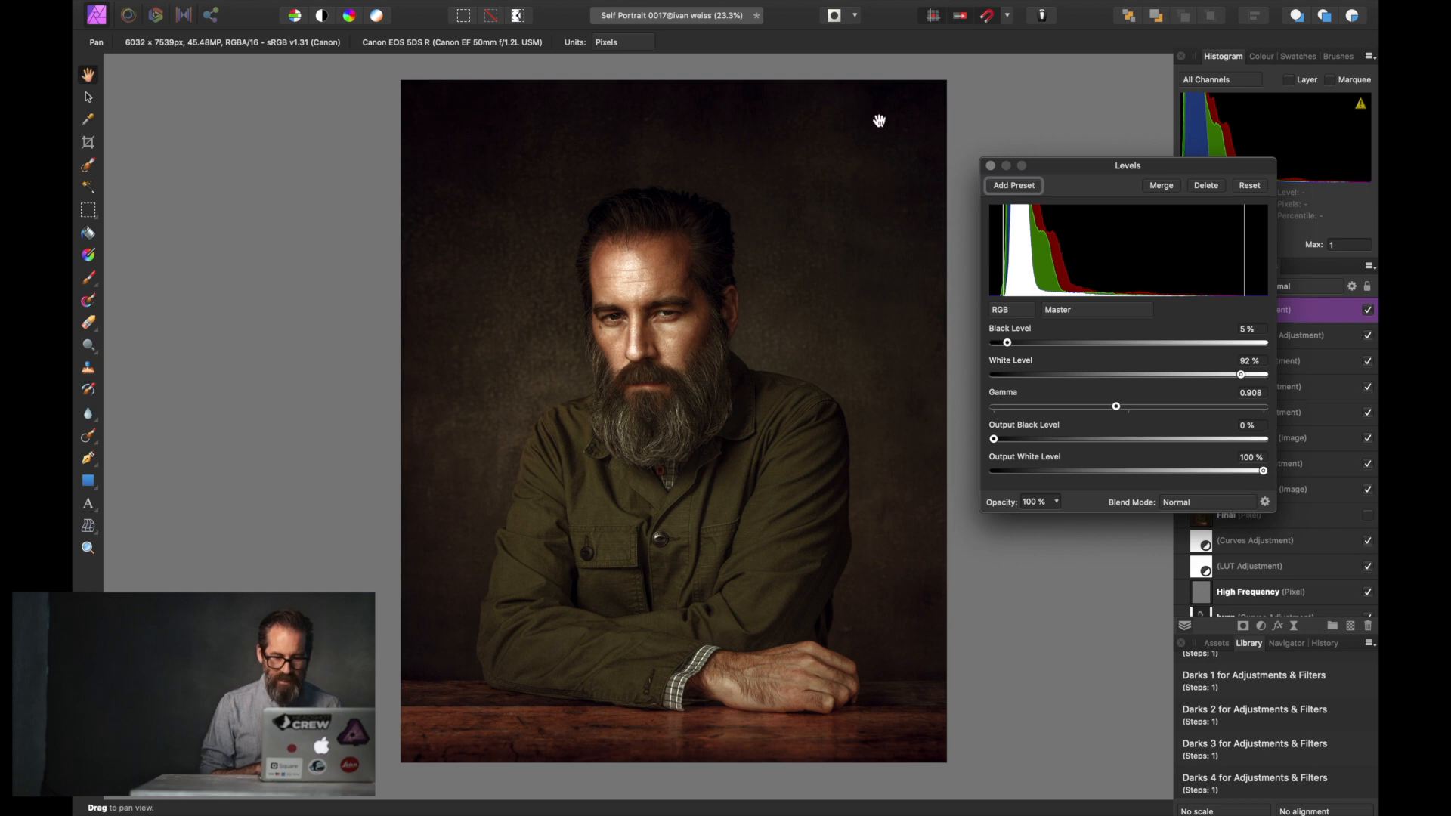
{"action": "left_click_drag", "start_coordinate": [995, 446], "coordinate": [1003, 450]}
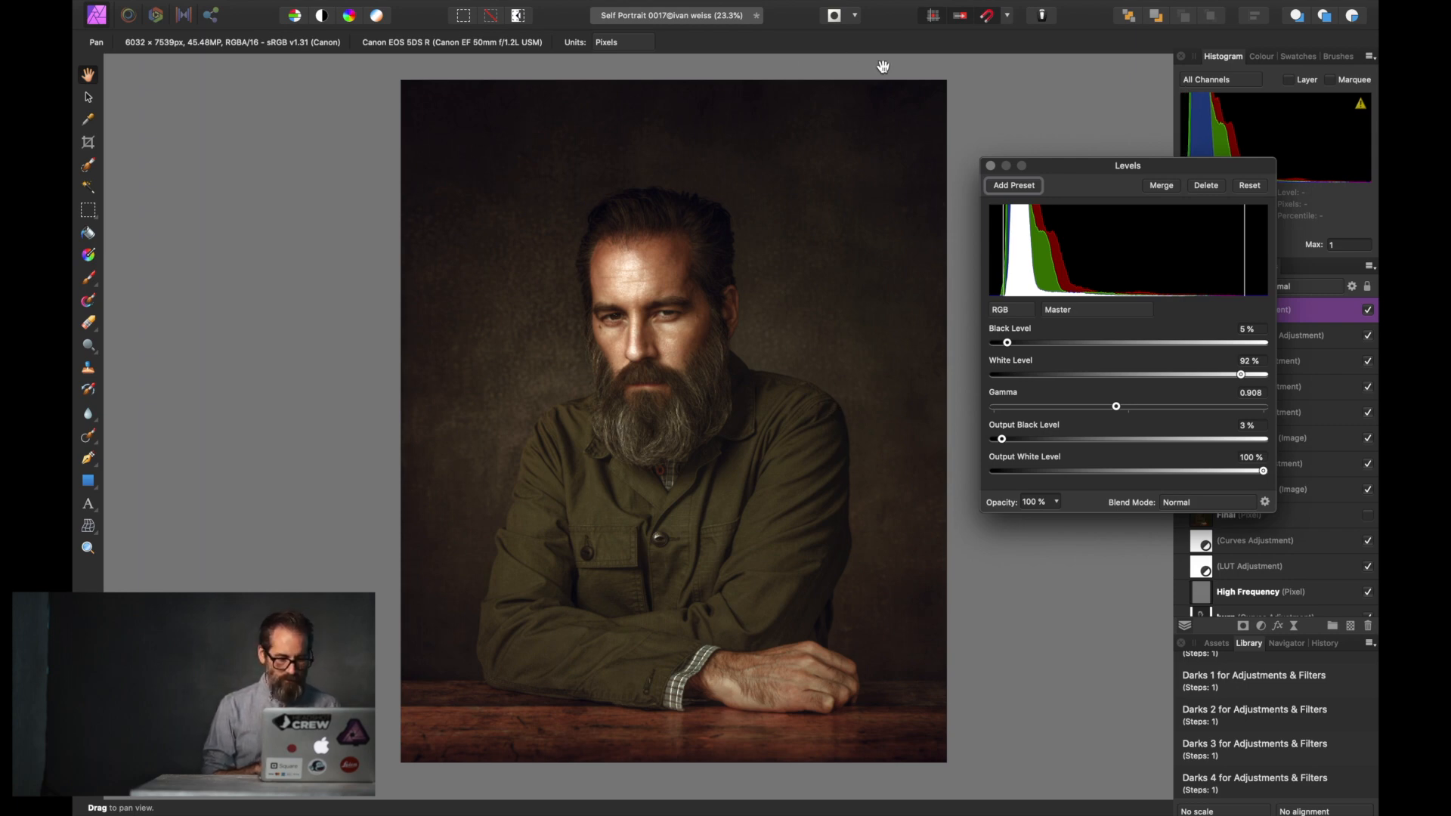
{"action": "left_click", "coordinate": [990, 165]}
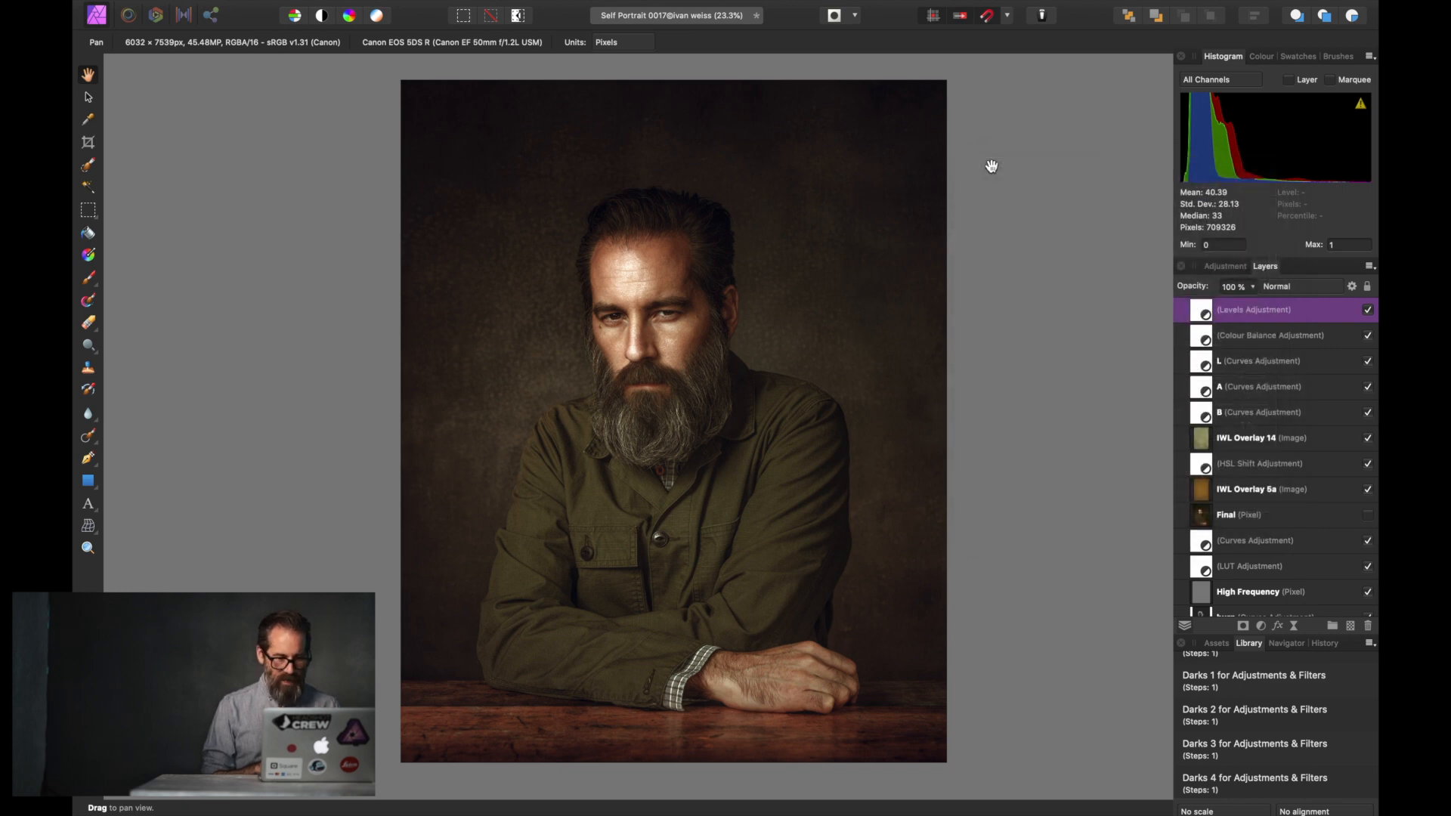
{"action": "key", "text": "super+s"}
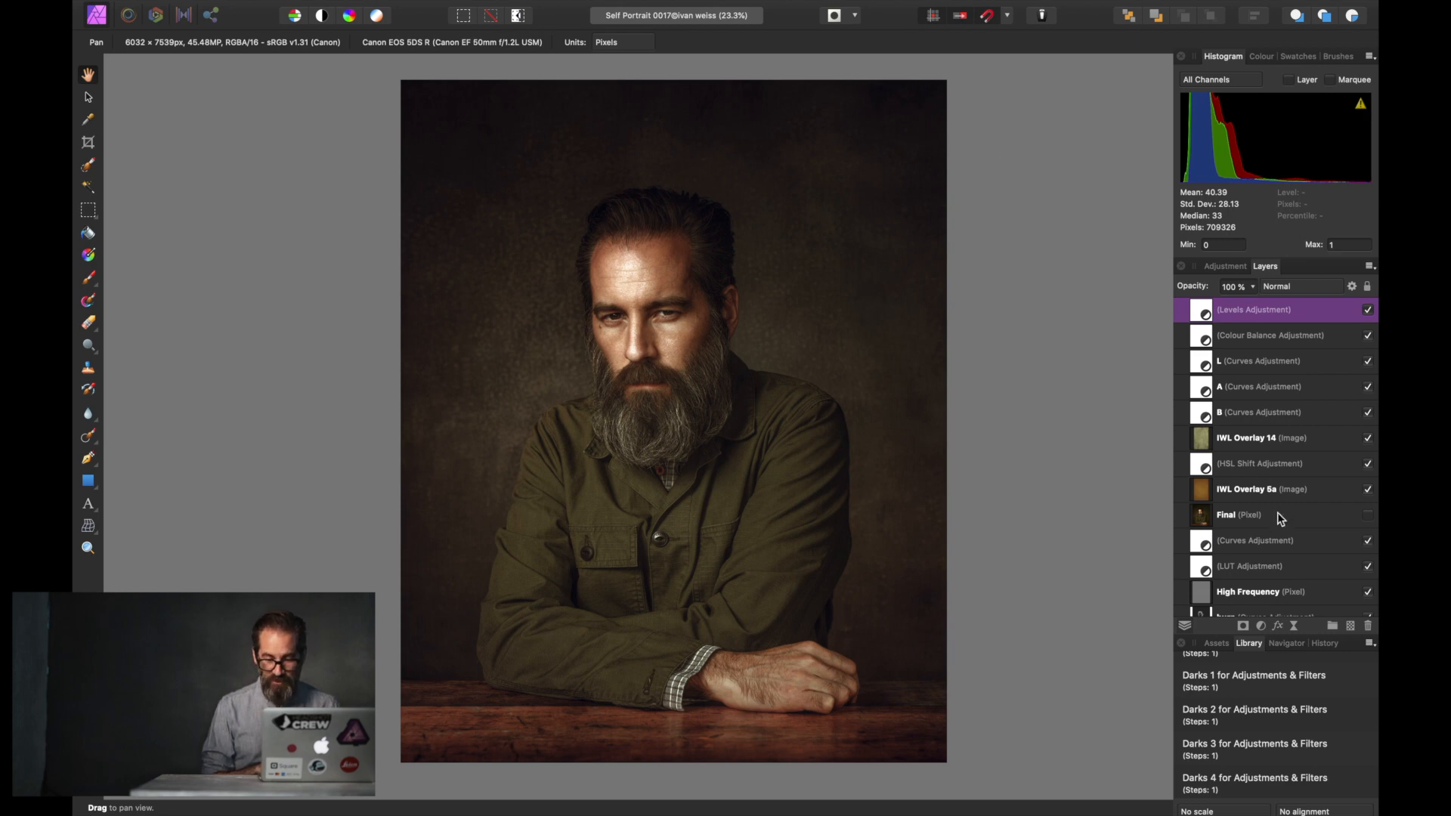
Step: Place the grey IWL Overlay 27 asset above the Levels adjustment and align it over the whole portrait canvas
{"action": "left_click", "coordinate": [1217, 643]}
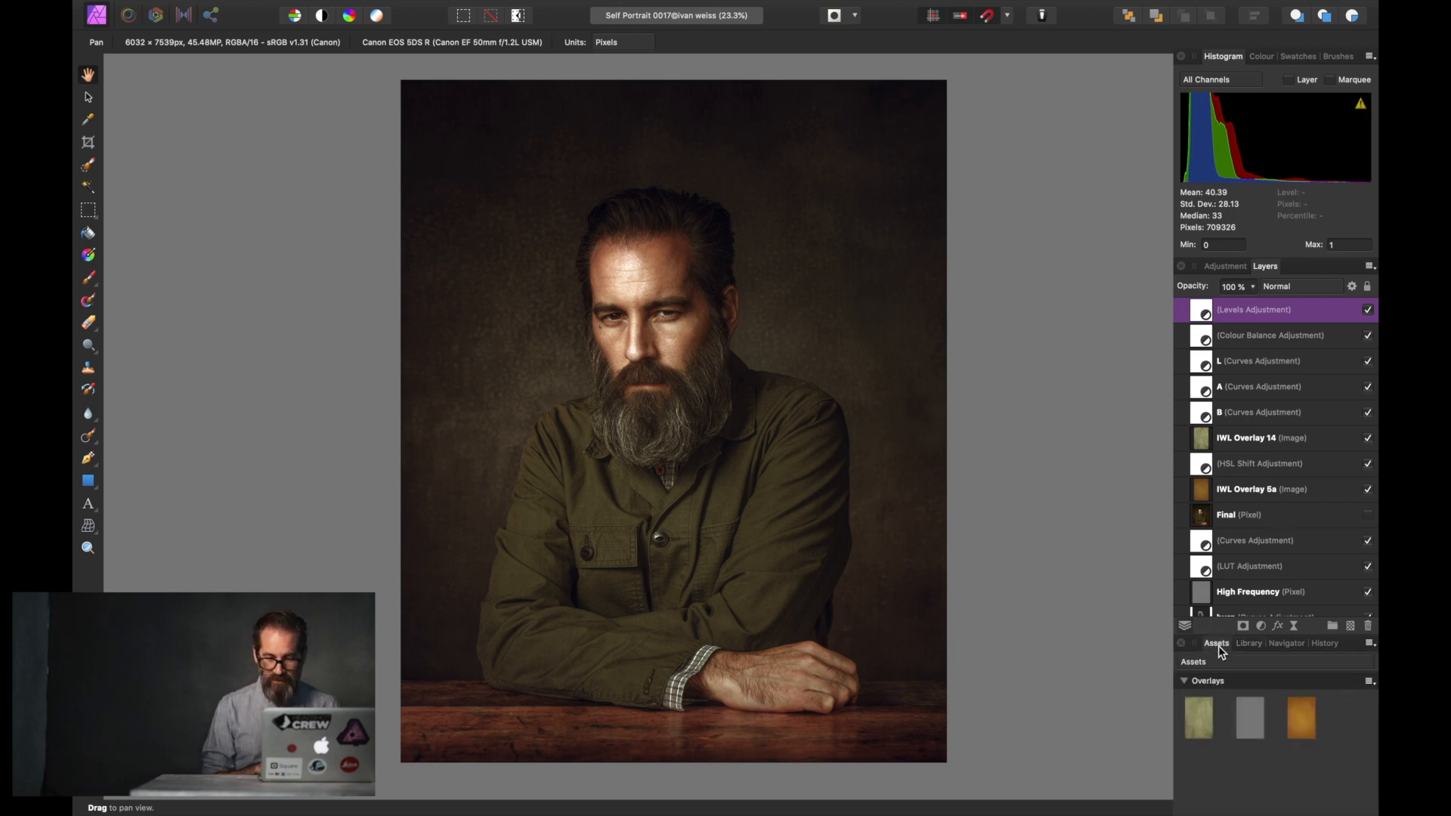
{"action": "left_click_drag", "start_coordinate": [1248, 707], "coordinate": [868, 578]}
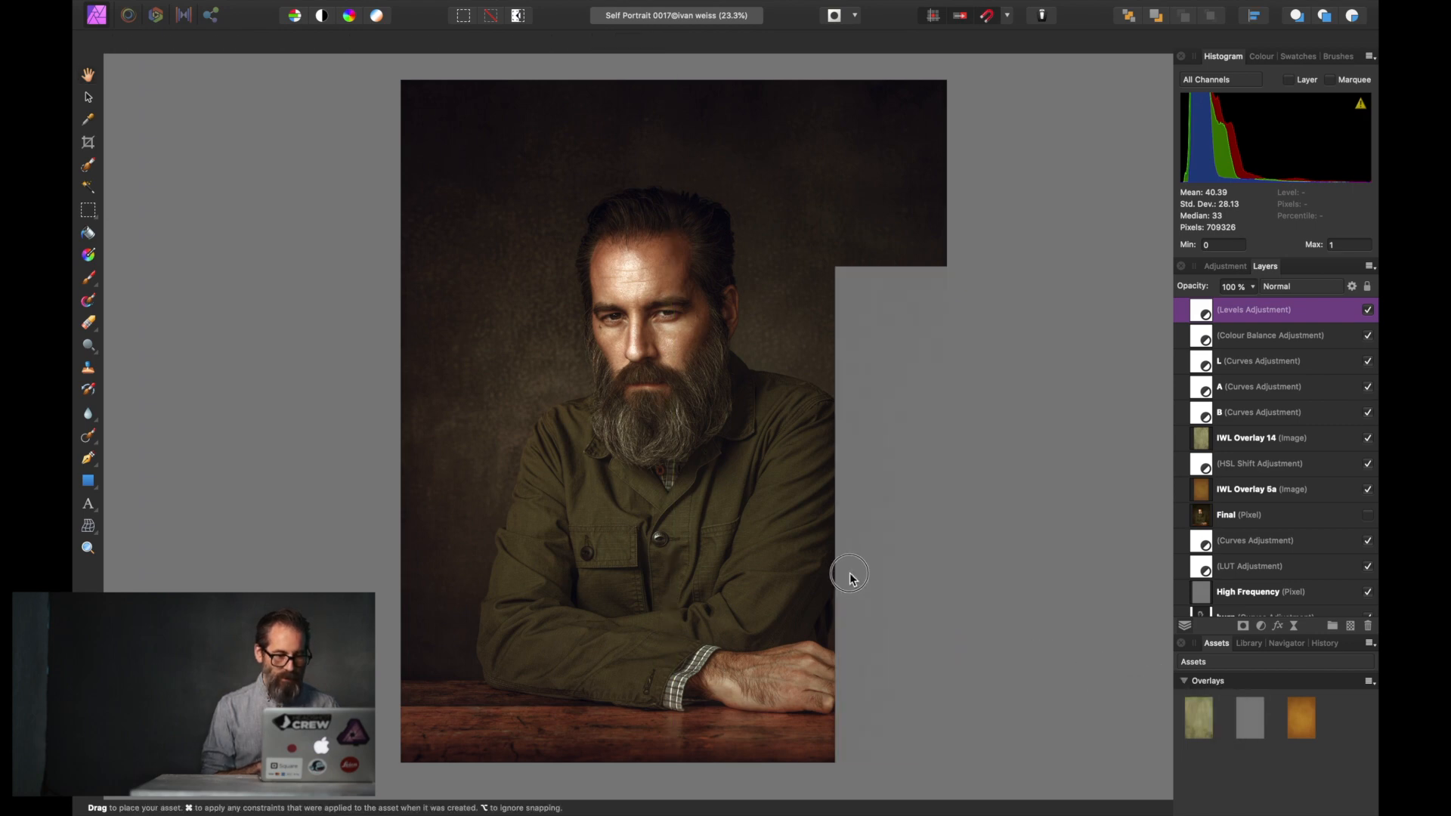
{"action": "left_click", "coordinate": [601, 502]}
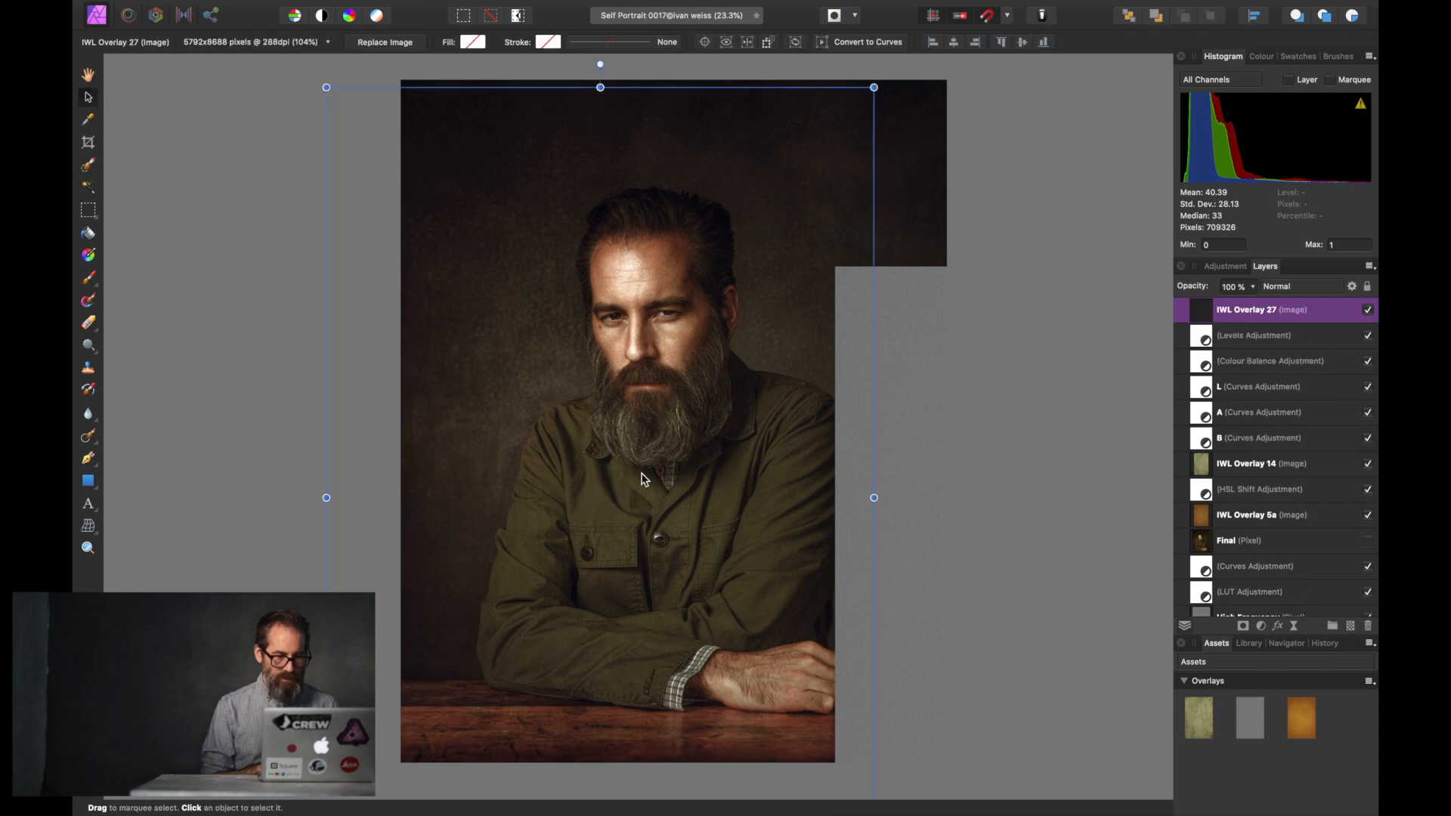
{"action": "left_click_drag", "start_coordinate": [662, 379], "coordinate": [729, 346]}
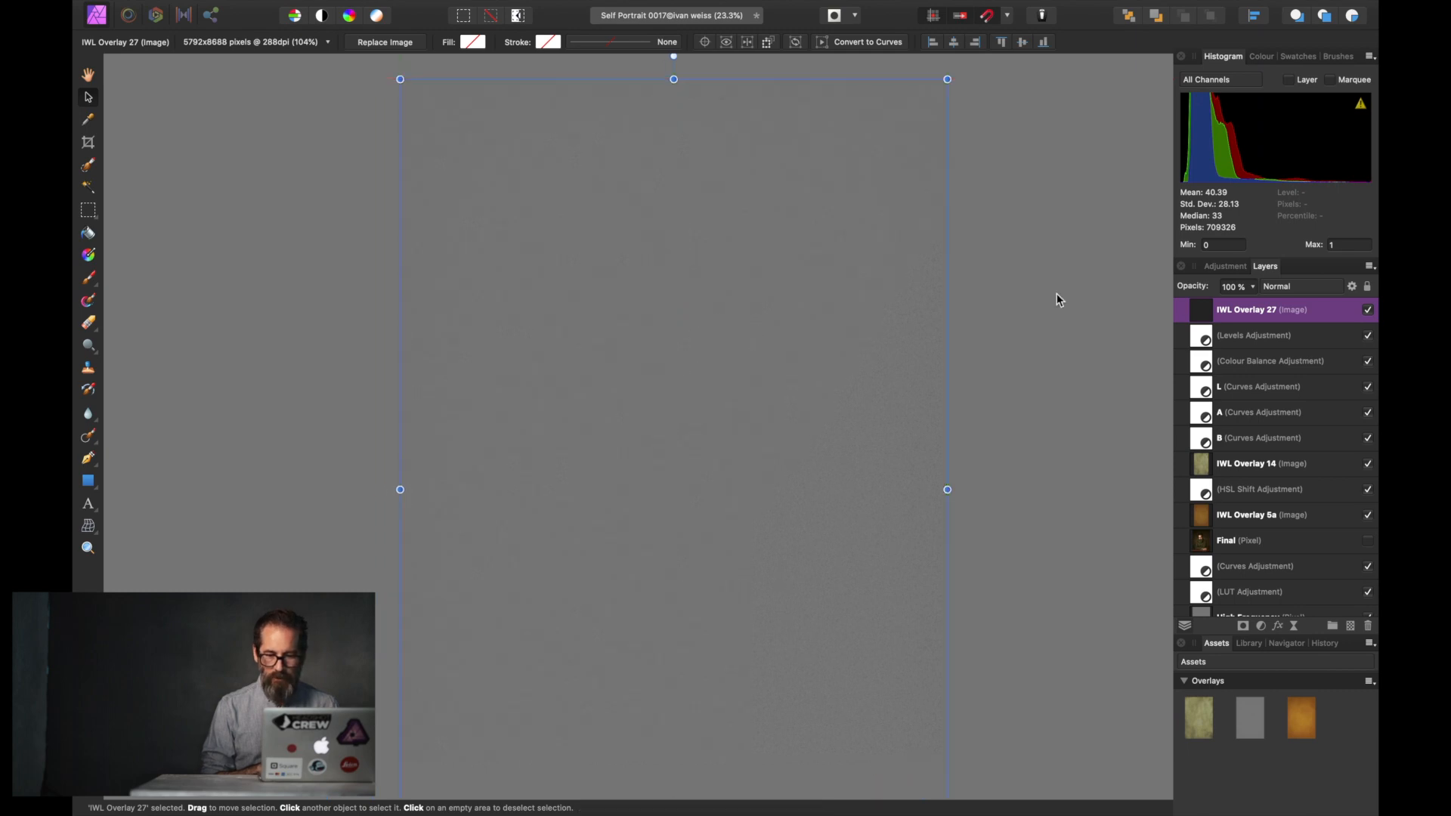
Step: Set the IWL Overlay 27 layer's blend mode to Overlay and save the document
{"action": "left_click", "coordinate": [1291, 290]}
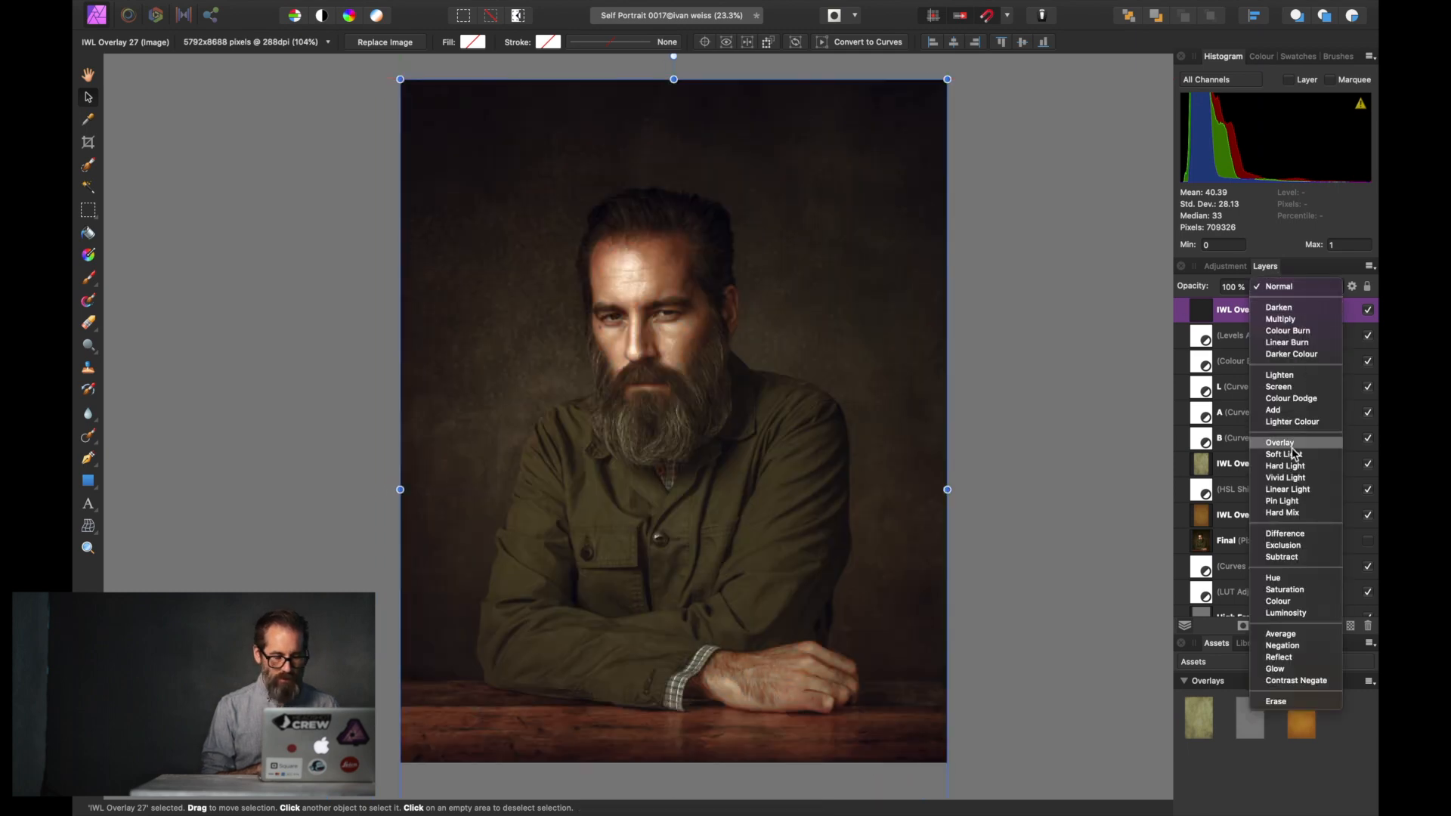
{"action": "left_click", "coordinate": [1292, 442]}
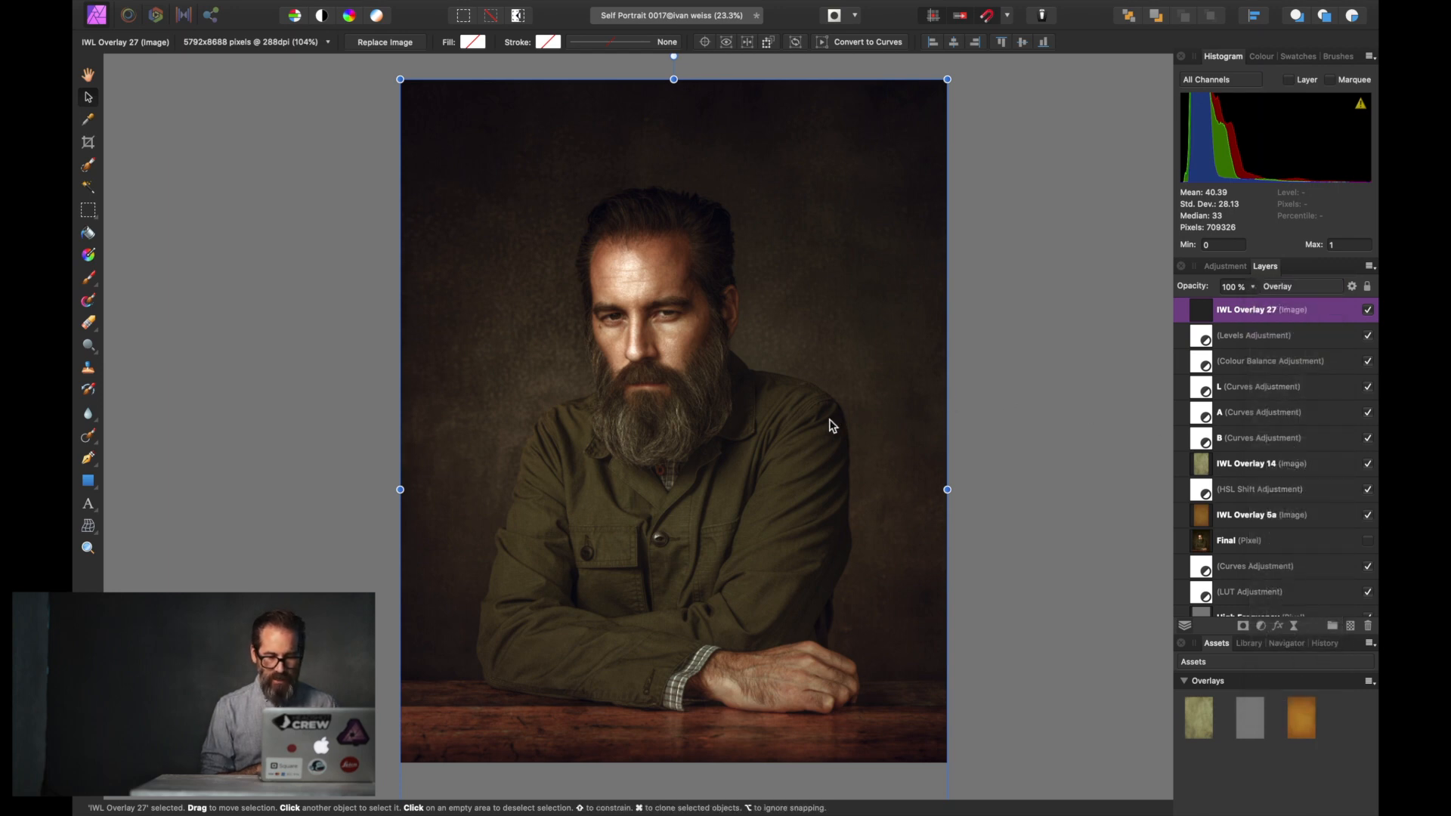
{"action": "key", "text": "super+s"}
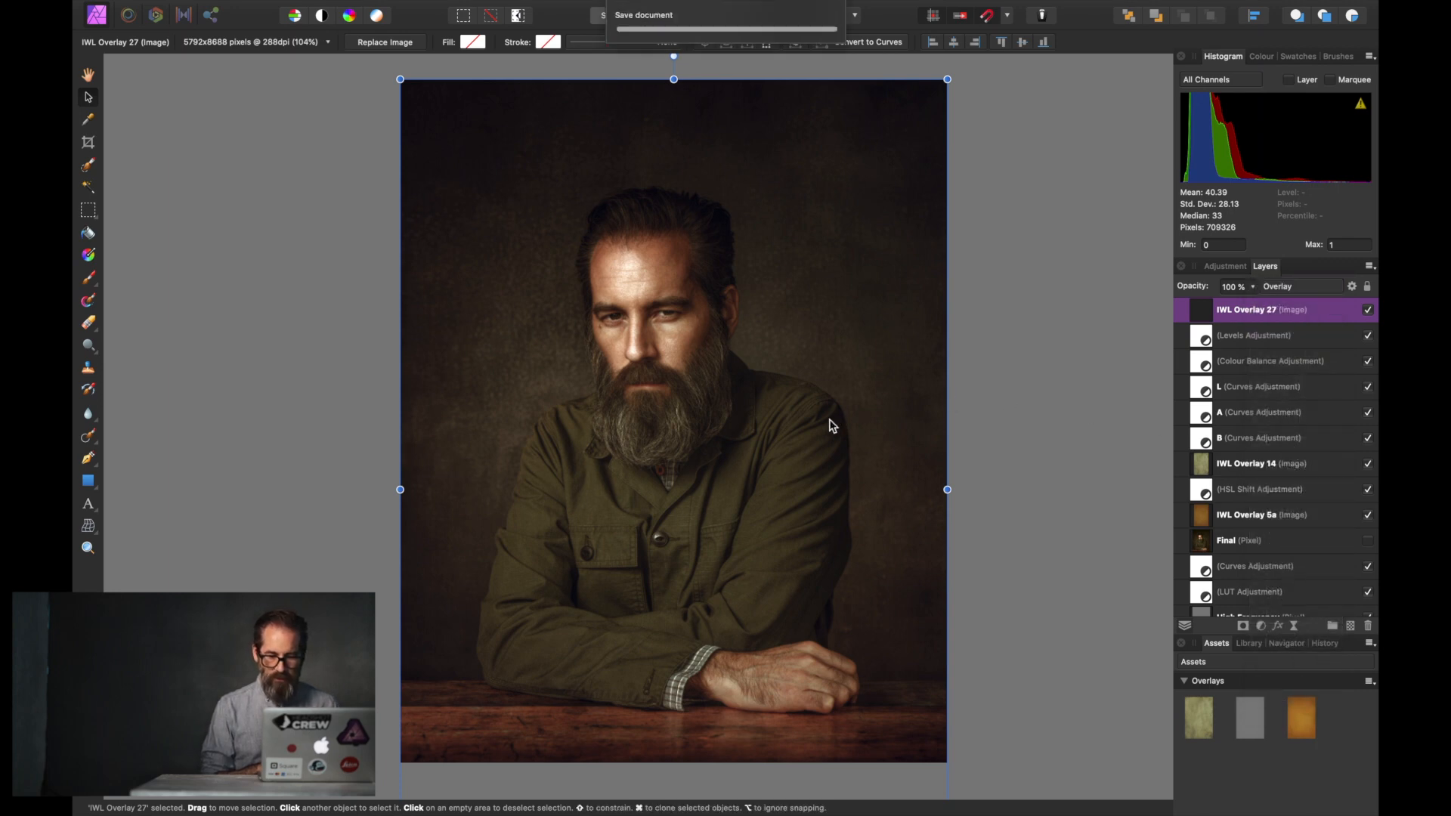
Step: Delete the hidden Final pixel layer sitting between IWL Overlay 5a and the Curves adjustment
{"action": "left_click", "coordinate": [1296, 550]}
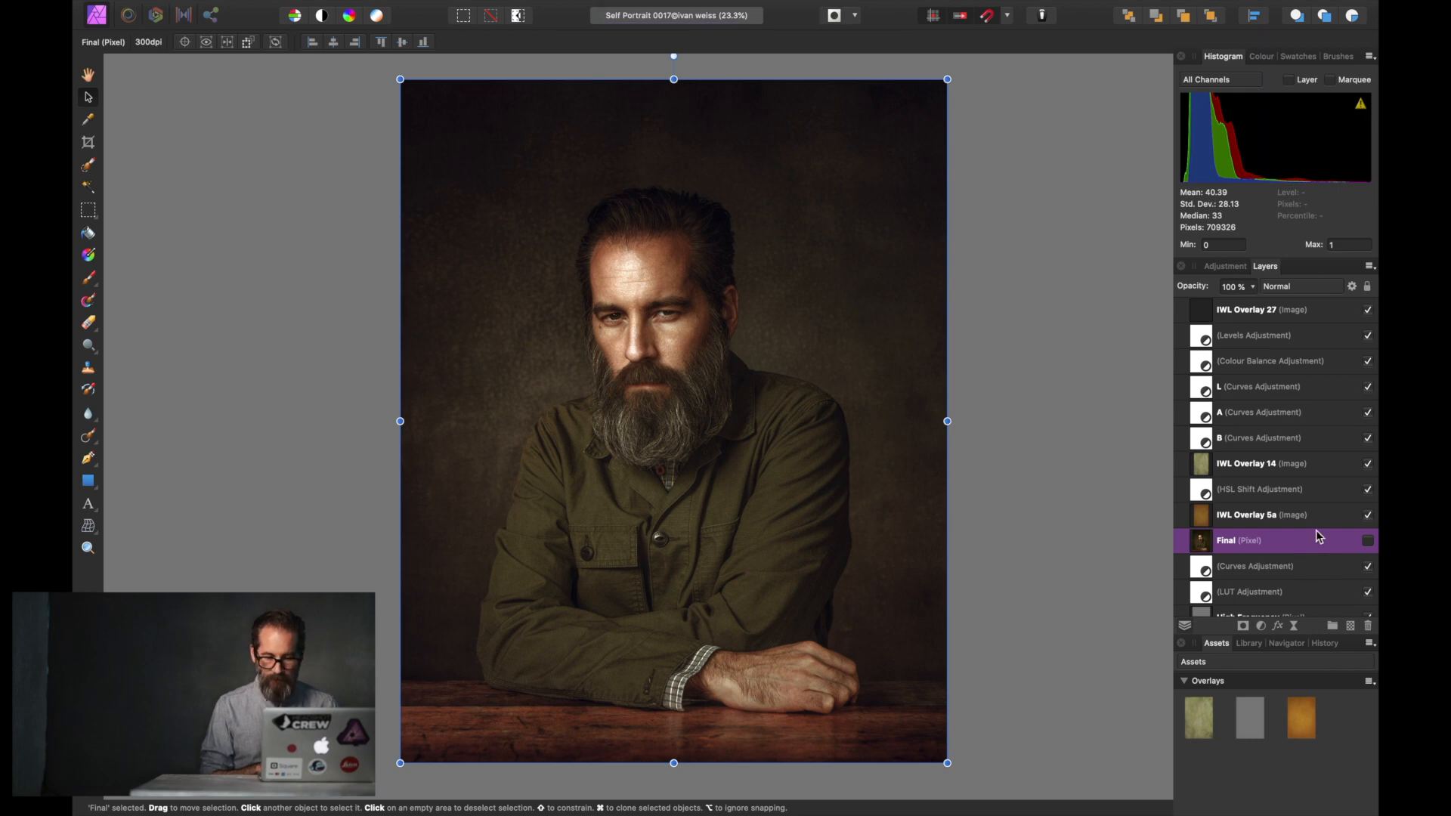
{"action": "scroll", "coordinate": [1299, 521], "scroll_direction": "down", "scroll_amount": 2}
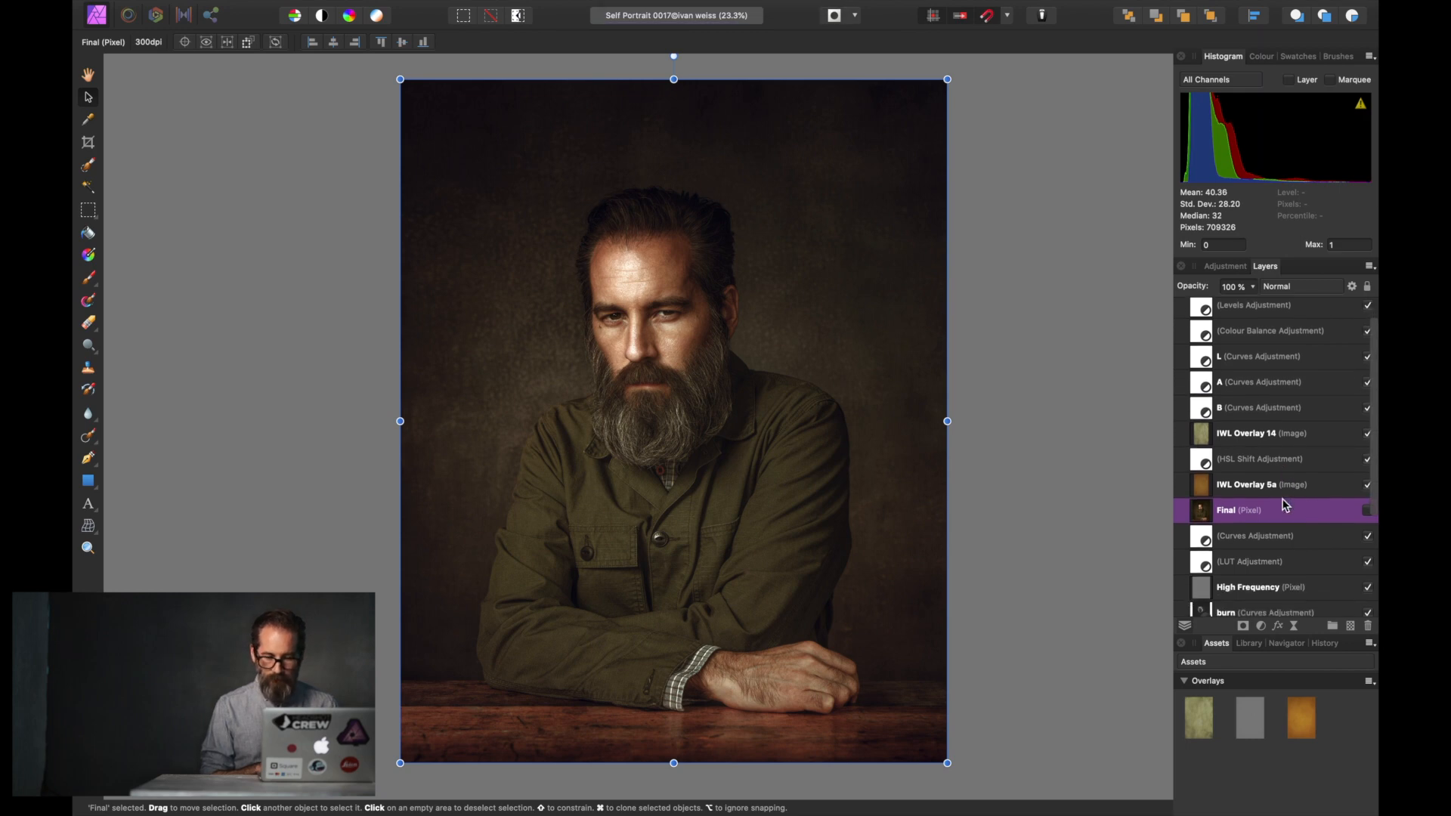
{"action": "left_click", "coordinate": [1278, 537]}
{"action": "left_click", "coordinate": [1278, 509]}
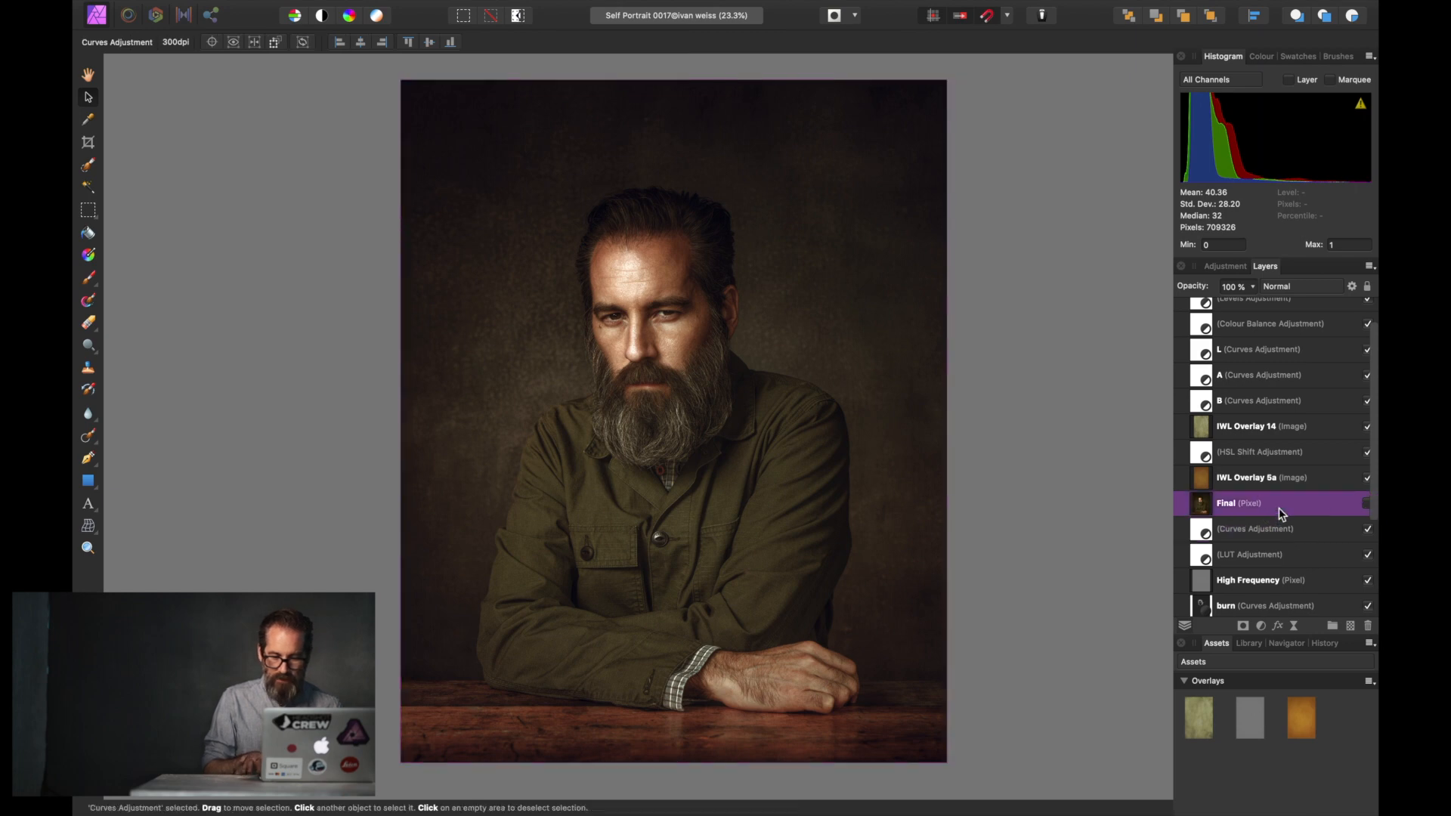
{"action": "key", "text": "Delete"}
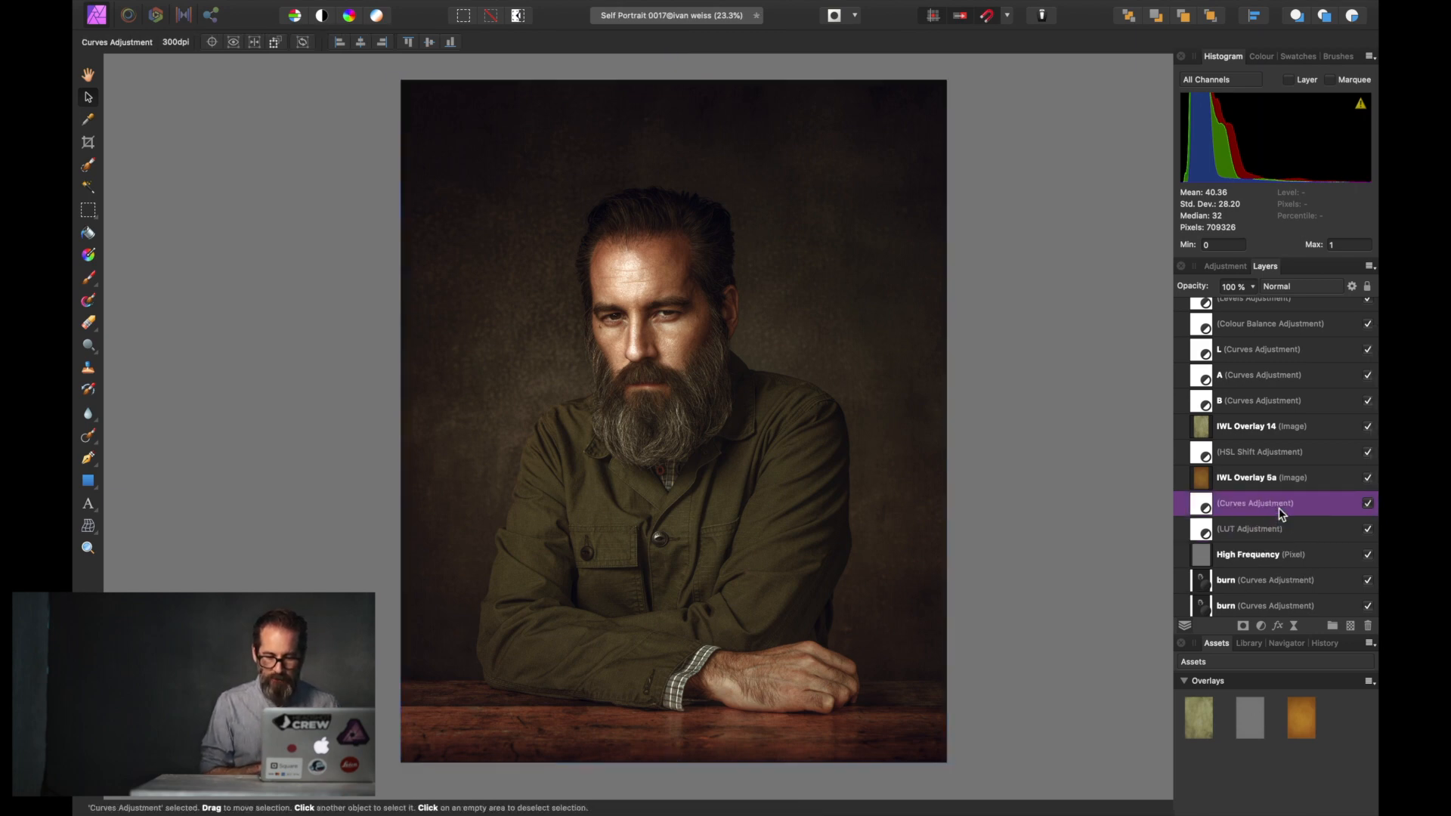
Step: Isolate the Background layer to view the original ungraded portrait, and select the Low Frequency layer above it
{"action": "scroll", "coordinate": [1276, 542], "scroll_direction": "down", "scroll_amount": 5}
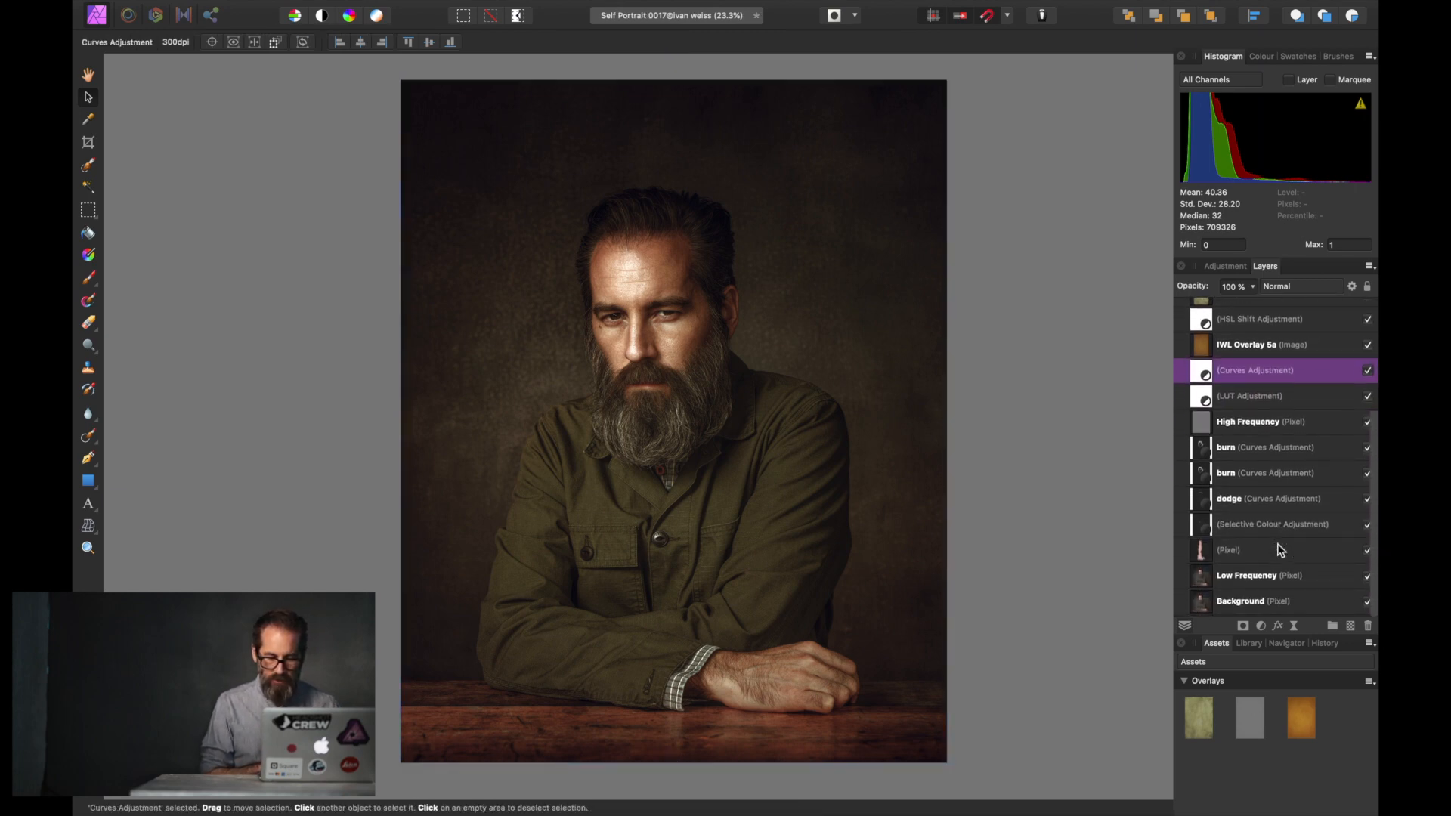
{"action": "left_click", "coordinate": [1200, 609], "text": "alt"}
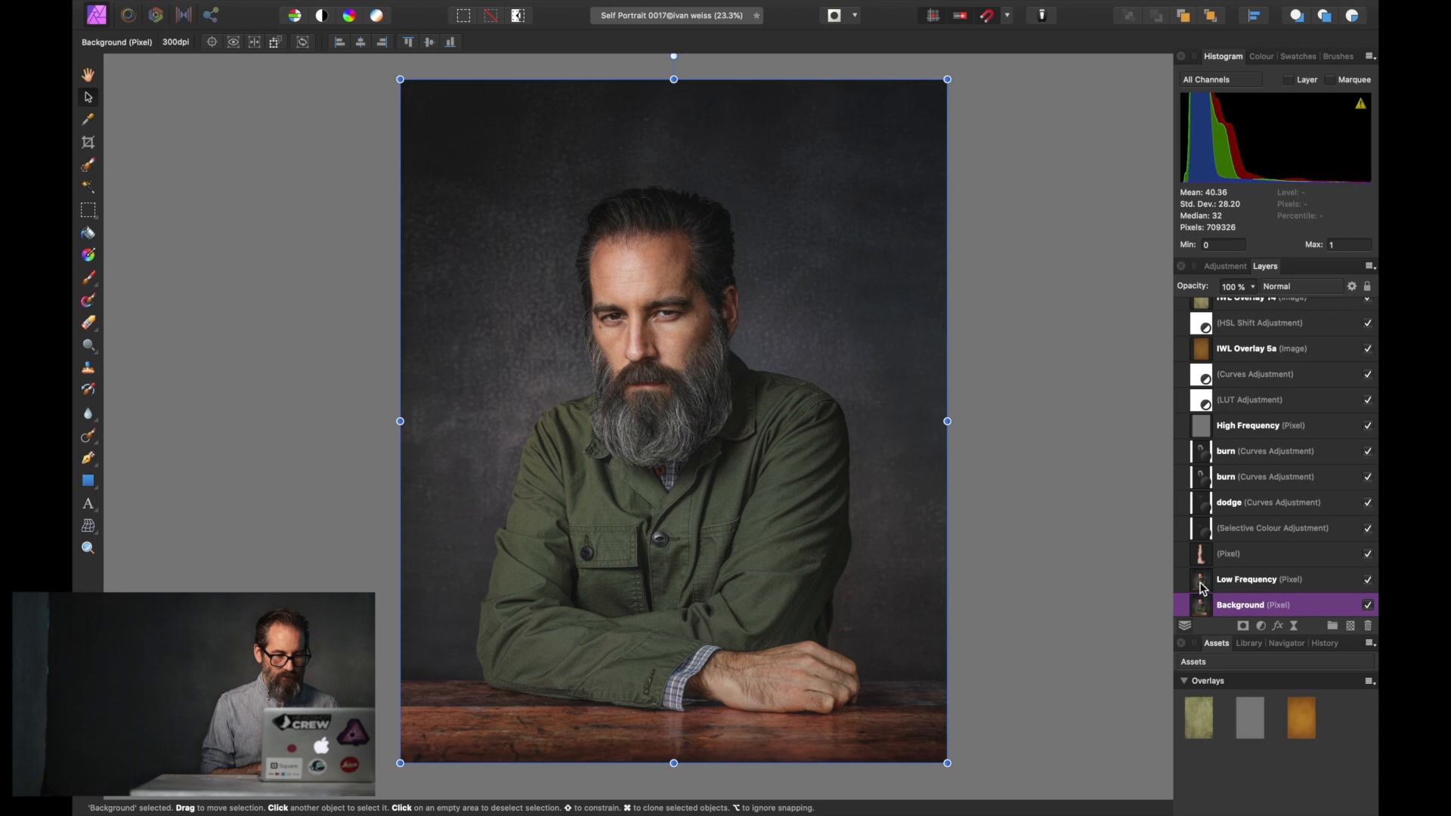
{"action": "left_click", "coordinate": [1202, 588]}
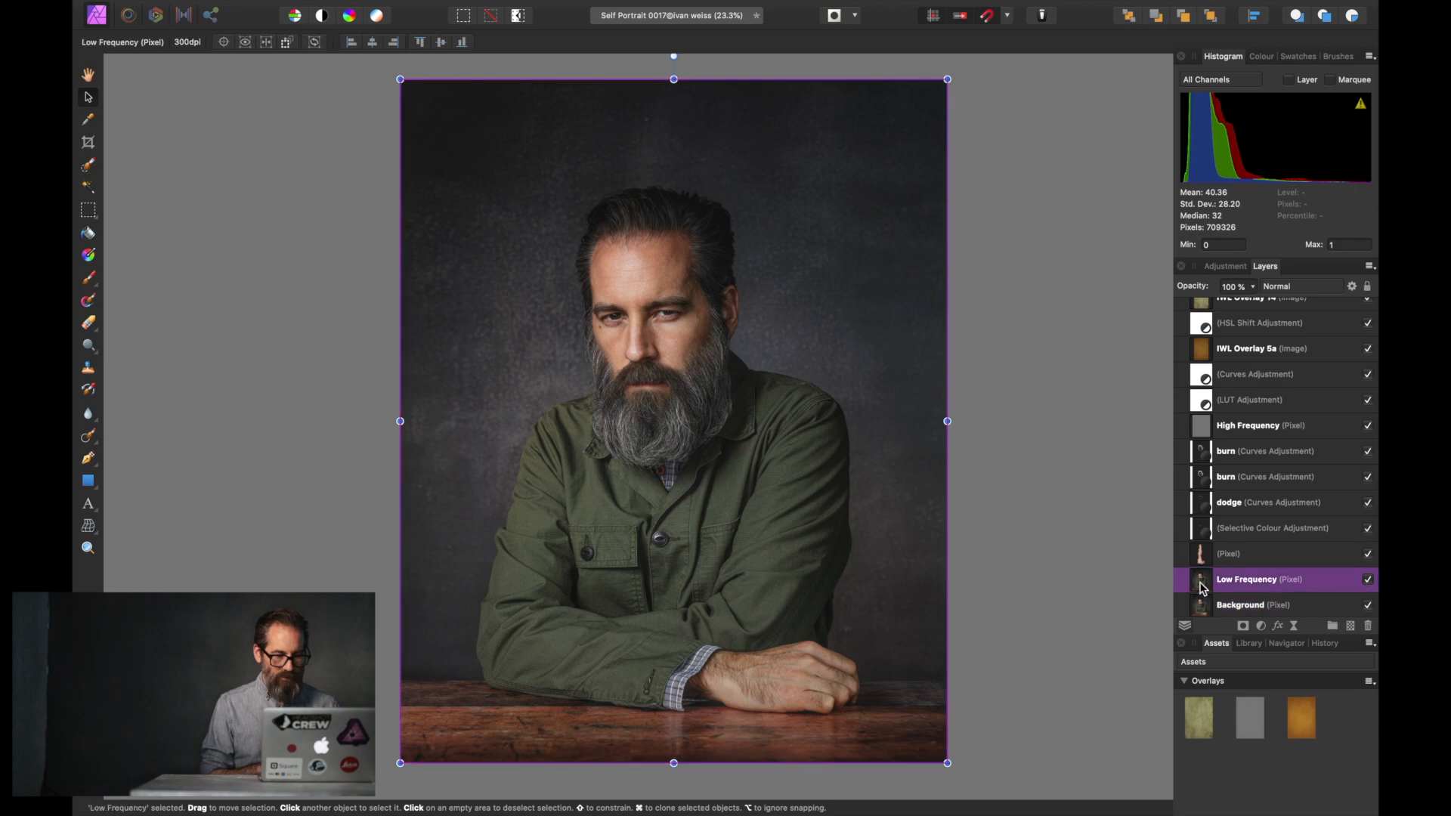